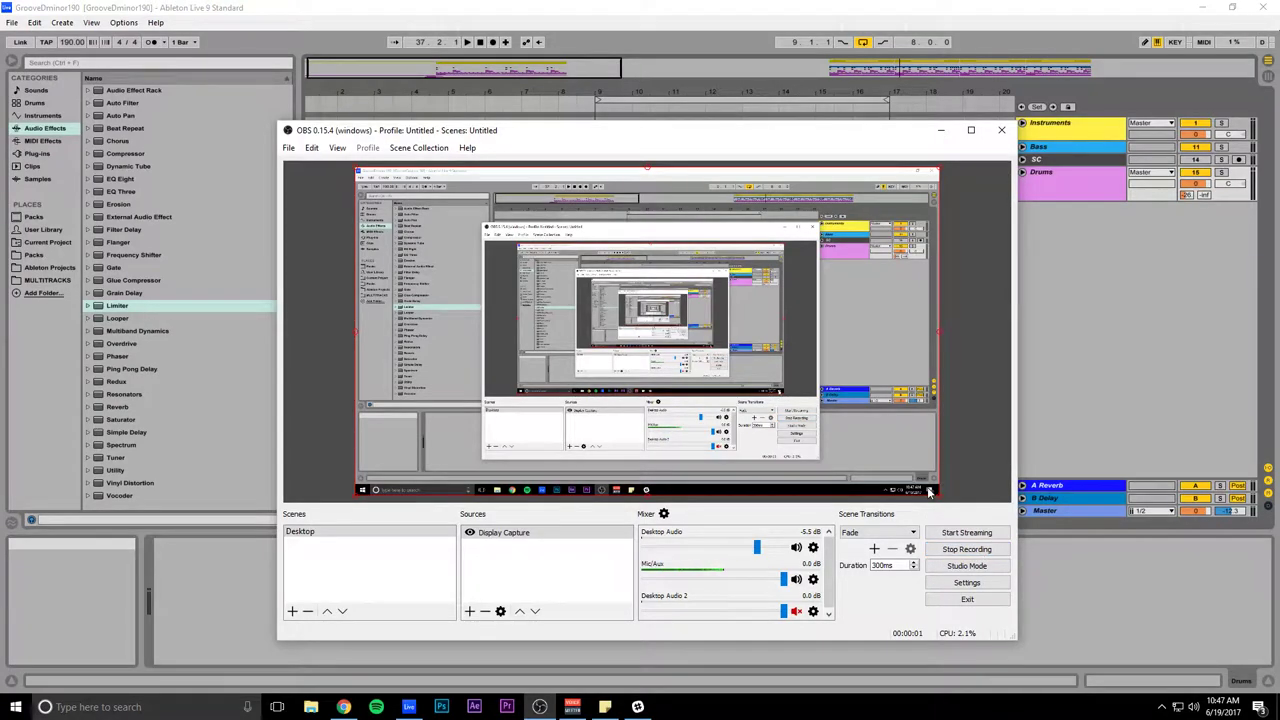
Step: Switch to Ableton Live and unfold the Instruments and Drums groups with the whole arrangement in view
{"action": "key", "text": "alt+Tab"}
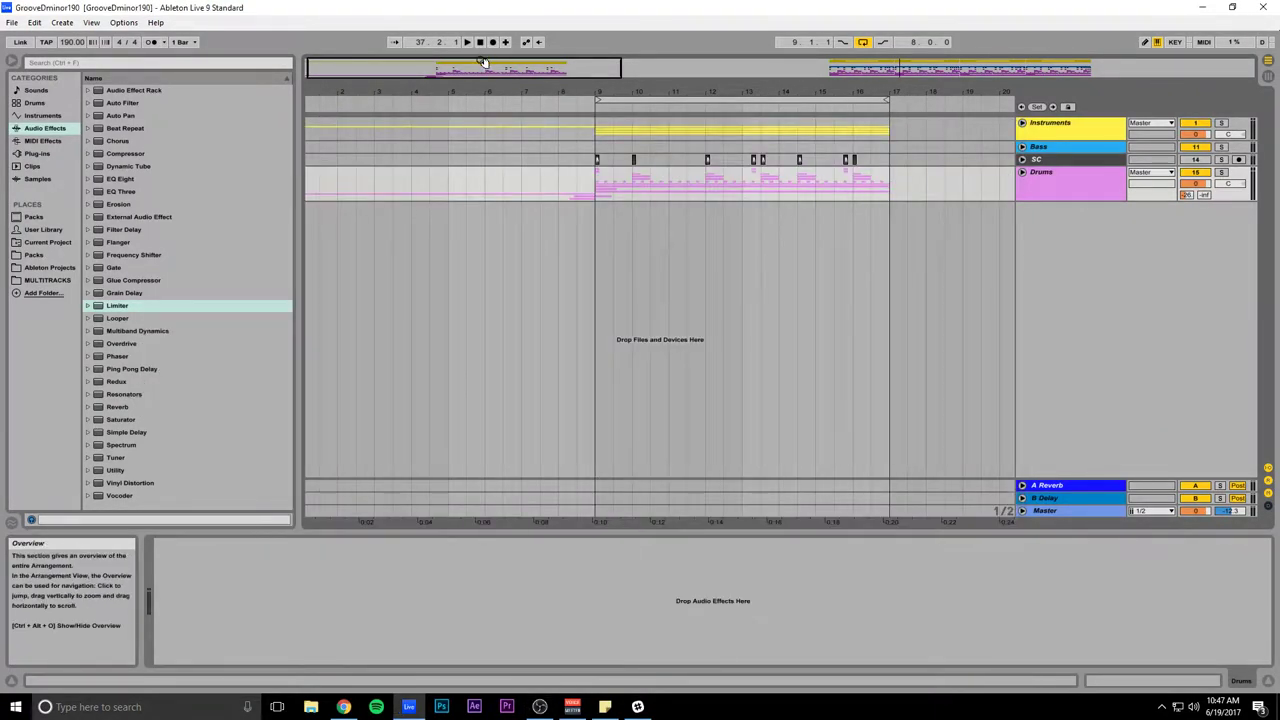
{"action": "left_click_drag", "start_coordinate": [480, 91], "coordinate": [480, 36]}
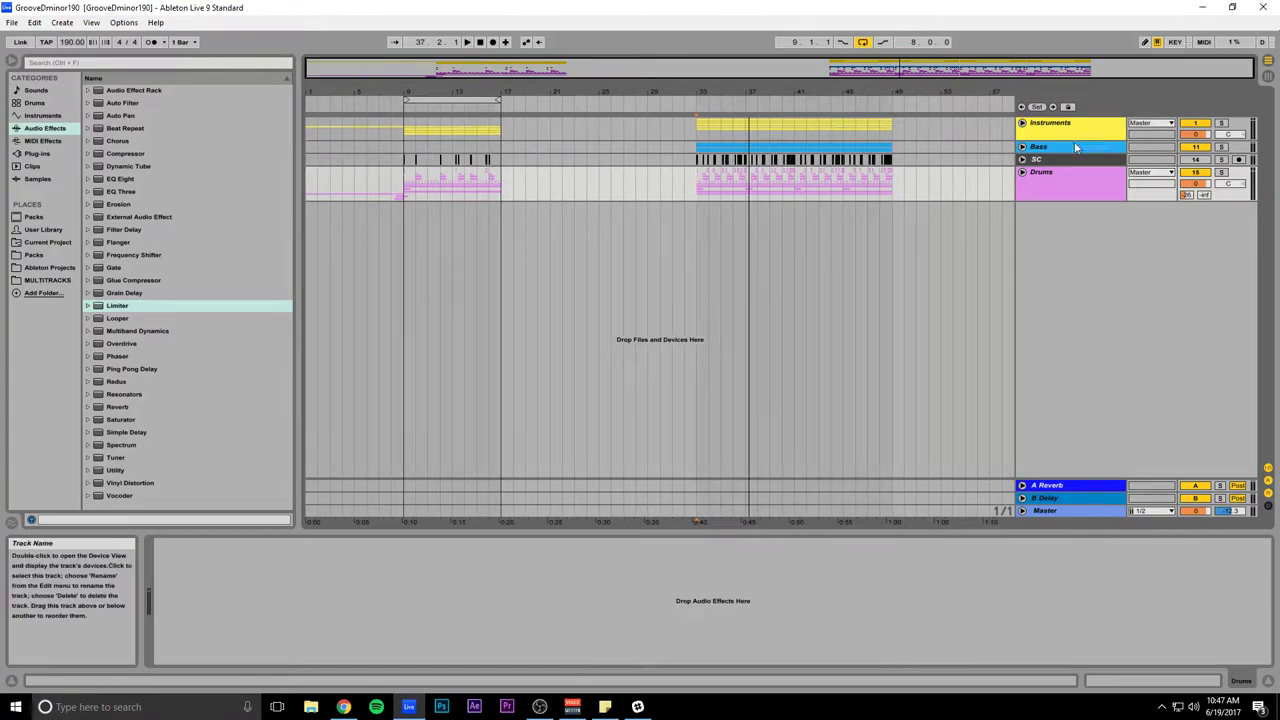
{"action": "left_click", "coordinate": [1022, 172]}
{"action": "left_click", "coordinate": [1022, 122]}
{"action": "scroll", "coordinate": [671, 167], "scroll_direction": "down", "scroll_amount": 3}
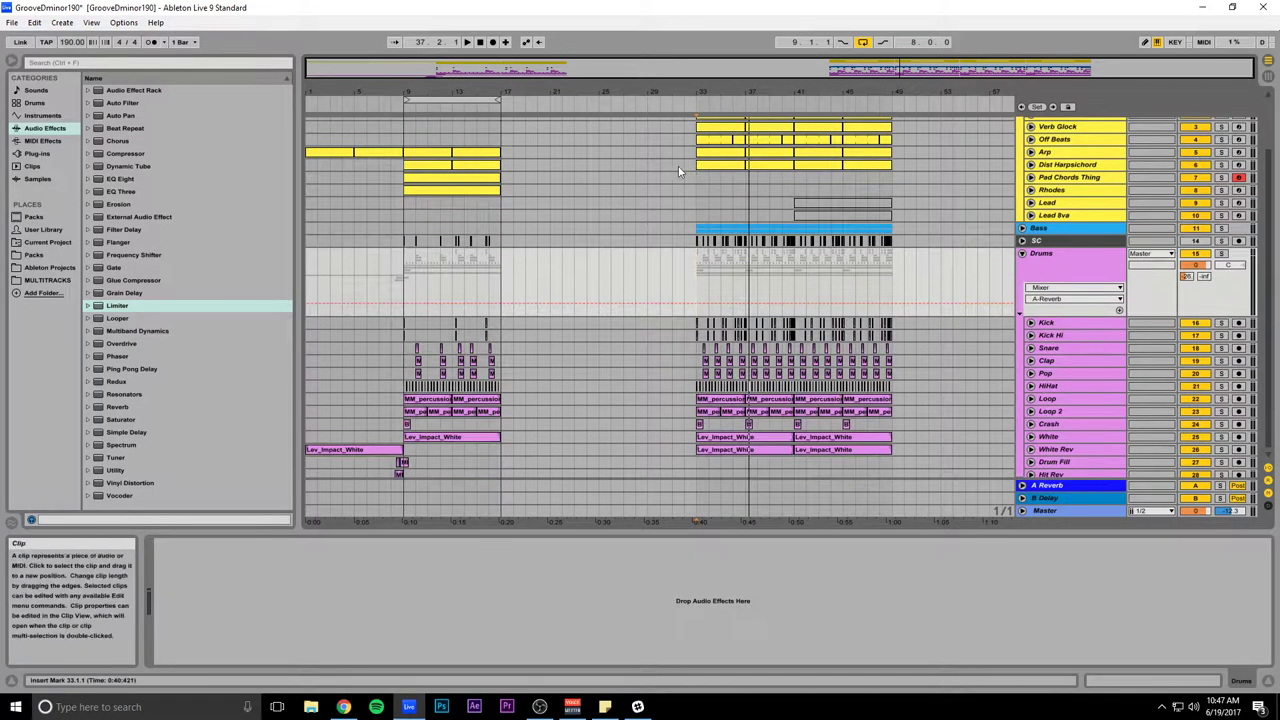
{"action": "scroll", "coordinate": [669, 173], "scroll_direction": "down", "scroll_amount": 1}
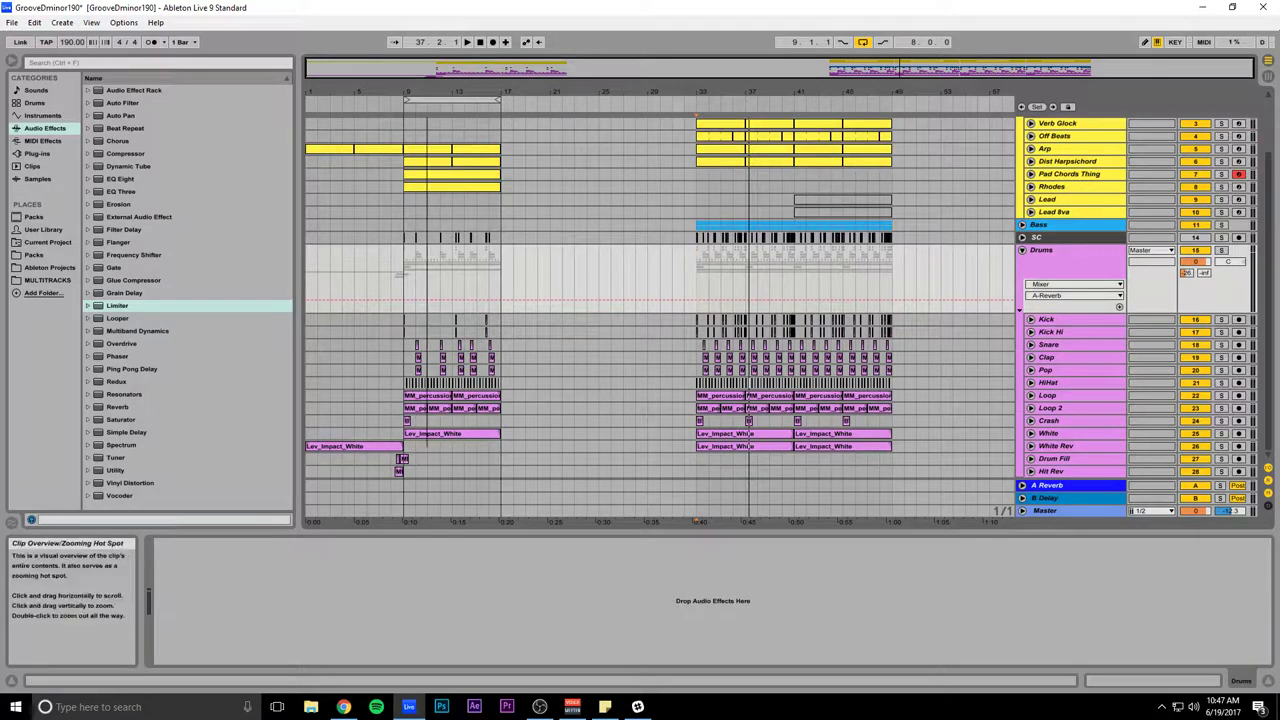
Step: Play the arrangement from bar 1 and check the desktop audio level in OBS, returning to Ableton Live to stop playback
{"action": "key", "text": "space"}
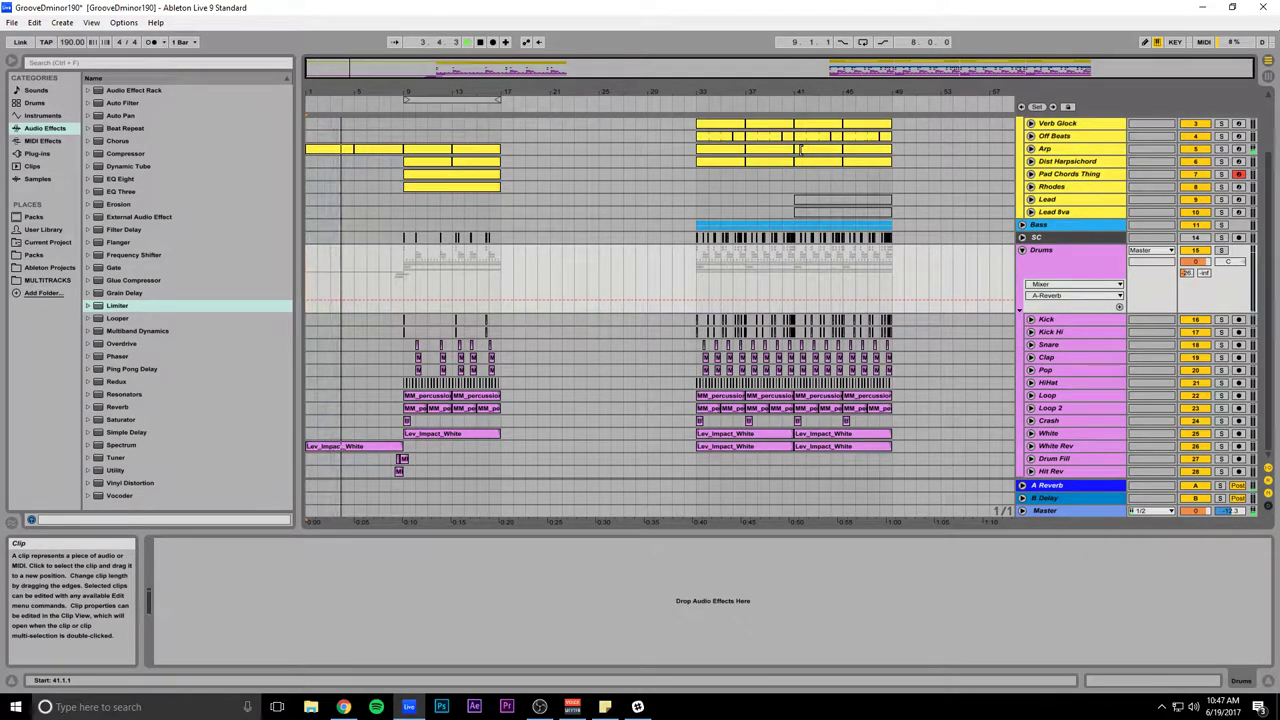
{"action": "scroll", "coordinate": [665, 252], "scroll_direction": "up", "scroll_amount": 2}
{"action": "scroll", "coordinate": [665, 252], "scroll_direction": "down", "scroll_amount": 2}
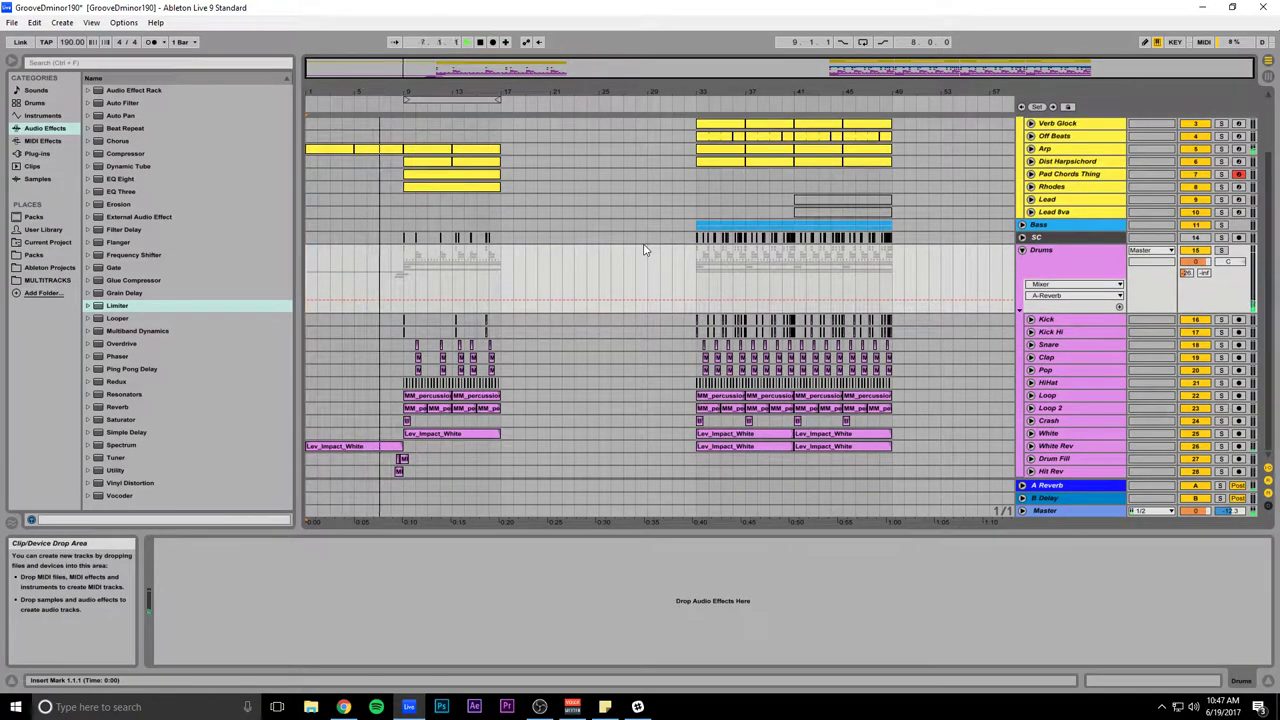
{"action": "key", "text": "alt+Tab"}
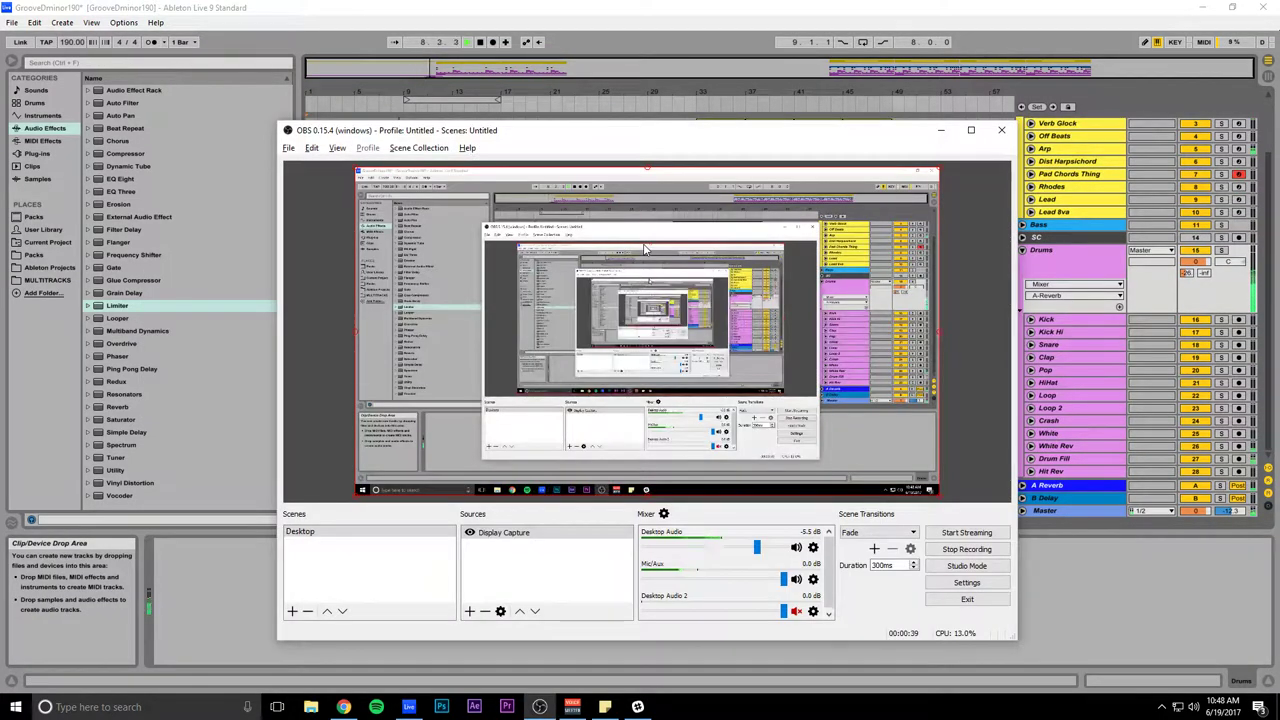
{"action": "key", "text": "alt+Tab"}
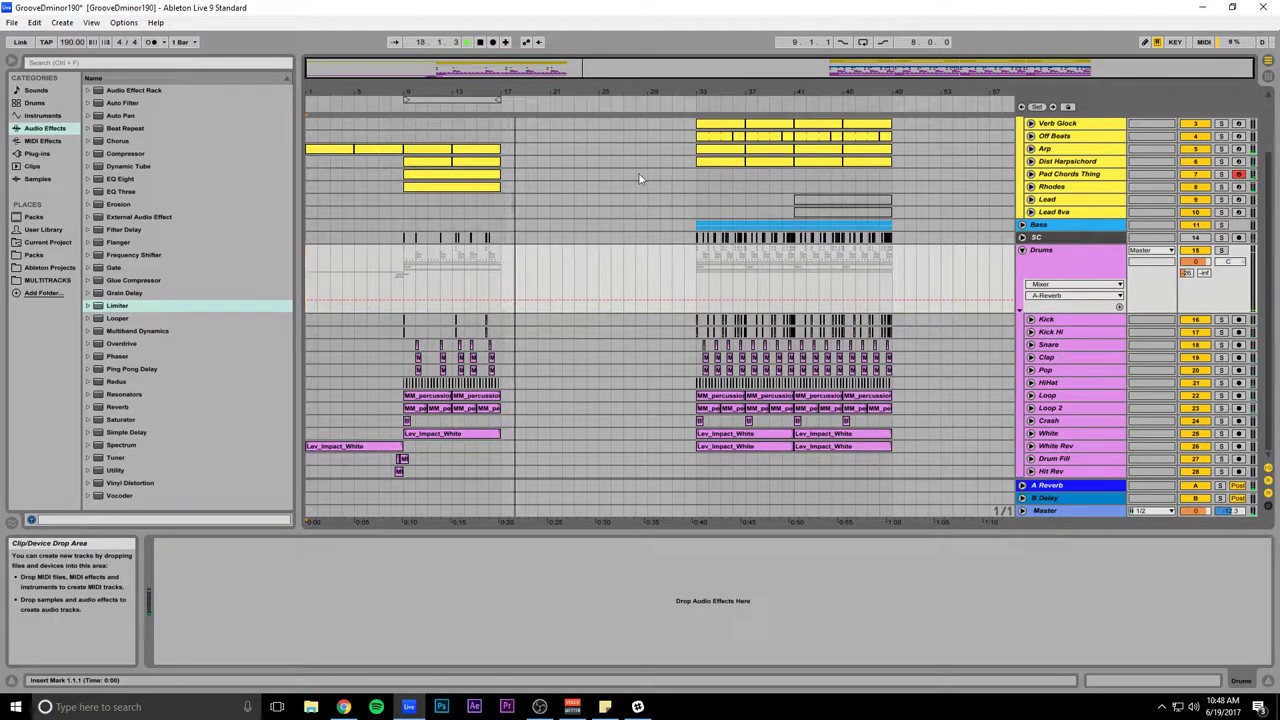
{"action": "key", "text": "space"}
Step: Play the section starting at bar 33 to listen through it
{"action": "left_click", "coordinate": [697, 186]}
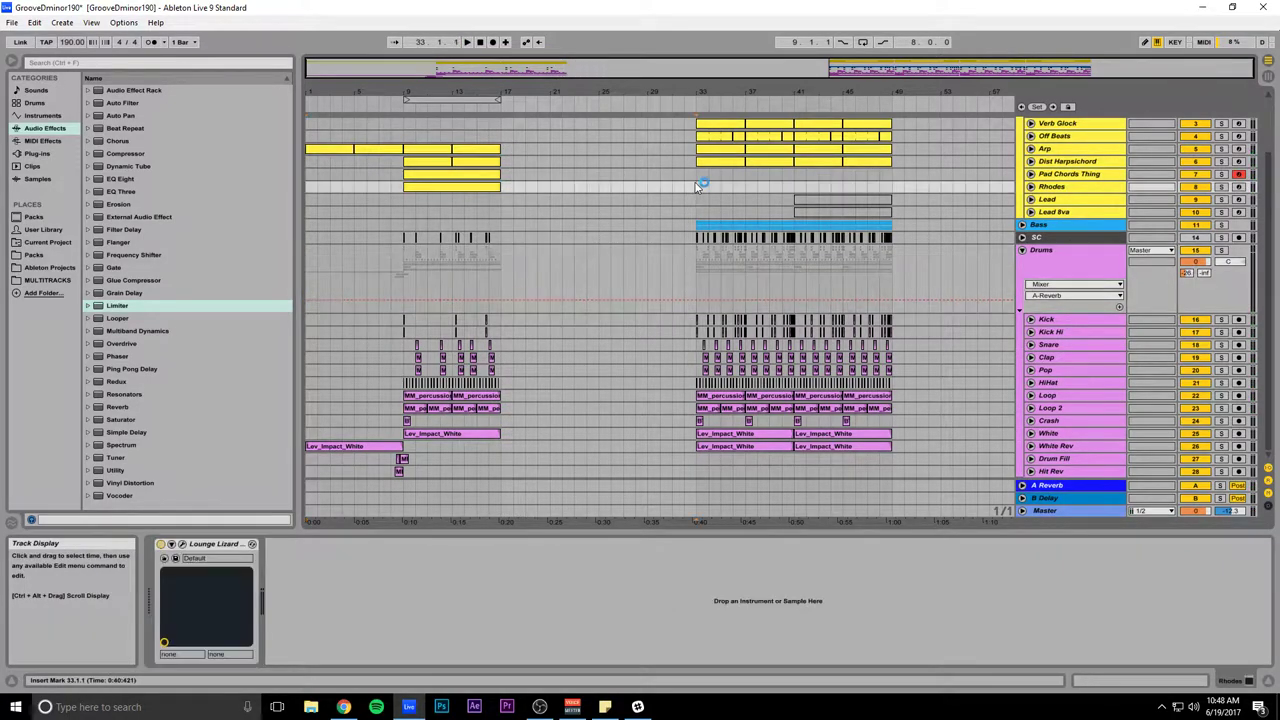
{"action": "key", "text": "space"}
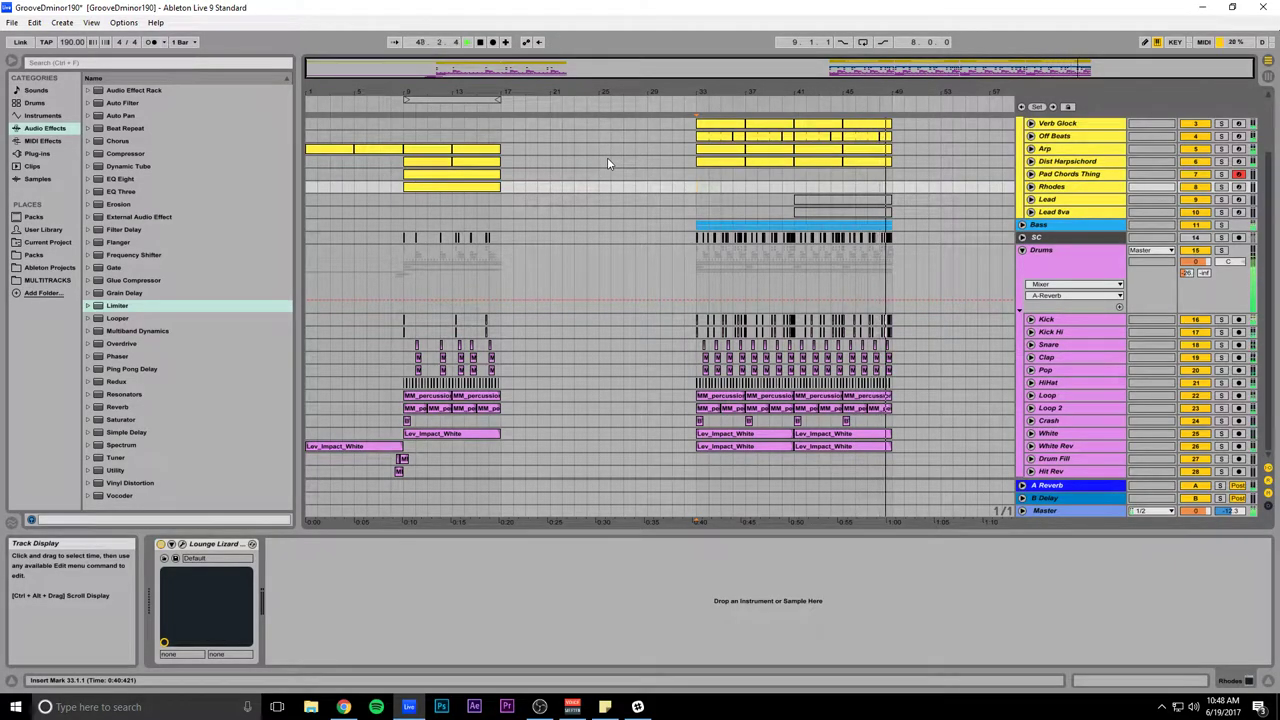
{"action": "key", "text": "space"}
Step: Duplicate the bars 9–17 section on the Arp through Crash tracks so it repeats from bar 17, and save the set
{"action": "left_click_drag", "start_coordinate": [697, 177], "coordinate": [893, 177]}
{"action": "left_click_drag", "start_coordinate": [500, 197], "coordinate": [405, 452]}
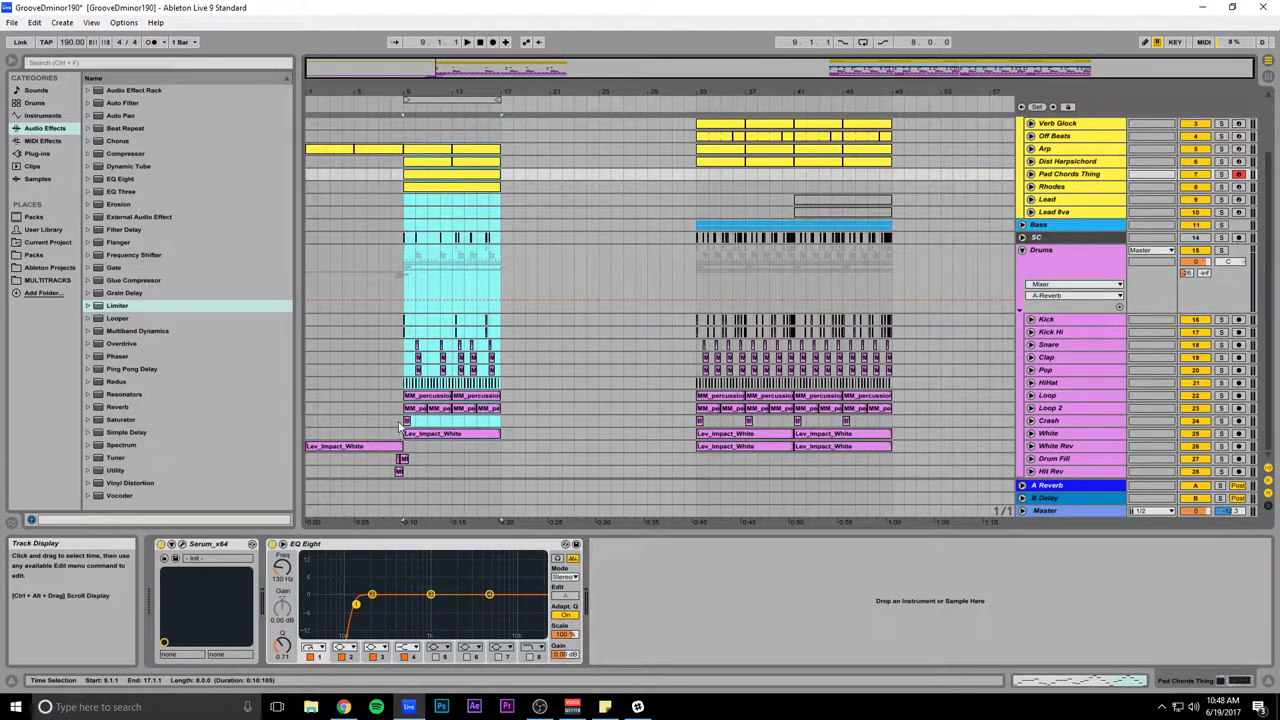
{"action": "left_click_drag", "start_coordinate": [399, 425], "coordinate": [399, 425]}
{"action": "key", "text": "ctrl+d"}
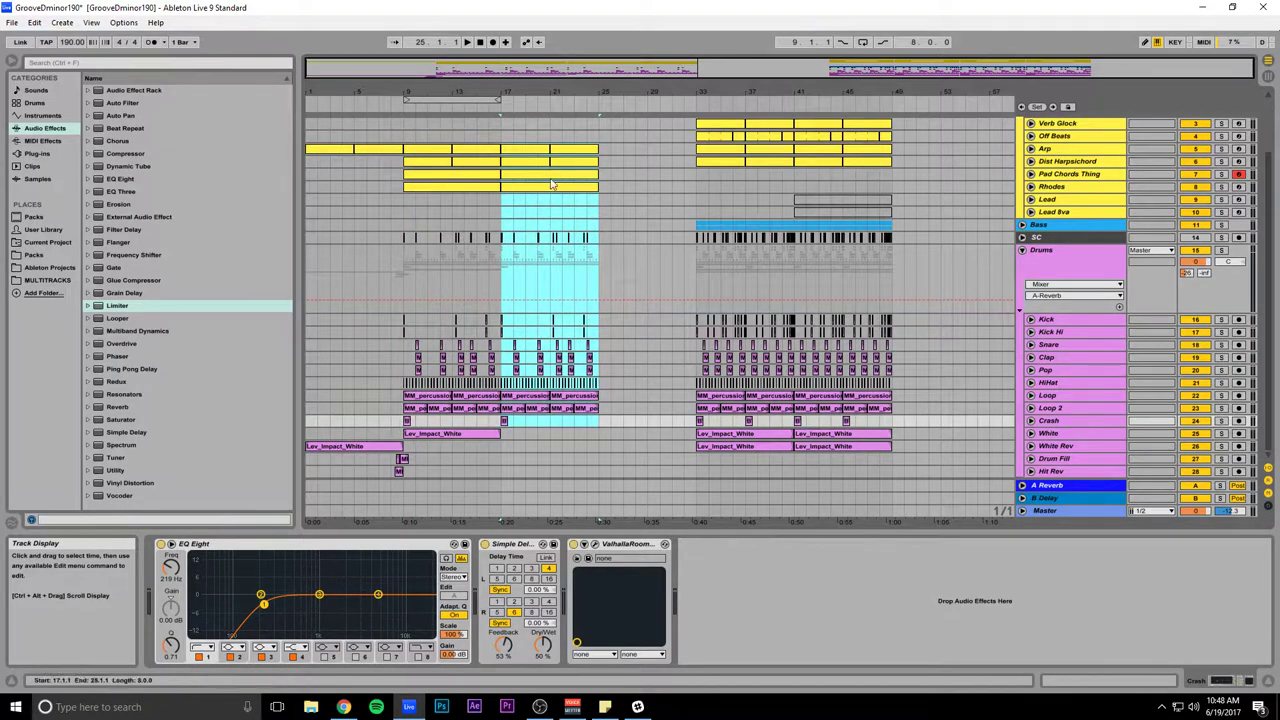
{"action": "left_click_drag", "start_coordinate": [565, 68], "coordinate": [692, 112]}
{"action": "double_click", "coordinate": [690, 67]}
{"action": "key", "text": "ctrl+s"}
Step: Unfold the Pluck, Verb Glock, Off Beats, Arp, Dist Harpsichord and Pad Chords Thing tracks in the bar 33 section
{"action": "left_click_drag", "start_coordinate": [672, 69], "coordinate": [931, 115]}
{"action": "scroll", "coordinate": [900, 230], "scroll_direction": "up", "scroll_amount": 3}
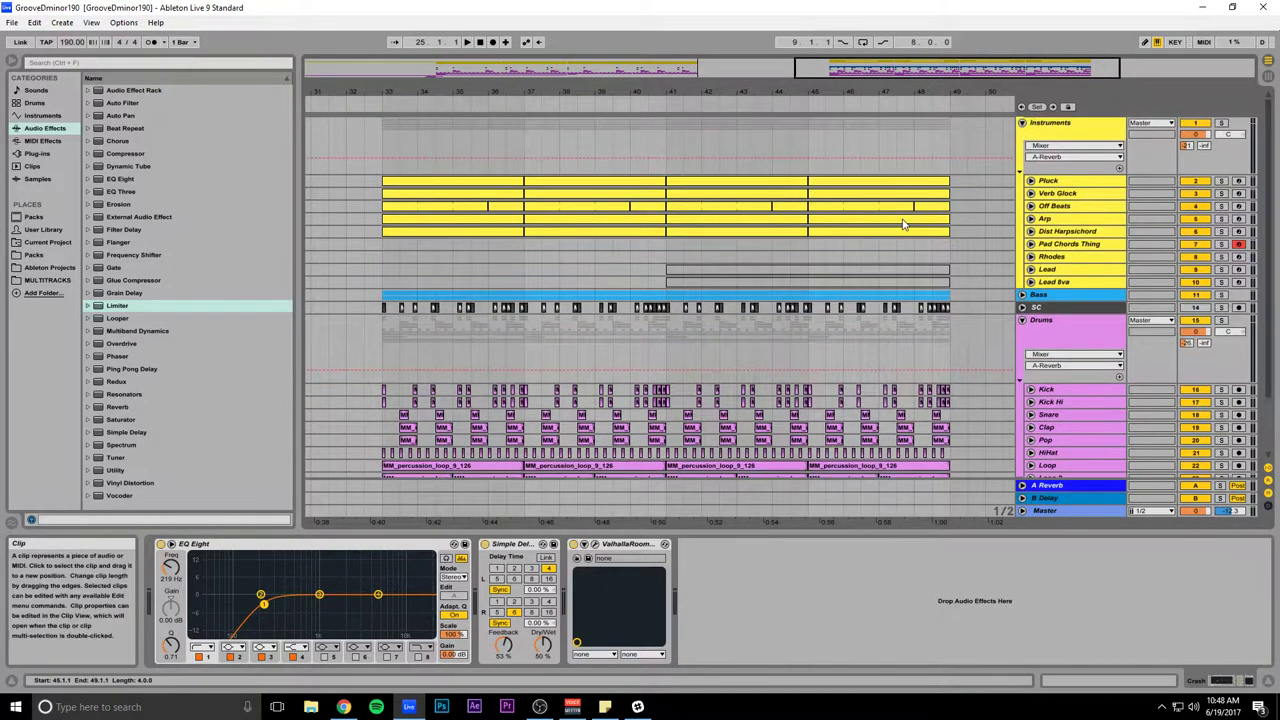
{"action": "left_click", "coordinate": [1031, 244]}
{"action": "left_click", "coordinate": [1062, 244]}
{"action": "left_click", "coordinate": [1031, 218]}
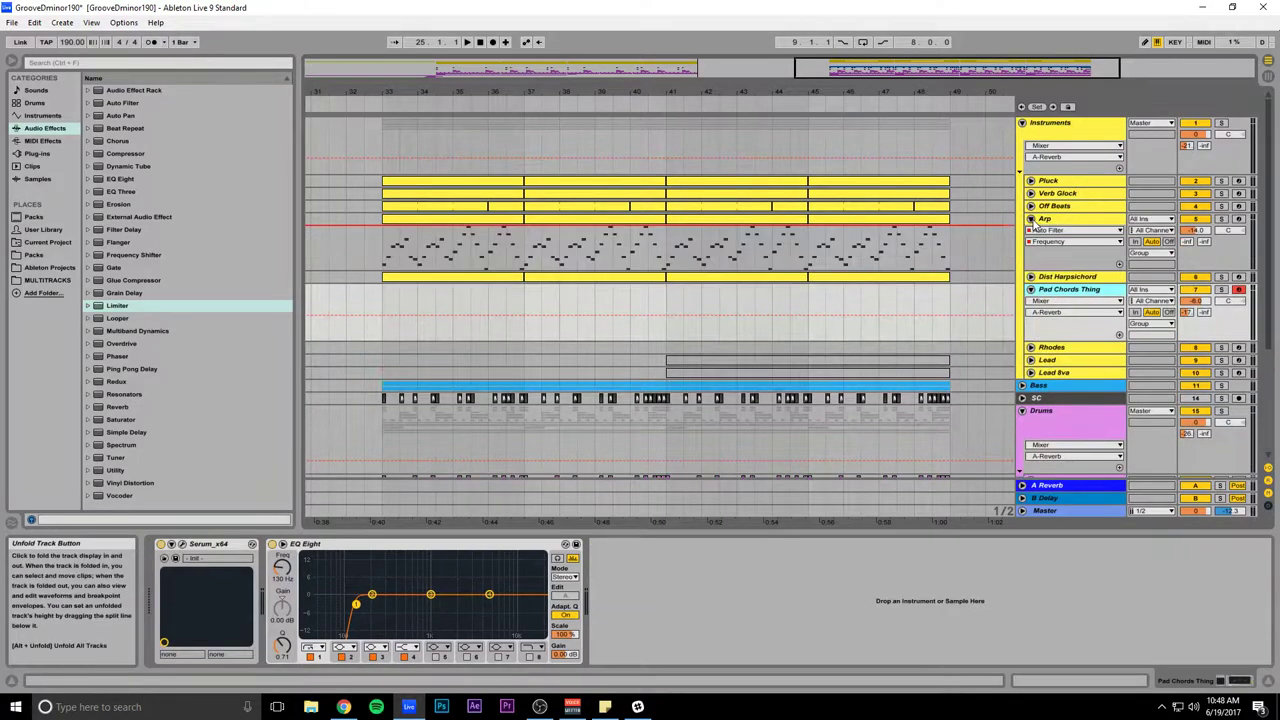
{"action": "left_click", "coordinate": [627, 234]}
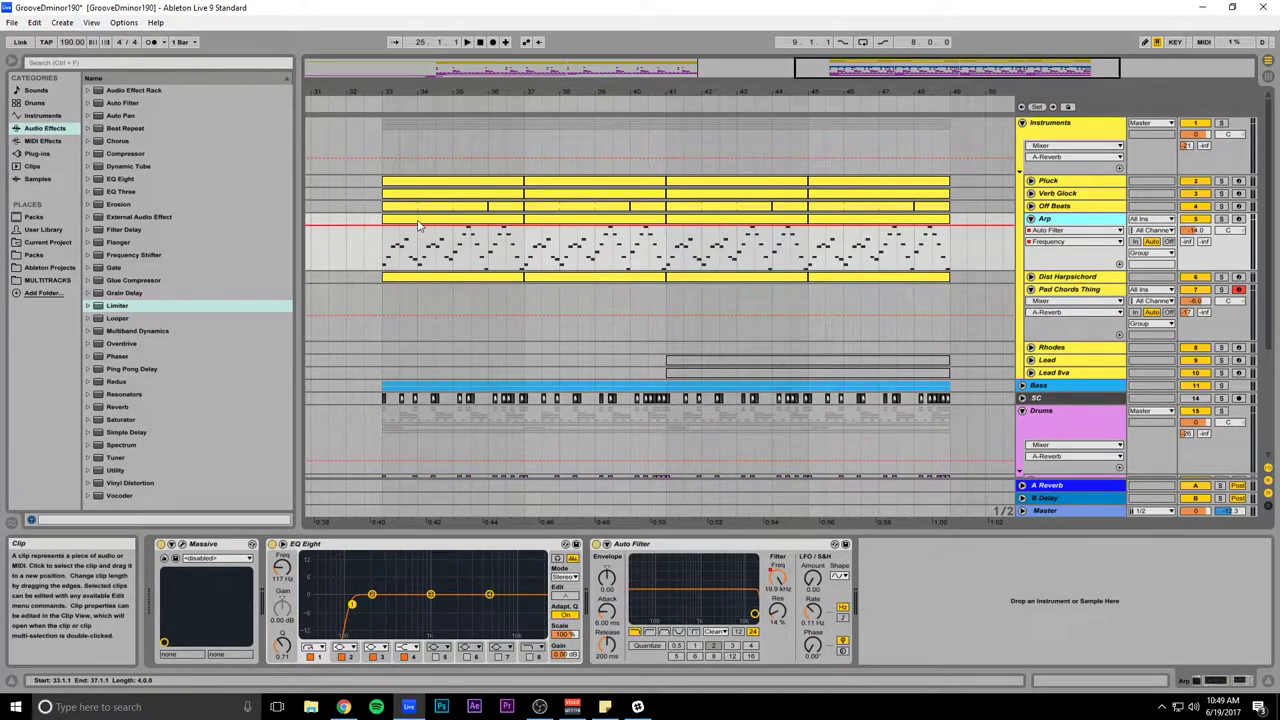
{"action": "left_click", "coordinate": [1031, 276]}
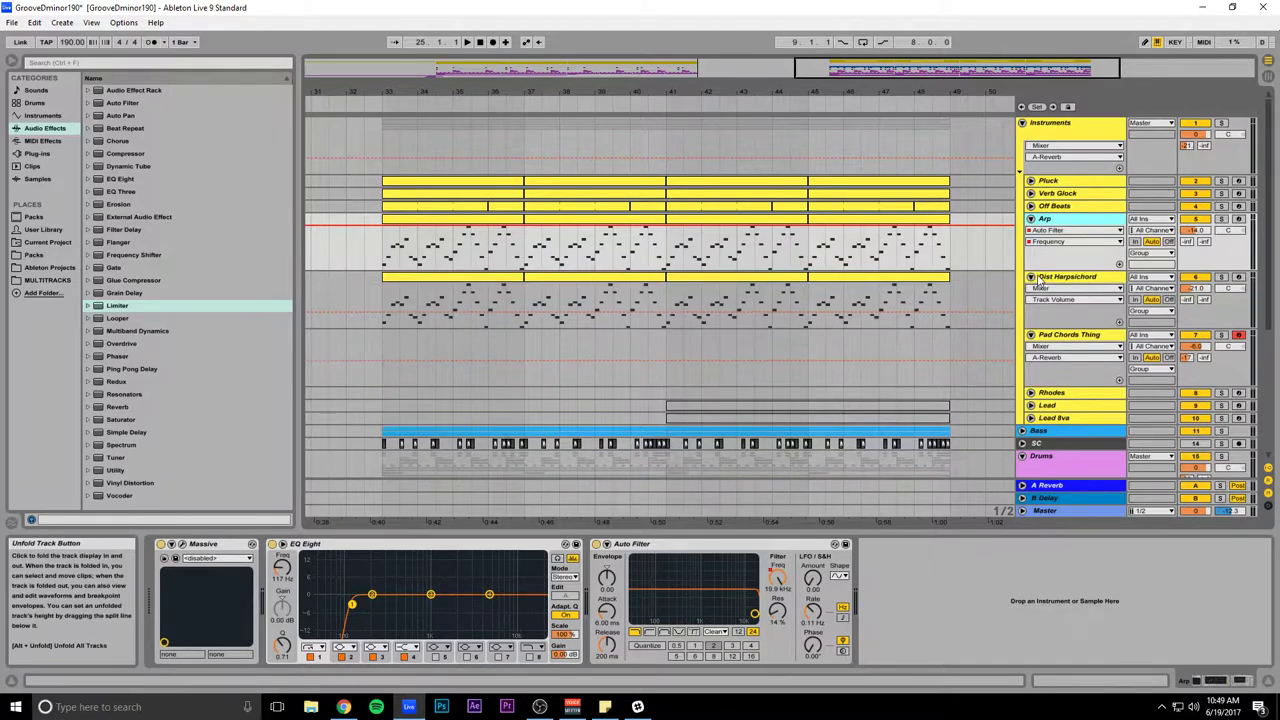
{"action": "left_click", "coordinate": [1031, 181]}
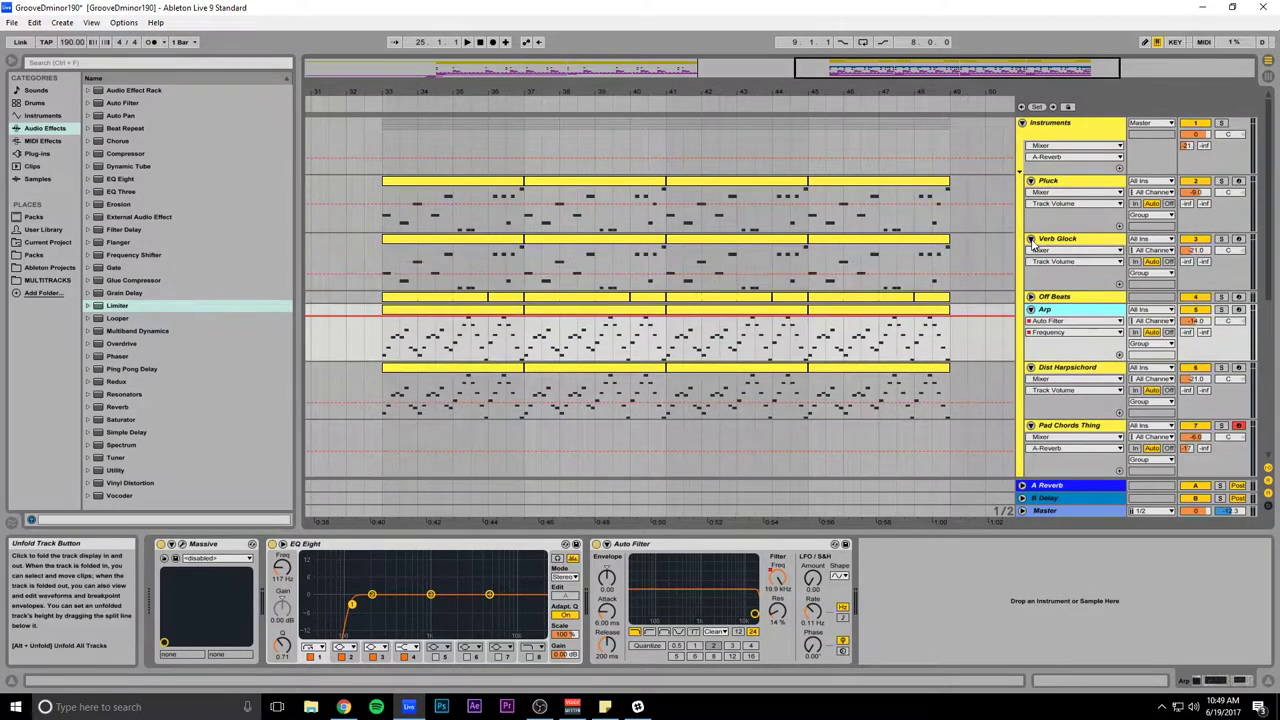
{"action": "left_click", "coordinate": [1031, 239]}
{"action": "left_click", "coordinate": [1031, 289]}
{"action": "scroll", "coordinate": [905, 262], "scroll_direction": "down", "scroll_amount": 2}
{"action": "scroll", "coordinate": [905, 262], "scroll_direction": "down", "scroll_amount": 8}
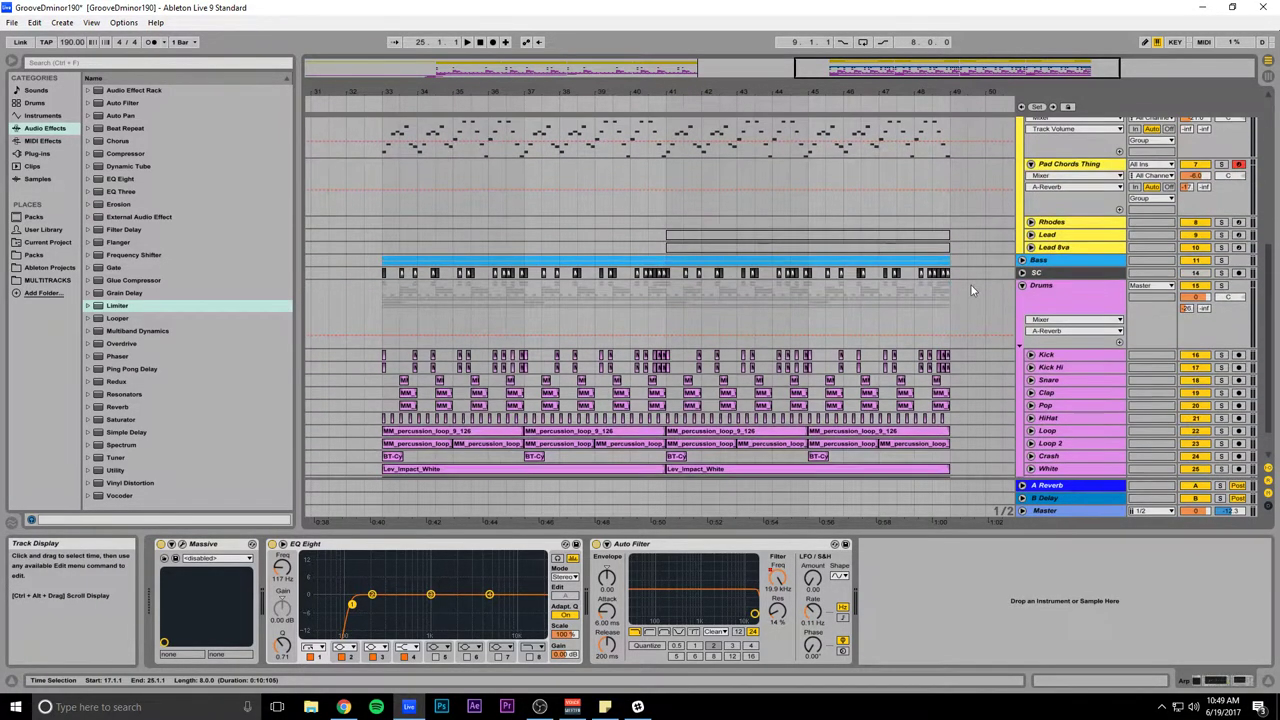
Step: Unfold the Bass group and listen to its Bass track soloed from bar 33
{"action": "left_click", "coordinate": [1022, 261]}
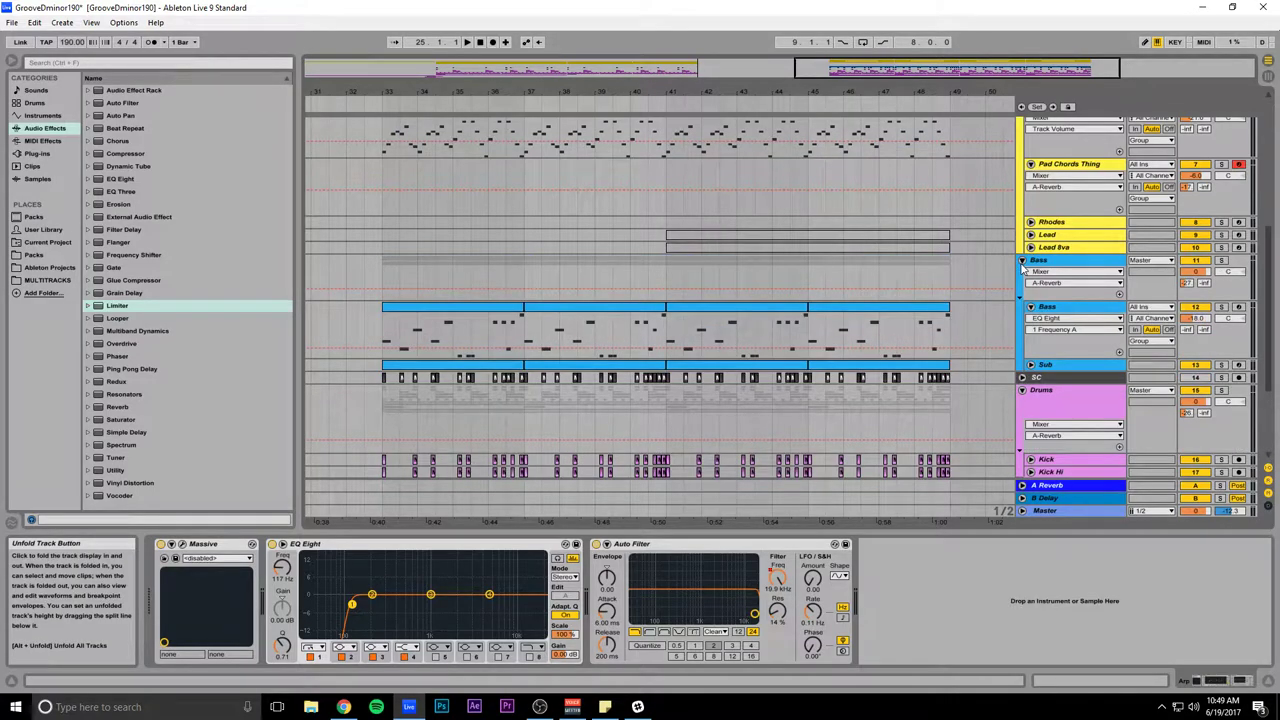
{"action": "left_click", "coordinate": [1221, 307]}
{"action": "key", "text": "space"}
{"action": "left_click", "coordinate": [448, 308]}
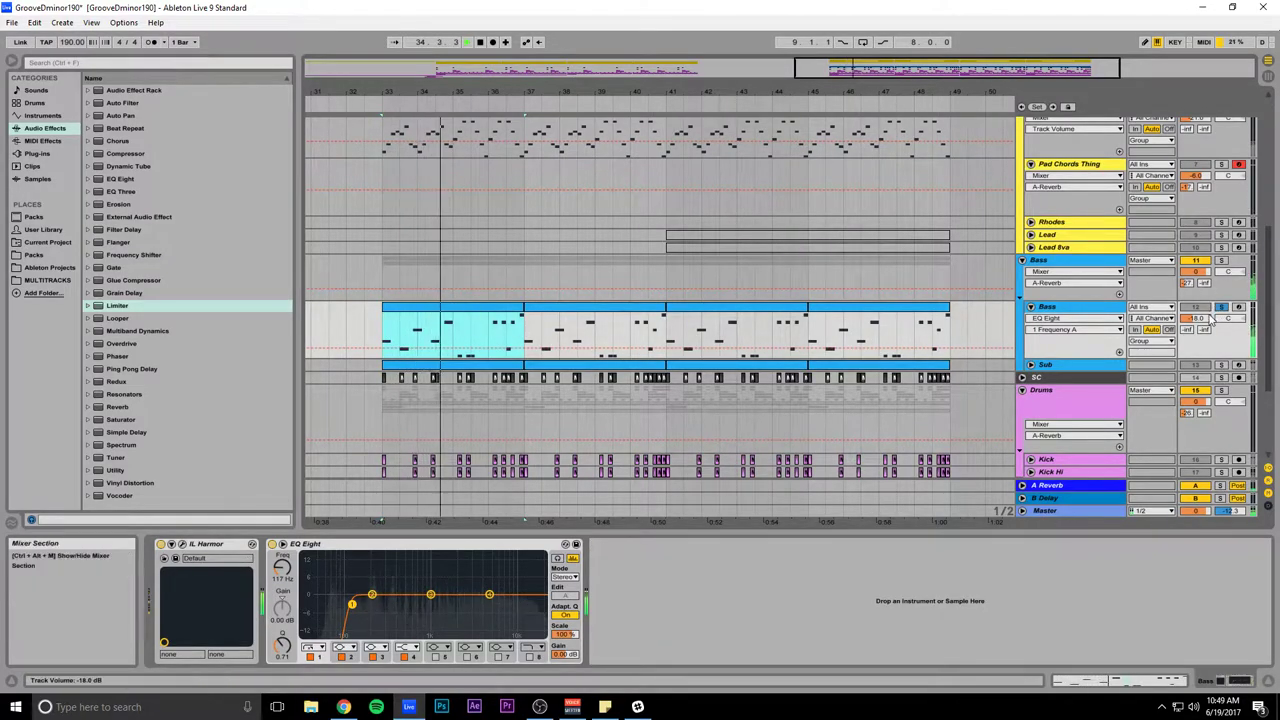
Step: Copy the Pad Chords Thing clip from the earlier section to bar 33 and duplicate it at bar 41
{"action": "scroll", "coordinate": [970, 270], "scroll_direction": "up", "scroll_amount": 5}
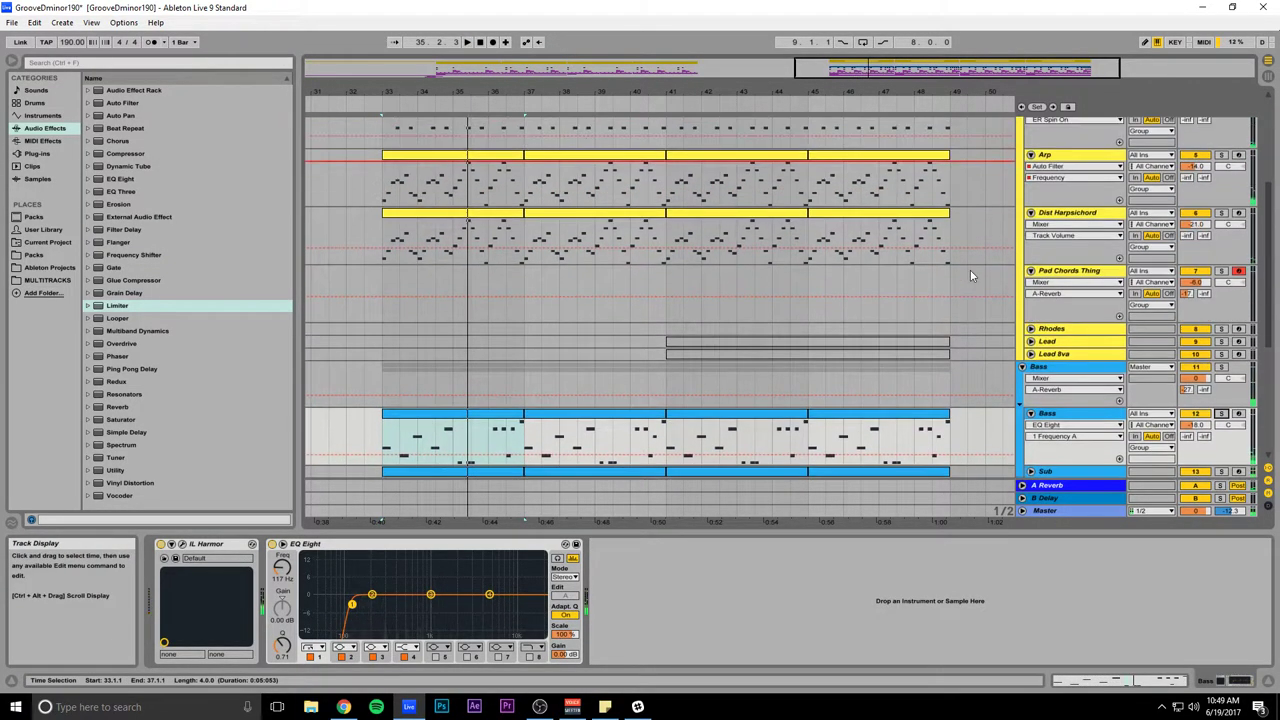
{"action": "left_click", "coordinate": [1052, 332]}
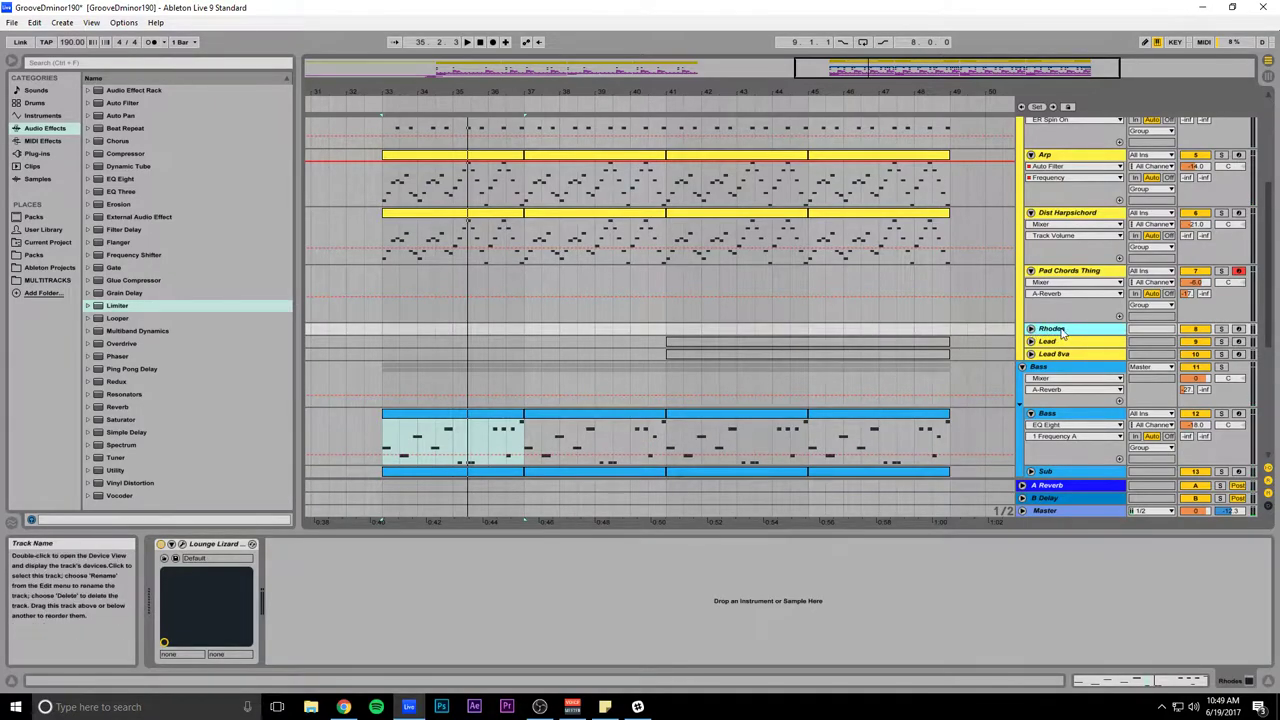
{"action": "left_click_drag", "start_coordinate": [928, 70], "coordinate": [928, 28]}
{"action": "left_click_drag", "start_coordinate": [478, 274], "coordinate": [700, 284]}
{"action": "key", "text": "ctrl+d"}
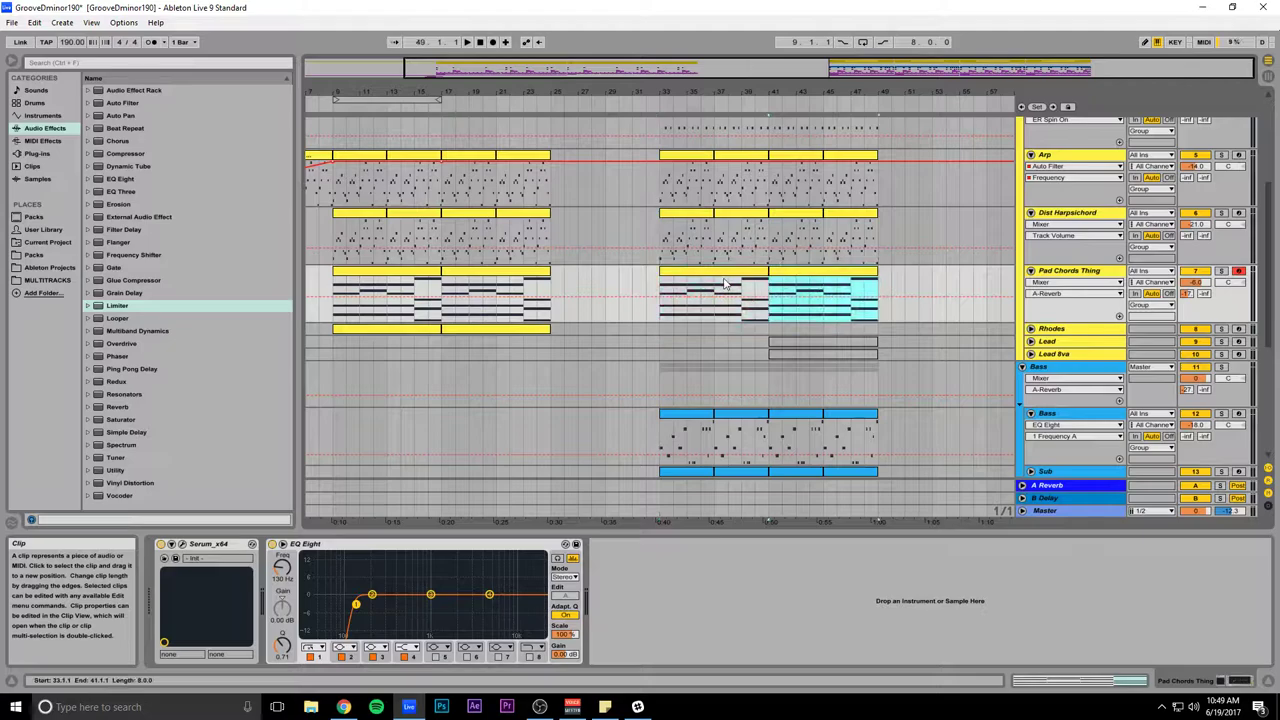
Step: Listen to the copied pad chords from bar 33, and move both clips down to the Rhodes track
{"action": "key", "text": "space"}
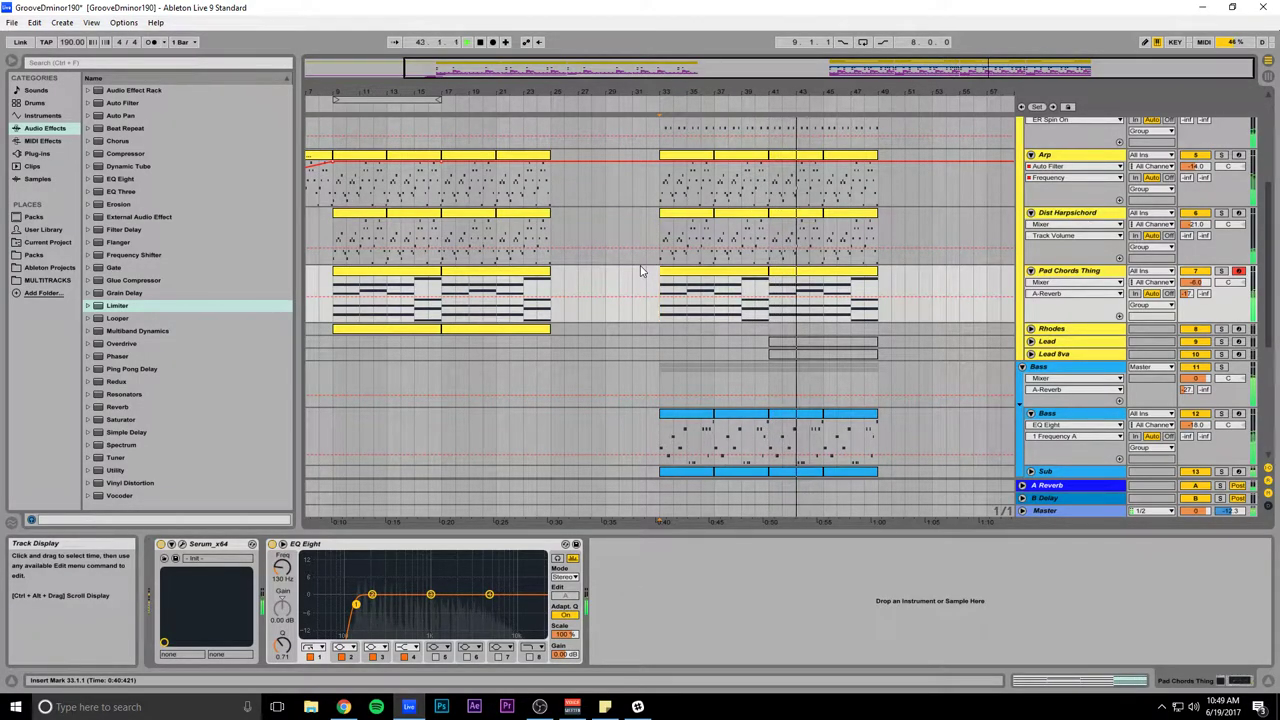
{"action": "left_click", "coordinate": [801, 272]}
{"action": "key", "text": "space"}
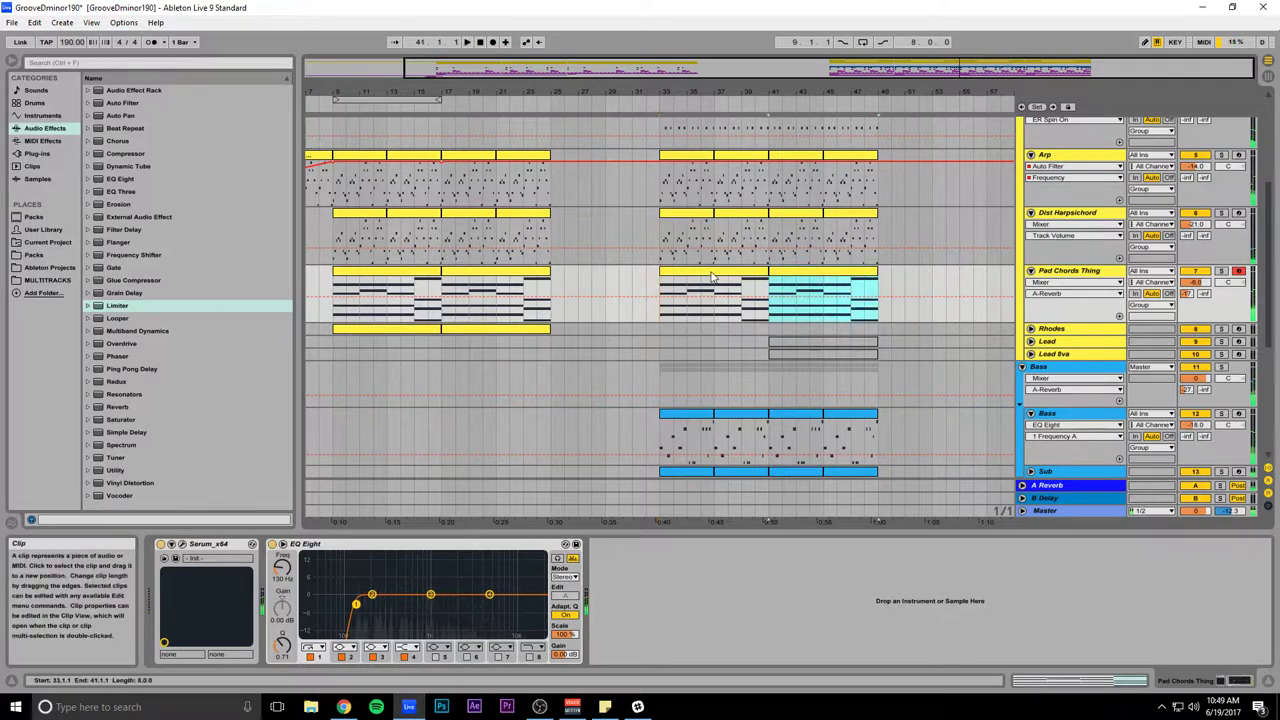
{"action": "left_click", "coordinate": [713, 277]}
{"action": "left_click_drag", "start_coordinate": [713, 277], "coordinate": [715, 326]}
Step: Play the section from bar 33 with the Rhodes chords and review its instrument, bass and drum tracks
{"action": "key", "text": "space"}
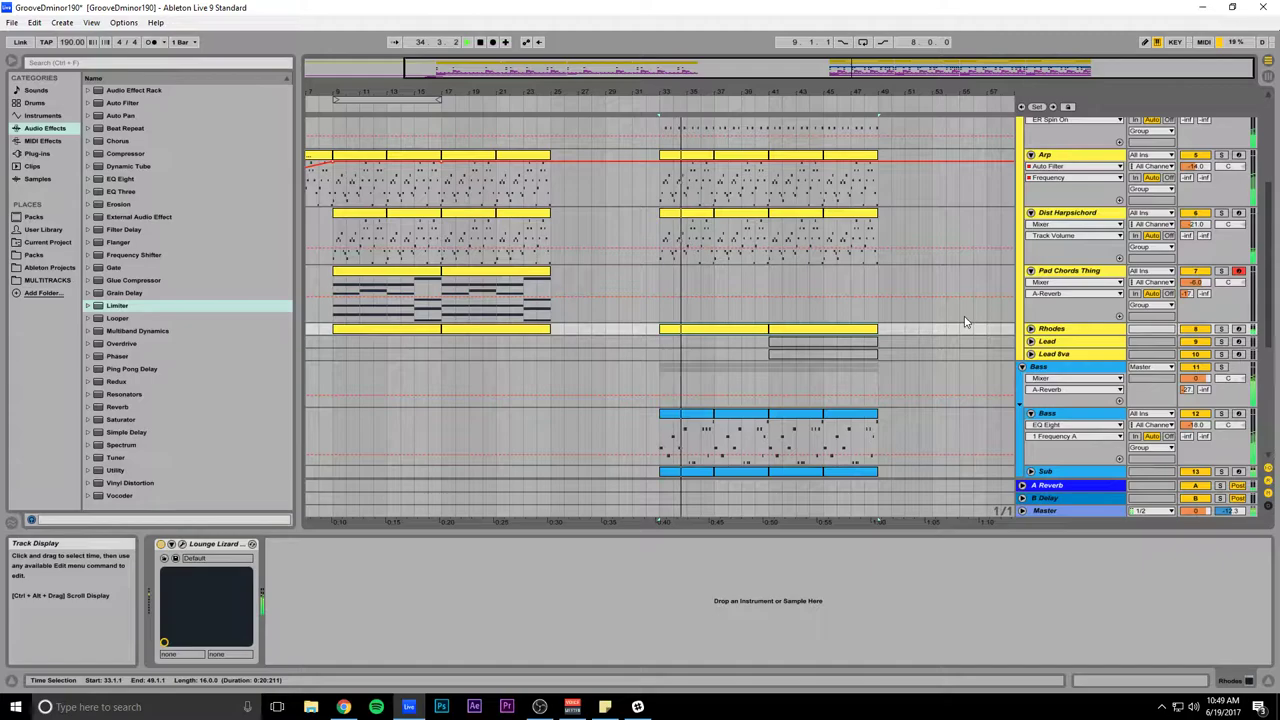
{"action": "scroll", "coordinate": [650, 300], "scroll_direction": "up", "scroll_amount": 3}
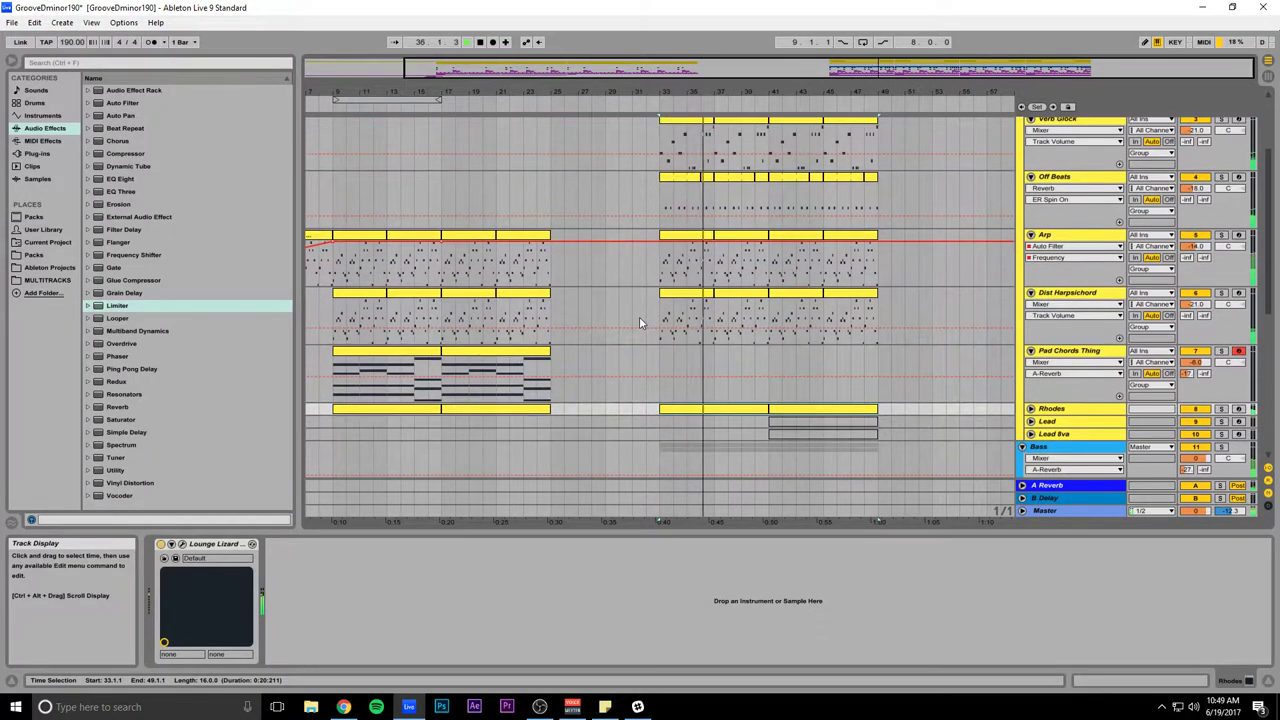
{"action": "scroll", "coordinate": [625, 310], "scroll_direction": "down", "scroll_amount": 3}
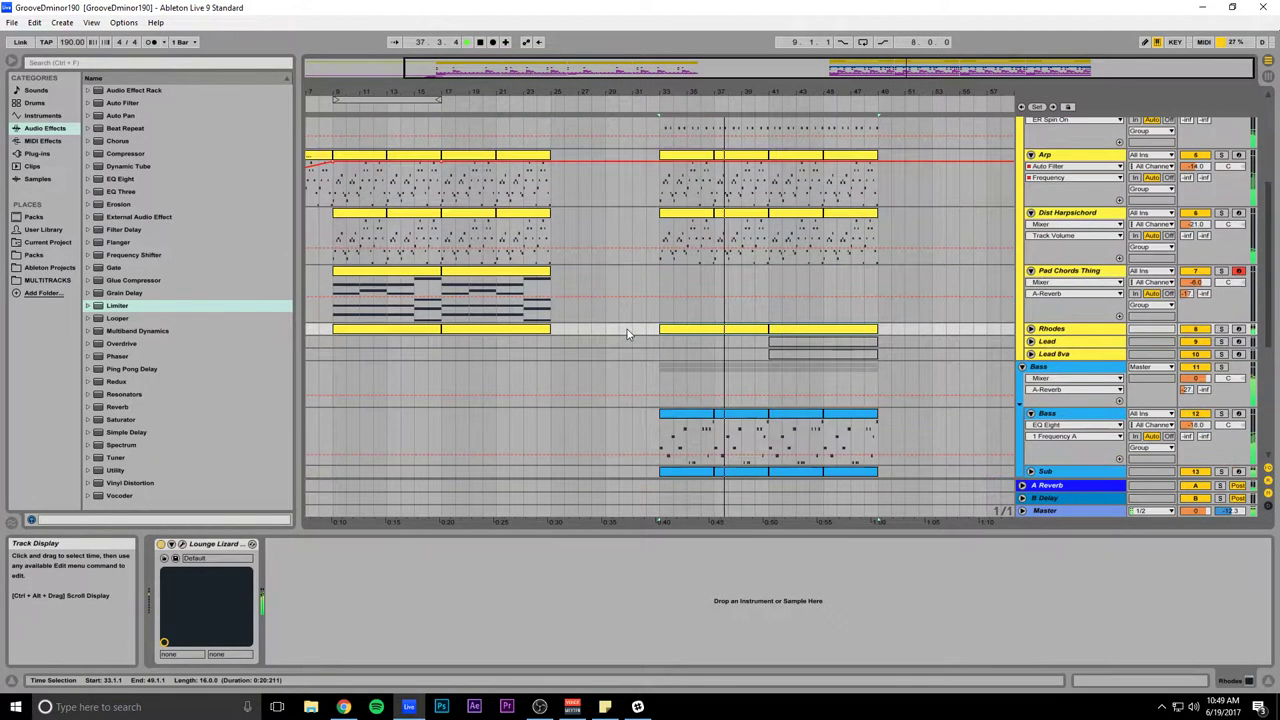
{"action": "scroll", "coordinate": [627, 331], "scroll_direction": "down", "scroll_amount": 9}
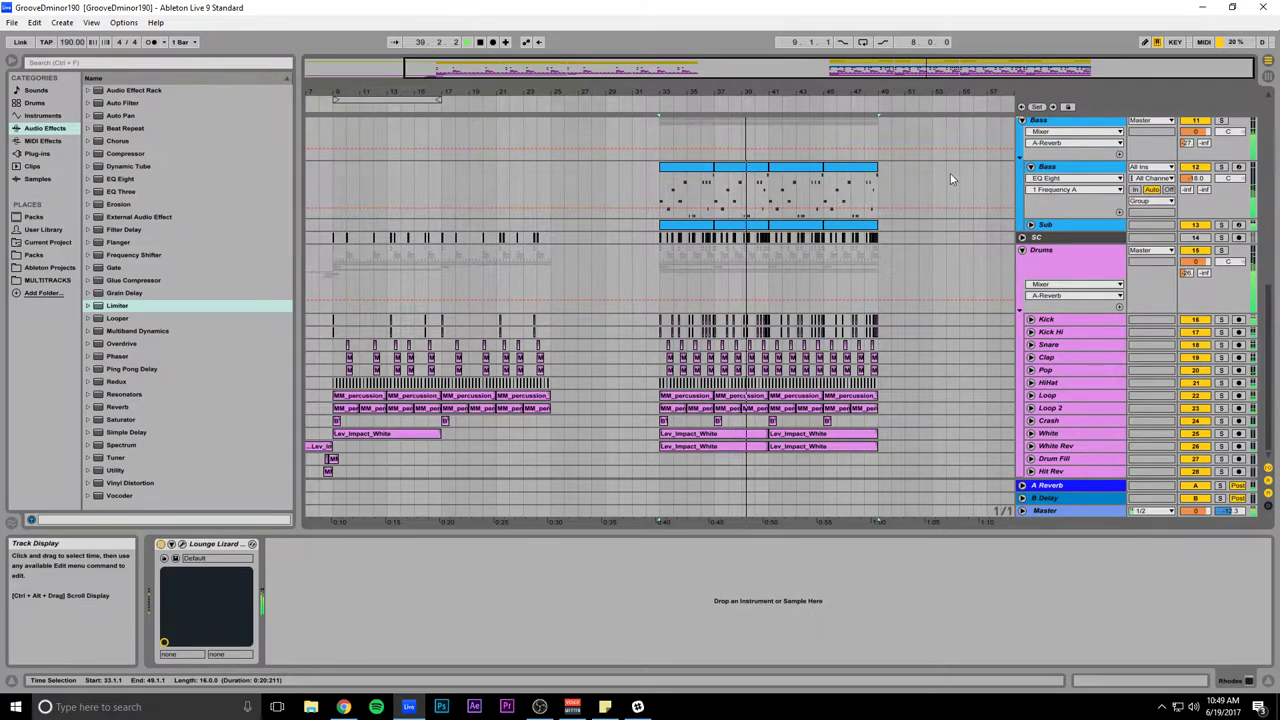
Step: Insert a new audio track directly below HiHat in the Drums group
{"action": "left_click_drag", "start_coordinate": [922, 68], "coordinate": [988, 118]}
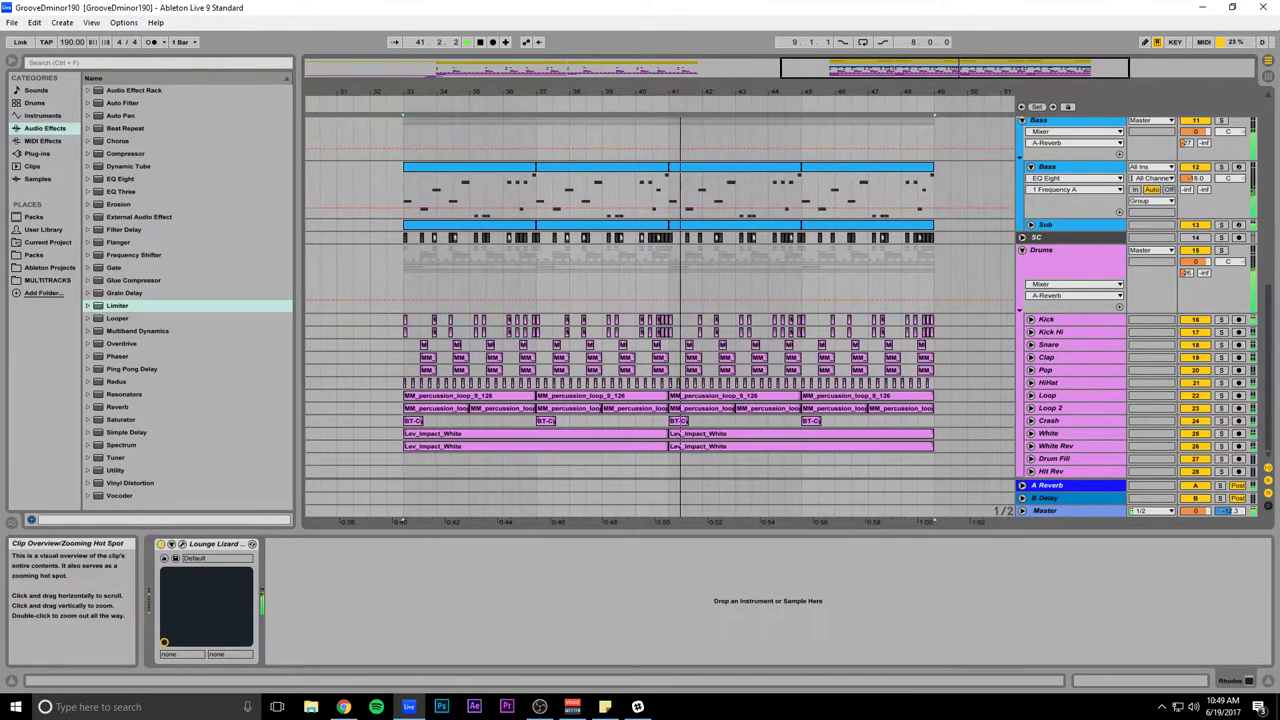
{"action": "left_click", "coordinate": [1062, 385]}
{"action": "key", "text": "ctrl+t"}
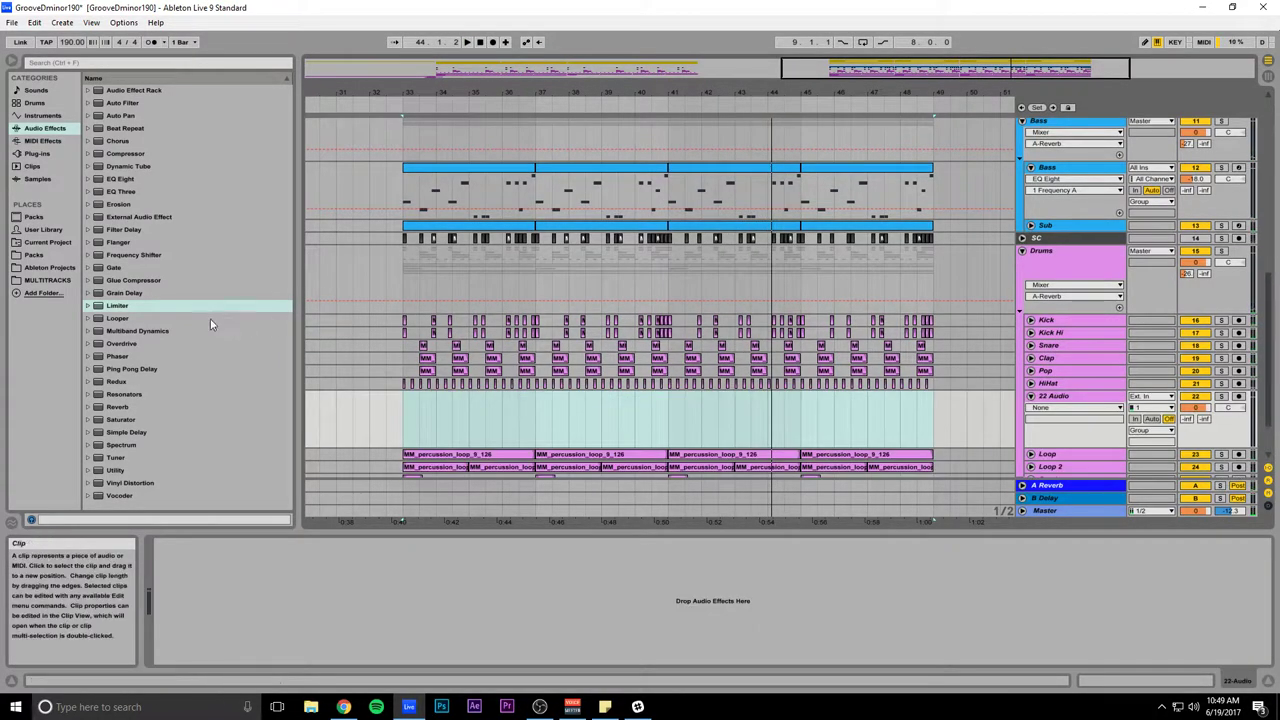
Step: Audition closed hi-hats from the Black Octopus Sound - Leviathan pack while the section plays, and pick Lev_Chh_005.wav
{"action": "left_click", "coordinate": [37, 154]}
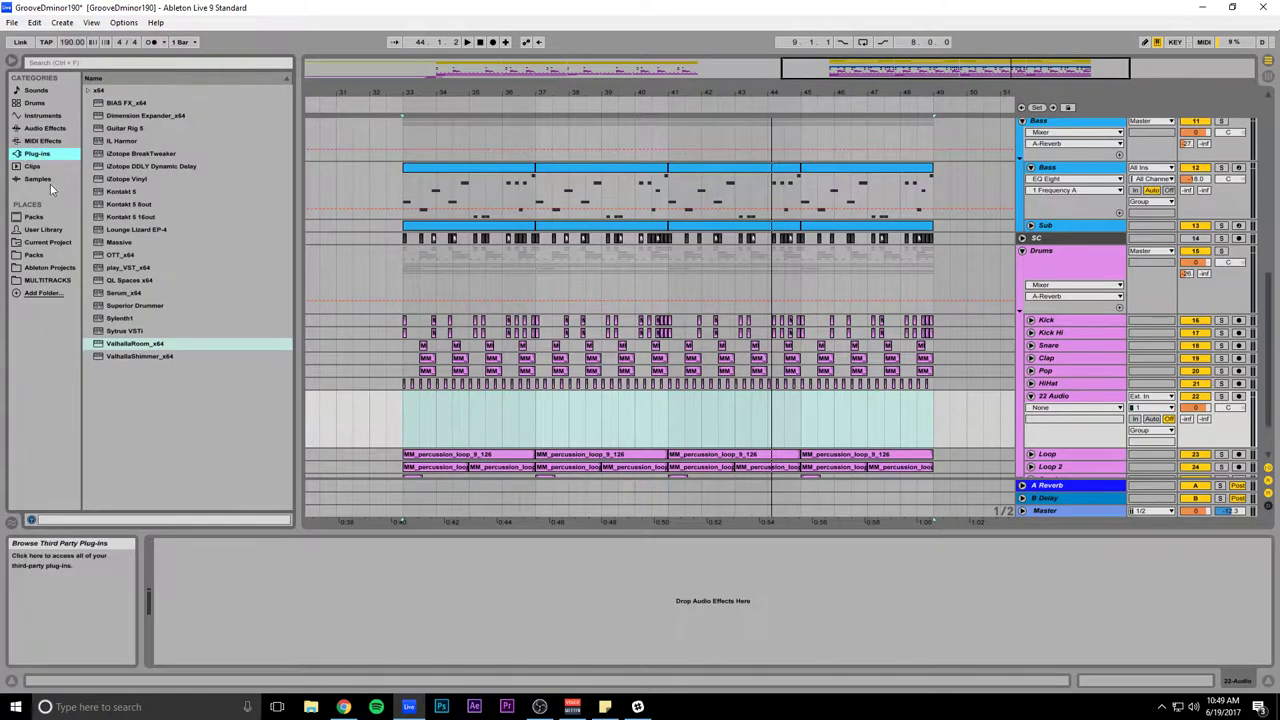
{"action": "left_click", "coordinate": [33, 255]}
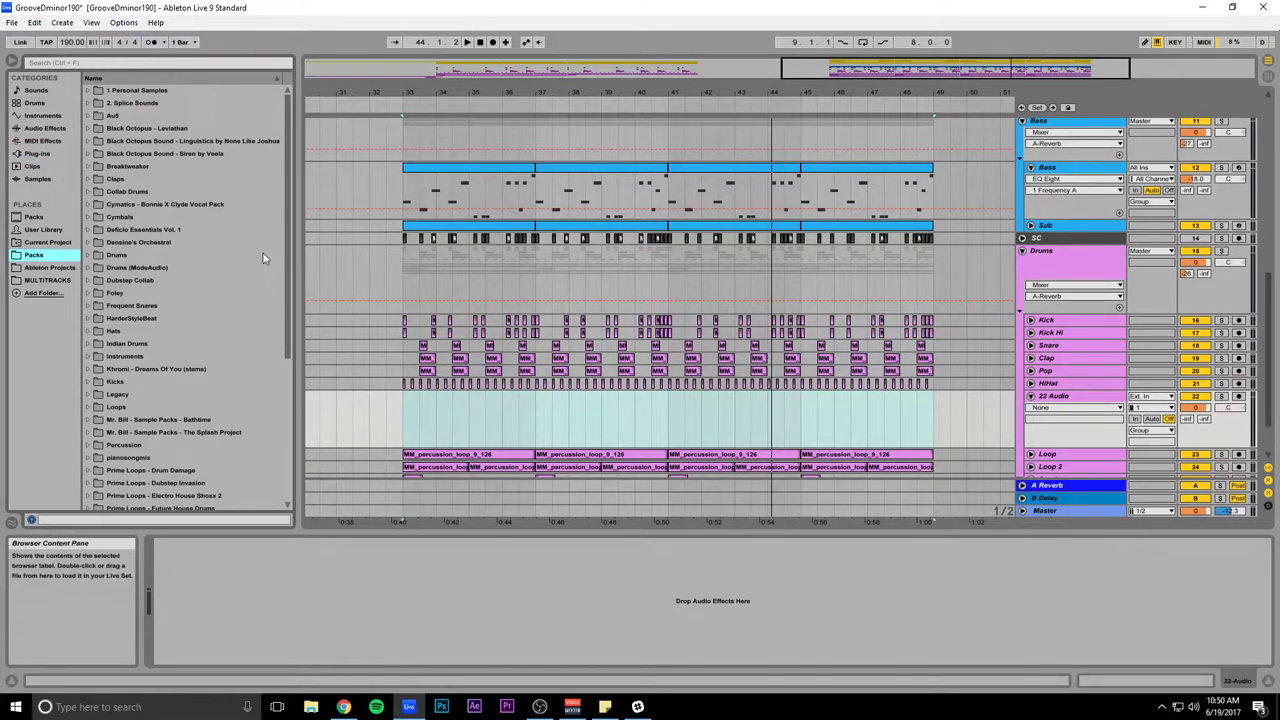
{"action": "key", "text": "space"}
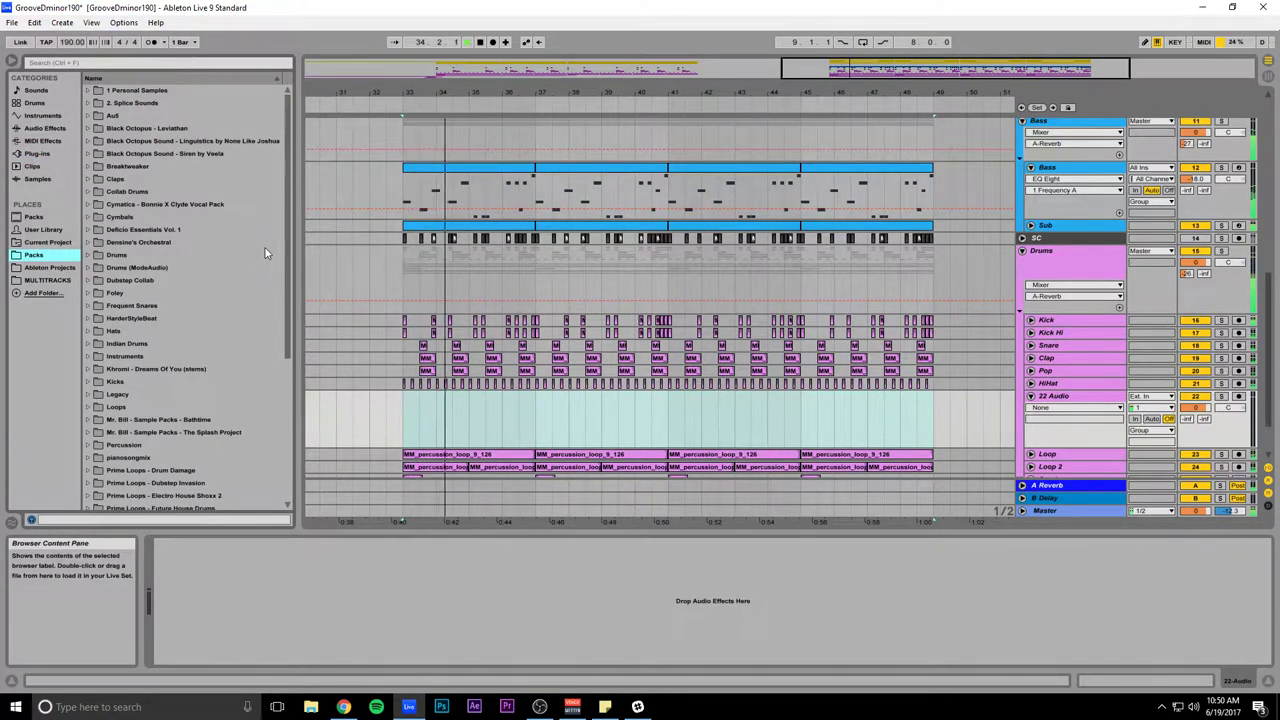
{"action": "left_click", "coordinate": [87, 129]}
{"action": "left_click", "coordinate": [96, 141]}
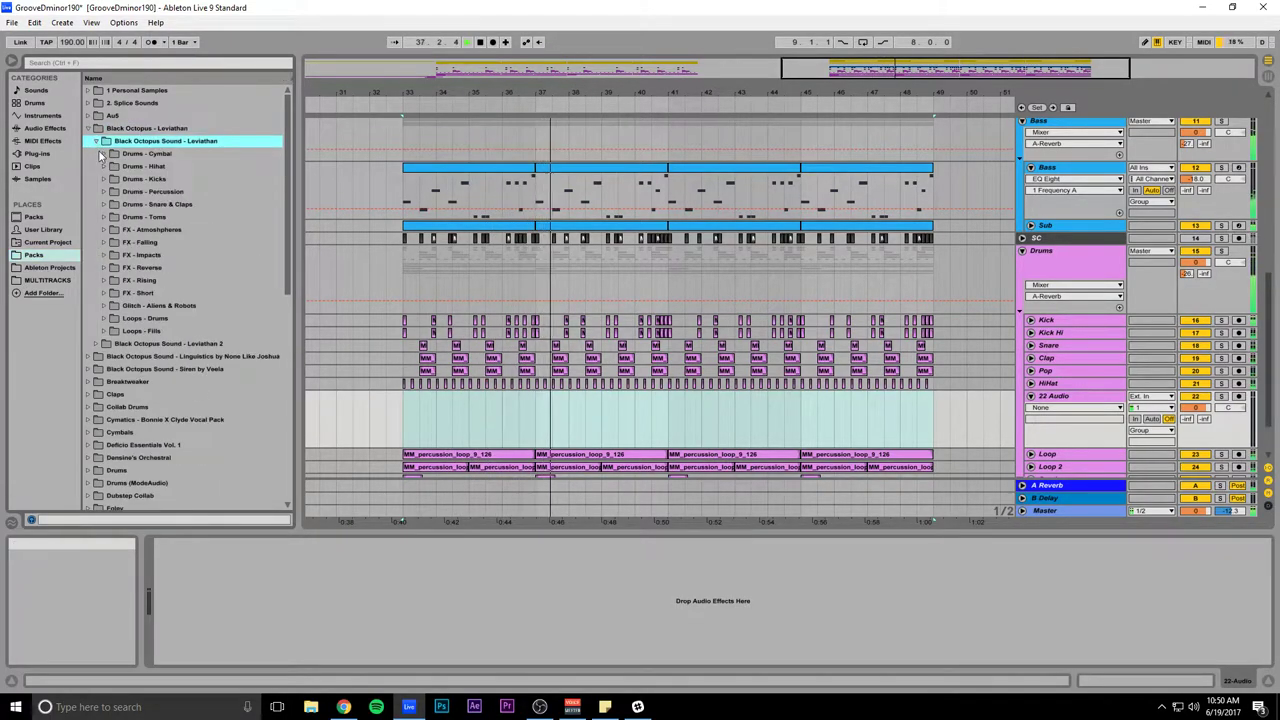
{"action": "left_click", "coordinate": [102, 167]}
{"action": "left_click", "coordinate": [112, 179]}
{"action": "left_click", "coordinate": [170, 242]}
{"action": "left_click", "coordinate": [190, 281]}
{"action": "left_click", "coordinate": [170, 242]}
Step: Place Lev_Chh_005 at bar 33 on the new audio track, trim it to an eighth note and repeat it across the bar
{"action": "left_click", "coordinate": [386, 420]}
{"action": "left_click_drag", "start_coordinate": [840, 70], "coordinate": [833, 168]}
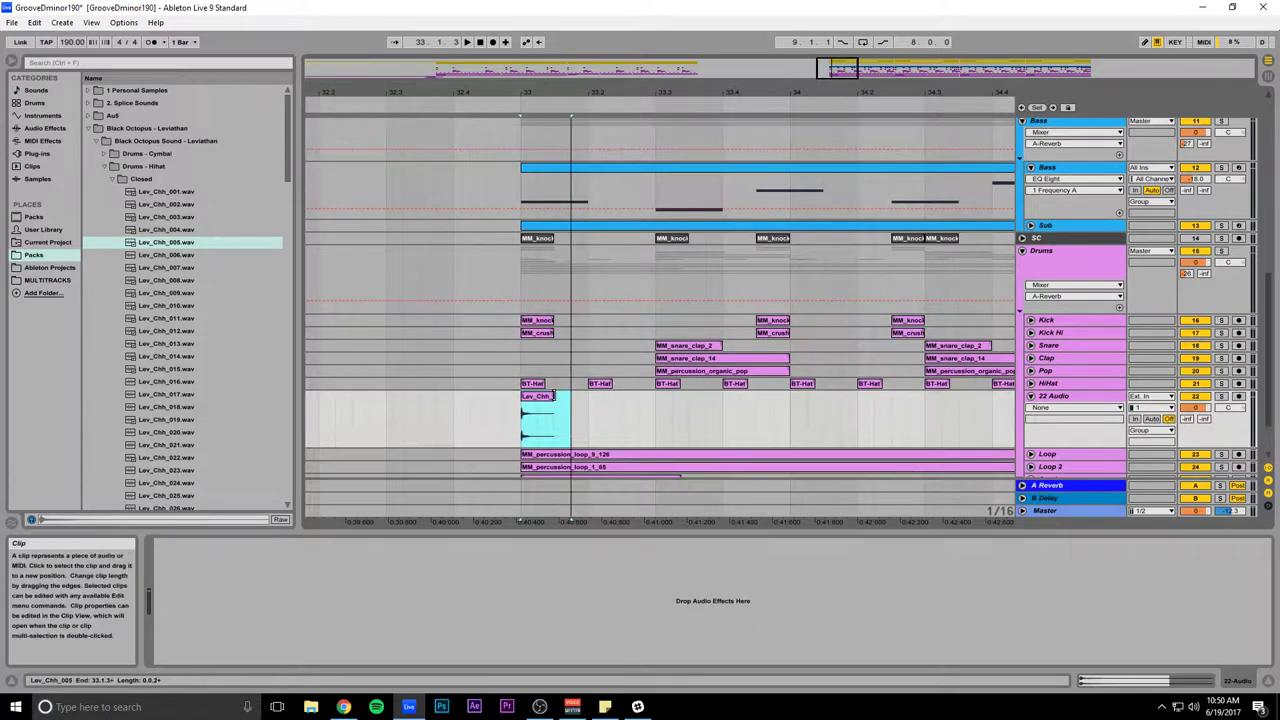
{"action": "left_click_drag", "start_coordinate": [570, 398], "coordinate": [551, 399]}
{"action": "key", "text": "ctrl+d"}
{"action": "key", "text": "ctrl+d"}
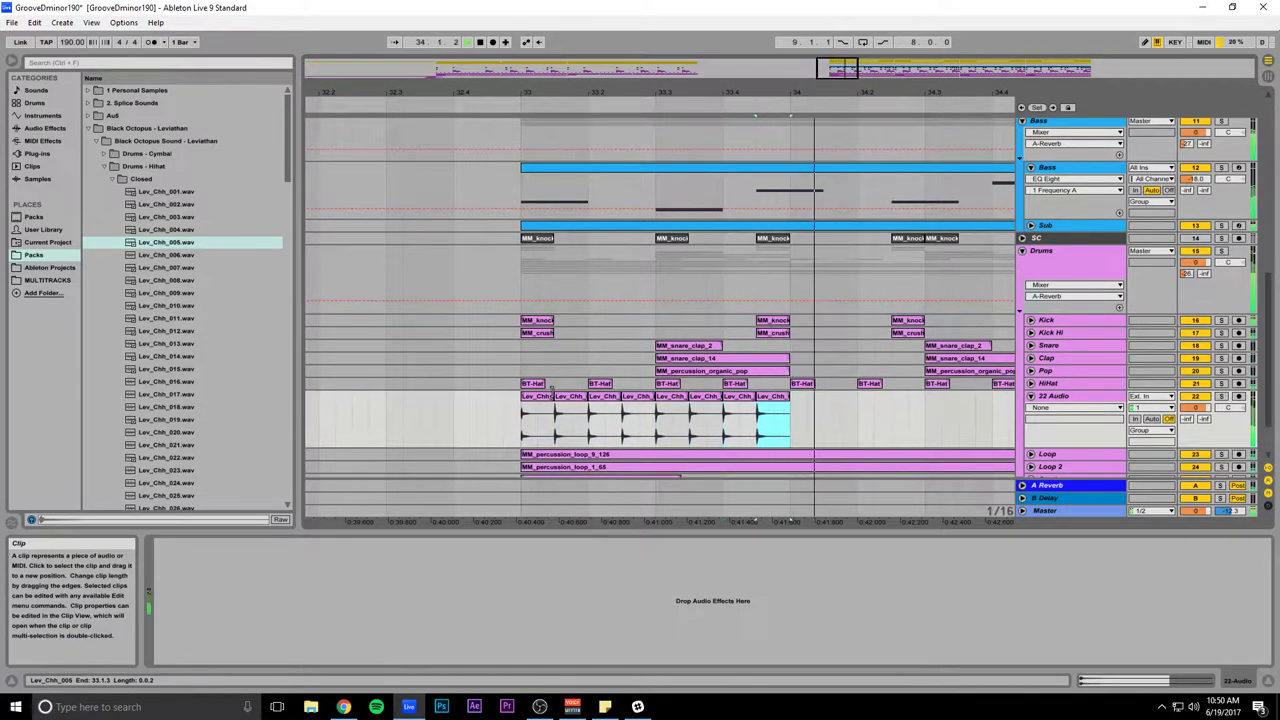
Step: Play the repeated hi-hat samples from bar 33 and lower their track's volume to -19.6 dB
{"action": "left_click", "coordinate": [586, 345]}
{"action": "key", "text": "space"}
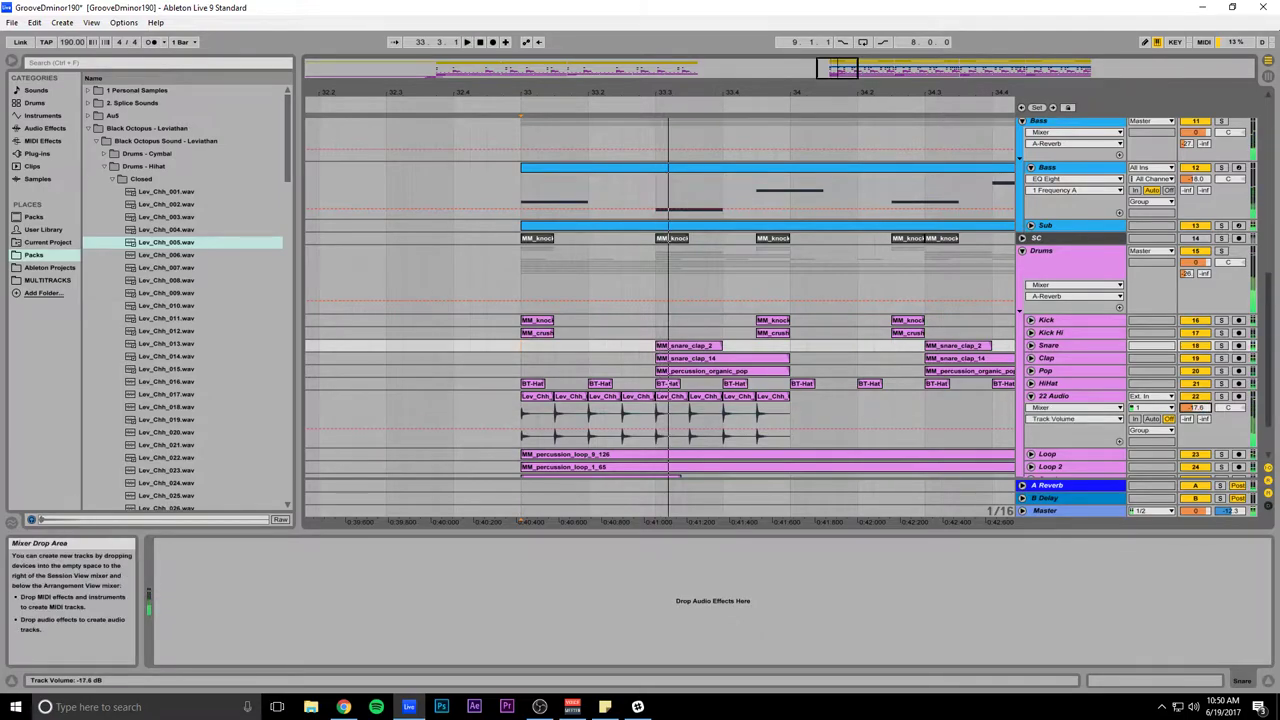
{"action": "key", "text": "space"}
{"action": "left_click_drag", "start_coordinate": [855, 64], "coordinate": [868, 12]}
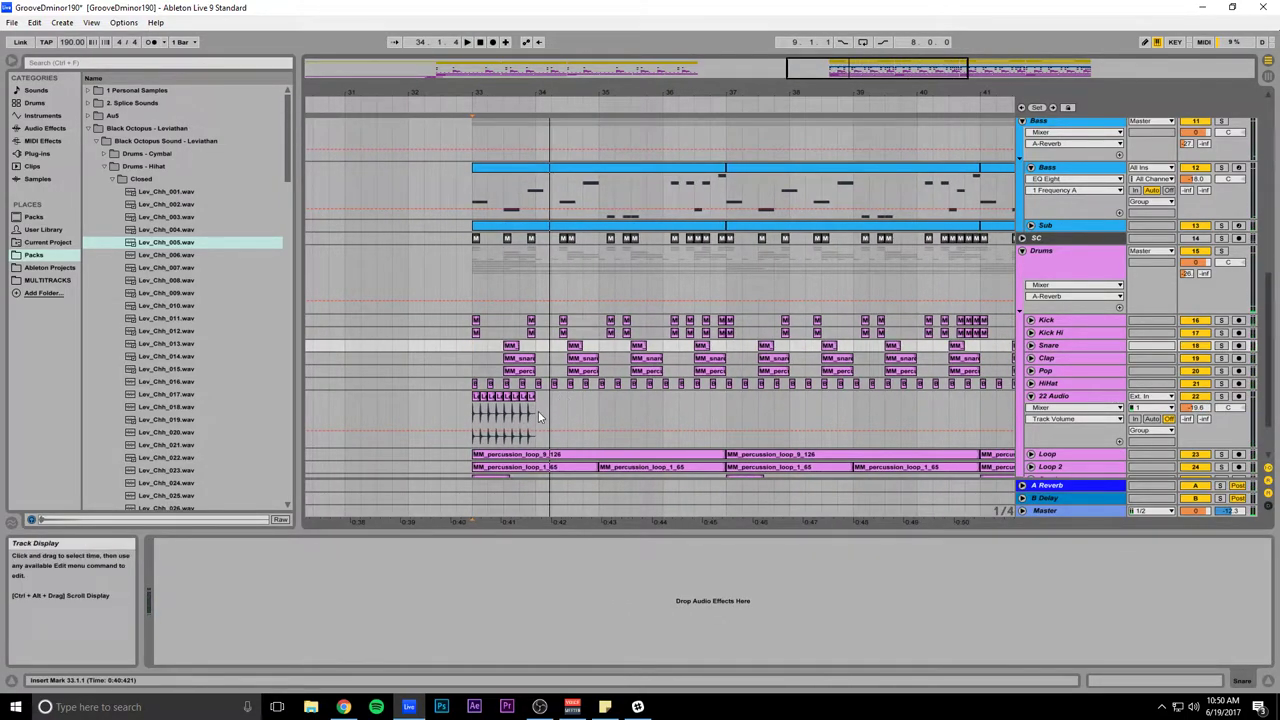
Step: Delete the hi-hat sample clips in bar 33 and remove the audio track below HiHat
{"action": "left_click_drag", "start_coordinate": [538, 413], "coordinate": [472, 418]}
{"action": "mouse_move", "coordinate": [870, 67]}
{"action": "left_mouse_down"}
{"action": "mouse_move", "coordinate": [861, 16]}
{"action": "mouse_move", "coordinate": [861, 48]}
{"action": "left_mouse_up"}
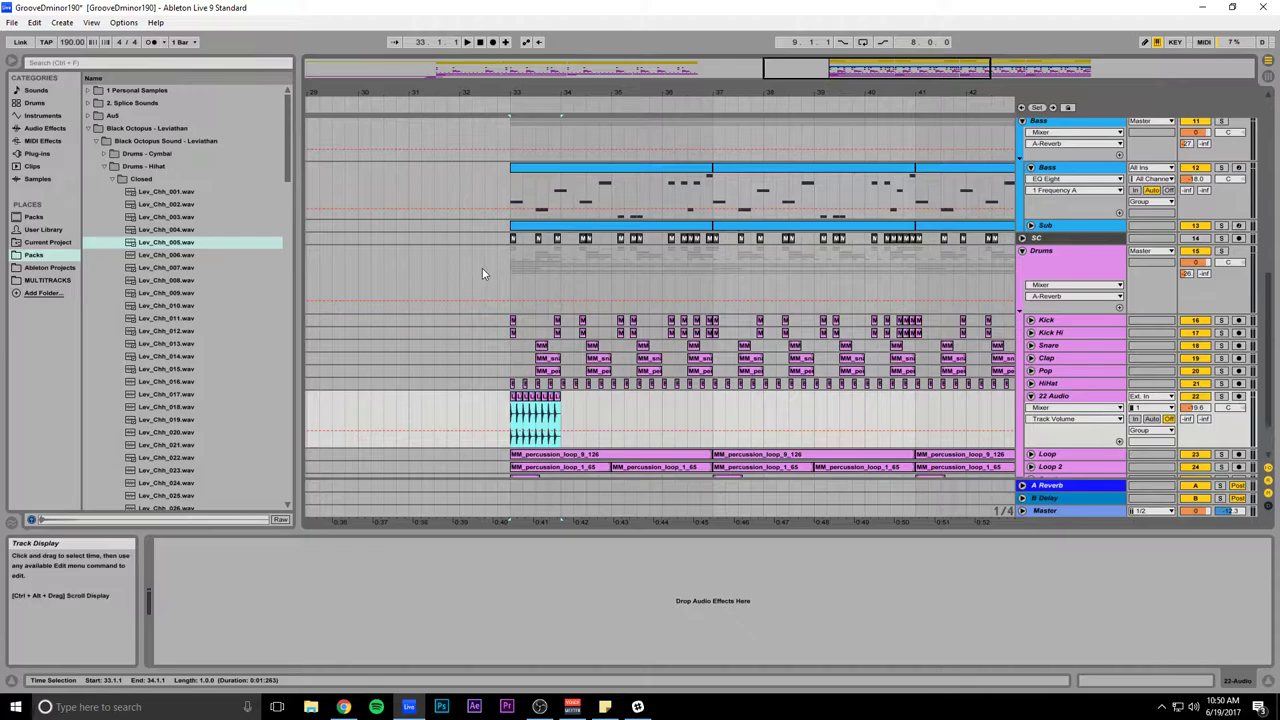
{"action": "key", "text": "Delete"}
{"action": "mouse_move", "coordinate": [167, 242]}
{"action": "left_mouse_down"}
{"action": "mouse_move", "coordinate": [349, 553]}
{"action": "mouse_move", "coordinate": [157, 244]}
{"action": "left_mouse_up"}
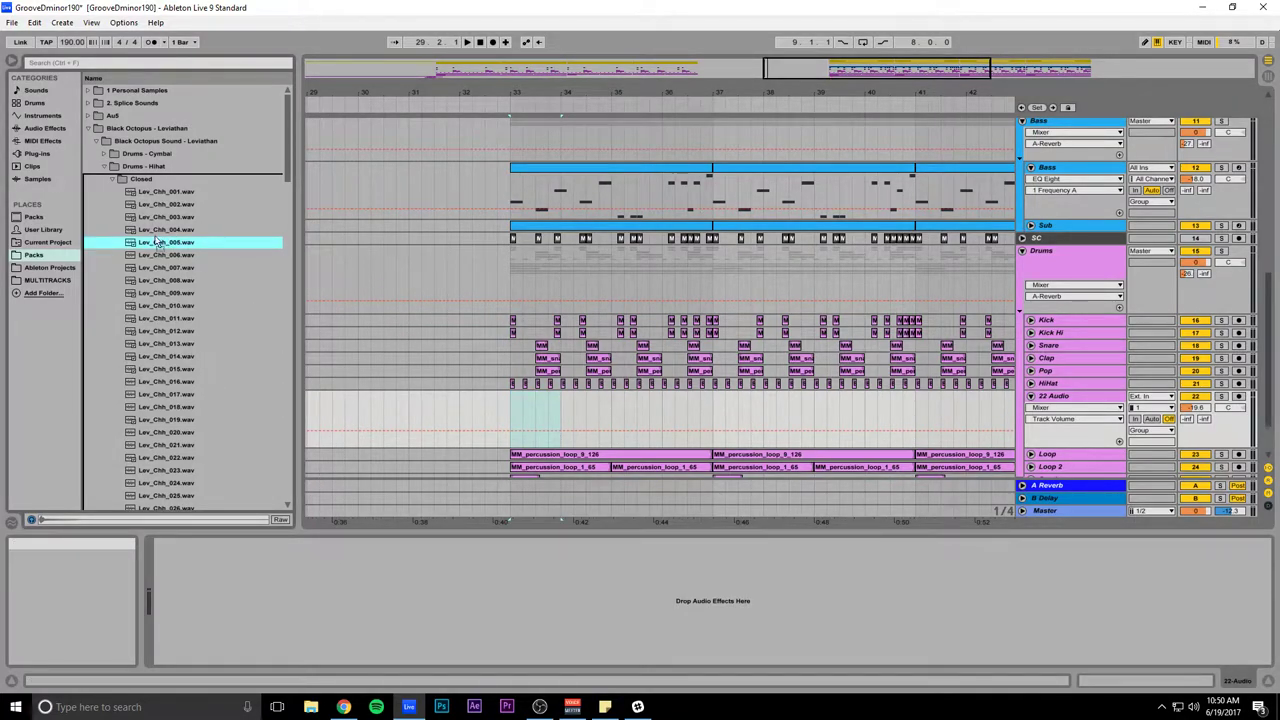
{"action": "left_click", "coordinate": [1053, 400]}
{"action": "key", "text": "Delete"}
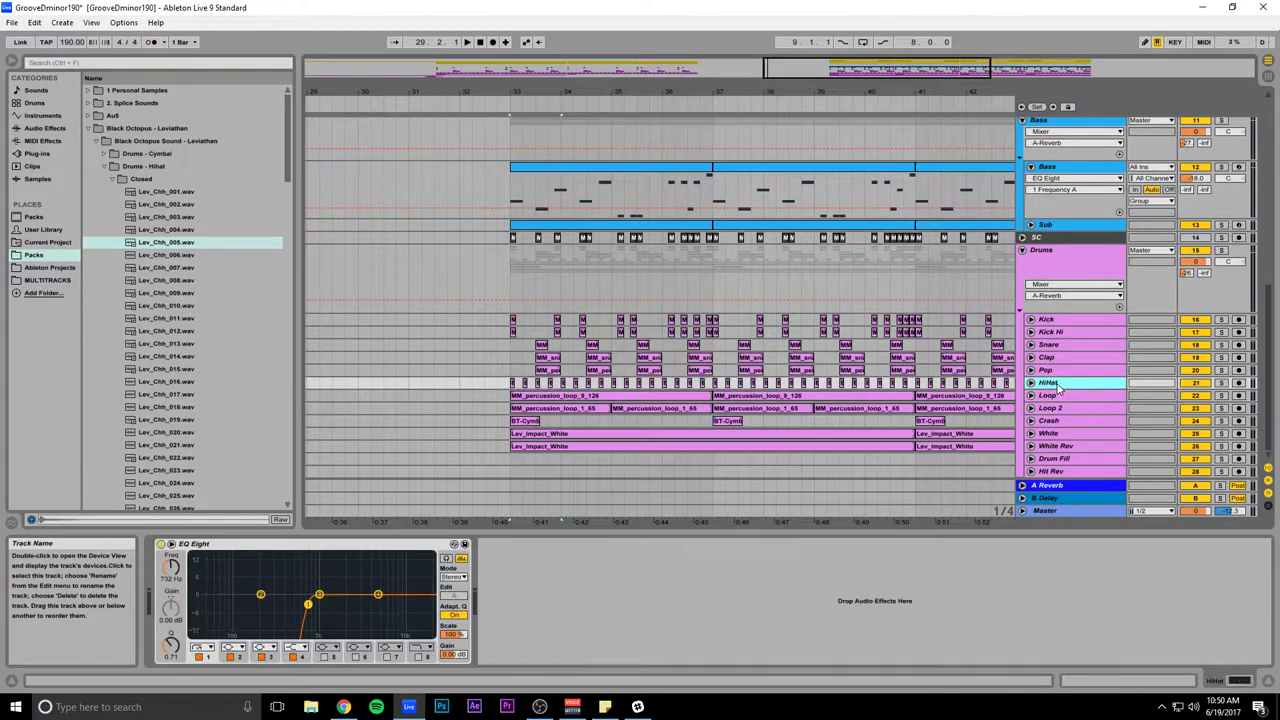
Step: Insert a MIDI track directly below HiHat and load Lev_Chh_005.wav onto it as a sampler instrument
{"action": "key", "text": "ctrl+shift+t"}
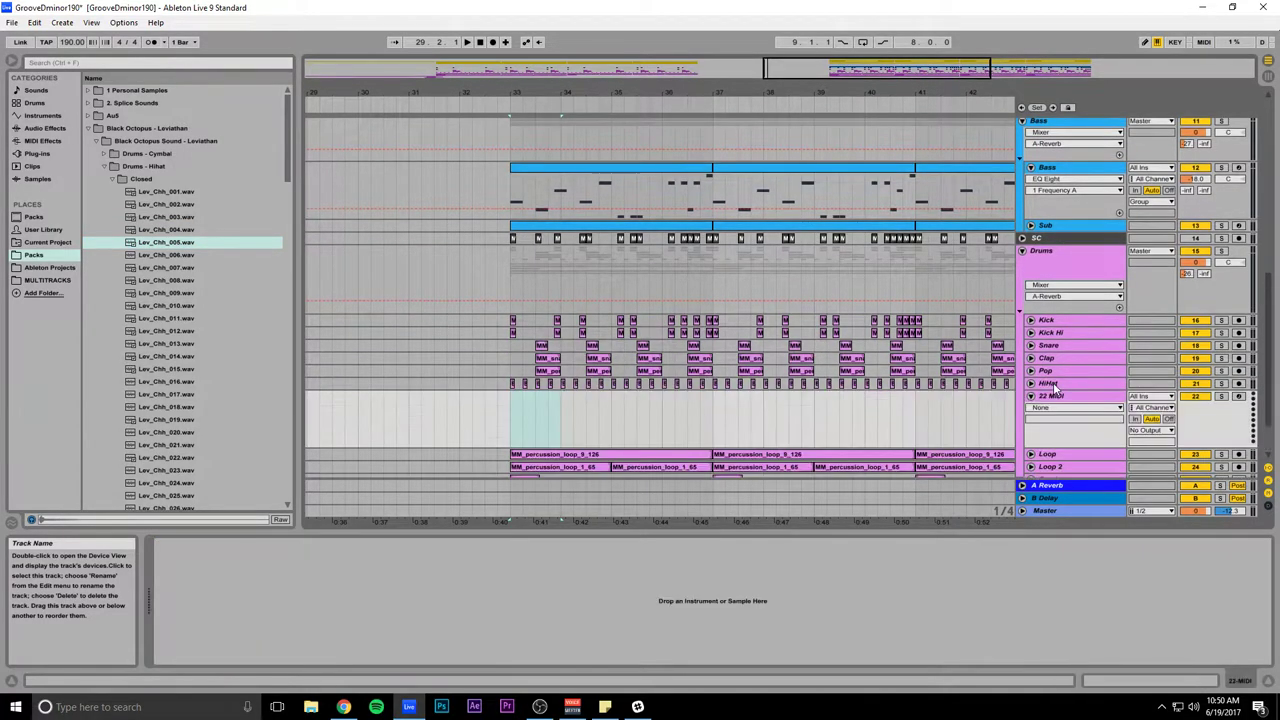
{"action": "left_click", "coordinate": [563, 424]}
{"action": "left_click_drag", "start_coordinate": [562, 418], "coordinate": [496, 415]}
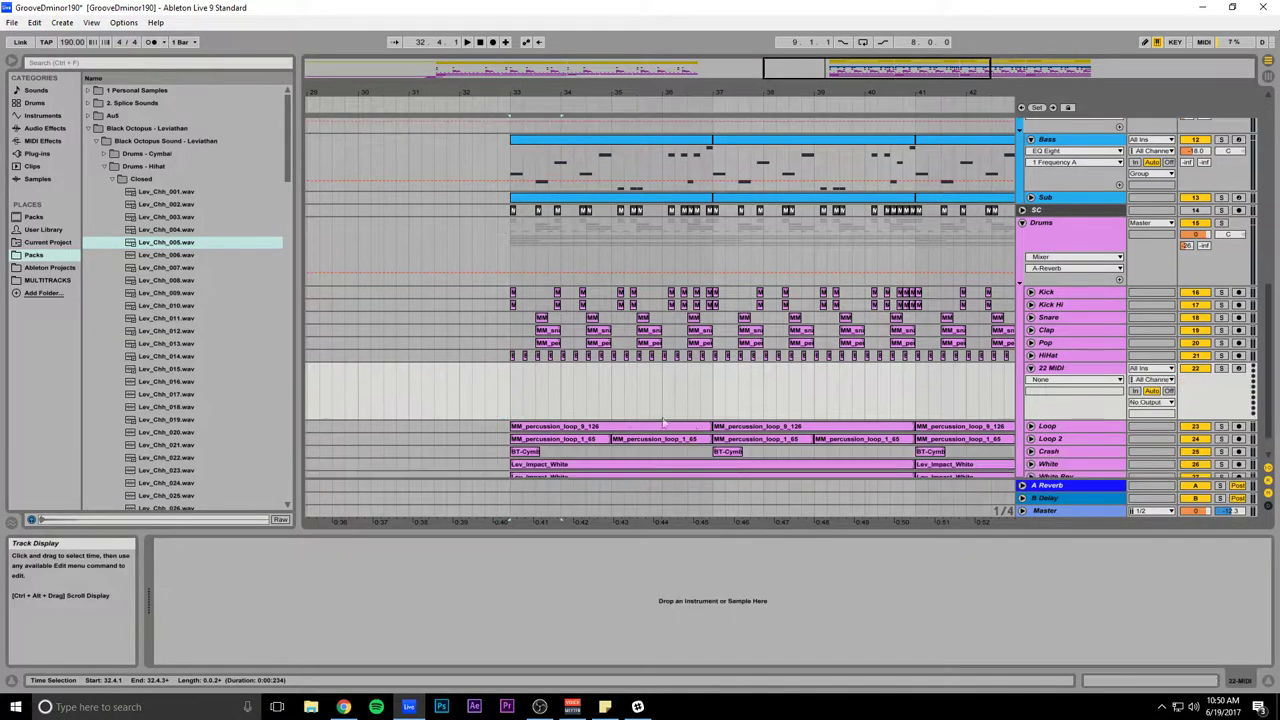
{"action": "left_click", "coordinate": [165, 242]}
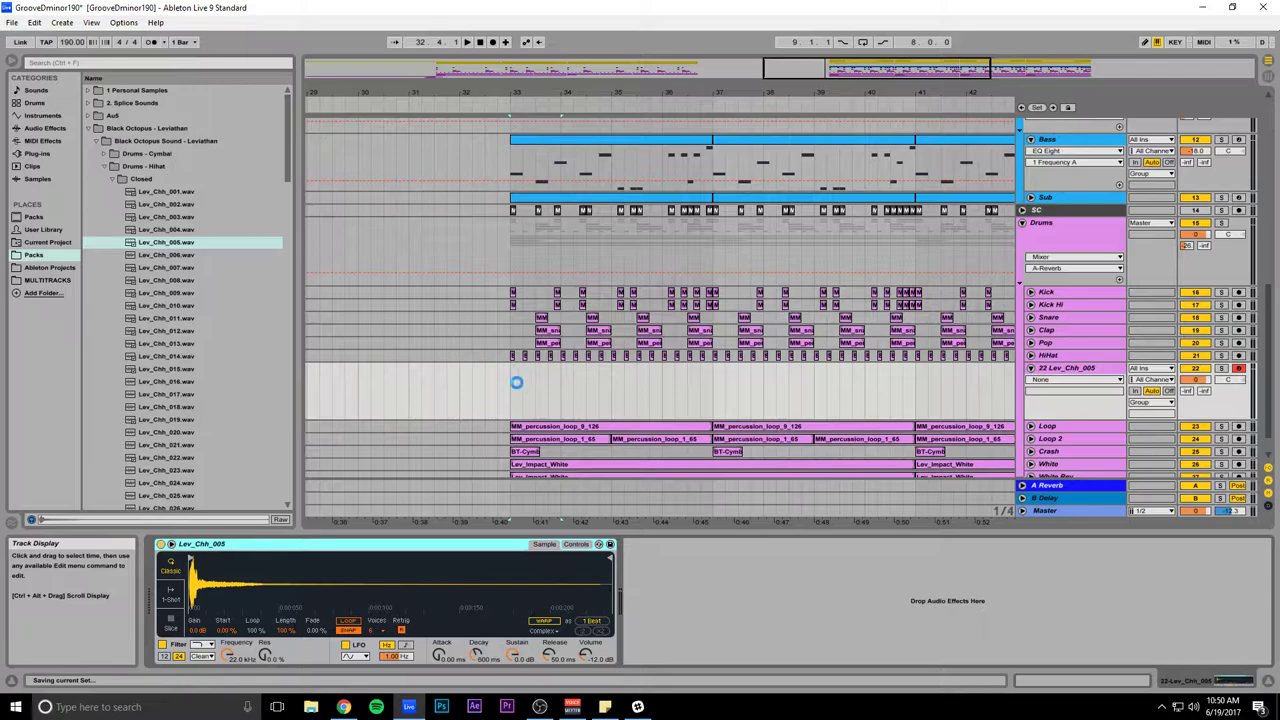
Step: Create a one-bar MIDI clip at bar 33 on the Lev_Chh_005 track and add a quarter-note C3 at its start
{"action": "left_click_drag", "start_coordinate": [514, 390], "coordinate": [566, 394]}
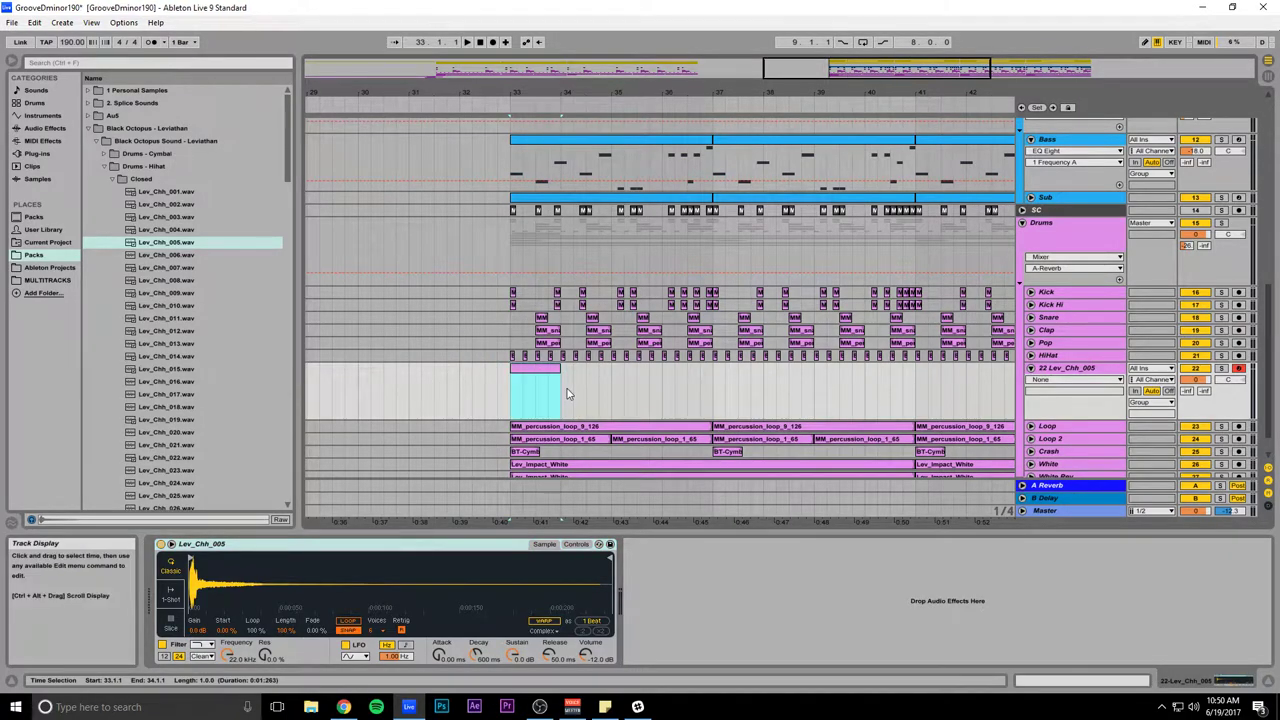
{"action": "double_click", "coordinate": [533, 369]}
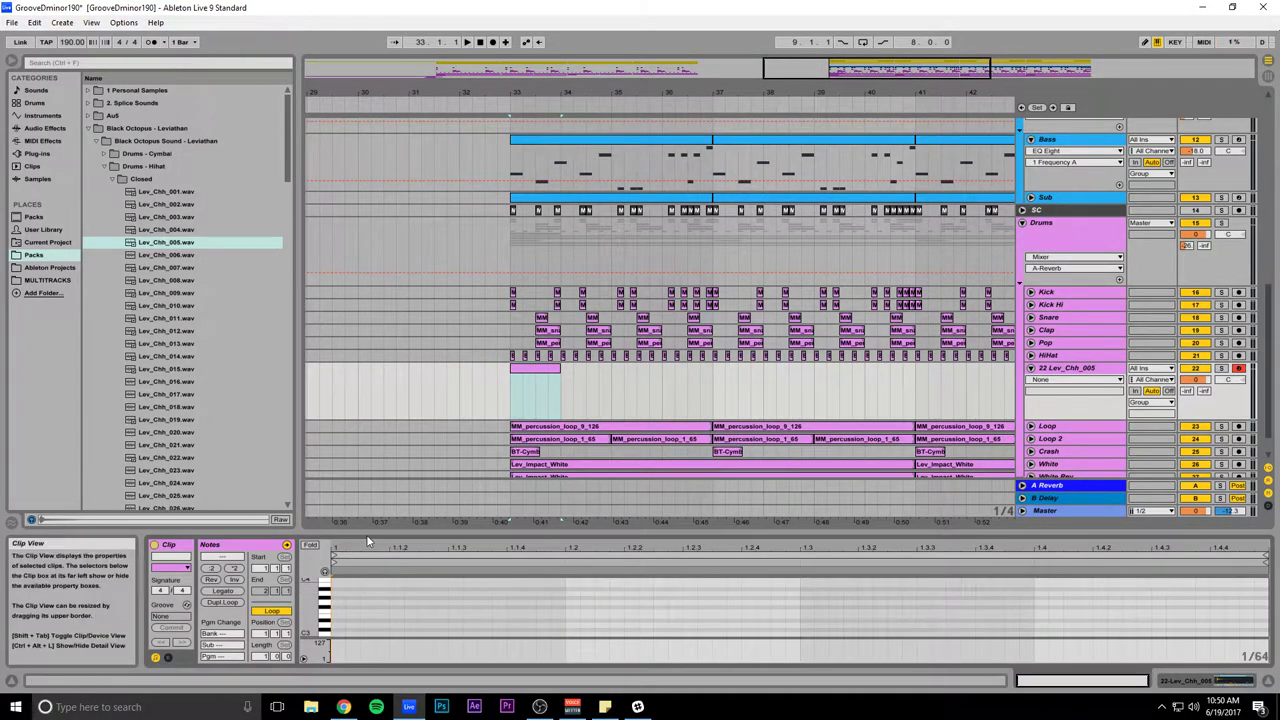
{"action": "left_click_drag", "start_coordinate": [390, 531], "coordinate": [420, 331]}
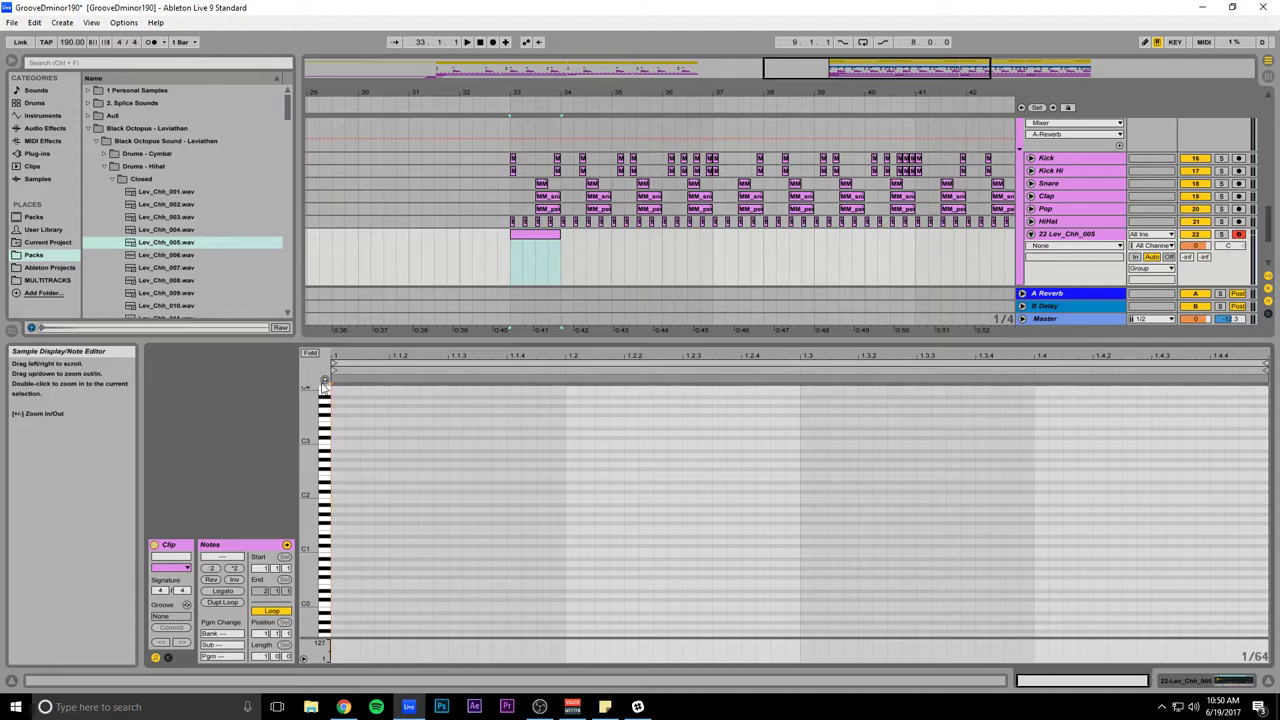
{"action": "left_click", "coordinate": [336, 447]}
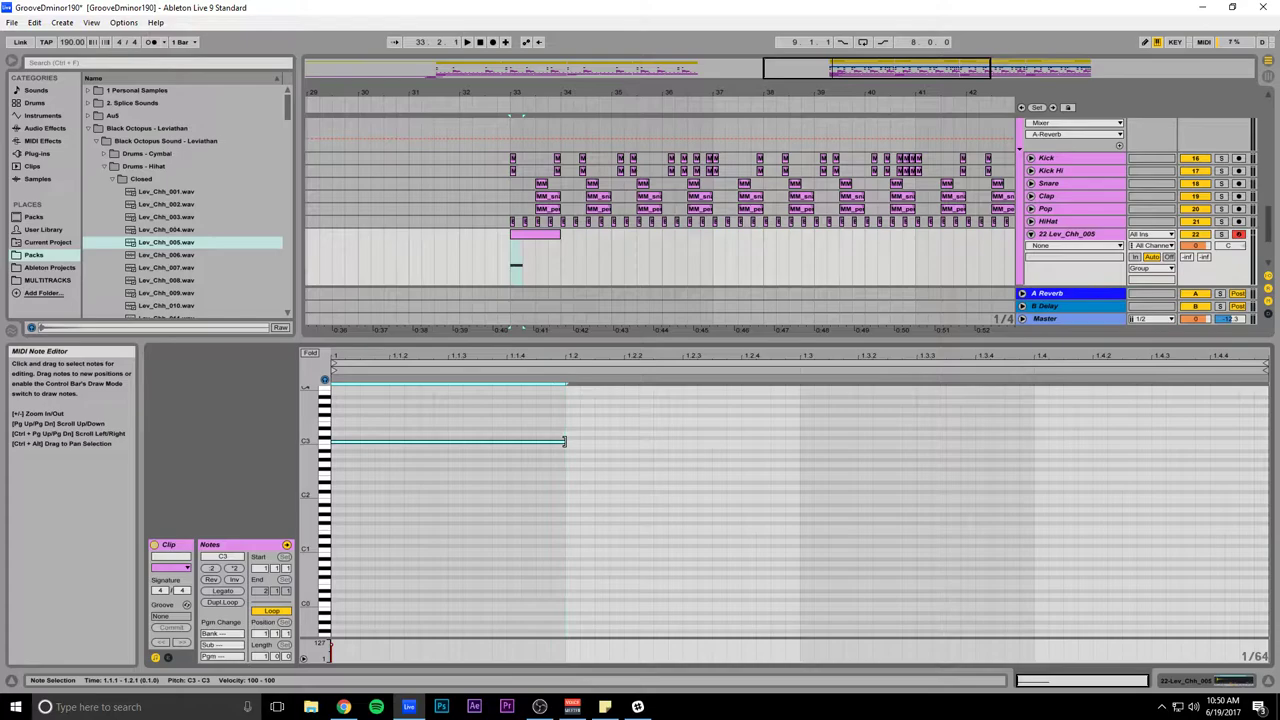
Step: Try to fill the bar with repeated quarter-note C3 hits
{"action": "key", "text": "ctrl+d"}
{"action": "key", "text": "ctrl+d"}
{"action": "key", "text": "ctrl+d"}
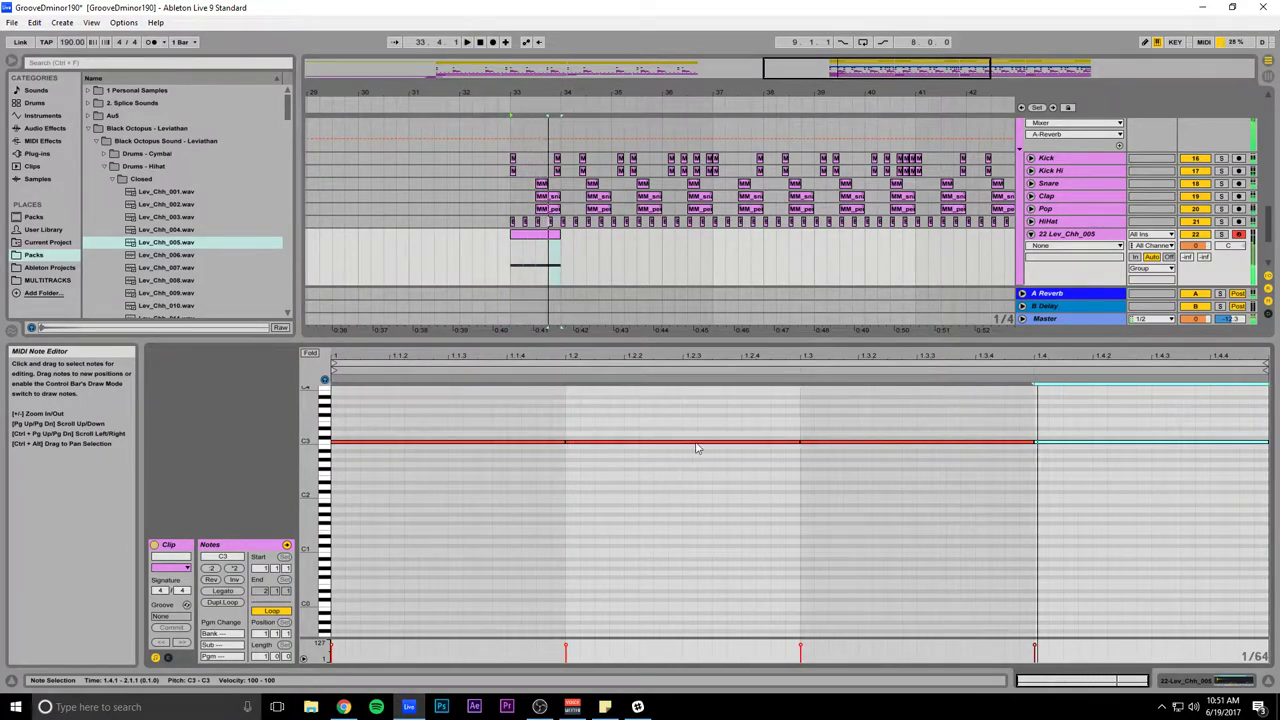
{"action": "key", "text": "ctrl+z"}
{"action": "key", "text": "ctrl+z"}
{"action": "key", "text": "ctrl+z"}
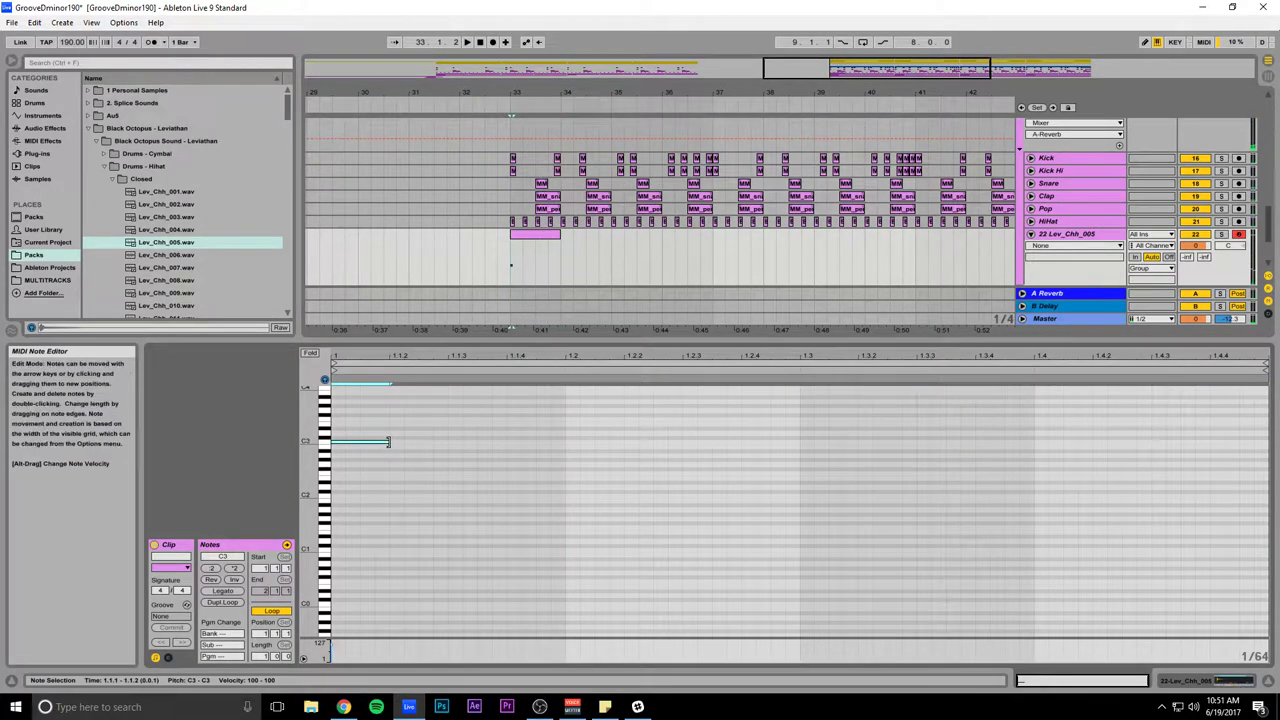
Step: Shorten the C3 note to an eighth note, repeat it until the bar is full, and play the pattern
{"action": "key", "text": "ctrl+d"}
{"action": "key", "text": "ctrl+d"}
{"action": "key", "text": "ctrl+d"}
{"action": "key", "text": "ctrl+d"}
{"action": "key", "text": "ctrl+d"}
{"action": "key", "text": "ctrl+d"}
{"action": "key", "text": "ctrl+d"}
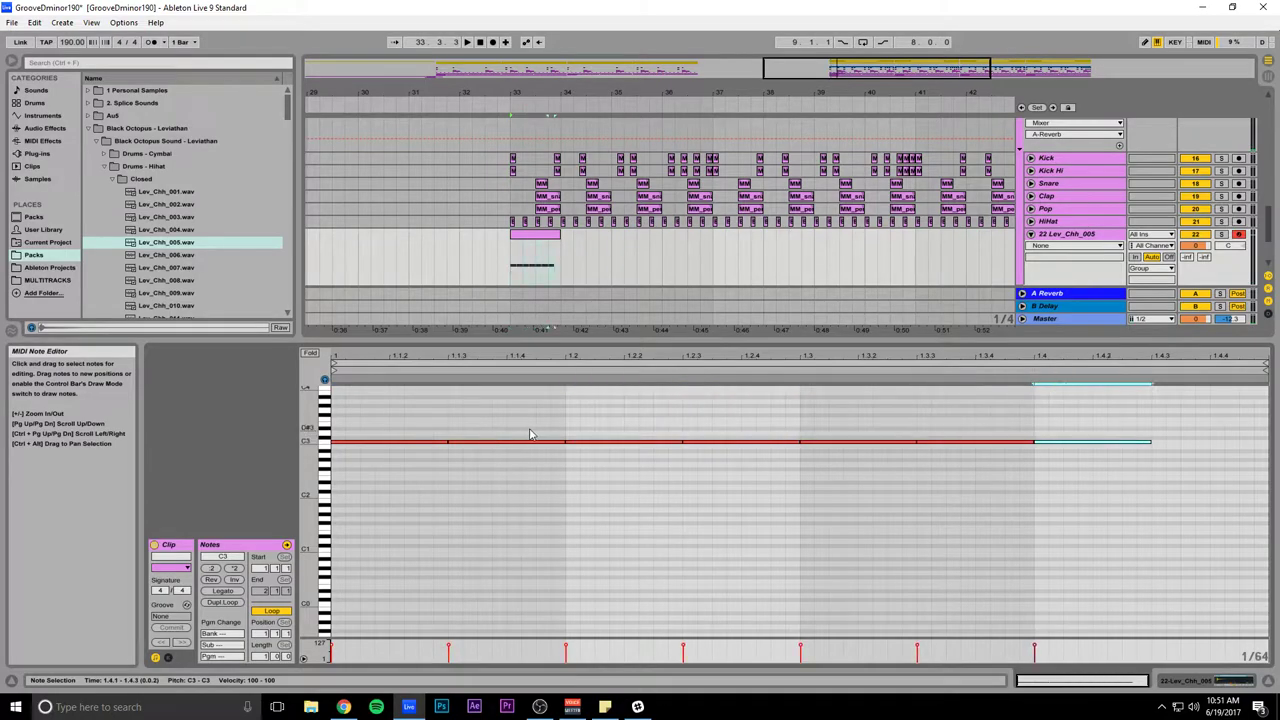
{"action": "key", "text": "space"}
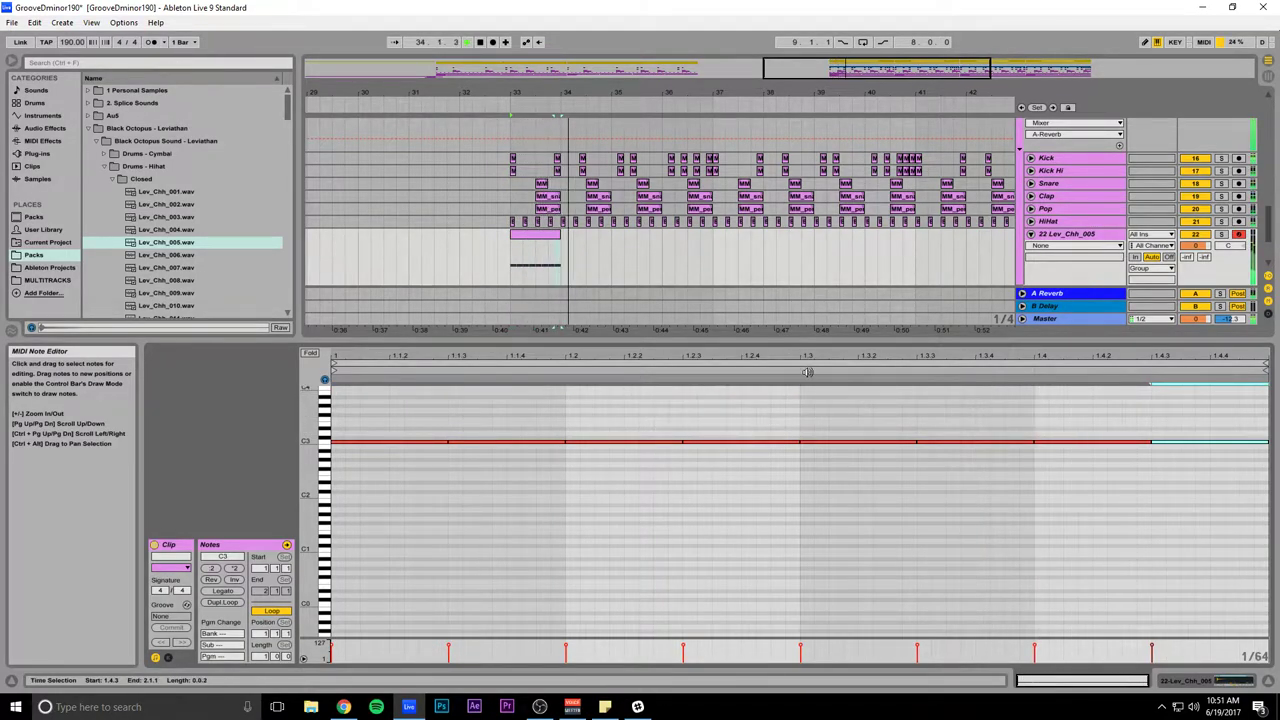
{"action": "left_click_drag", "start_coordinate": [892, 87], "coordinate": [768, 64]}
{"action": "key", "text": "space"}
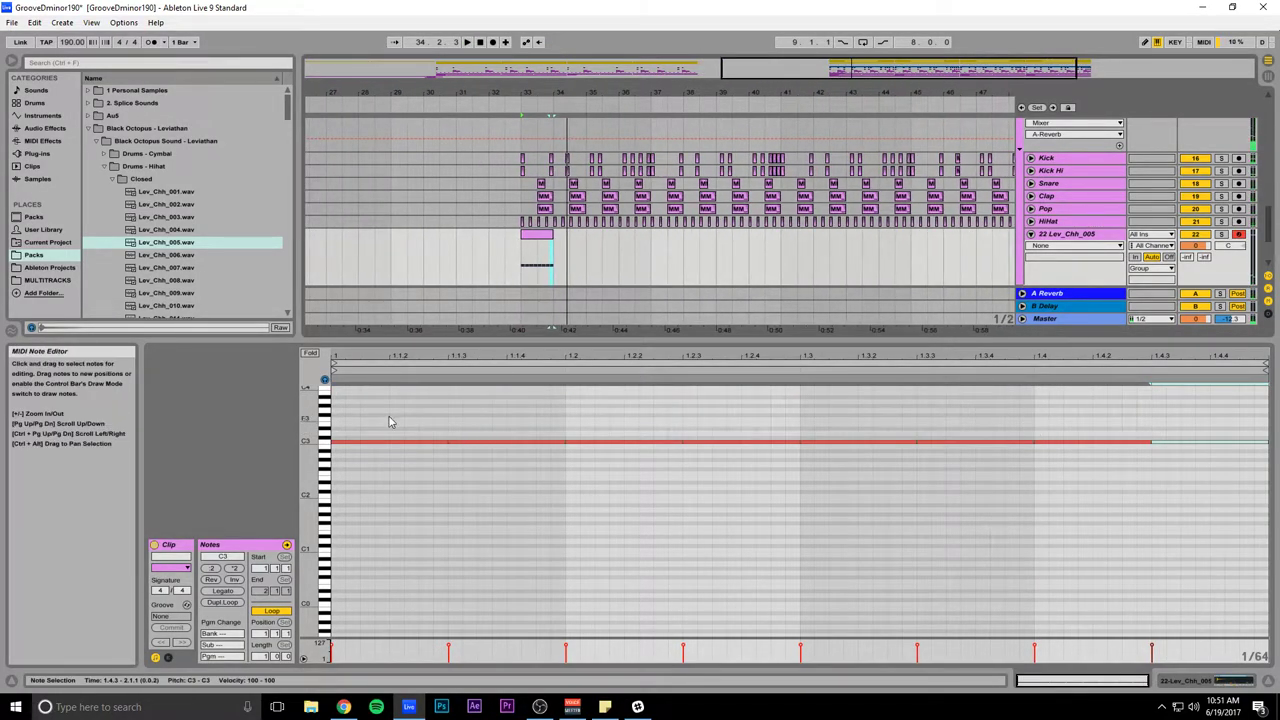
Step: Lower the velocities after the first hi-hat note, raise the note at 1.2.3 and set 1.3.3 to 94, and play the pattern
{"action": "left_click_drag", "start_coordinate": [483, 405], "coordinate": [1197, 497]}
{"action": "left_click_drag", "start_coordinate": [522, 442], "coordinate": [522, 484]}
{"action": "left_click", "coordinate": [746, 449]}
{"action": "left_click", "coordinate": [741, 442]}
{"action": "left_click_drag", "start_coordinate": [728, 441], "coordinate": [728, 400]}
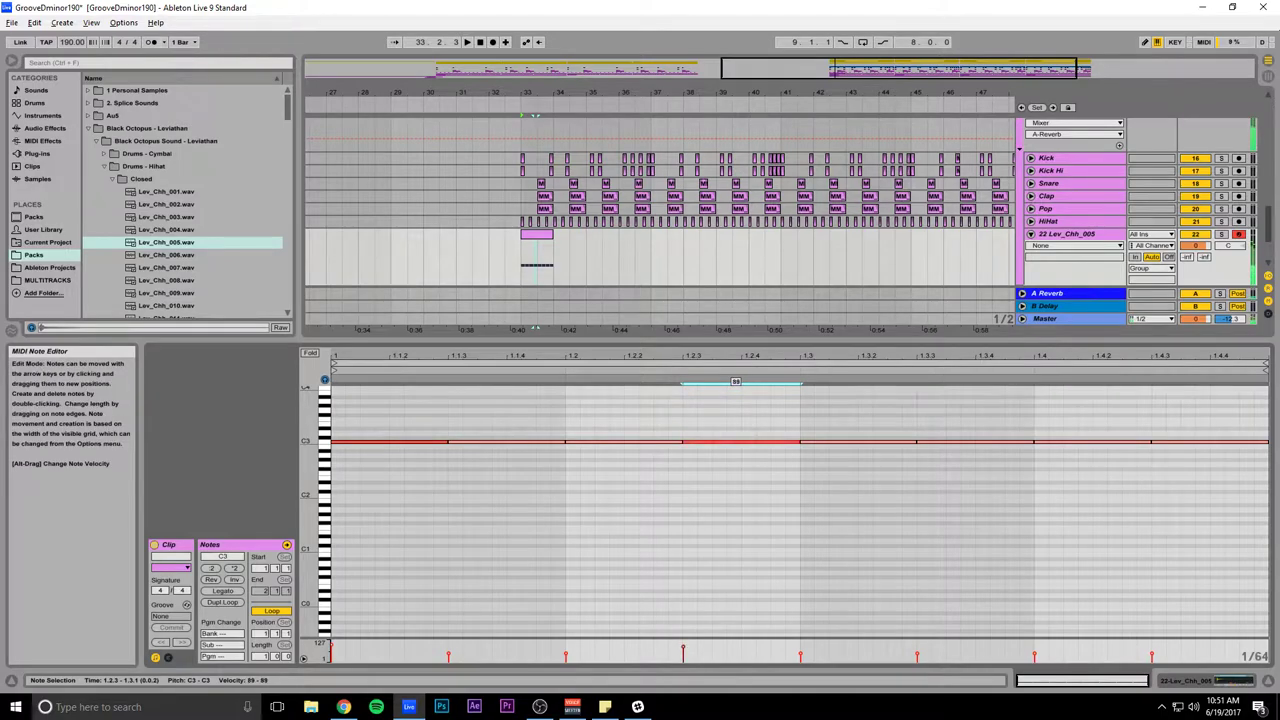
{"action": "left_click_drag", "start_coordinate": [975, 442], "coordinate": [975, 405]}
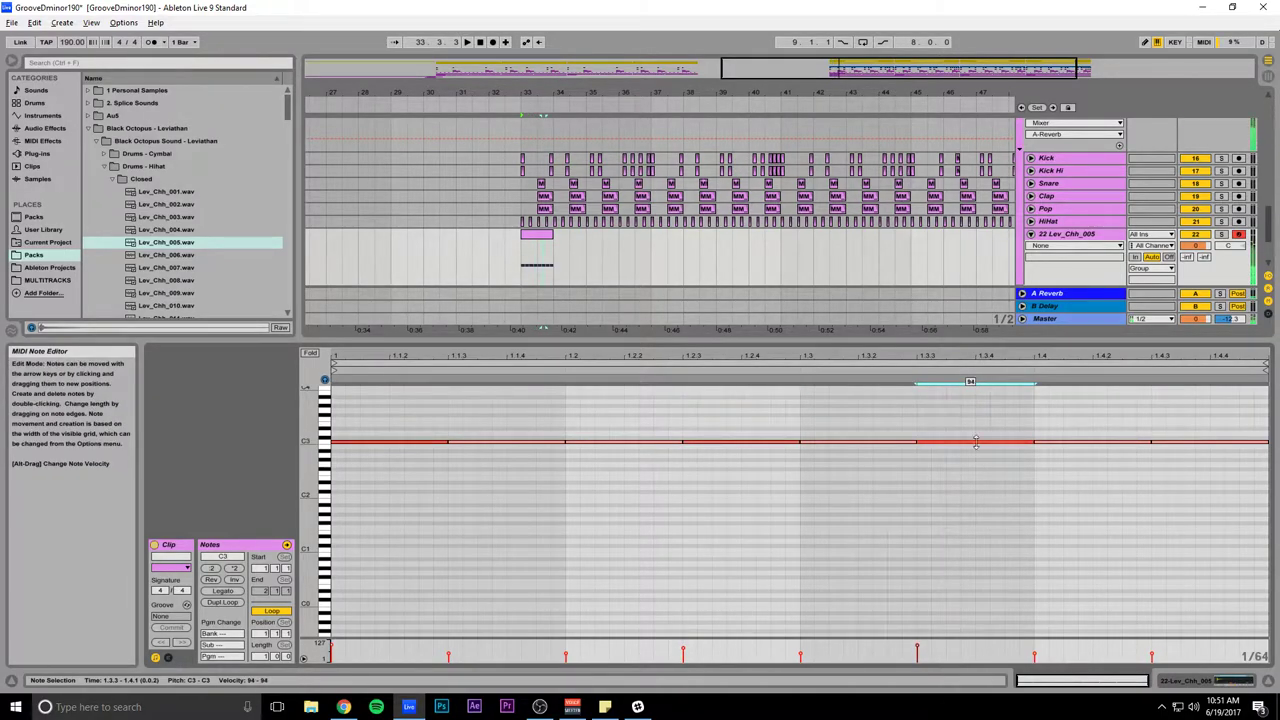
{"action": "key", "text": "space"}
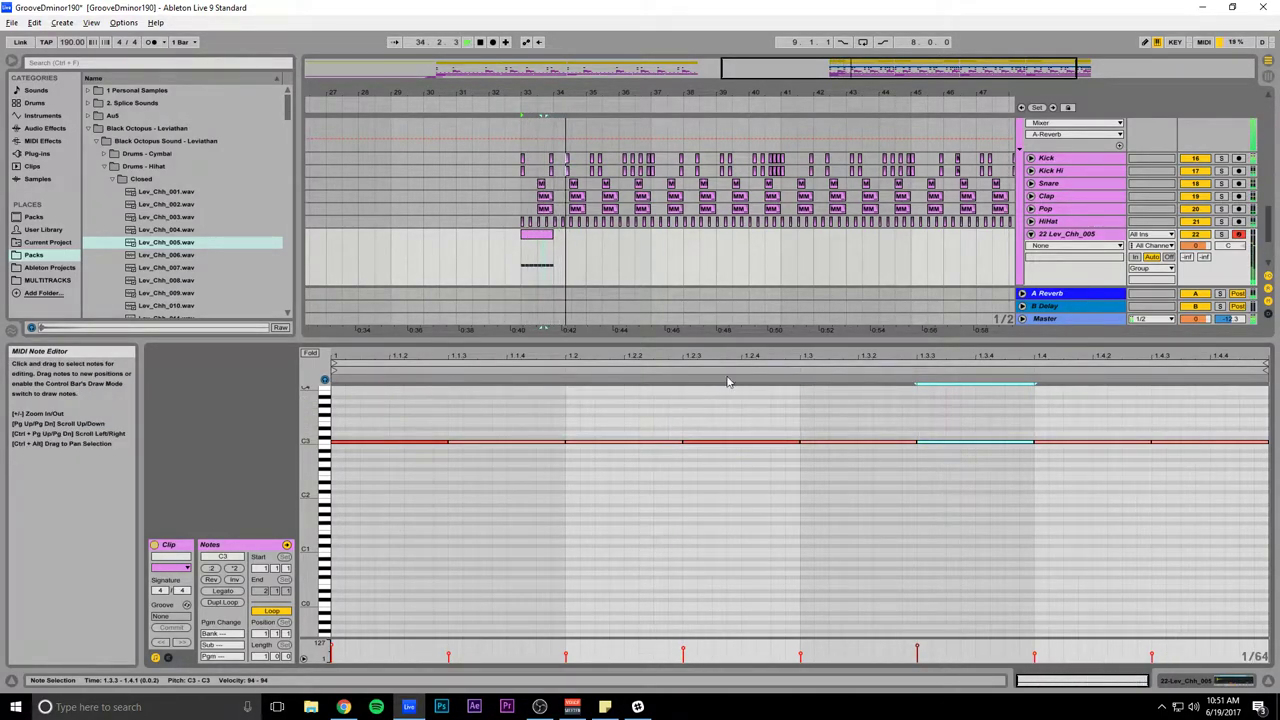
{"action": "key", "text": "space"}
Step: Extend the hi-hat MIDI clip from bar 33 to bar 49 and rename its track Fast Hat
{"action": "left_click_drag", "start_coordinate": [862, 63], "coordinate": [855, 28]}
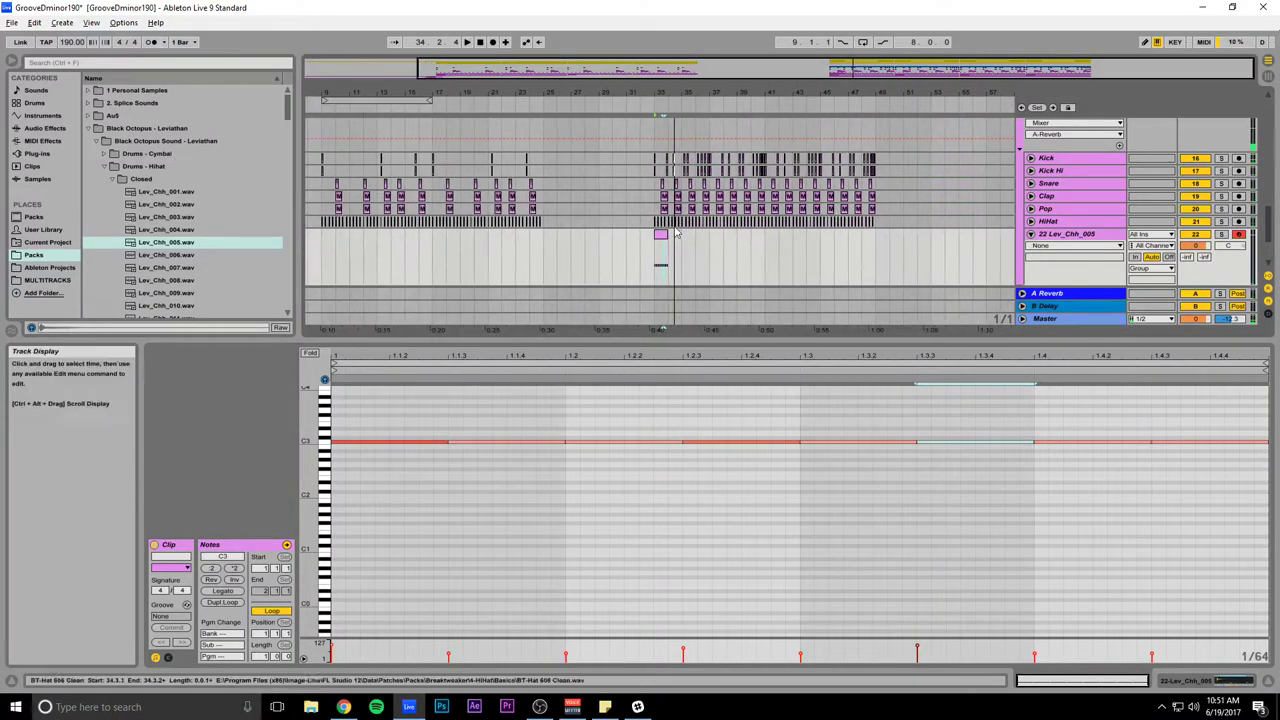
{"action": "left_click_drag", "start_coordinate": [667, 234], "coordinate": [875, 234]}
{"action": "left_click", "coordinate": [1070, 236]}
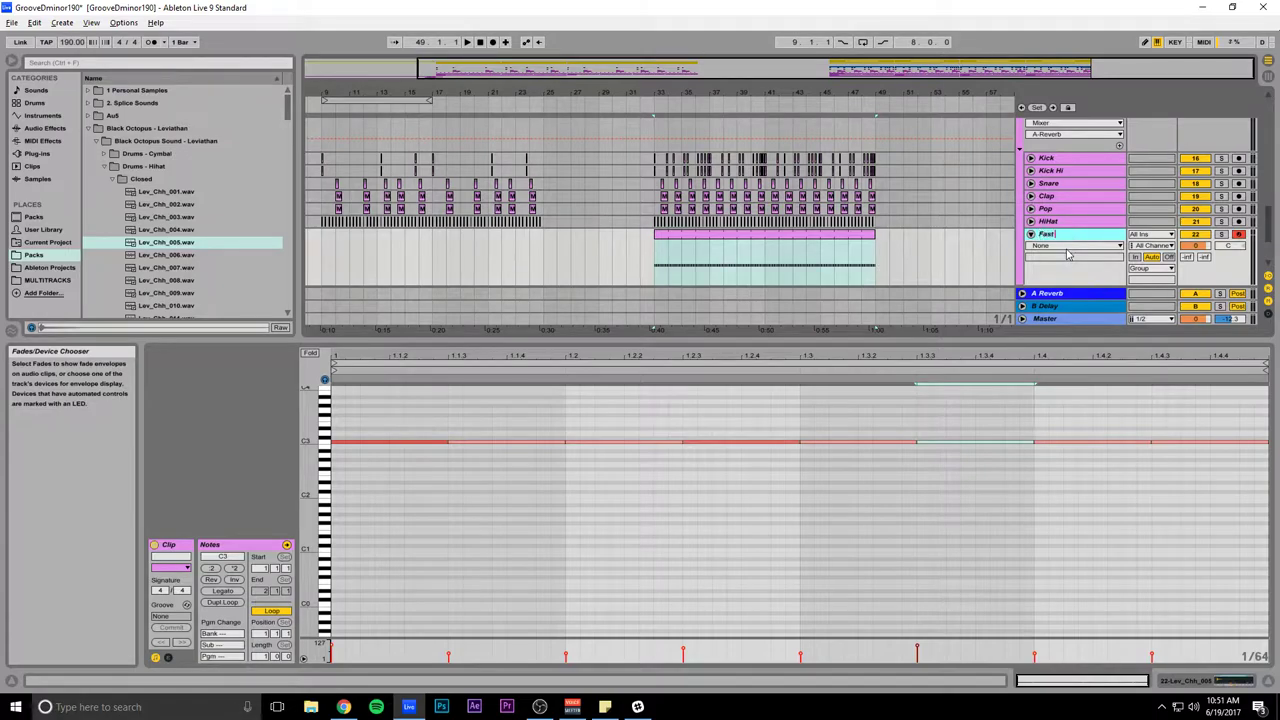
Step: Lower the Fast Hat track's volume and pan it to 8L during playback, and unfold the HiHat track
{"action": "left_click", "coordinate": [1196, 245]}
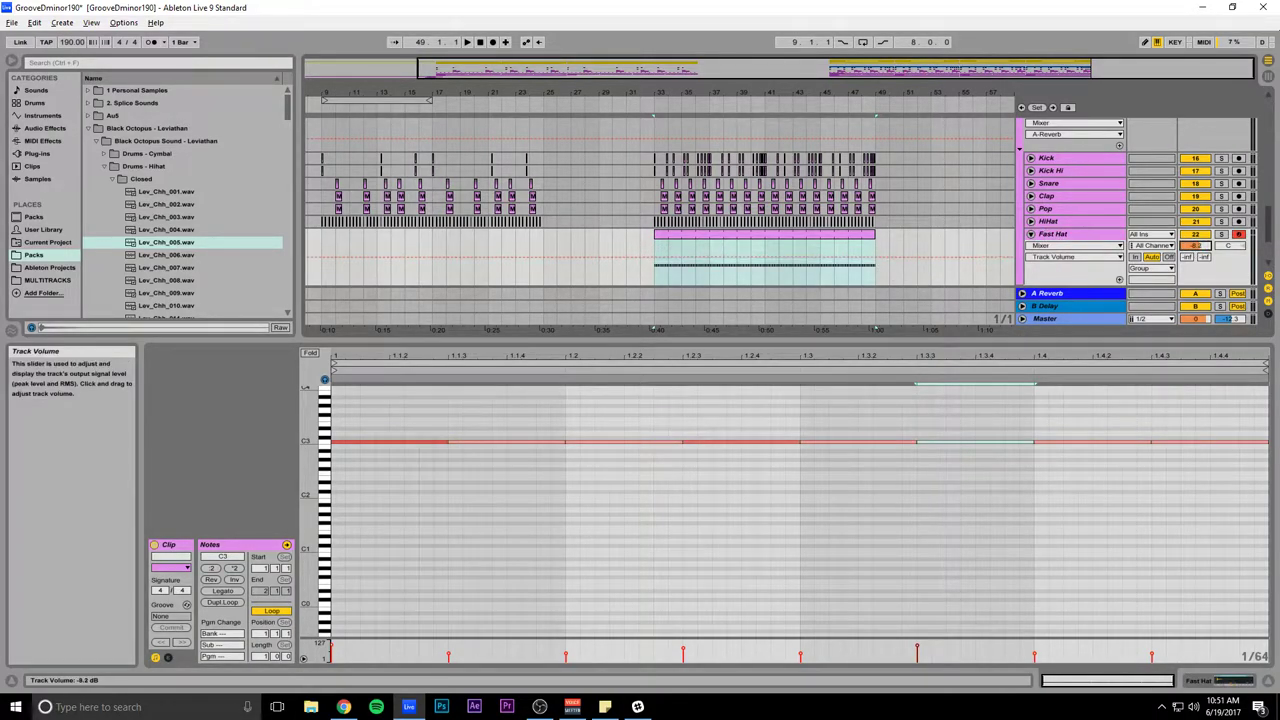
{"action": "key", "text": "space"}
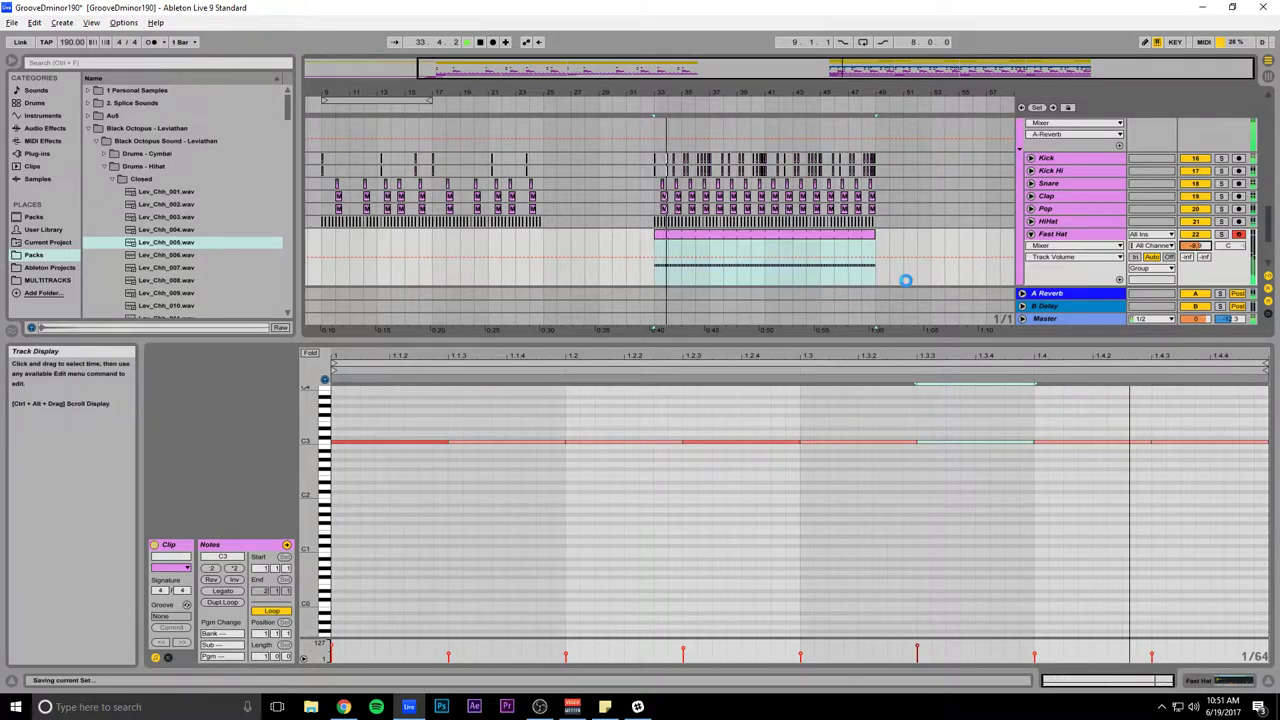
{"action": "left_click", "coordinate": [1228, 245]}
{"action": "left_click", "coordinate": [1031, 221]}
{"action": "scroll", "coordinate": [1040, 226], "scroll_direction": "down", "scroll_amount": 1}
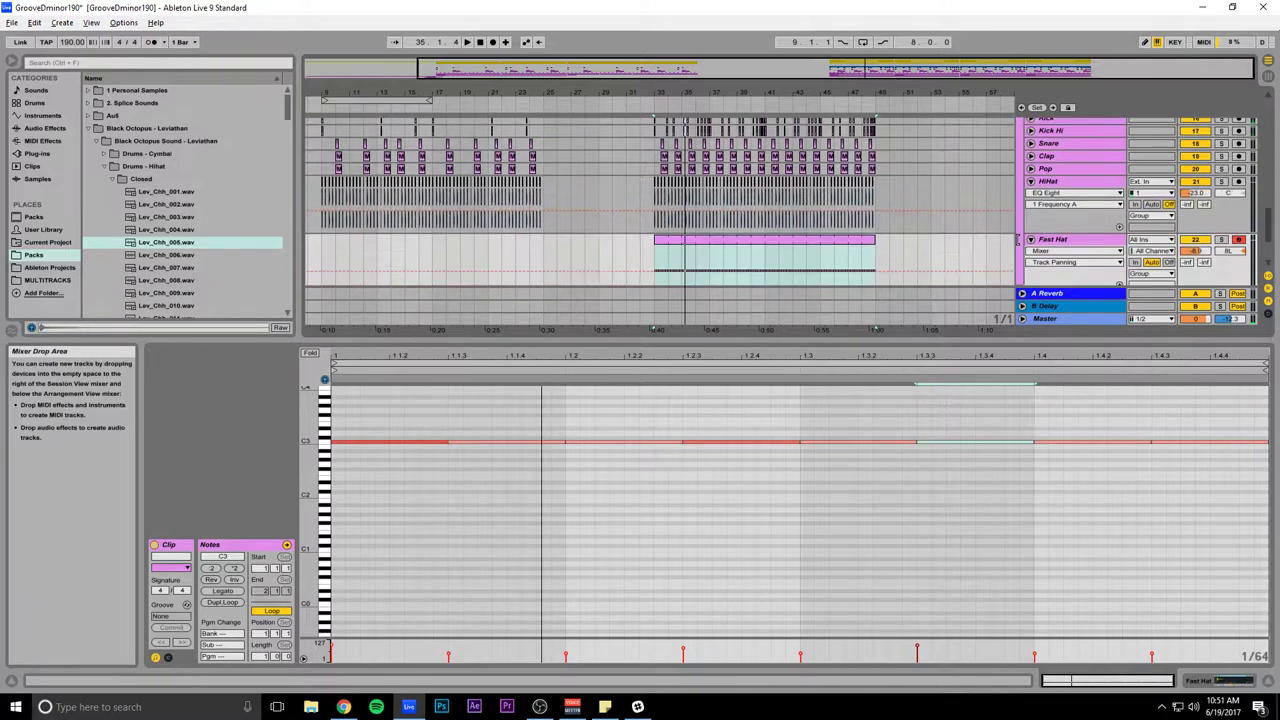
Step: Inspect the low band of the IL Maximus plug-in on the Master track and close the plug-in window
{"action": "left_click", "coordinate": [1056, 320]}
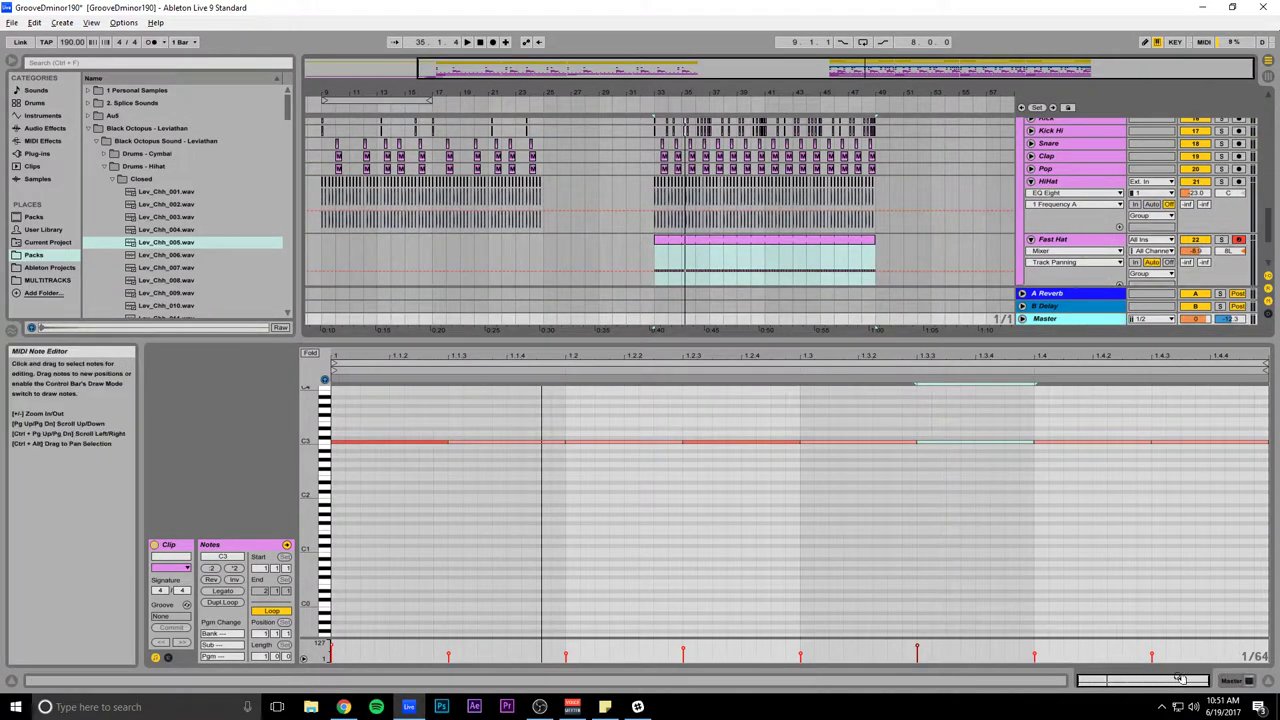
{"action": "left_click", "coordinate": [1223, 681]}
{"action": "left_click", "coordinate": [179, 545]}
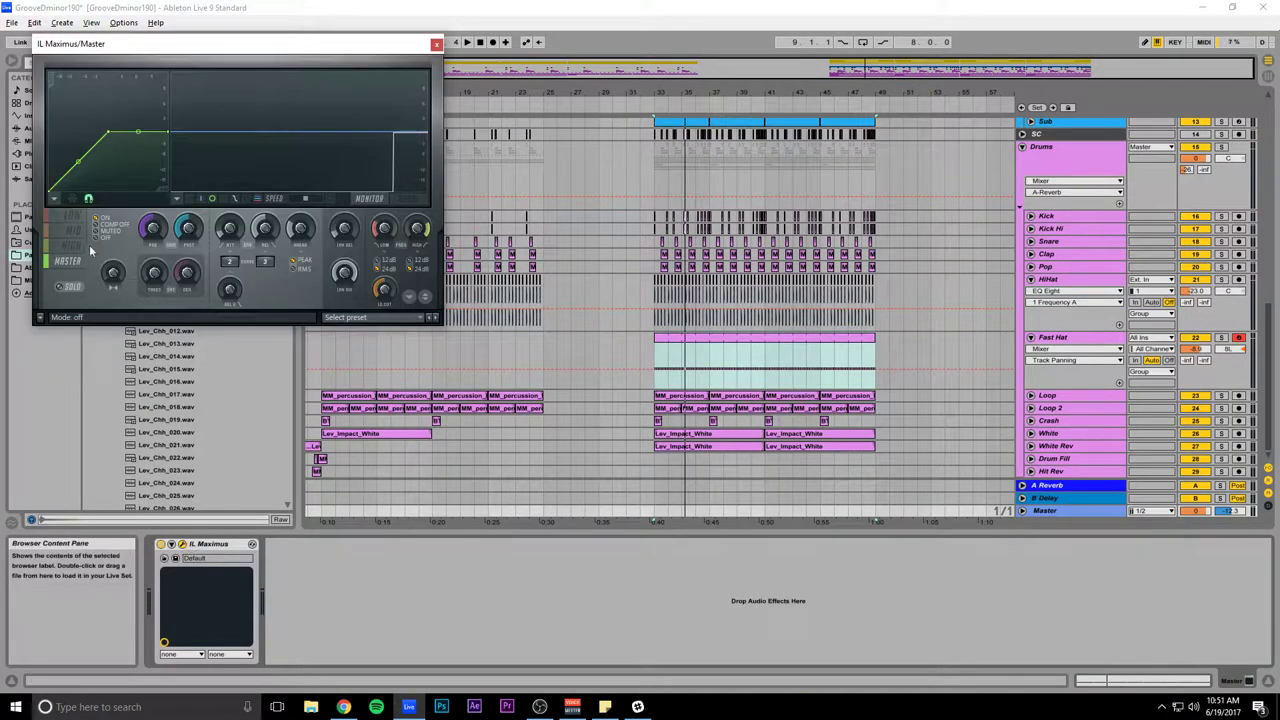
{"action": "left_click", "coordinate": [73, 217]}
{"action": "left_click", "coordinate": [436, 44]}
Step: Audition the section from bar 33, save the set, and add a Velocity MIDI effect before the sampler on the Fast Hat track
{"action": "key", "text": "space"}
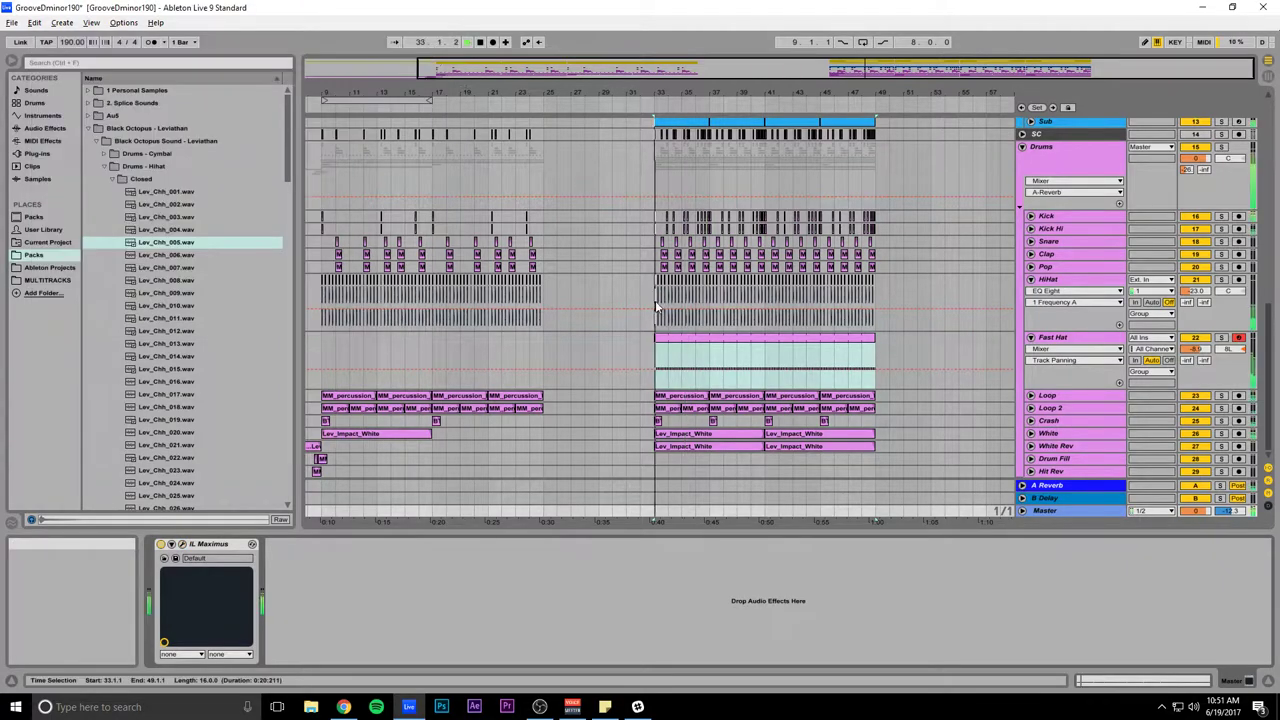
{"action": "left_click", "coordinate": [1058, 343]}
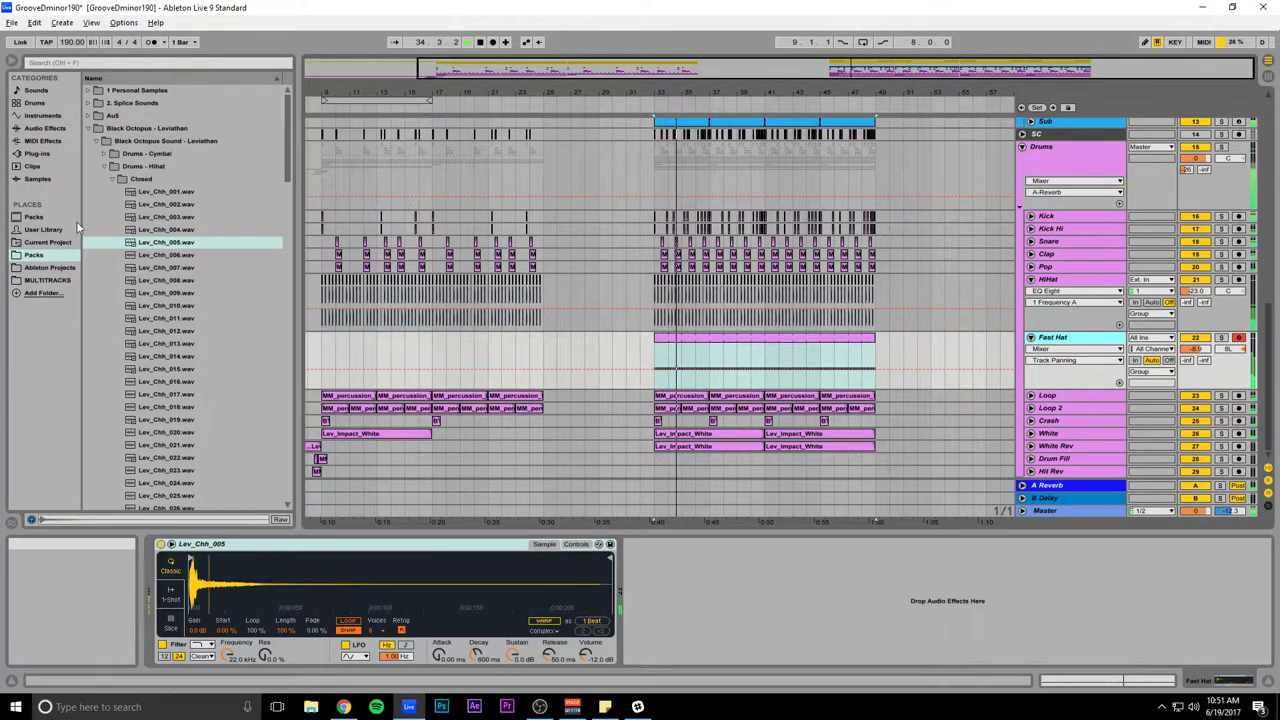
{"action": "left_click", "coordinate": [38, 128]}
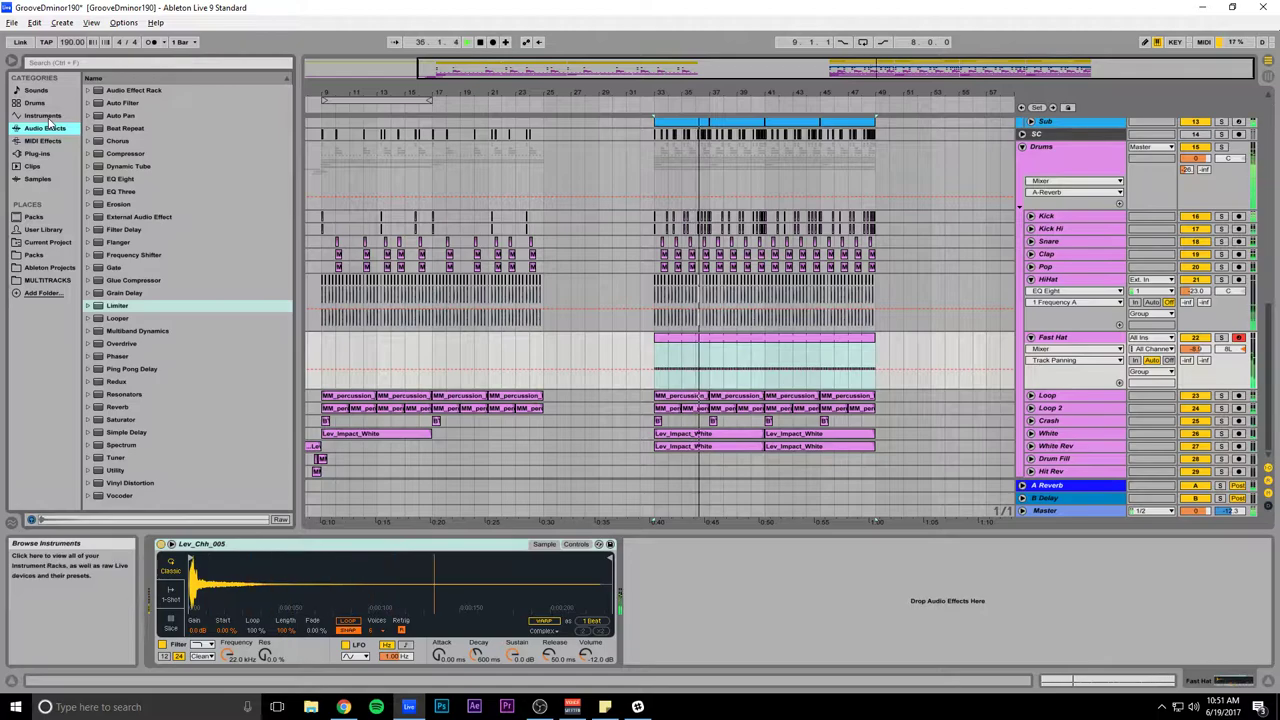
{"action": "left_click", "coordinate": [42, 141]}
{"action": "key", "text": "ctrl+s"}
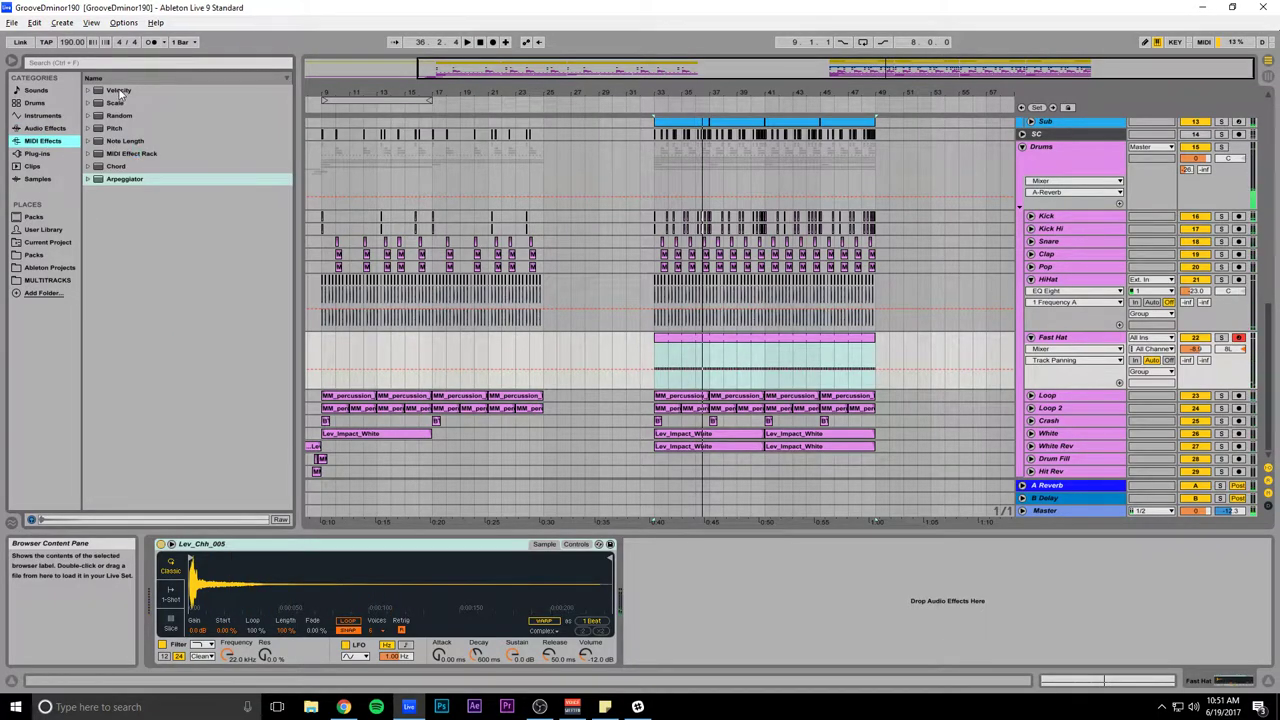
{"action": "left_click_drag", "start_coordinate": [120, 92], "coordinate": [651, 568]}
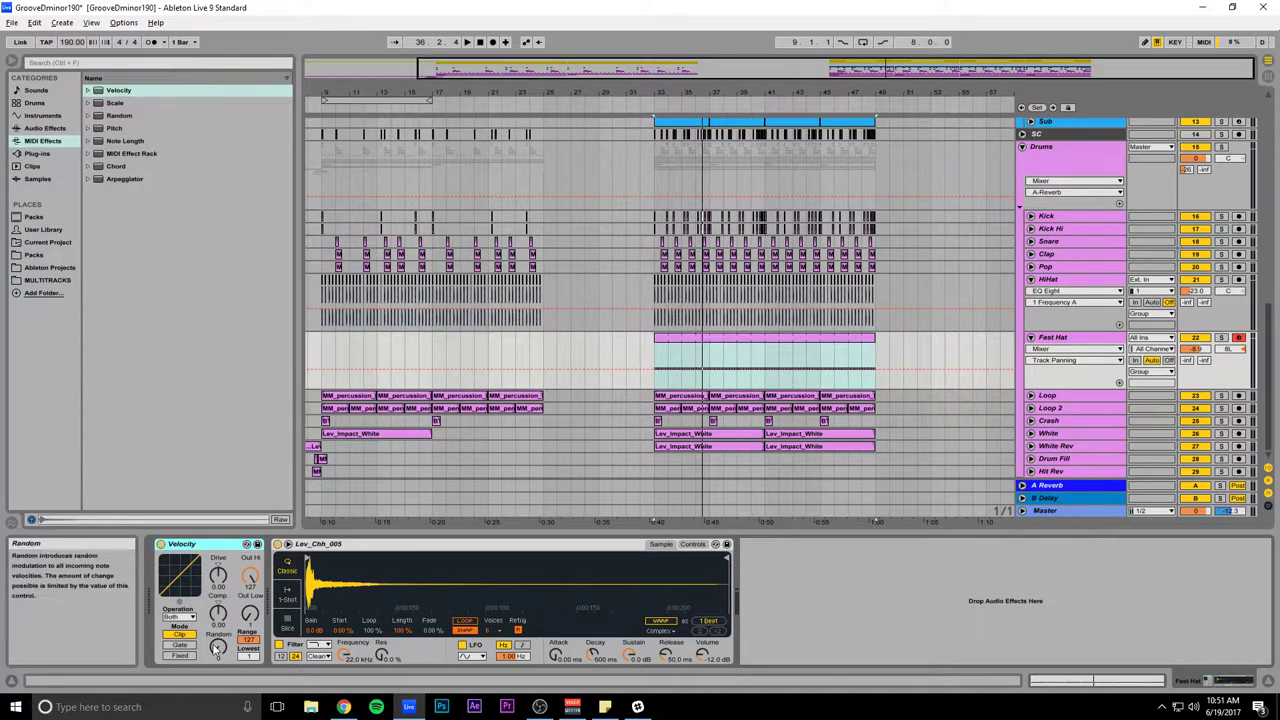
Step: Set the Fast Hat Velocity effect's Random to 11 and its Out Low to 28 while auditioning the result
{"action": "left_click_drag", "start_coordinate": [217, 646], "coordinate": [249, 598]}
{"action": "key", "text": "space"}
{"action": "mouse_move", "coordinate": [218, 647]}
{"action": "left_mouse_down"}
{"action": "mouse_move", "coordinate": [218, 629]}
{"action": "mouse_move", "coordinate": [217, 669]}
{"action": "left_mouse_up"}
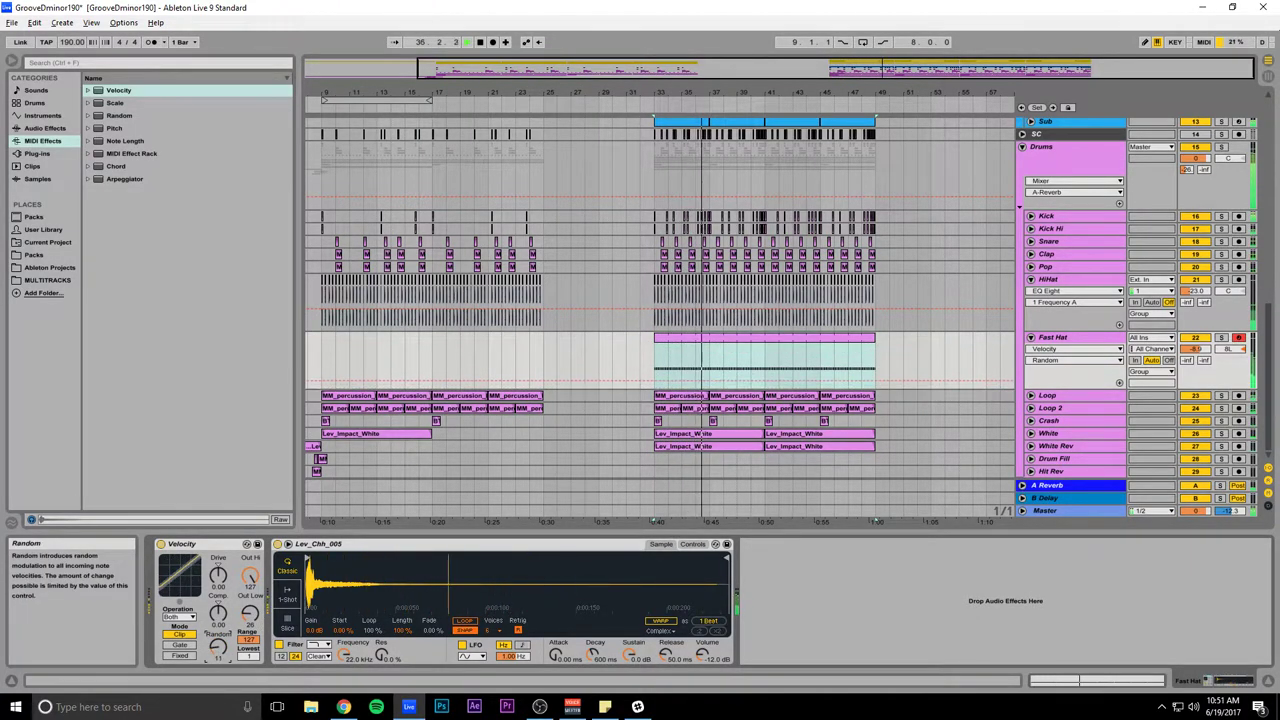
Step: Solo the Fast Hat track, save the set, and listen to the randomized hi-hat velocities
{"action": "left_click", "coordinate": [1221, 337]}
{"action": "key", "text": "ctrl+s"}
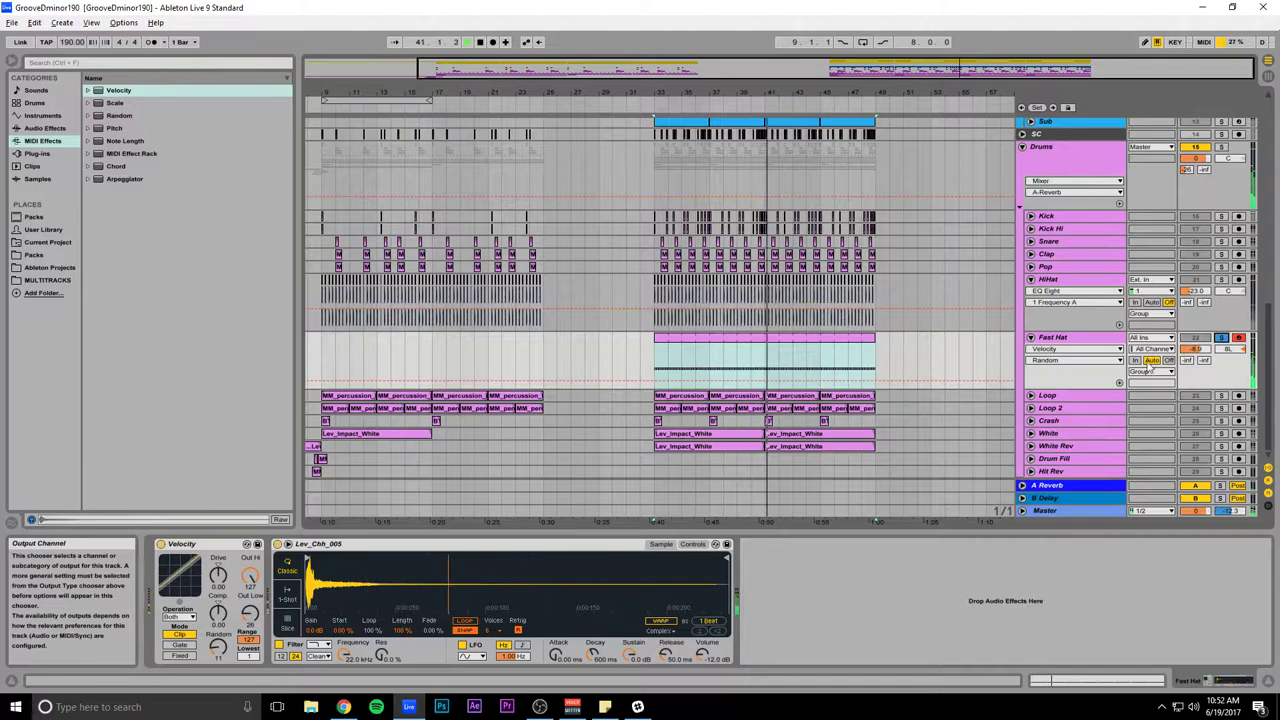
{"action": "left_click", "coordinate": [1058, 338]}
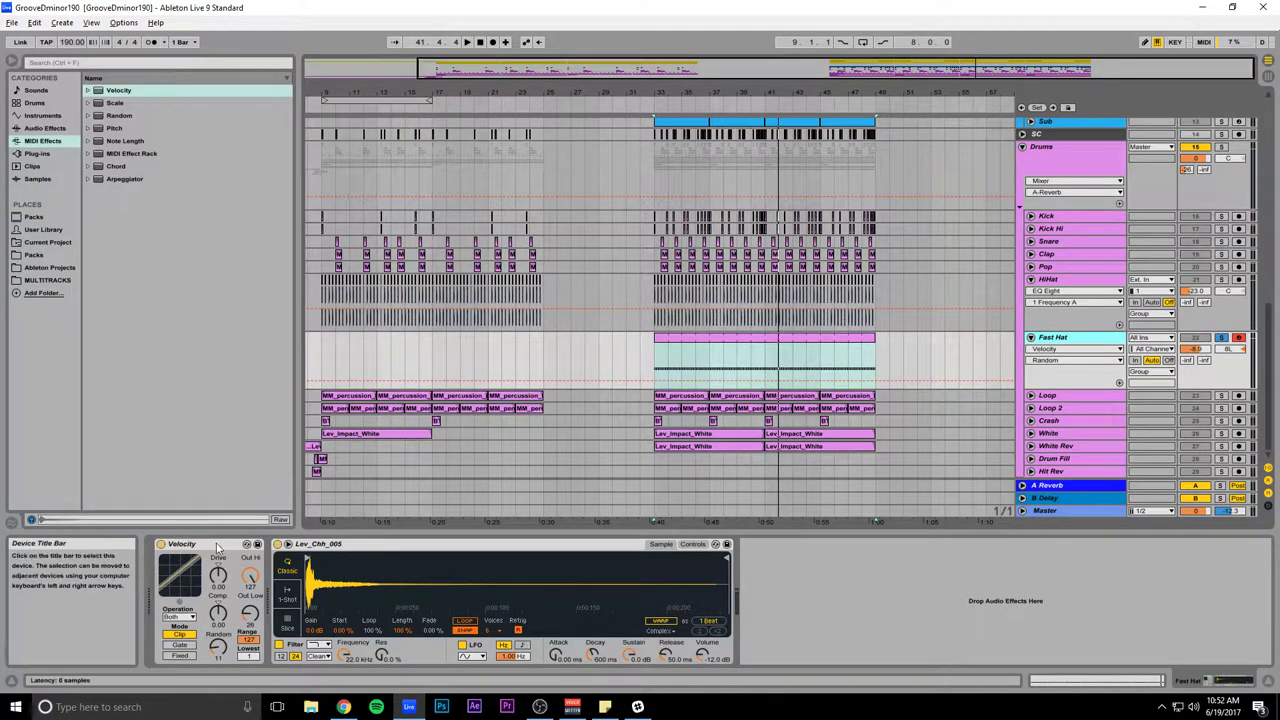
{"action": "left_click", "coordinate": [388, 444]}
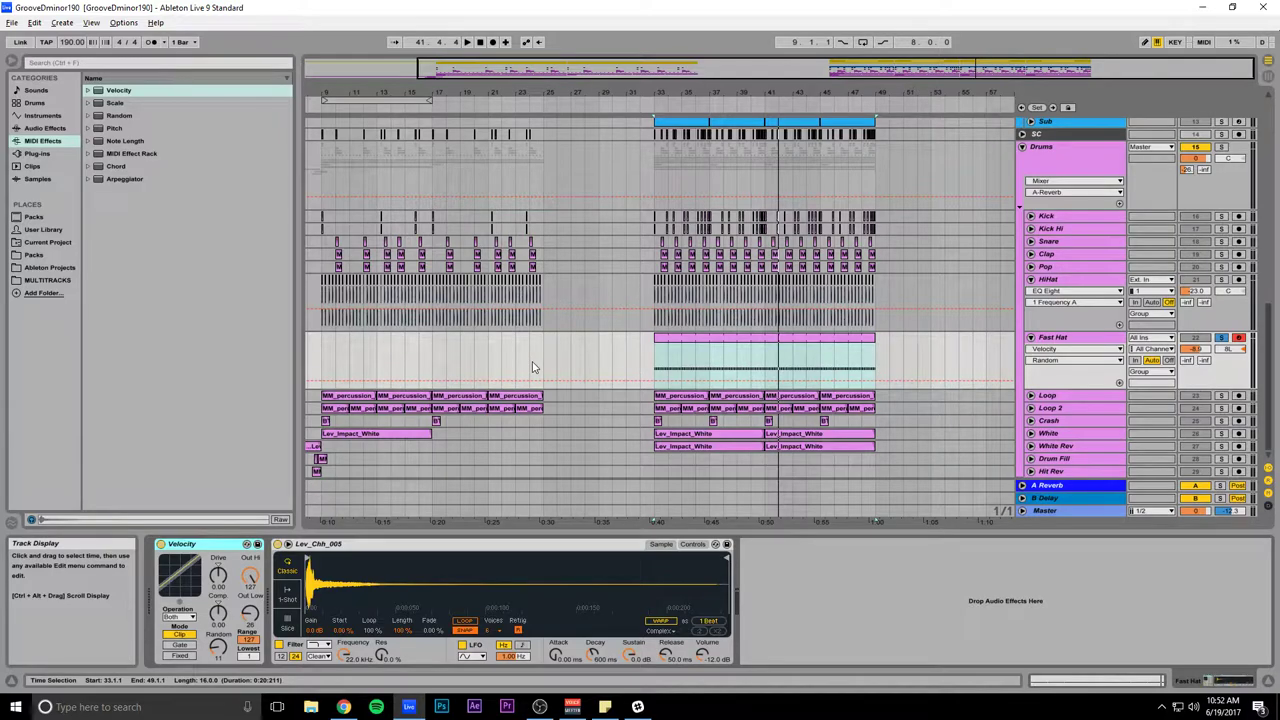
{"action": "key", "text": "space"}
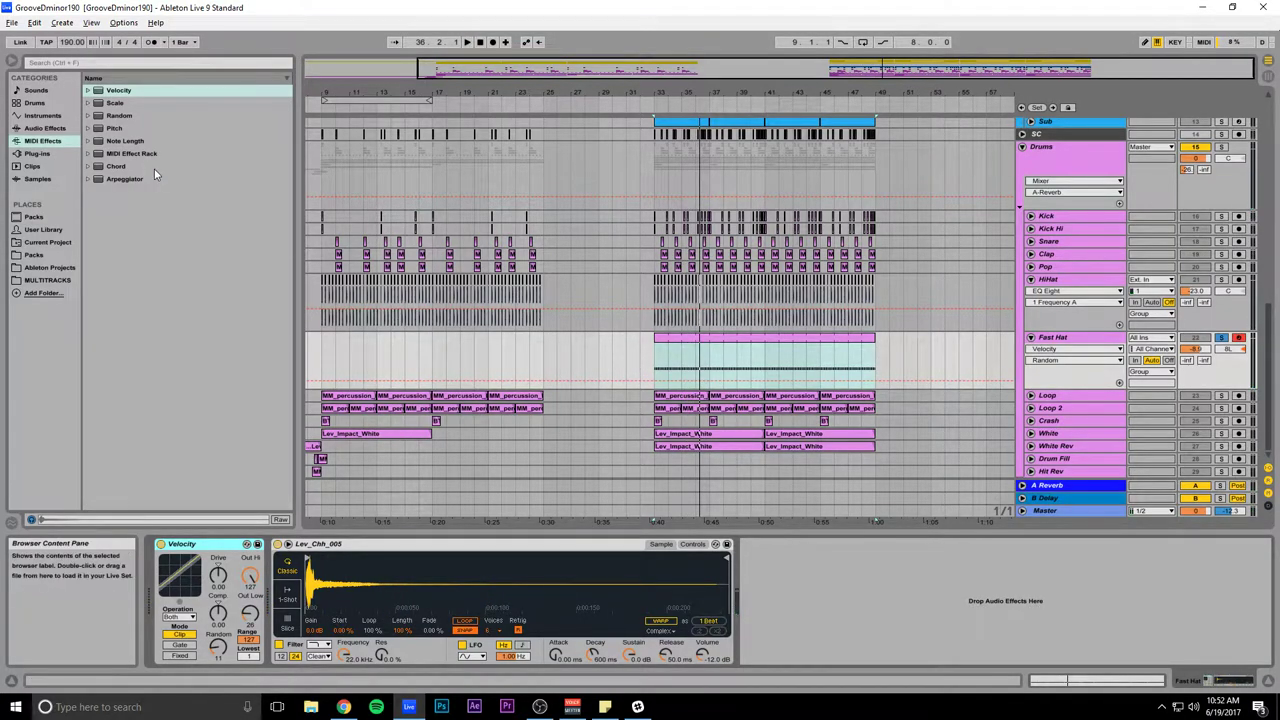
Step: Add Reverb to the Fast Hat track with 975 ms Decay Time and 70% Dry/Wet, unsolo the track, and save
{"action": "left_click", "coordinate": [44, 129]}
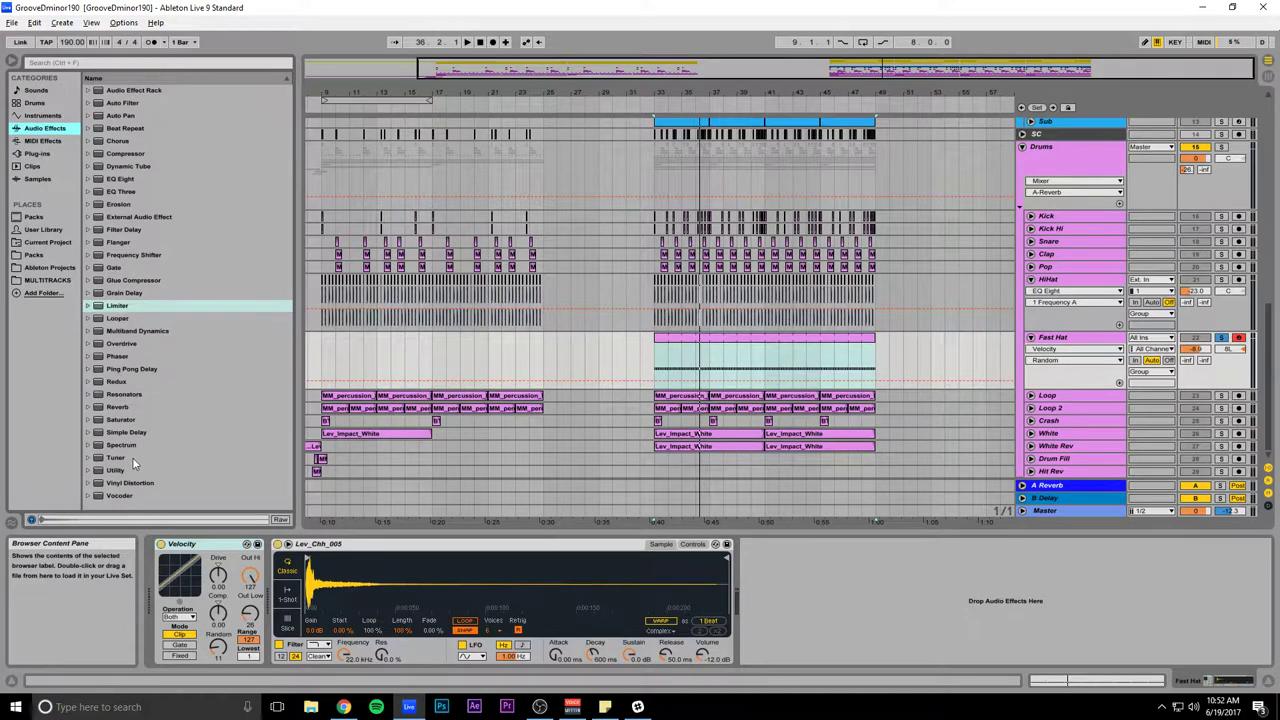
{"action": "left_click", "coordinate": [118, 408]}
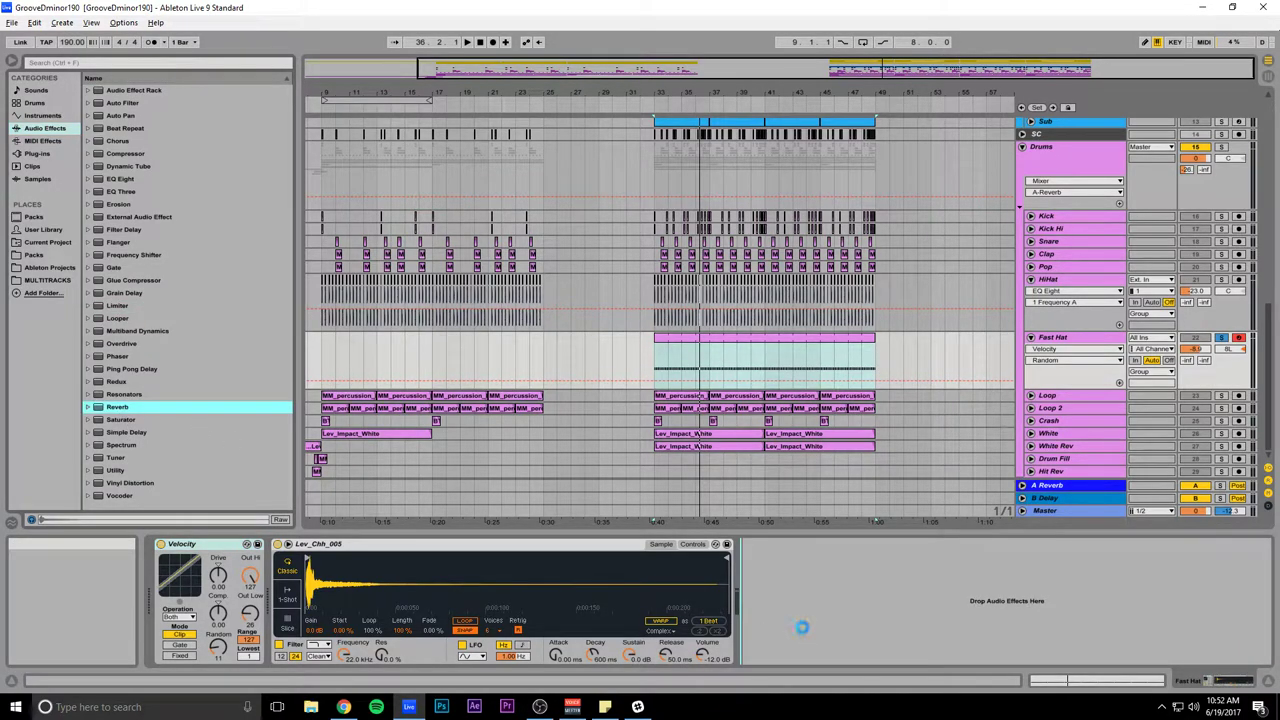
{"action": "left_click_drag", "start_coordinate": [1045, 648], "coordinate": [1045, 659]}
{"action": "key", "text": "space"}
{"action": "left_click", "coordinate": [913, 648]}
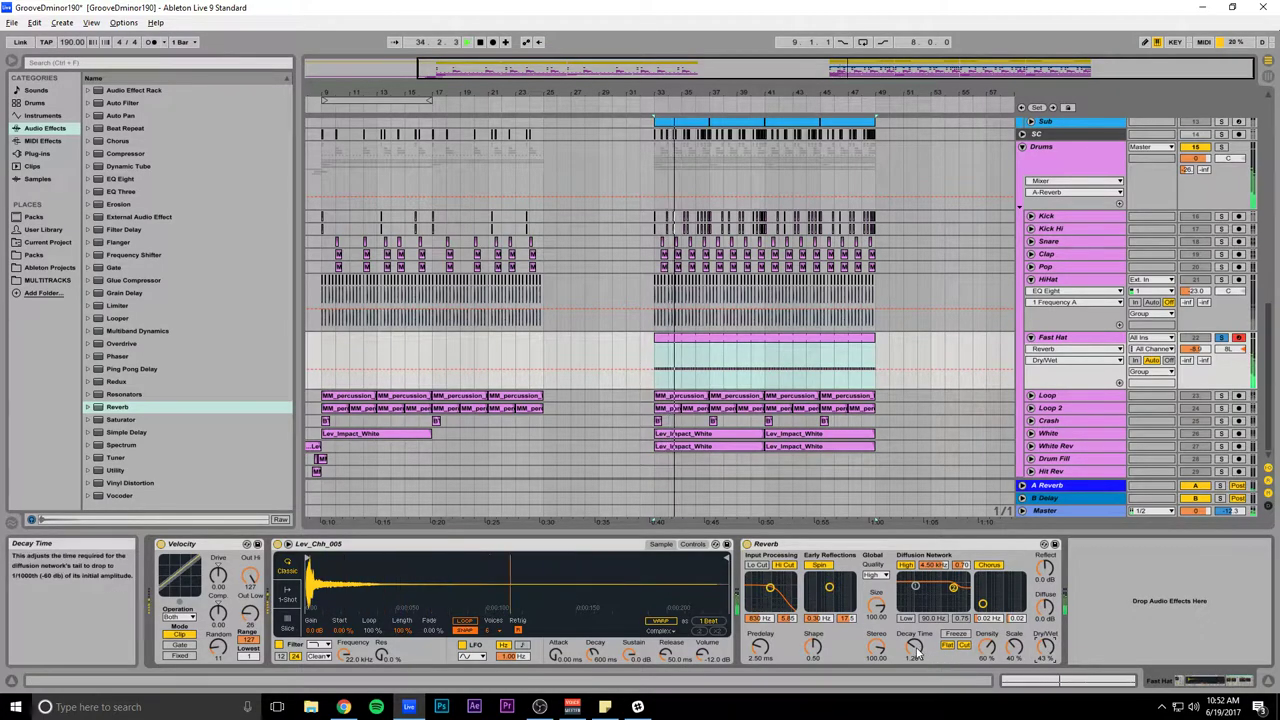
{"action": "left_click", "coordinate": [1044, 648]}
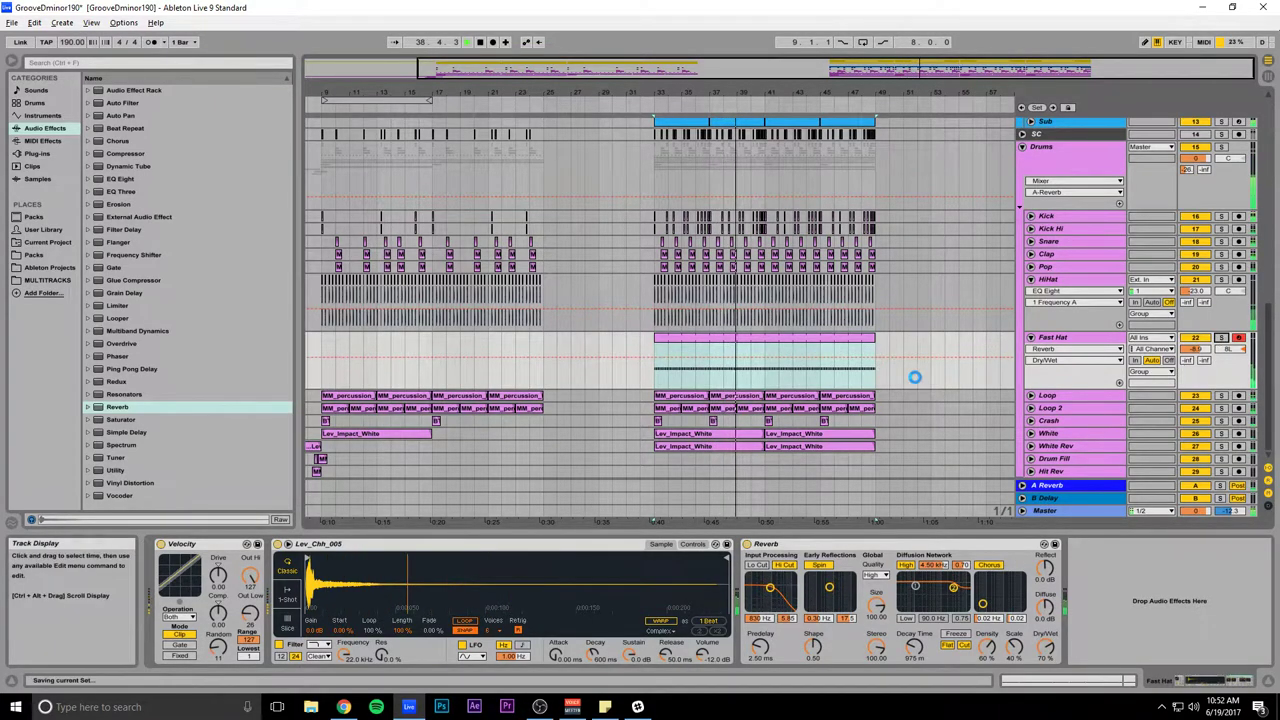
{"action": "key", "text": "ctrl+s"}
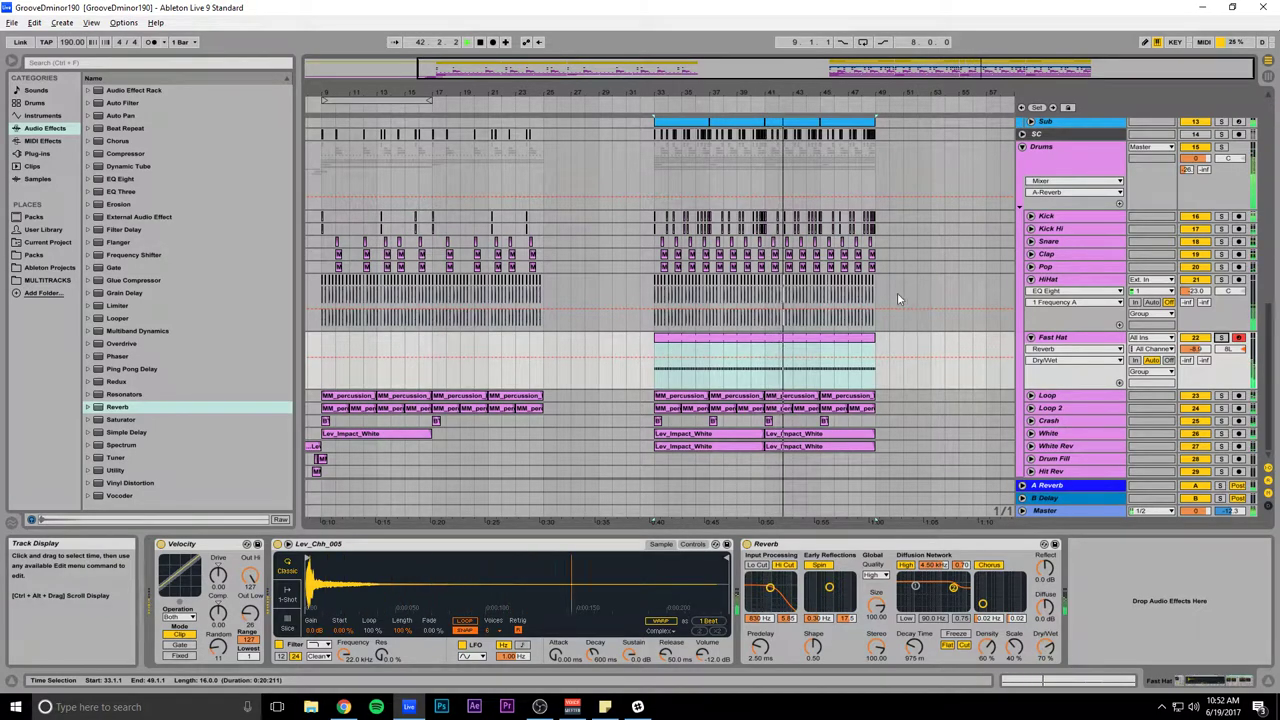
Step: Insert an EQ Eight before the Reverb on the Fast Hat track and set its first band to a 1.00 kHz low cut
{"action": "left_click", "coordinate": [124, 179]}
{"action": "left_click_drag", "start_coordinate": [128, 182], "coordinate": [757, 479]}
{"action": "left_click", "coordinate": [787, 647]}
{"action": "left_click", "coordinate": [786, 577]}
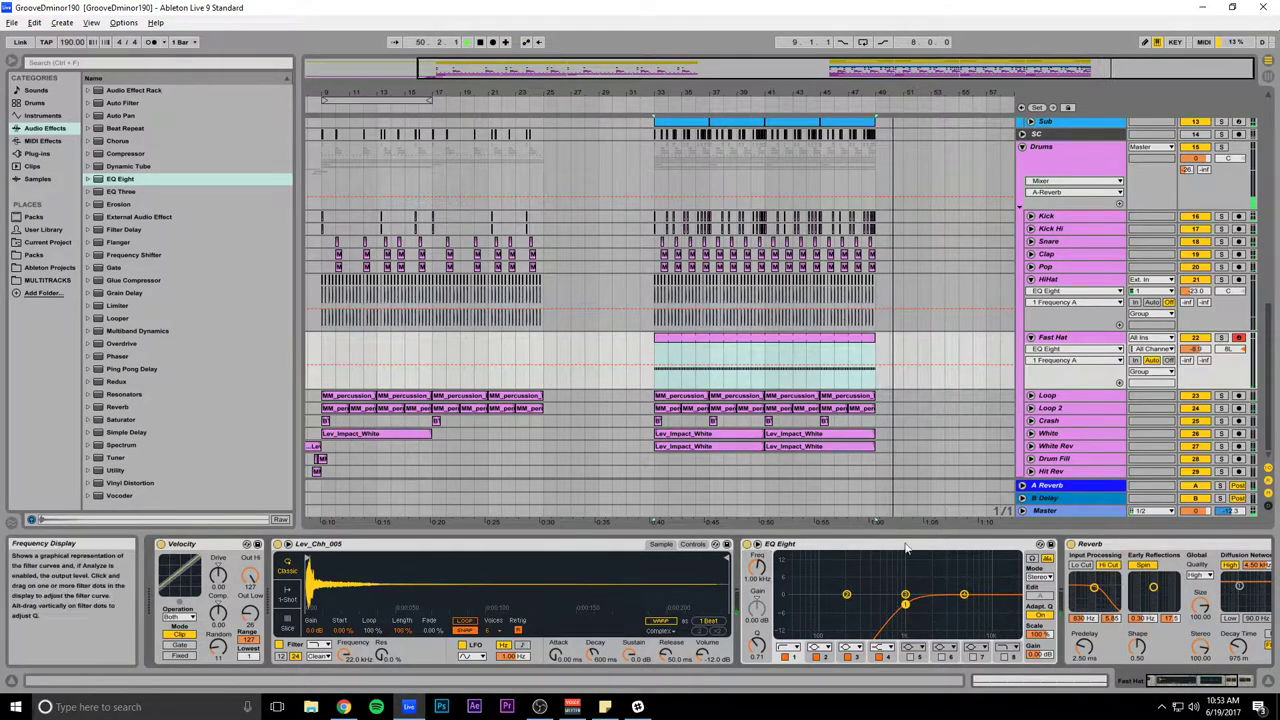
Step: Stop playback, activate the Lead and Lead 8va clips at bar 41, save, and play from bar 39
{"action": "scroll", "coordinate": [899, 356], "scroll_direction": "up", "scroll_amount": 5}
{"action": "key", "text": "space"}
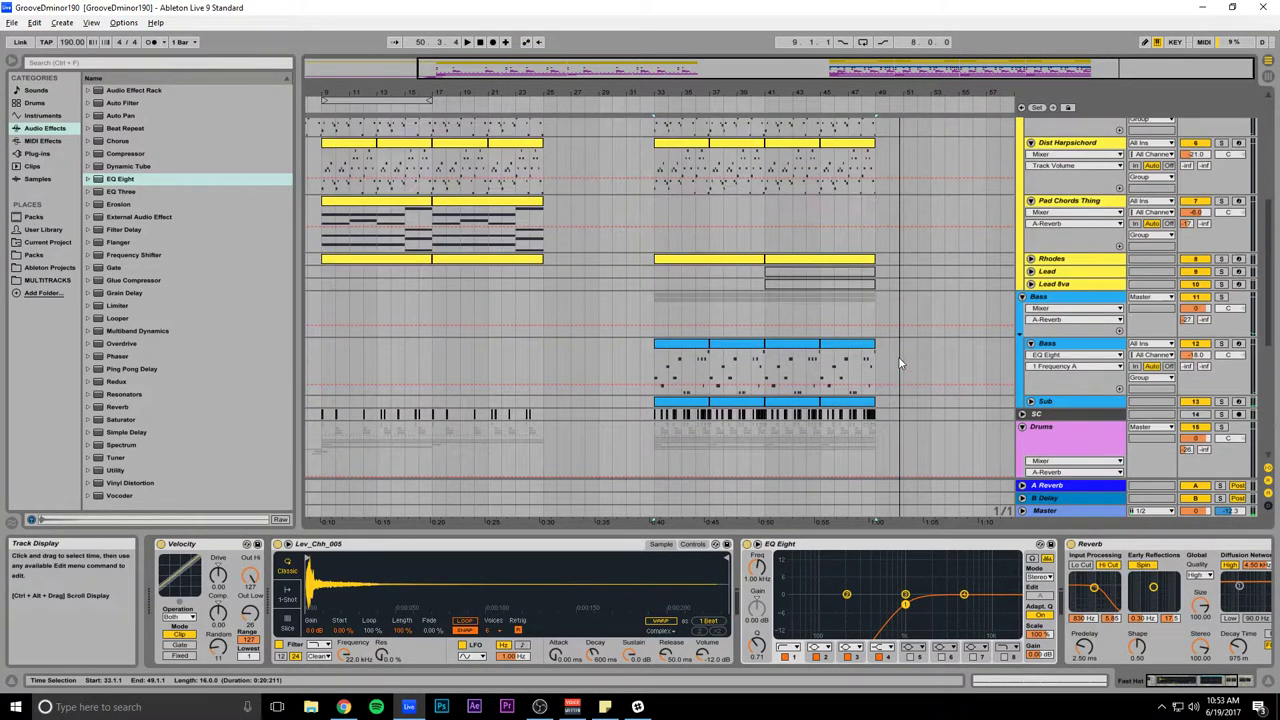
{"action": "left_click", "coordinate": [786, 284]}
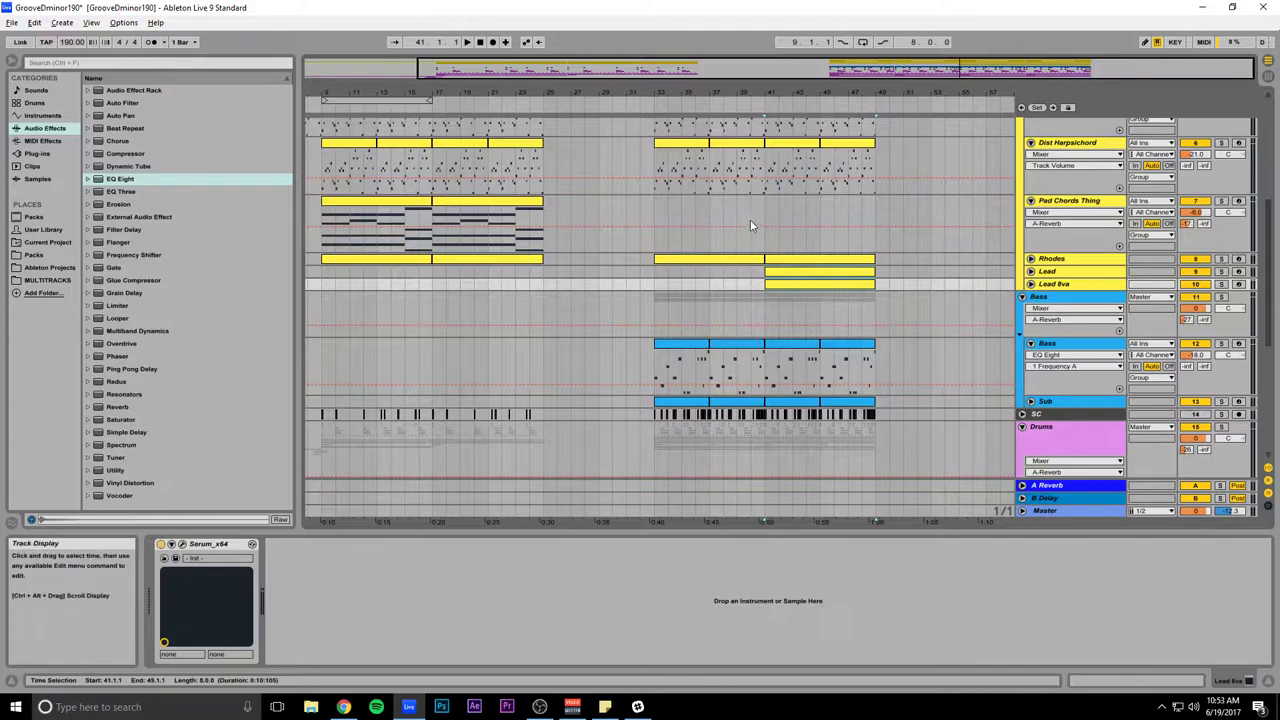
{"action": "left_click", "coordinate": [741, 210]}
{"action": "key", "text": "ctrl+s"}
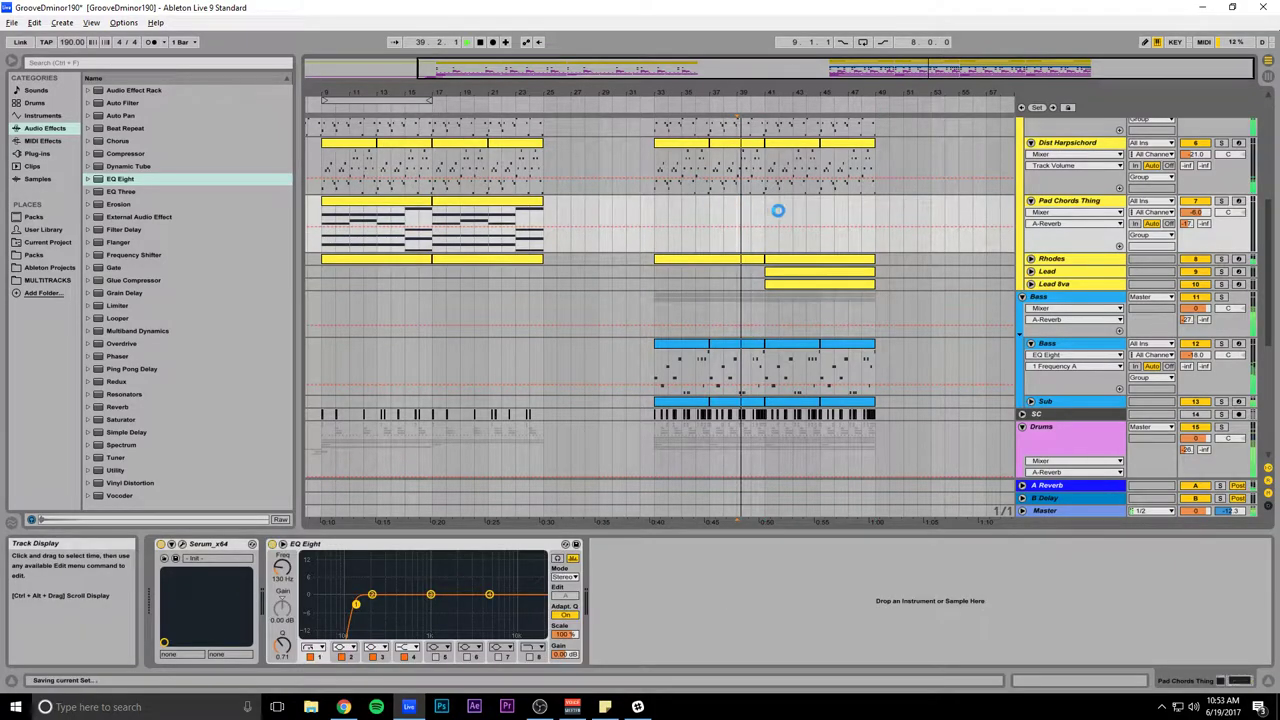
{"action": "key", "text": "space"}
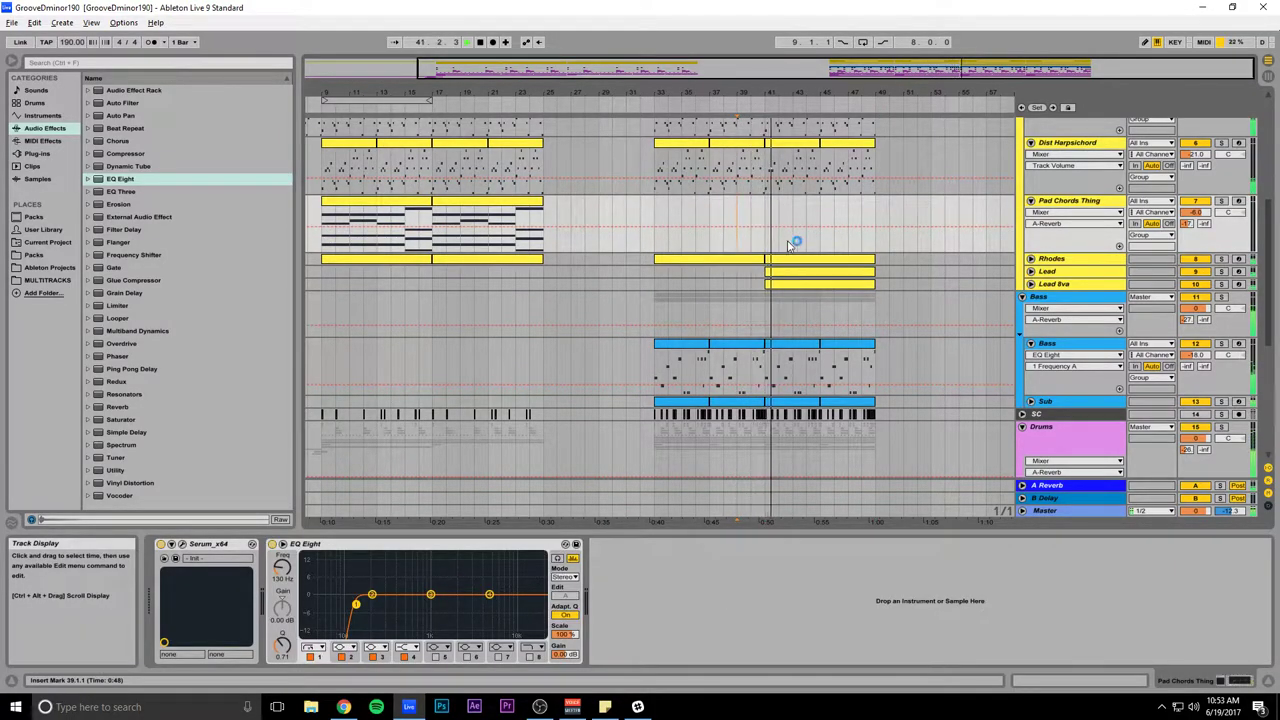
Step: Unfold the Lead and Lead 8va tracks, deactivate both clips at bar 41, and stop playback
{"action": "left_click", "coordinate": [1030, 271]}
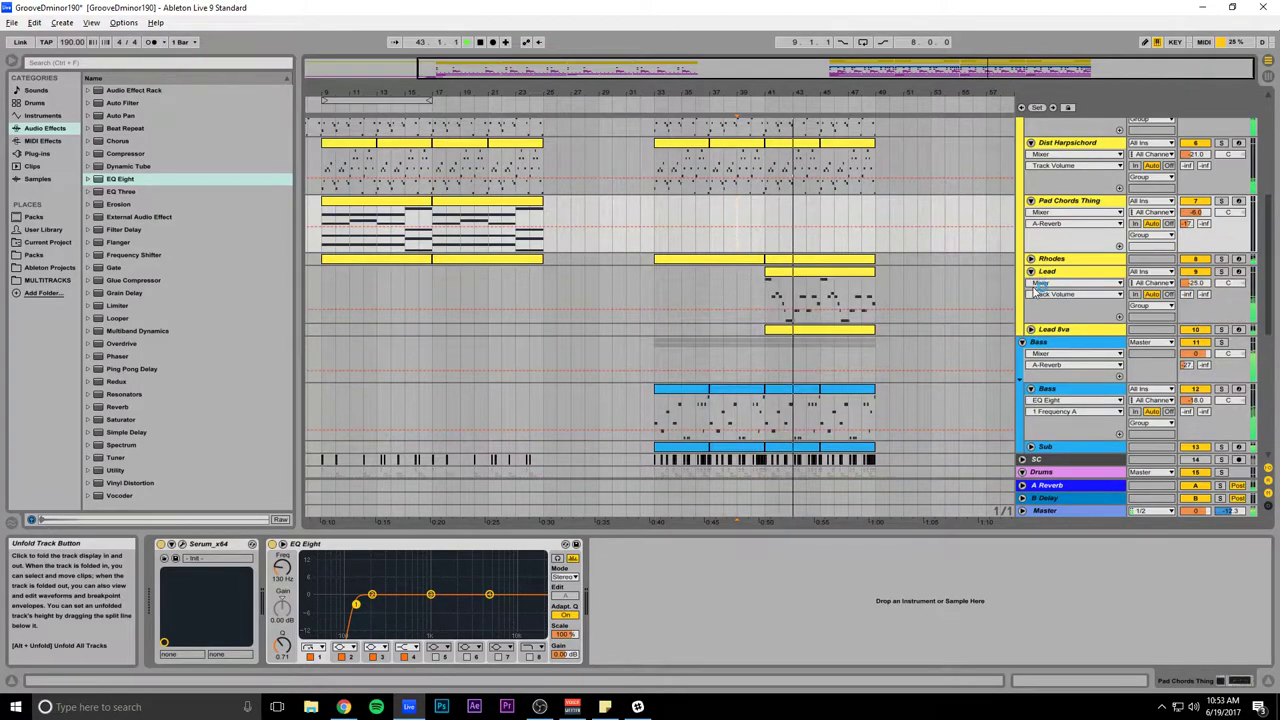
{"action": "left_click", "coordinate": [1031, 329]}
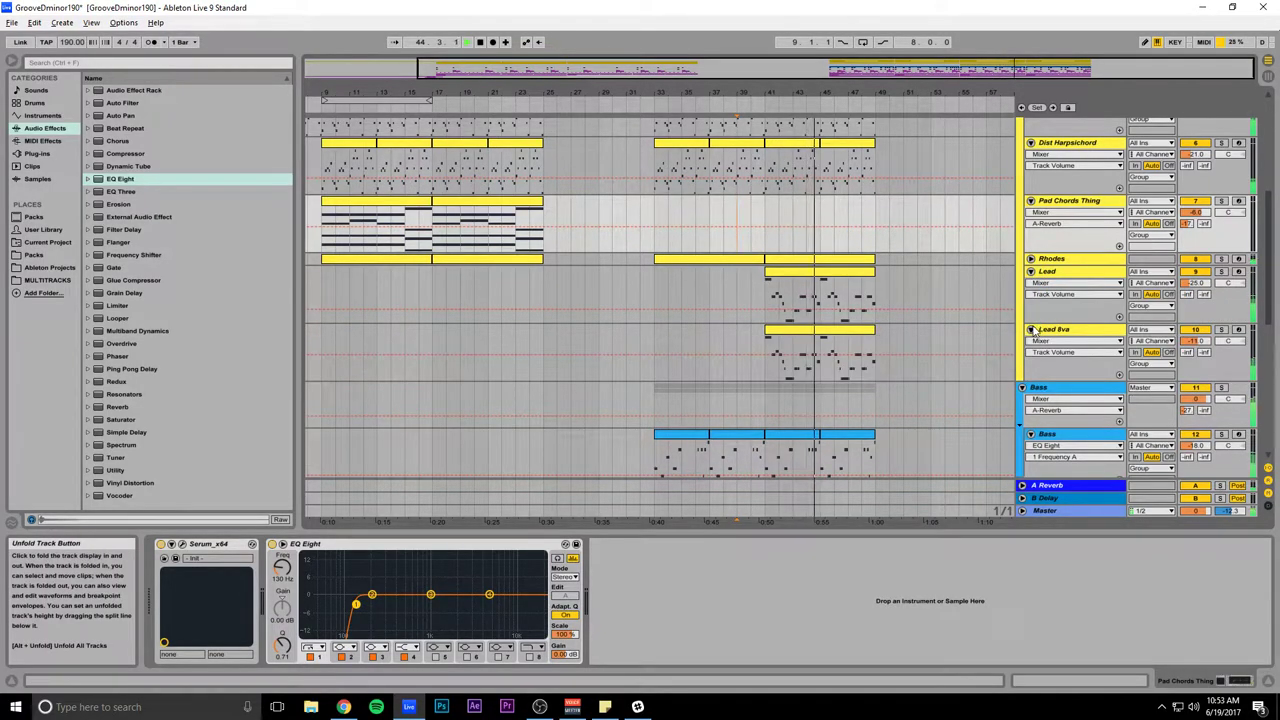
{"action": "left_click", "coordinate": [797, 273]}
{"action": "left_click", "coordinate": [791, 330], "text": "shift"}
{"action": "key", "text": "0"}
{"action": "key", "text": "space"}
Step: Play the arrangement from bar 33 and review the instrument, bass and drum tracks
{"action": "left_click_drag", "start_coordinate": [704, 66], "coordinate": [704, 42]}
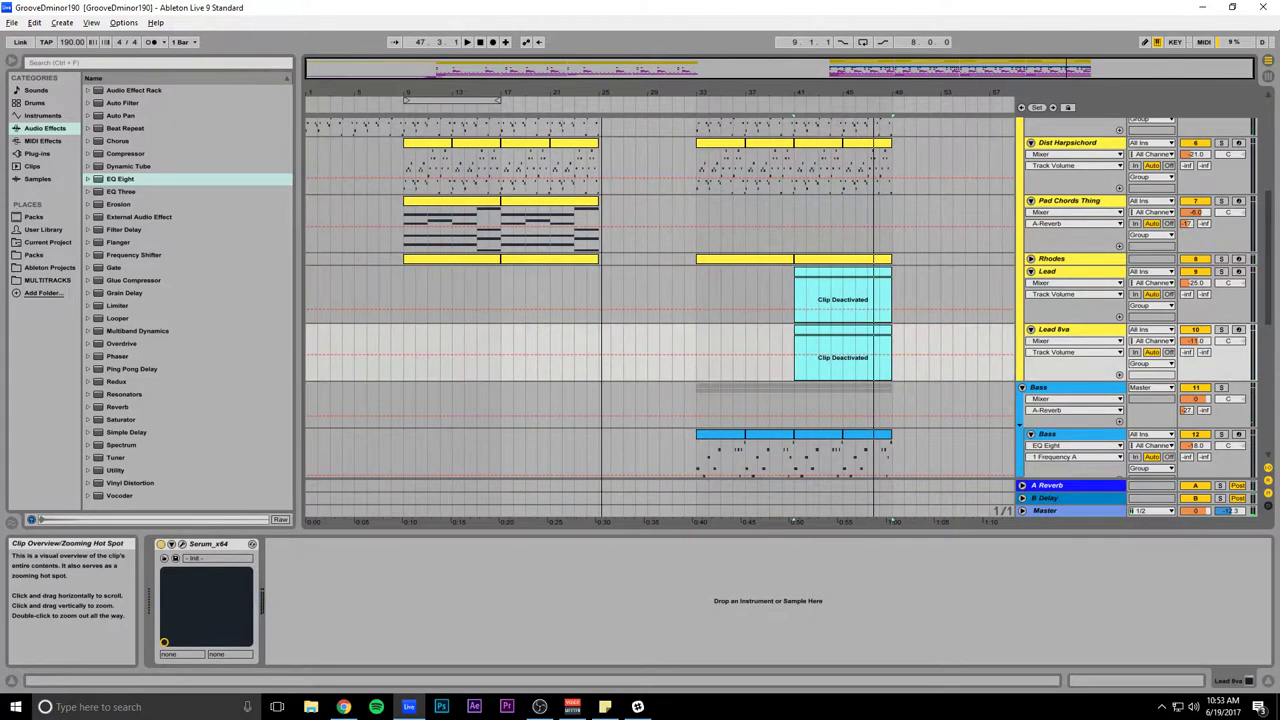
{"action": "scroll", "coordinate": [705, 270], "scroll_direction": "up", "scroll_amount": 2}
{"action": "left_click", "coordinate": [693, 306]}
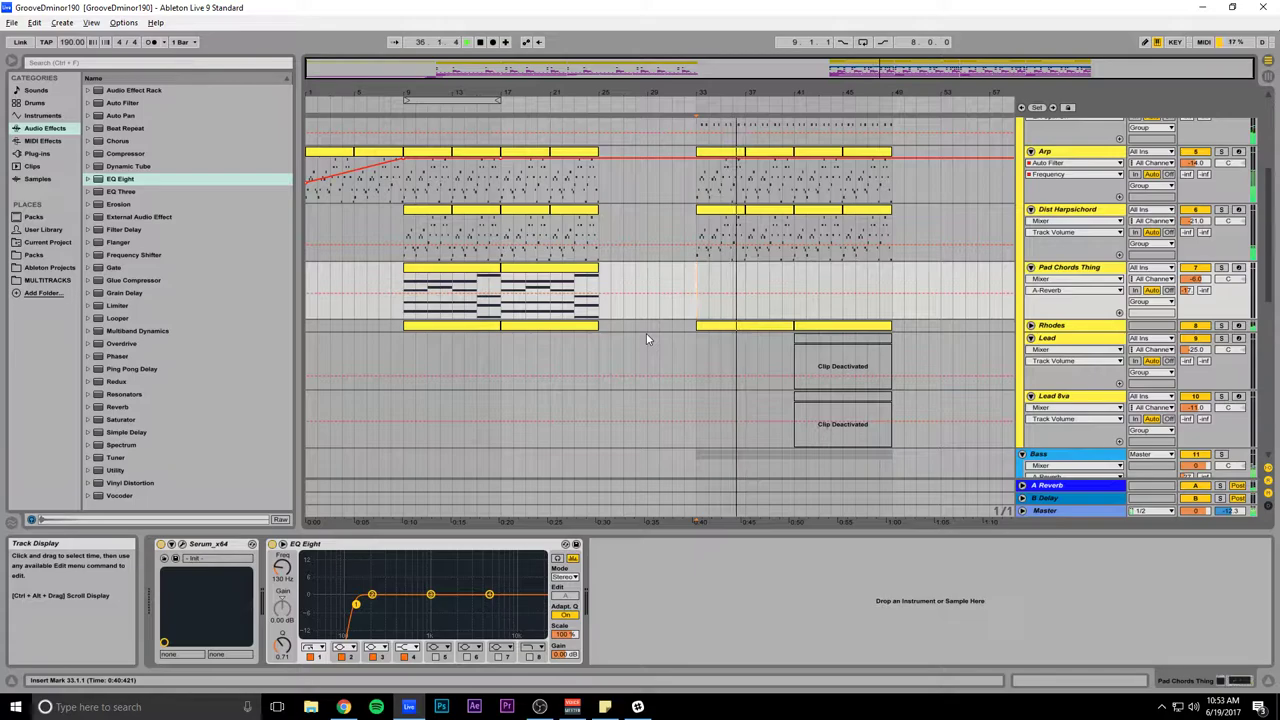
{"action": "key", "text": "alt+Tab"}
{"action": "key", "text": "alt+Tab"}
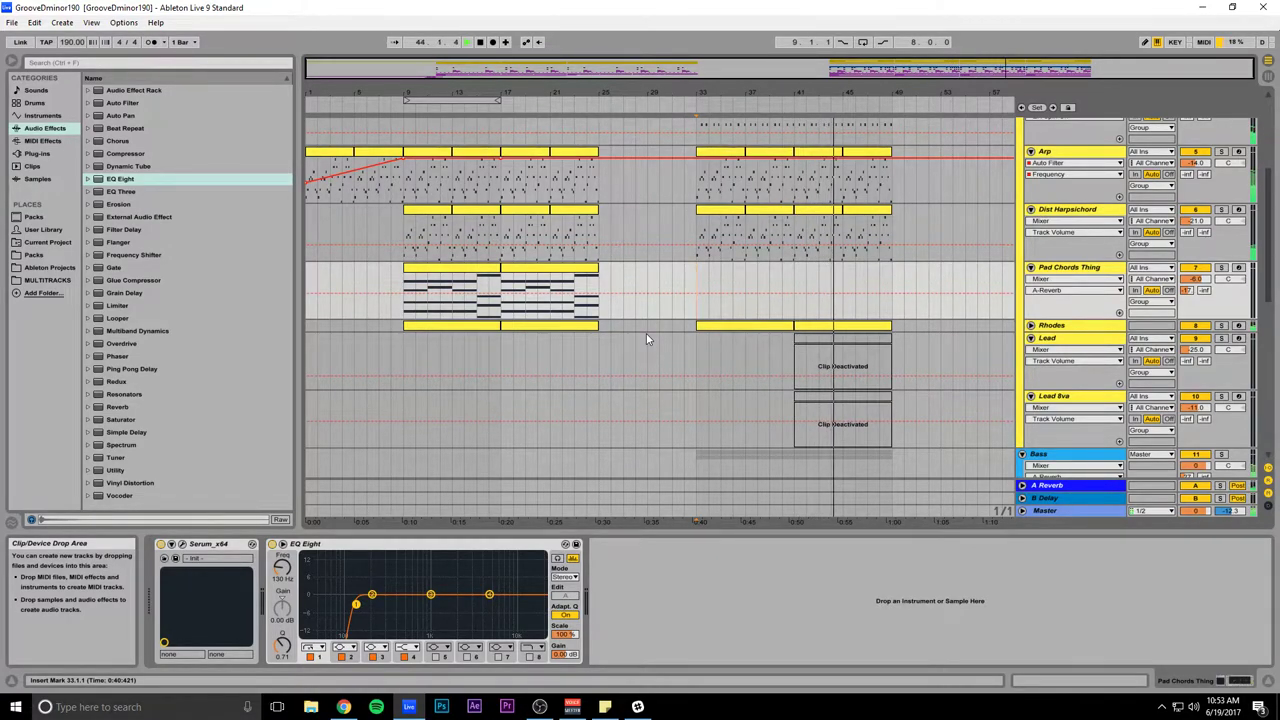
{"action": "scroll", "coordinate": [700, 360], "scroll_direction": "down", "scroll_amount": 3}
{"action": "scroll", "coordinate": [713, 358], "scroll_direction": "down", "scroll_amount": 6}
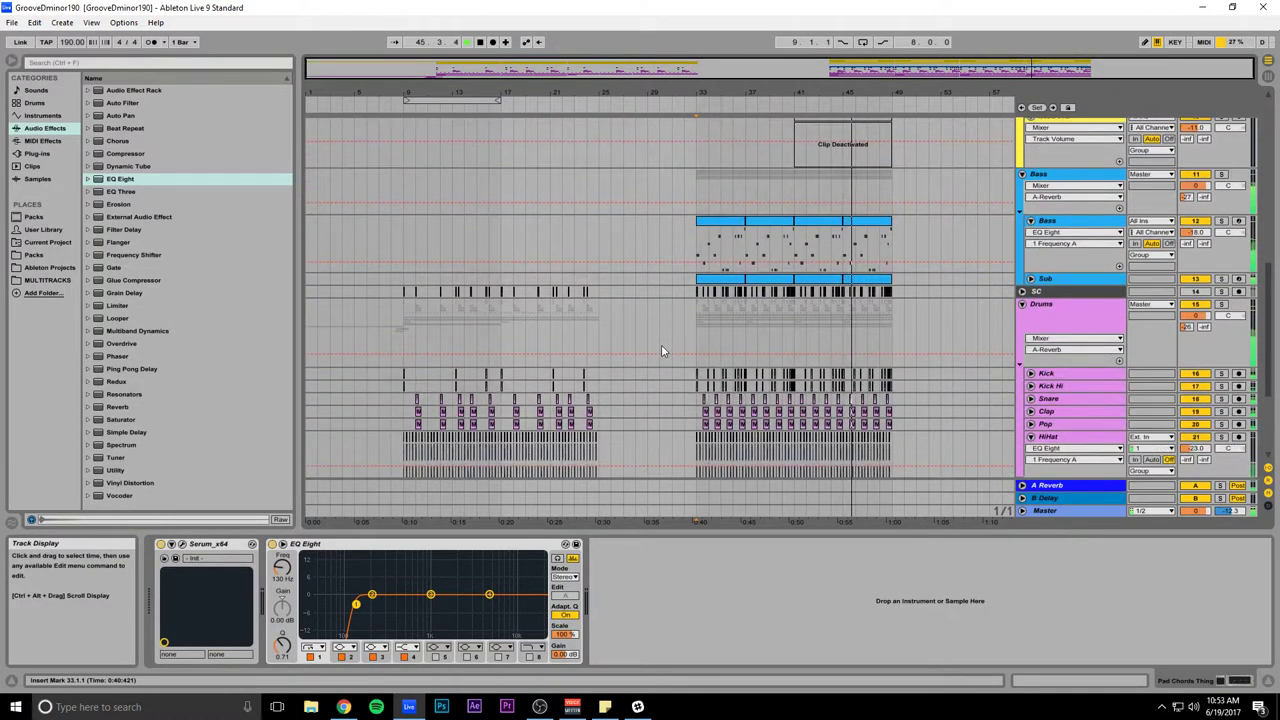
{"action": "scroll", "coordinate": [661, 344], "scroll_direction": "up", "scroll_amount": 6}
{"action": "scroll", "coordinate": [655, 330], "scroll_direction": "up", "scroll_amount": 8}
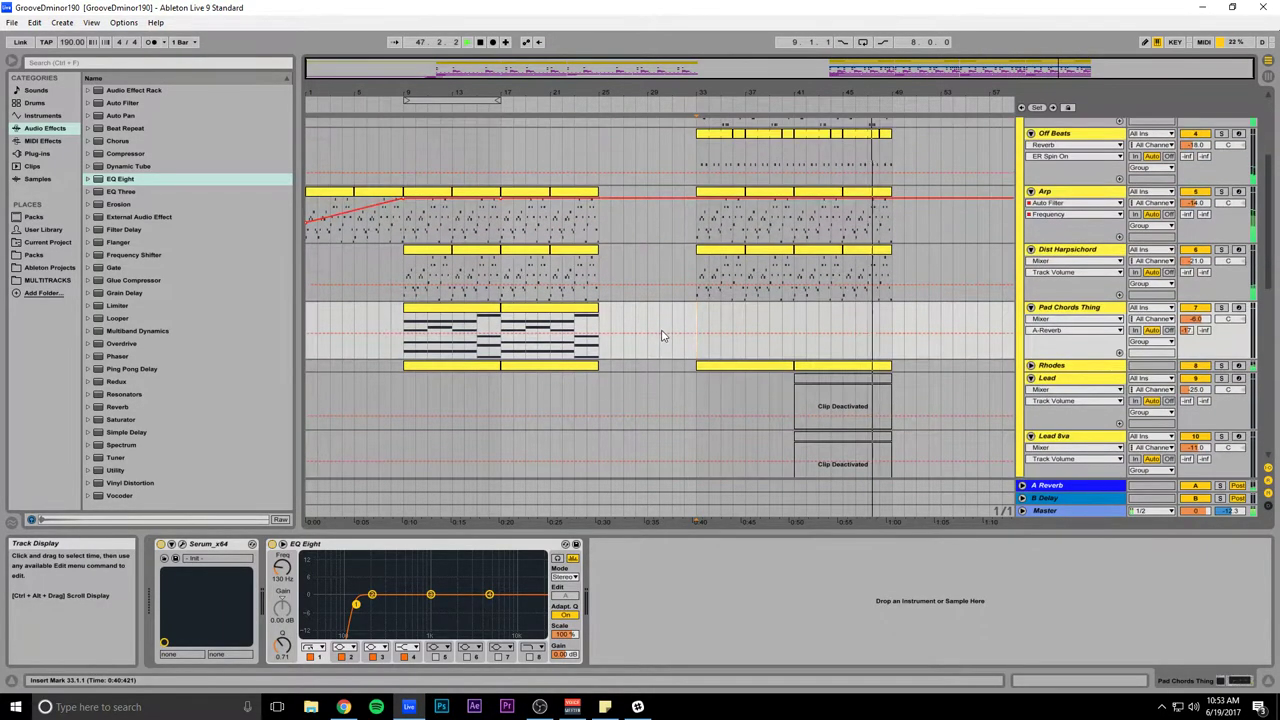
{"action": "scroll", "coordinate": [662, 335], "scroll_direction": "up", "scroll_amount": 2}
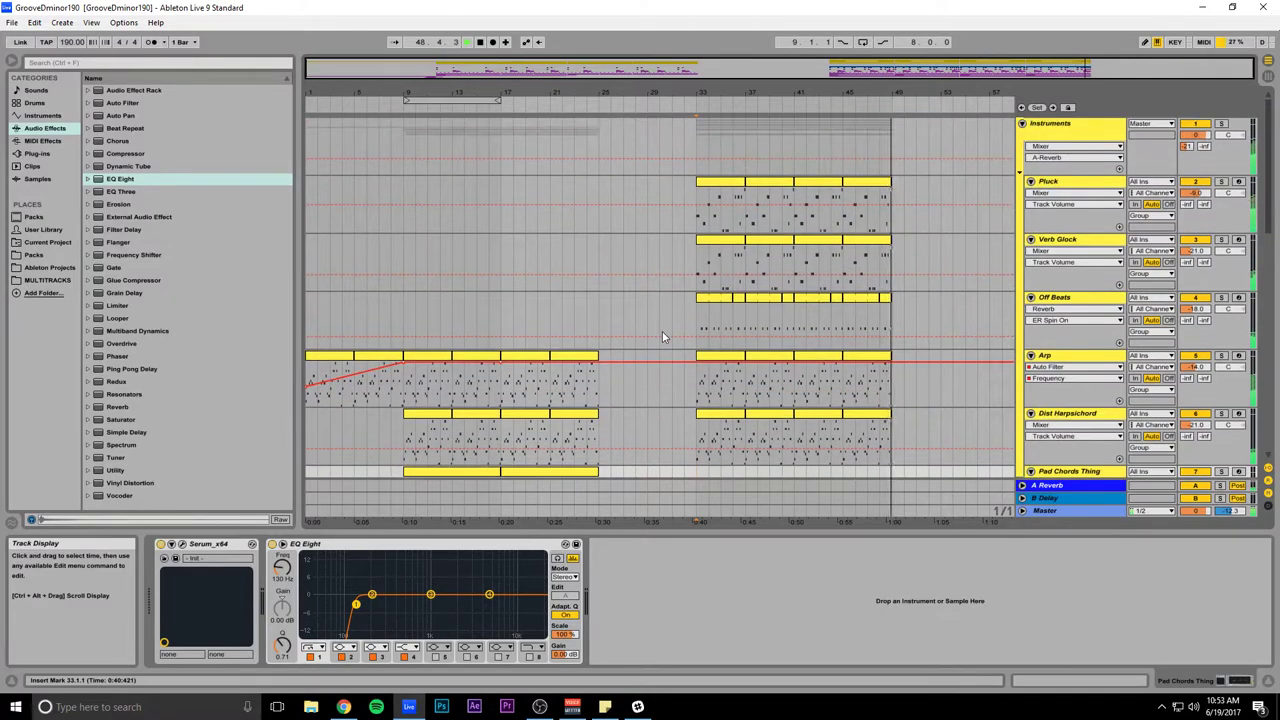
Step: Examine the drum tracks around the bar 33 section and play the Fast Hat part from bar 33
{"action": "left_click_drag", "start_coordinate": [1059, 80], "coordinate": [720, 295]}
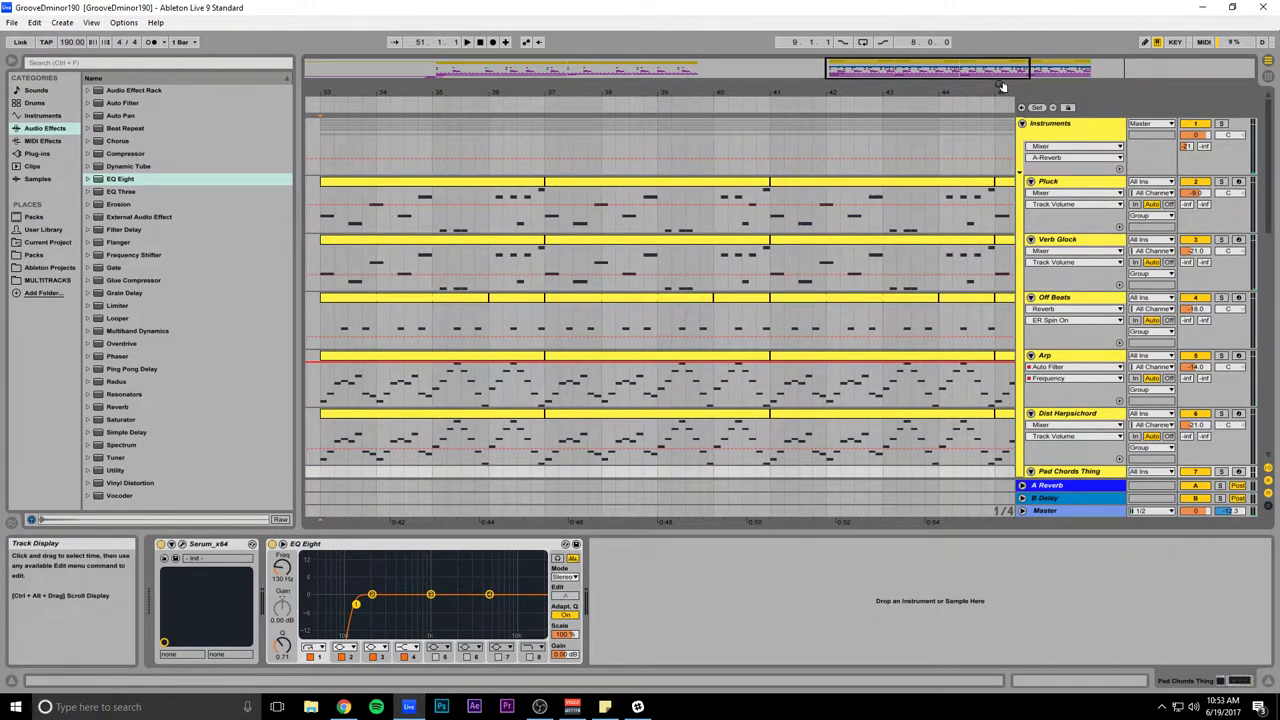
{"action": "left_click_drag", "start_coordinate": [911, 78], "coordinate": [911, 8]}
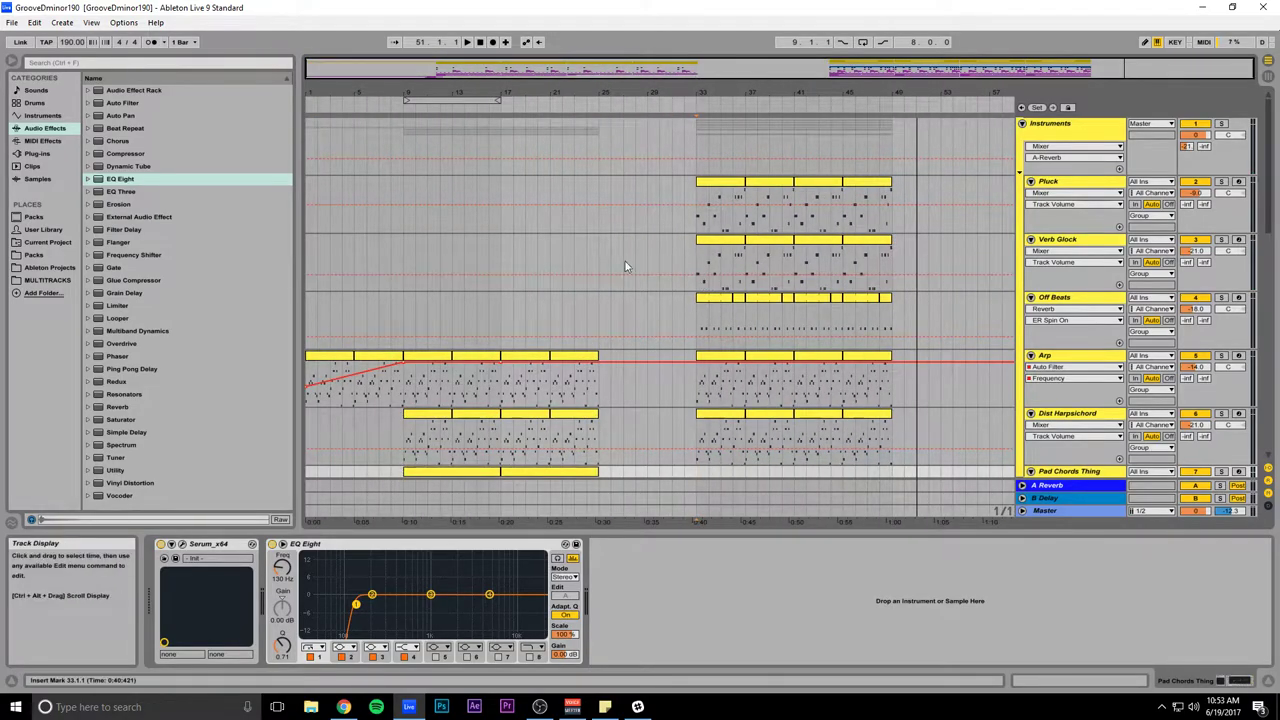
{"action": "scroll", "coordinate": [608, 268], "scroll_direction": "down", "scroll_amount": 10}
{"action": "scroll", "coordinate": [688, 268], "scroll_direction": "down", "scroll_amount": 5}
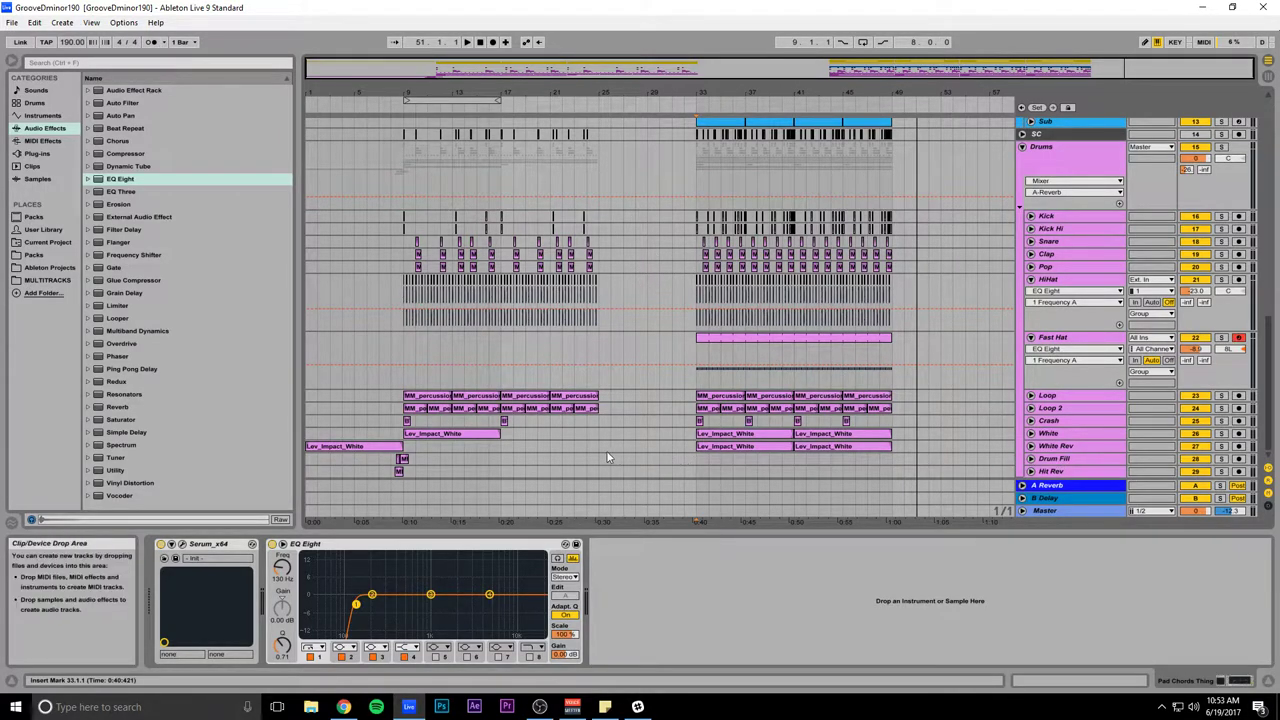
{"action": "left_click_drag", "start_coordinate": [745, 68], "coordinate": [740, 92]}
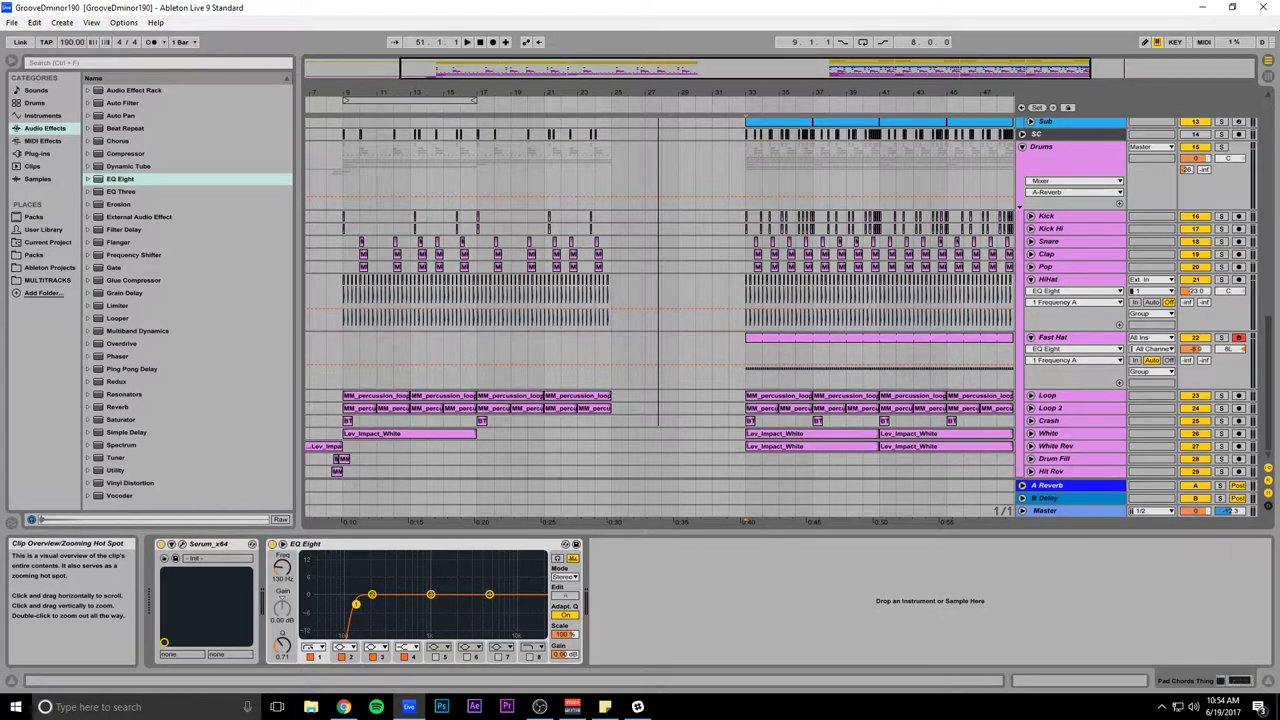
{"action": "left_click_drag", "start_coordinate": [745, 68], "coordinate": [898, 90]}
{"action": "left_click", "coordinate": [577, 385]}
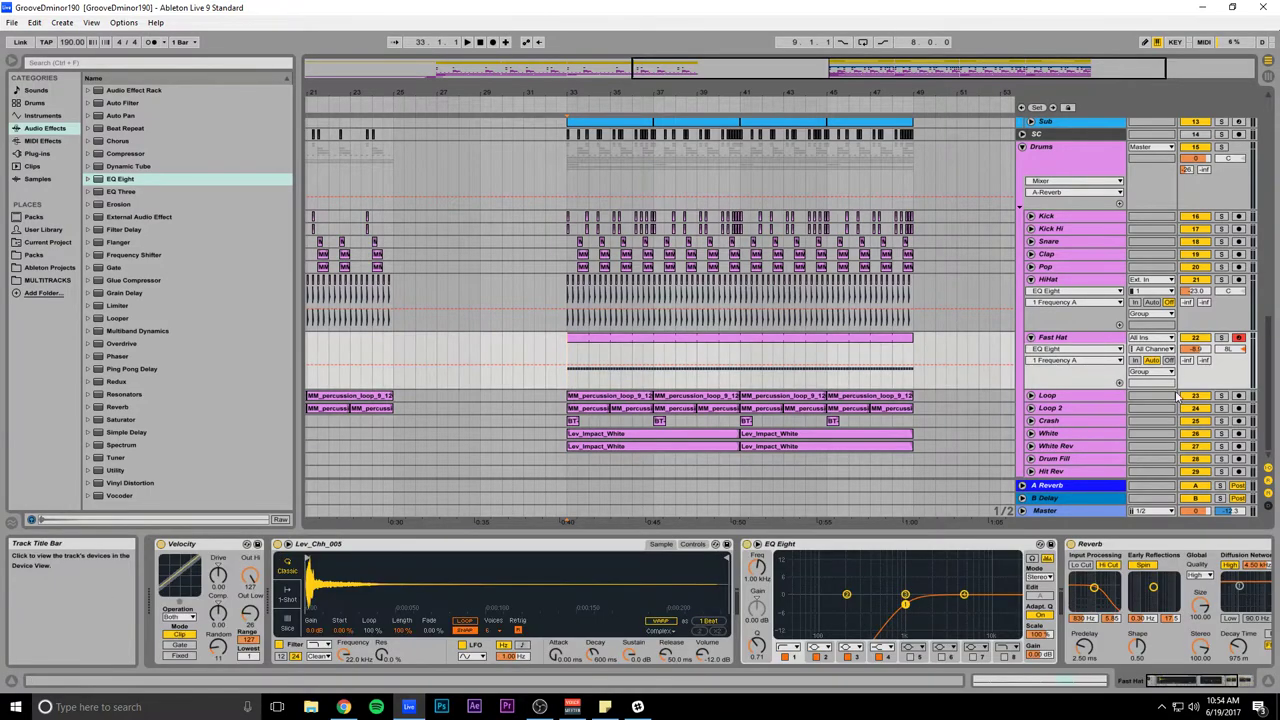
{"action": "key", "text": "space"}
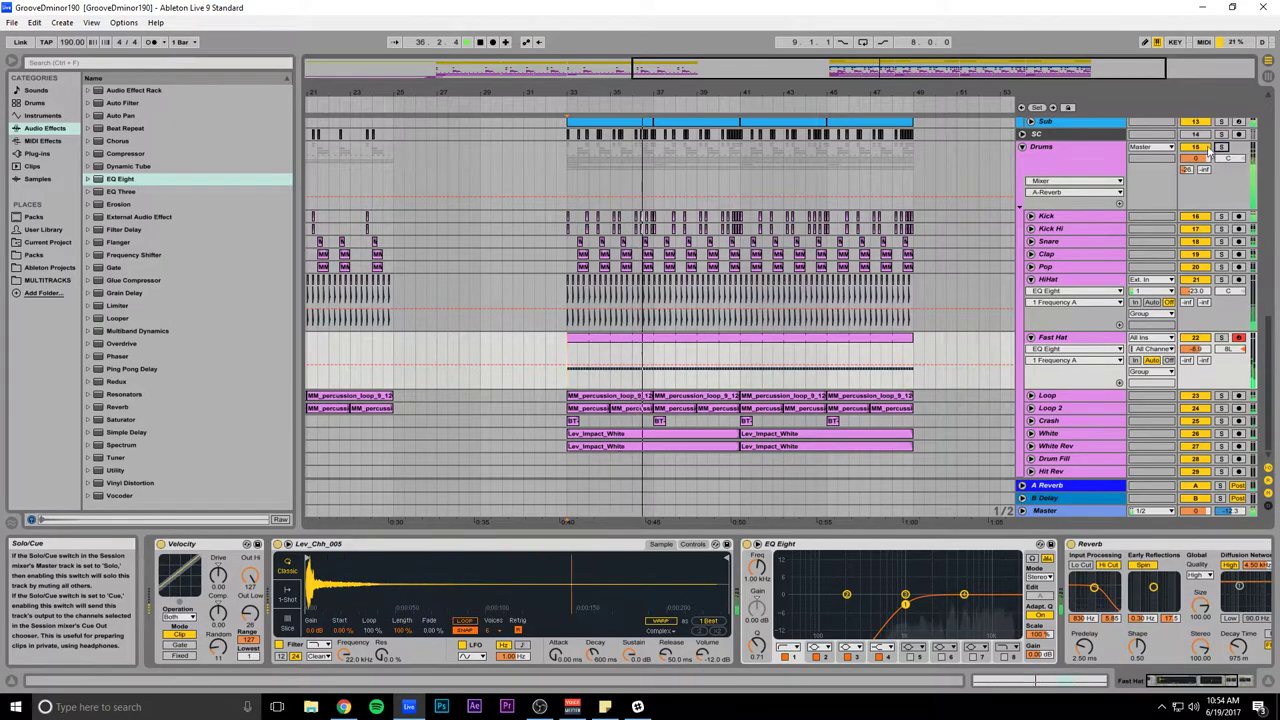
{"action": "scroll", "coordinate": [939, 195], "scroll_direction": "up", "scroll_amount": 3}
{"action": "scroll", "coordinate": [939, 195], "scroll_direction": "up", "scroll_amount": 10}
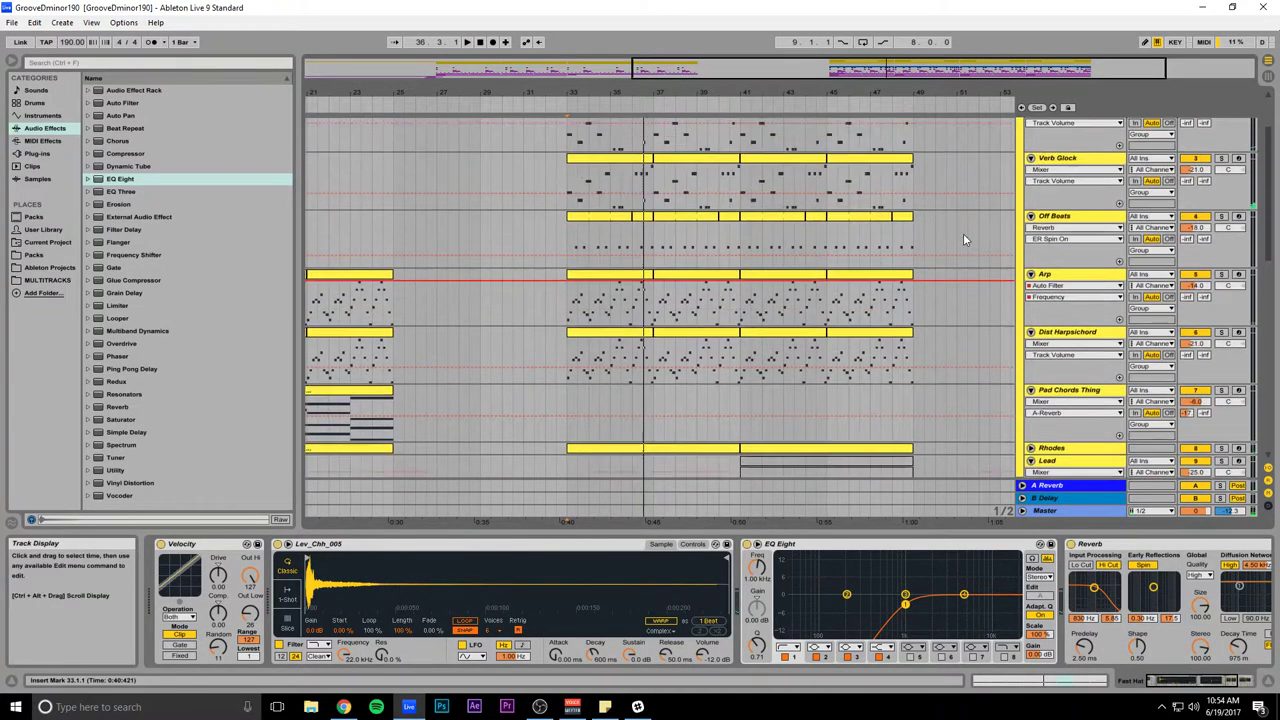
Step: Solo the Instruments group and play it from bar 33
{"action": "left_click", "coordinate": [1222, 124]}
{"action": "key", "text": "space"}
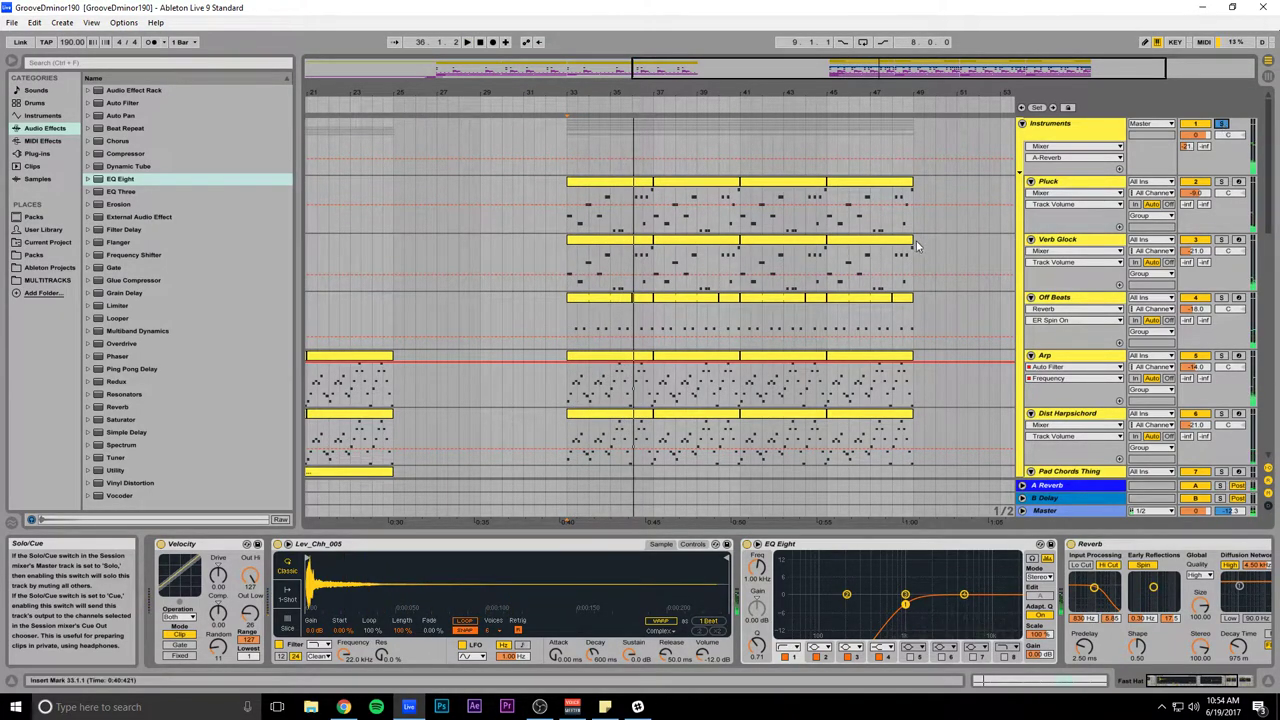
Step: Insert a new MIDI track below Rhodes and copy the Rhodes chord clips from bars 33 to 49 onto it
{"action": "scroll", "coordinate": [935, 250], "scroll_direction": "down", "scroll_amount": 5}
{"action": "left_click", "coordinate": [1058, 304]}
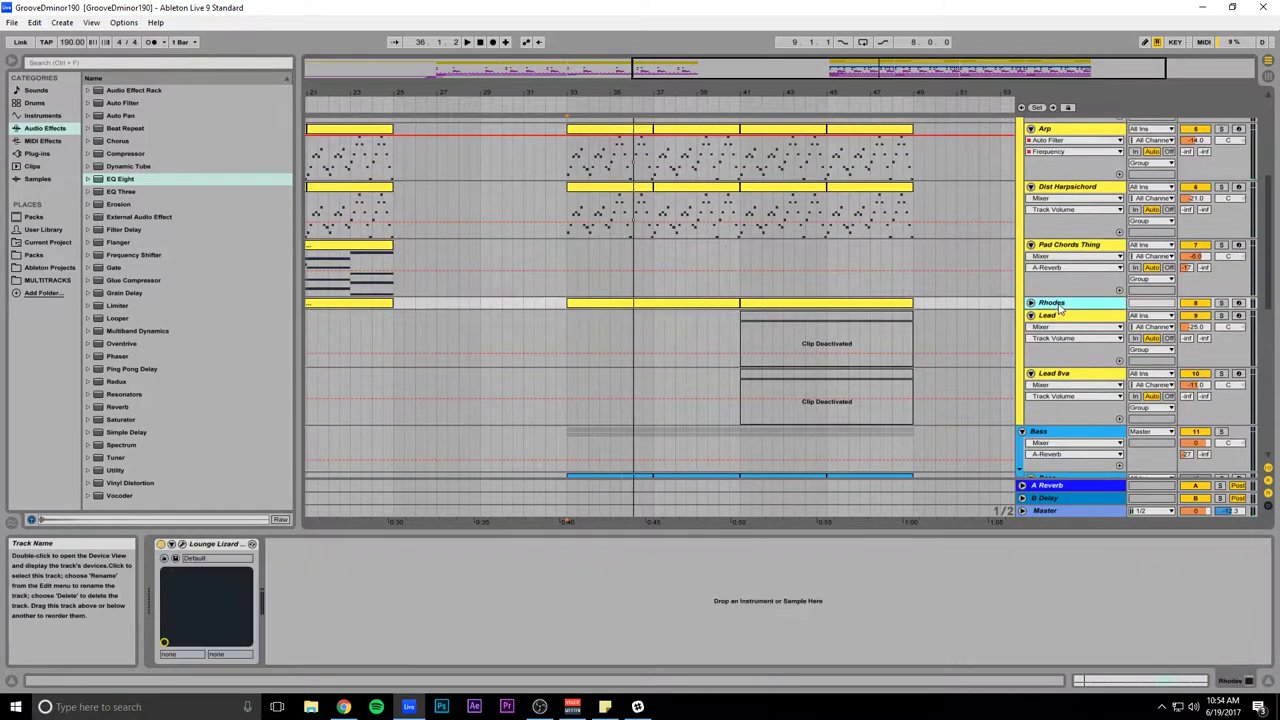
{"action": "left_click", "coordinate": [949, 276]}
{"action": "scroll", "coordinate": [949, 276], "scroll_direction": "up", "scroll_amount": 5}
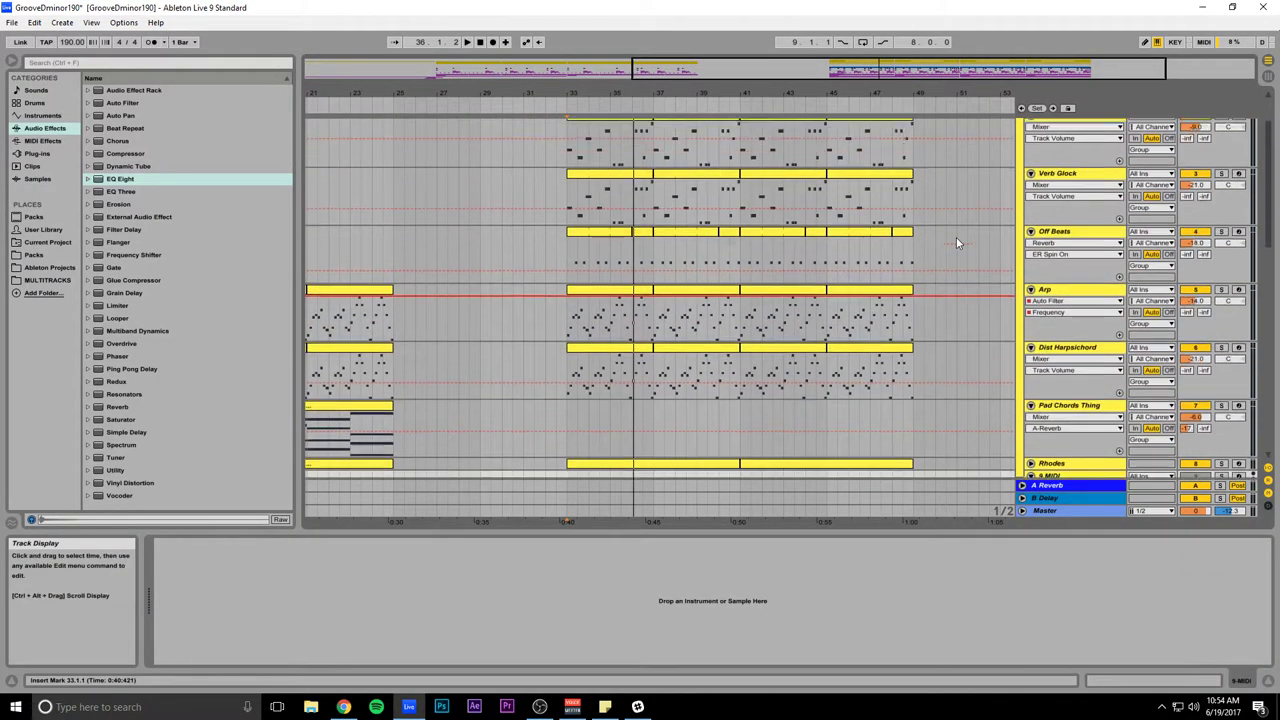
{"action": "scroll", "coordinate": [919, 305], "scroll_direction": "down", "scroll_amount": 5}
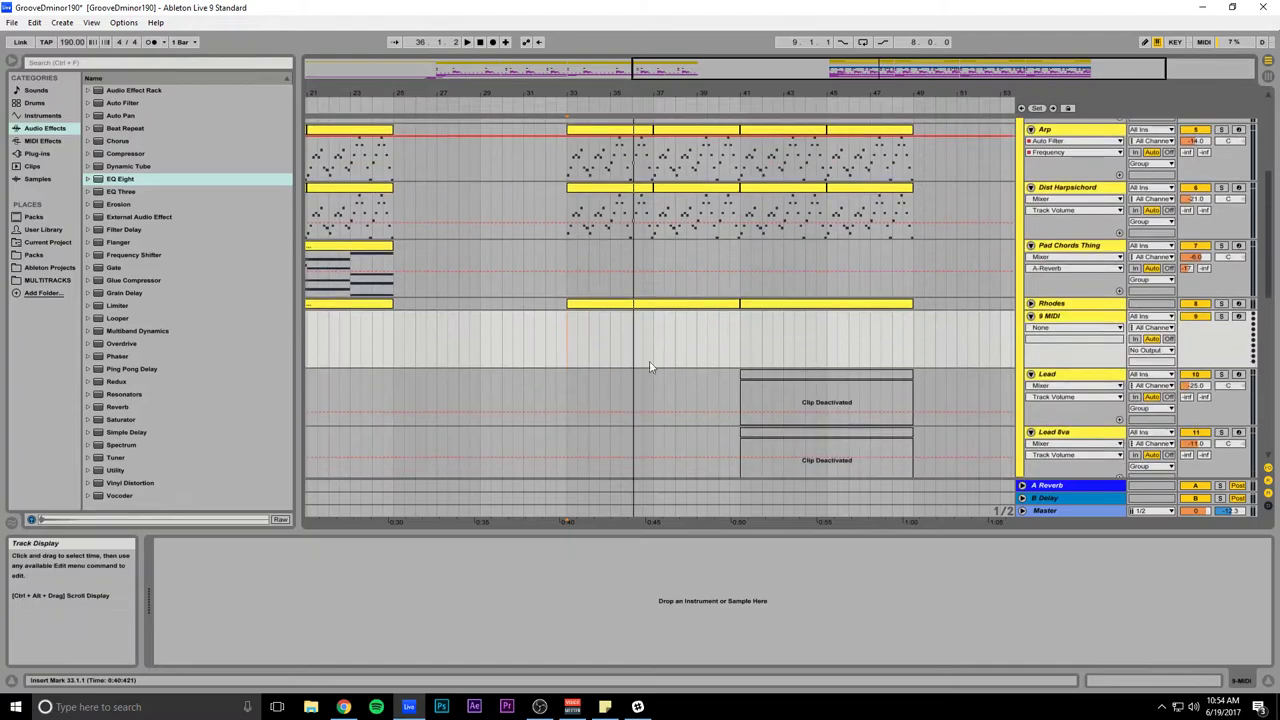
{"action": "left_click", "coordinate": [779, 305]}
{"action": "left_click_drag", "start_coordinate": [708, 307], "coordinate": [708, 344]}
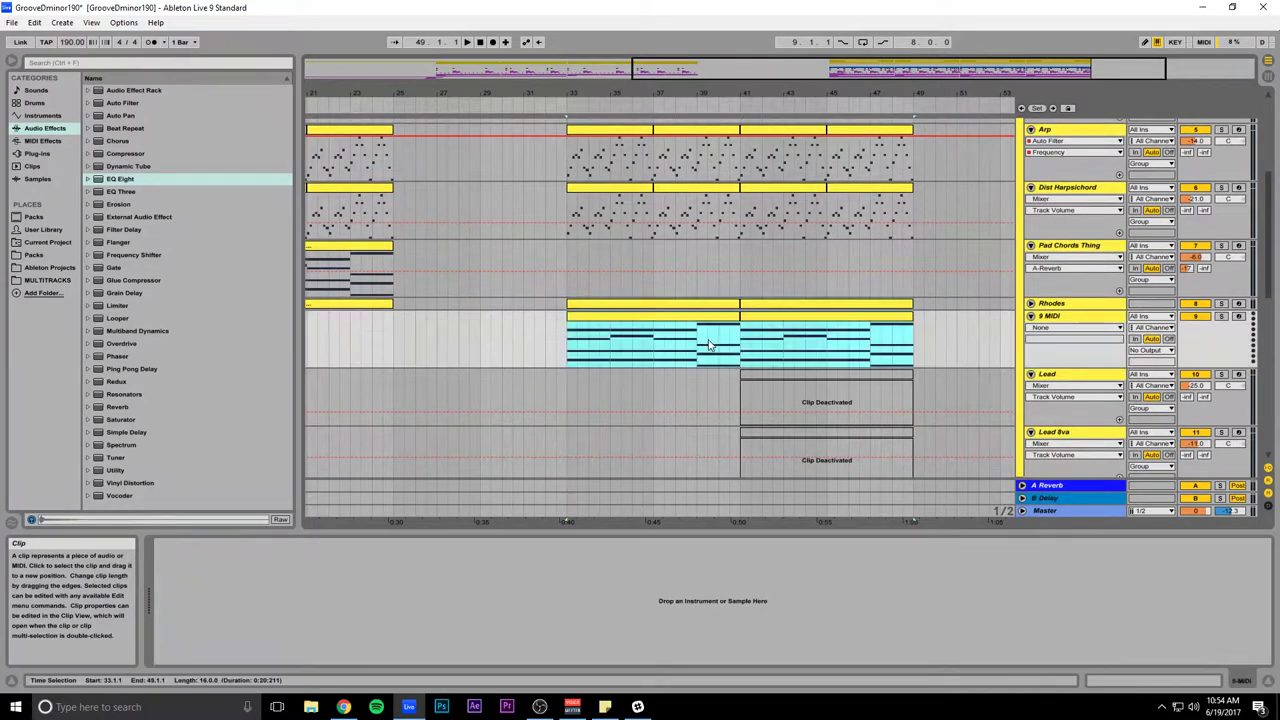
Step: Load Serum_x64 onto the new MIDI track, lower the track's volume and solo it
{"action": "left_click", "coordinate": [36, 154]}
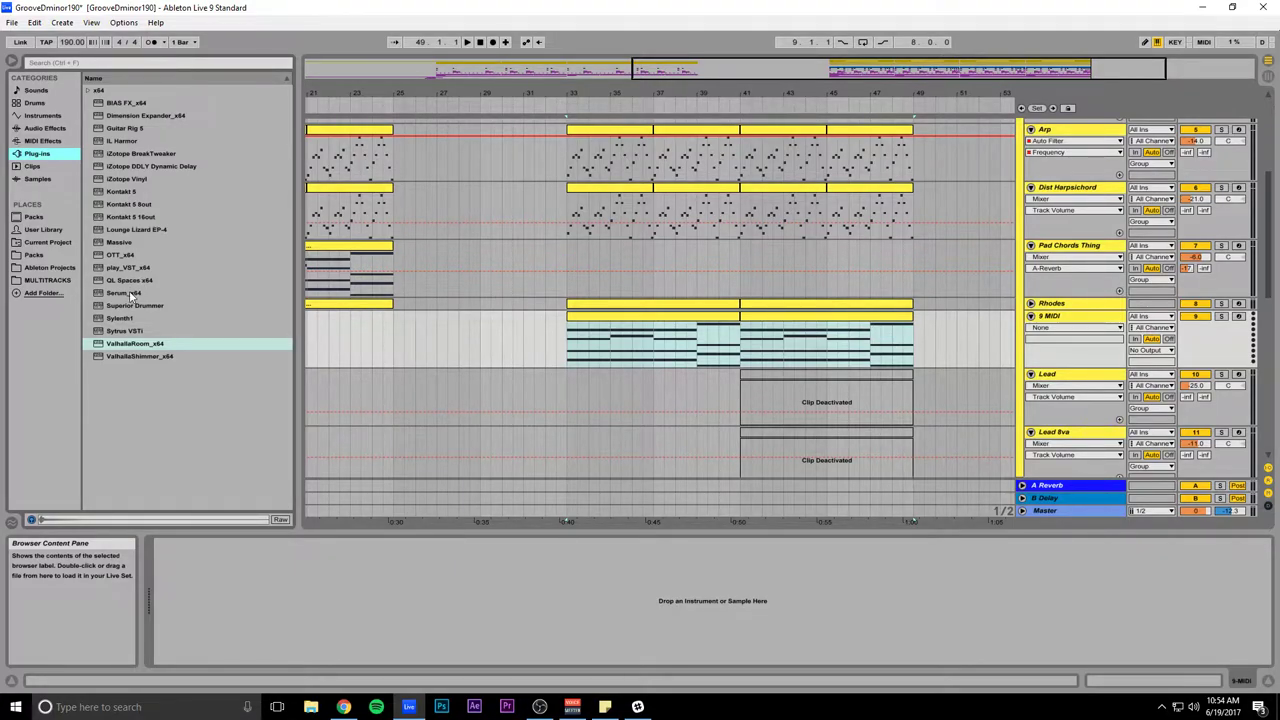
{"action": "left_click_drag", "start_coordinate": [130, 294], "coordinate": [159, 294]}
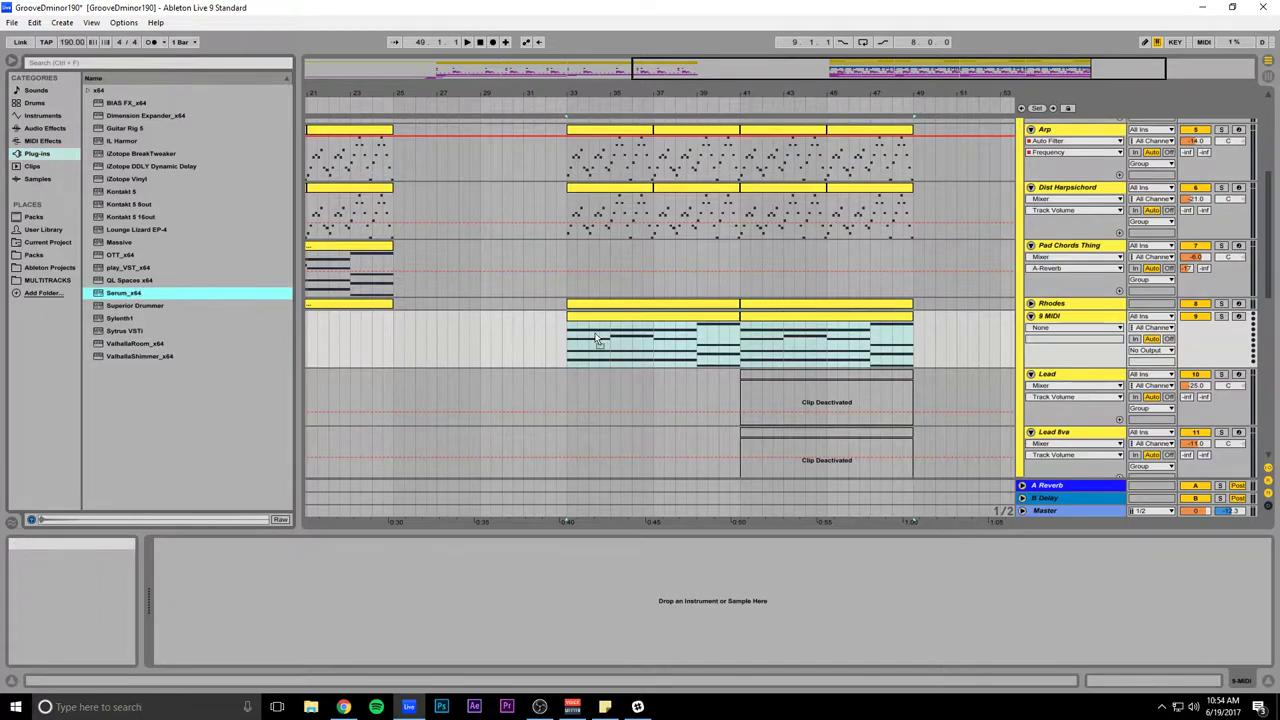
{"action": "left_click_drag", "start_coordinate": [1104, 333], "coordinate": [1104, 333]}
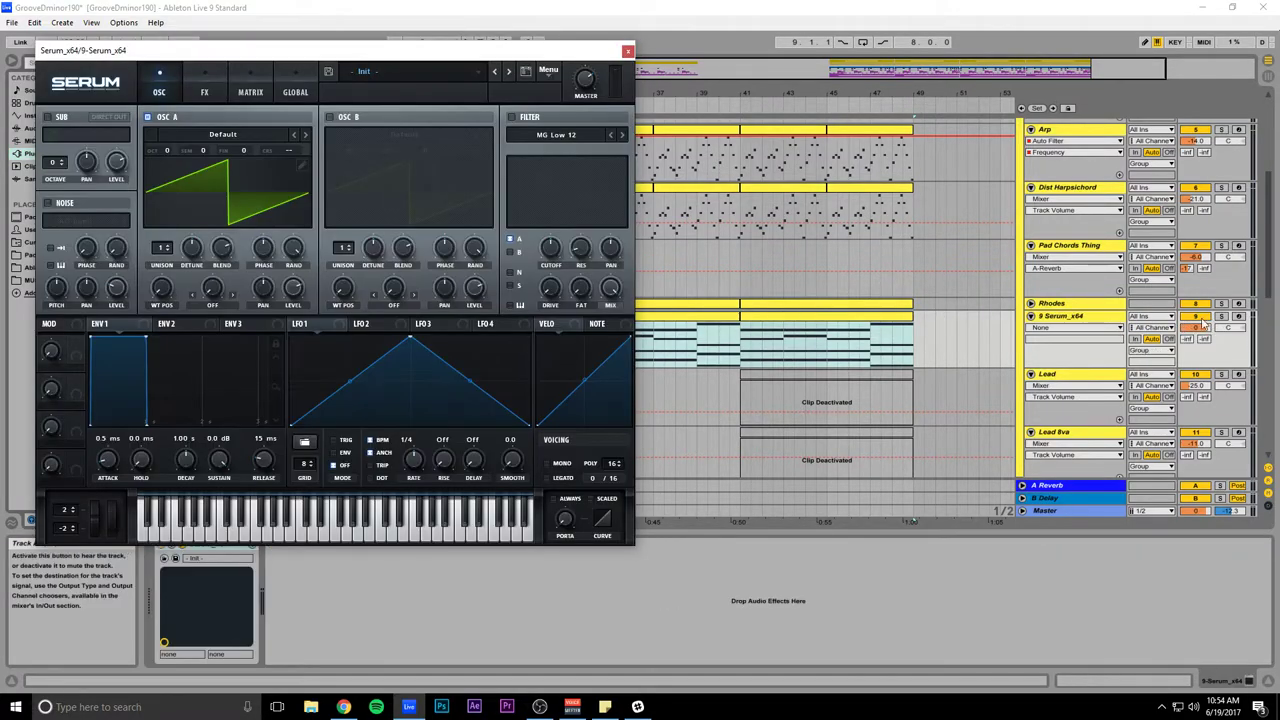
{"action": "scroll", "coordinate": [915, 378], "scroll_direction": "down", "scroll_amount": 1}
{"action": "scroll", "coordinate": [915, 378], "scroll_direction": "up", "scroll_amount": 3}
{"action": "scroll", "coordinate": [917, 378], "scroll_direction": "down", "scroll_amount": 3}
{"action": "left_click", "coordinate": [1221, 290]}
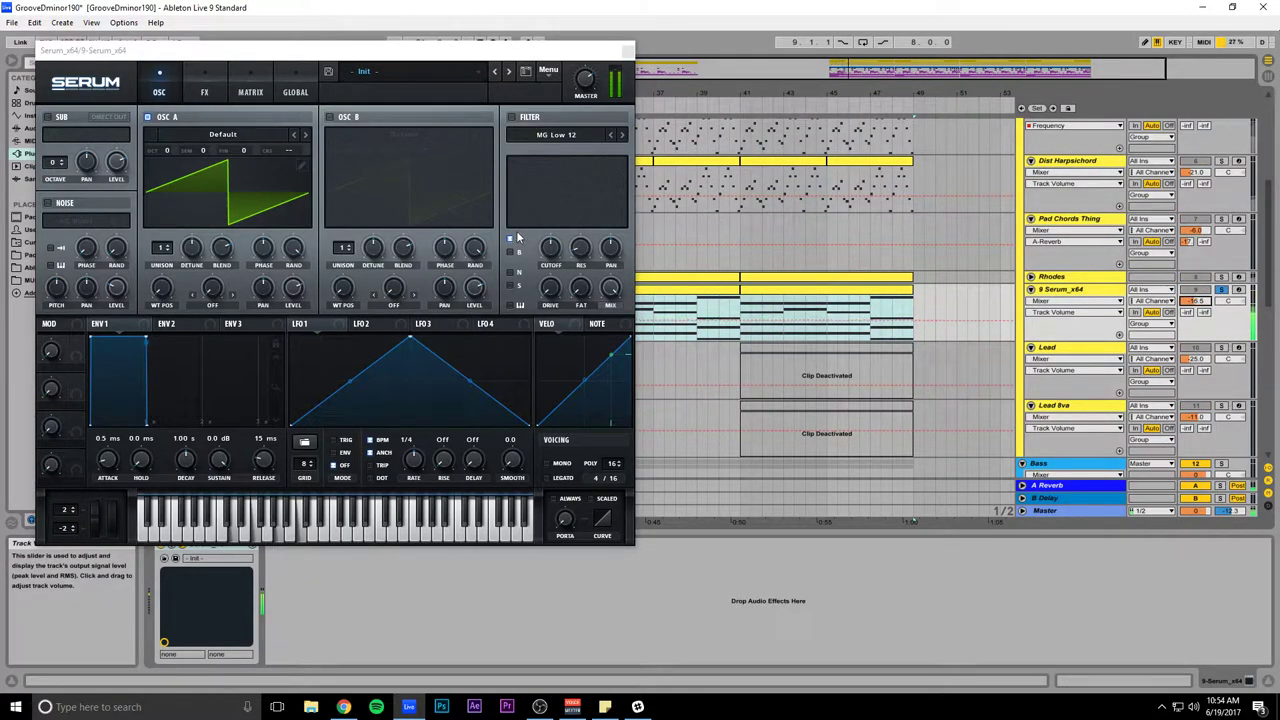
Step: Enable Serum's MG Low 12 filter with key tracking and adjust its cutoff, closing the plug-in window when finished
{"action": "left_click", "coordinate": [512, 118]}
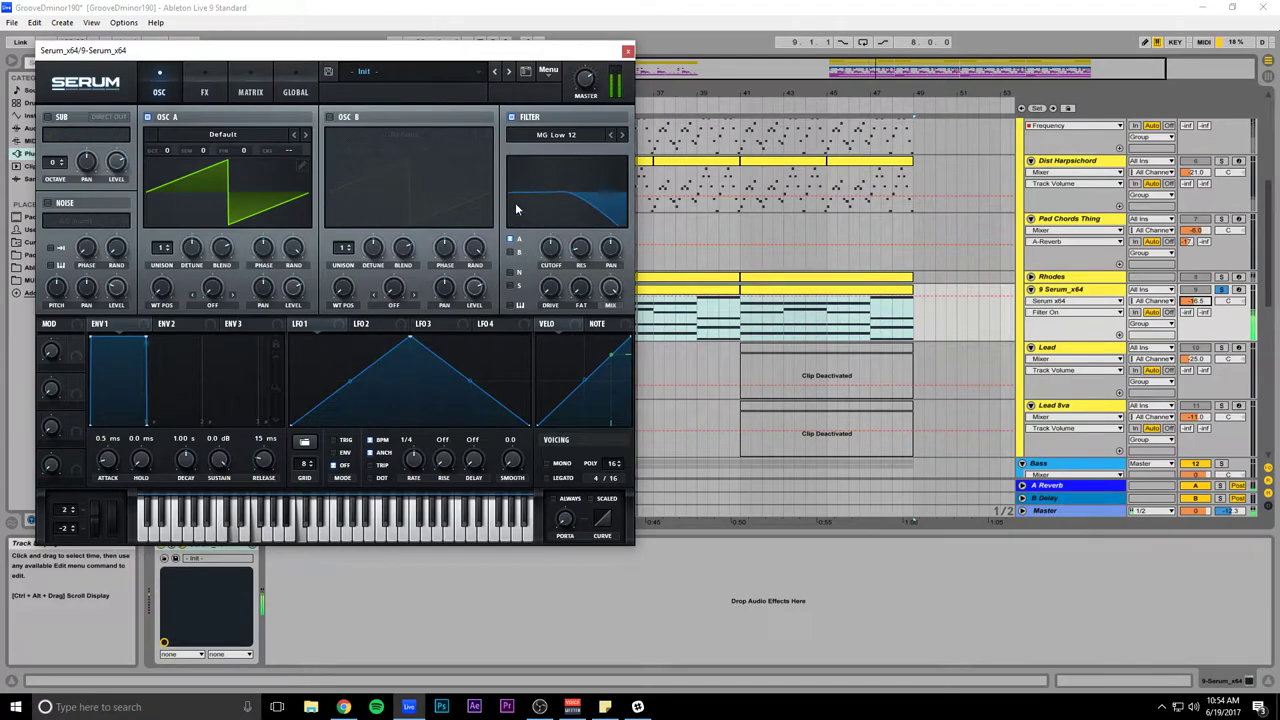
{"action": "left_click_drag", "start_coordinate": [550, 250], "coordinate": [559, 278]}
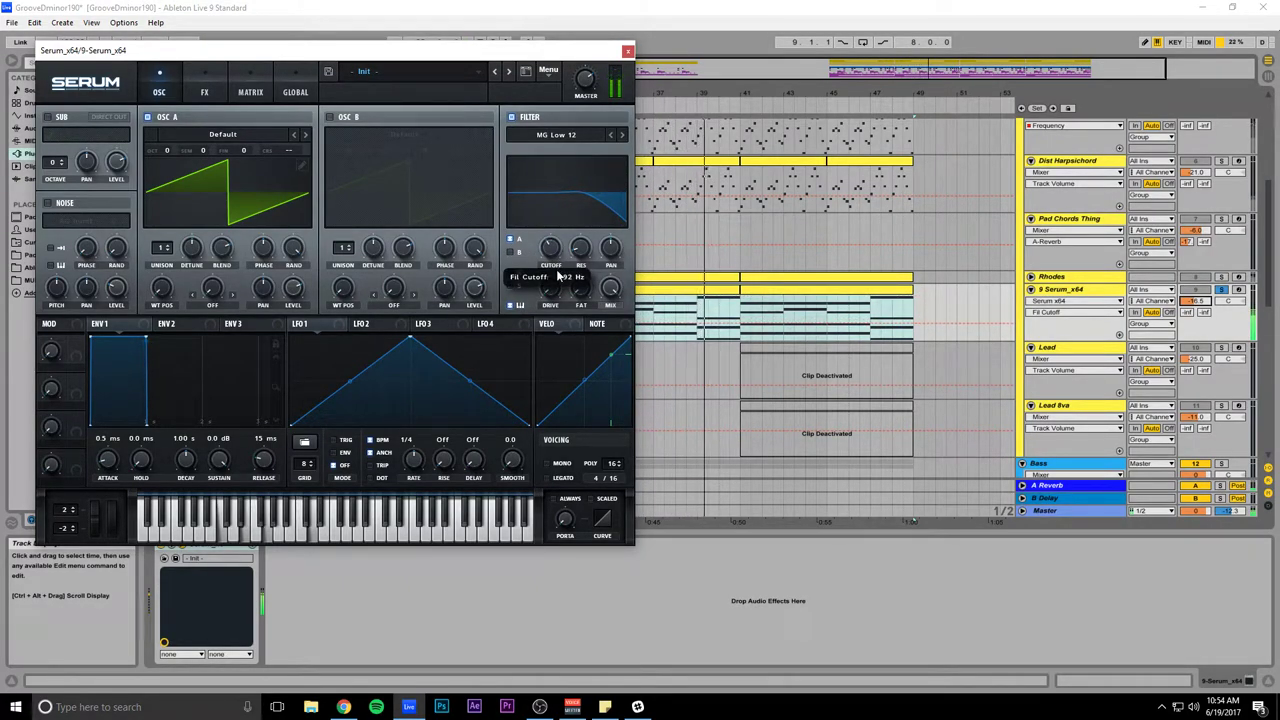
{"action": "left_click", "coordinate": [627, 50]}
Step: Loop the arrangement from bar 33 to bar 49 and select the Serum track's first chord clip
{"action": "left_click_drag", "start_coordinate": [566, 253], "coordinate": [916, 275]}
{"action": "key", "text": "ctrl+l"}
{"action": "left_click", "coordinate": [690, 290]}
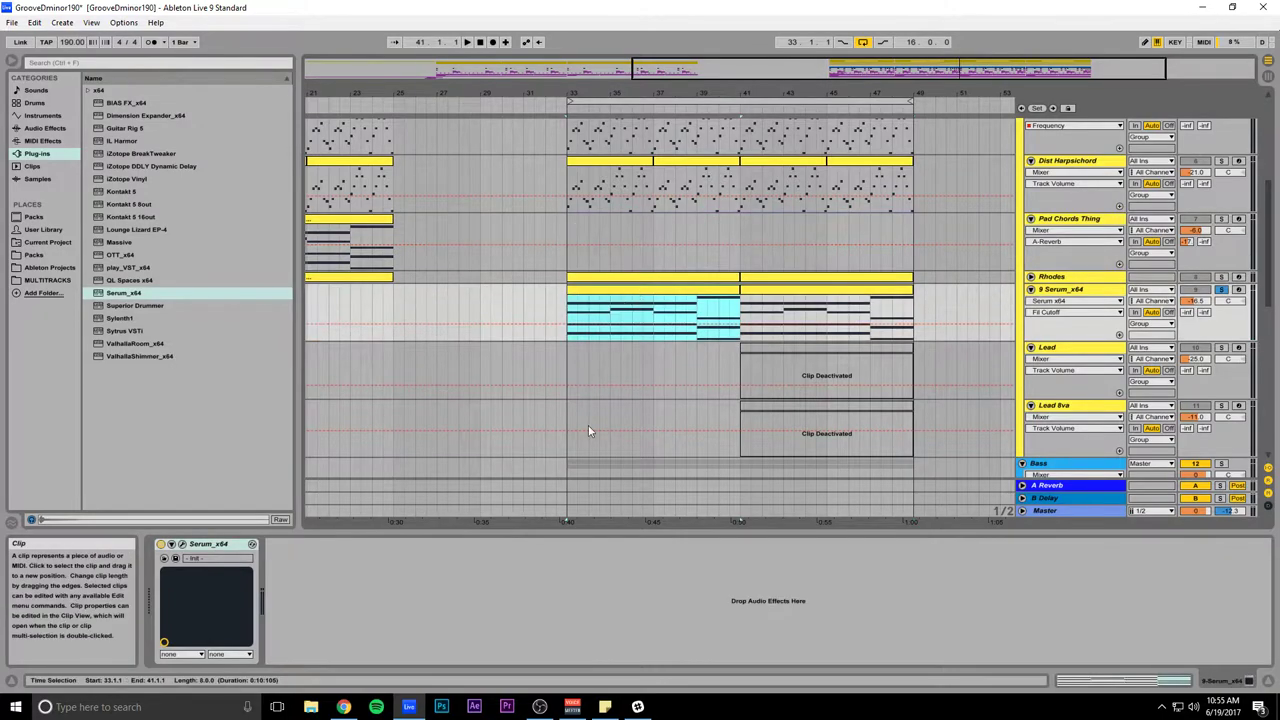
Step: Set Serum's oscillator A to 2 unison voices with reduced detune, and save the set
{"action": "left_click", "coordinate": [171, 544]}
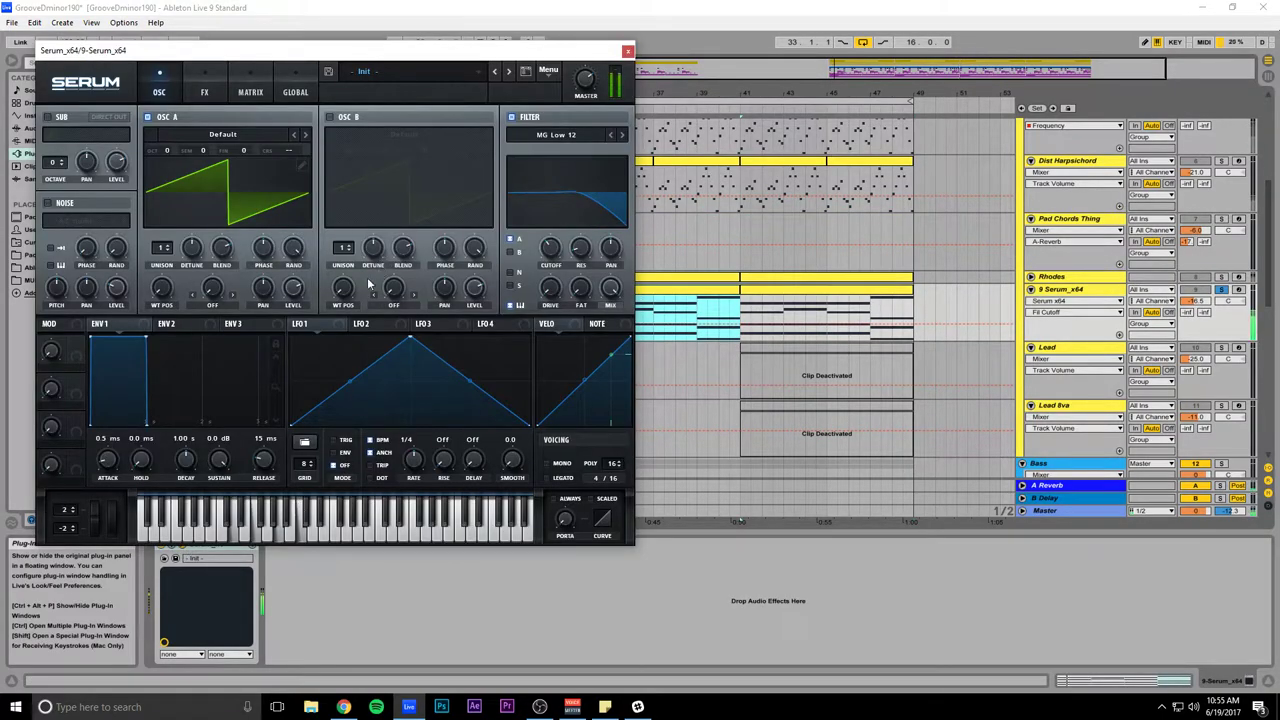
{"action": "left_click", "coordinate": [168, 246]}
{"action": "left_click_drag", "start_coordinate": [192, 250], "coordinate": [202, 290]}
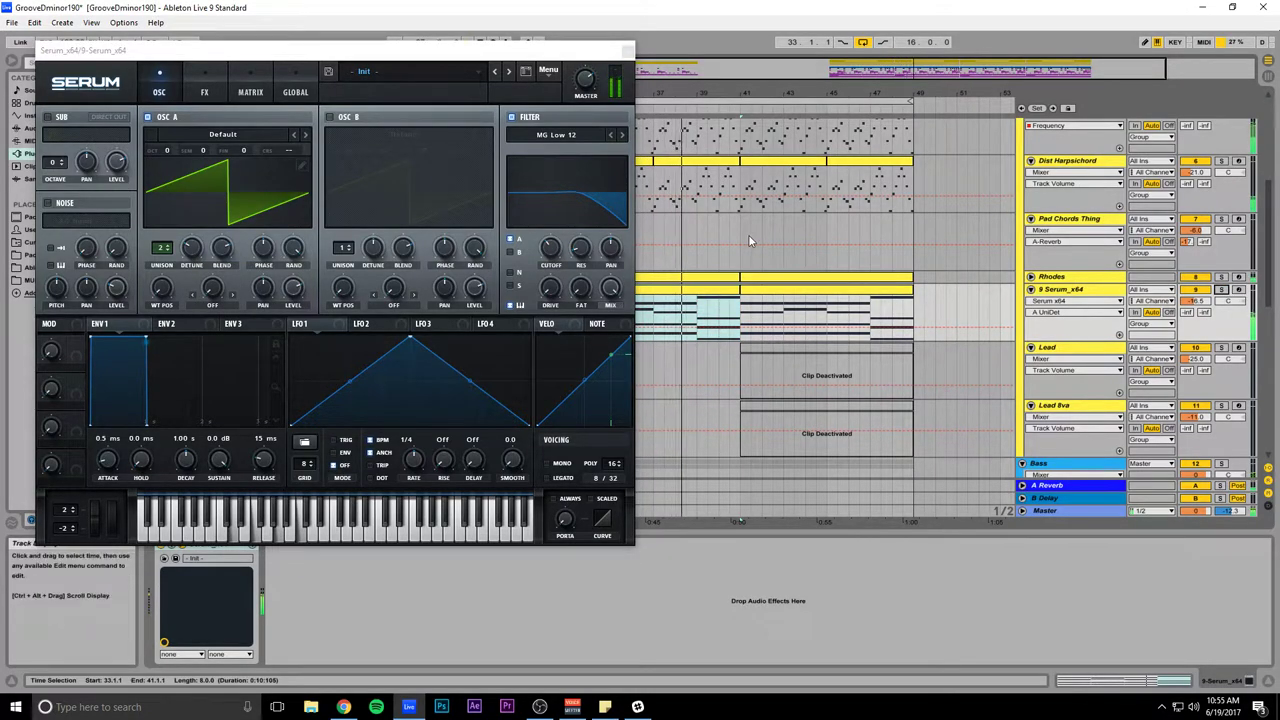
{"action": "key", "text": "ctrl+s"}
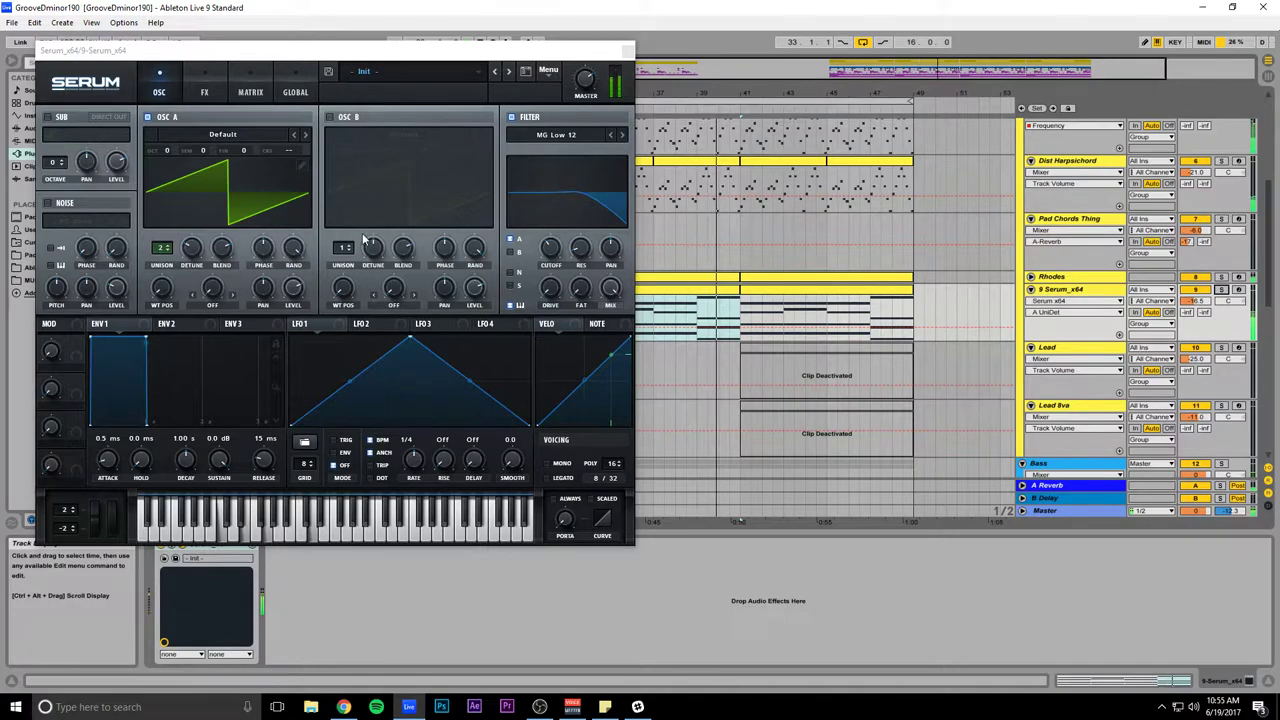
Step: Enable Serum's oscillator B at octave +1, adjust its unison and detune, and close the plug-in
{"action": "left_click", "coordinate": [329, 117]}
{"action": "left_click_drag", "start_coordinate": [351, 148], "coordinate": [352, 138]}
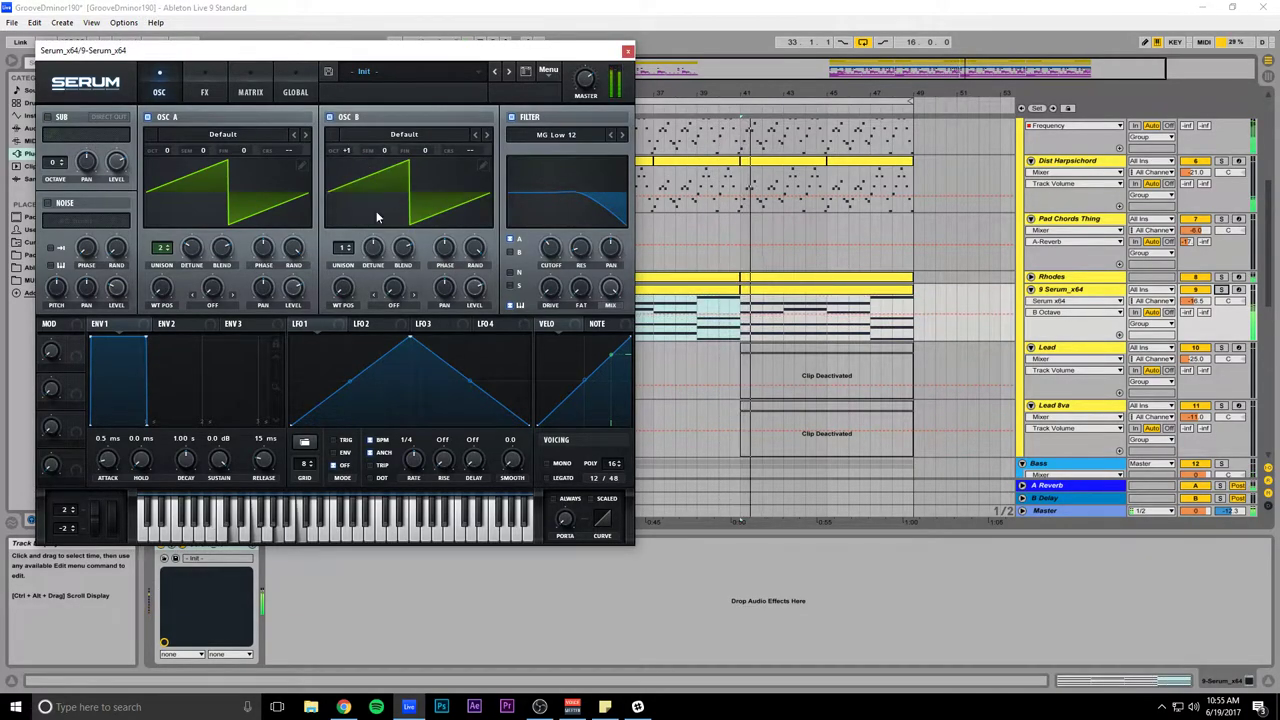
{"action": "left_click_drag", "start_coordinate": [350, 248], "coordinate": [368, 290]}
{"action": "left_click", "coordinate": [628, 51]}
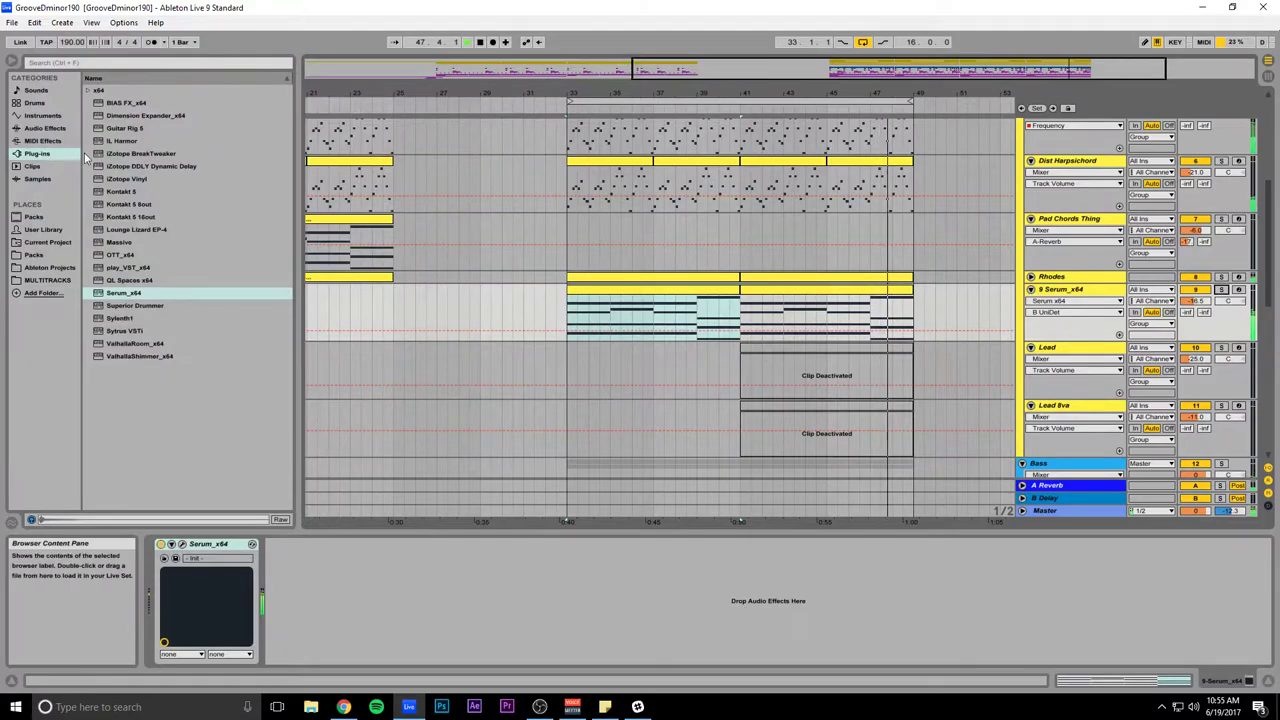
Step: Add EQ Eight after Serum with band 1 as a low cut at 111 Hz, and save the set
{"action": "left_click", "coordinate": [46, 128]}
{"action": "left_click_drag", "start_coordinate": [120, 178], "coordinate": [324, 567]}
{"action": "left_click", "coordinate": [313, 647]}
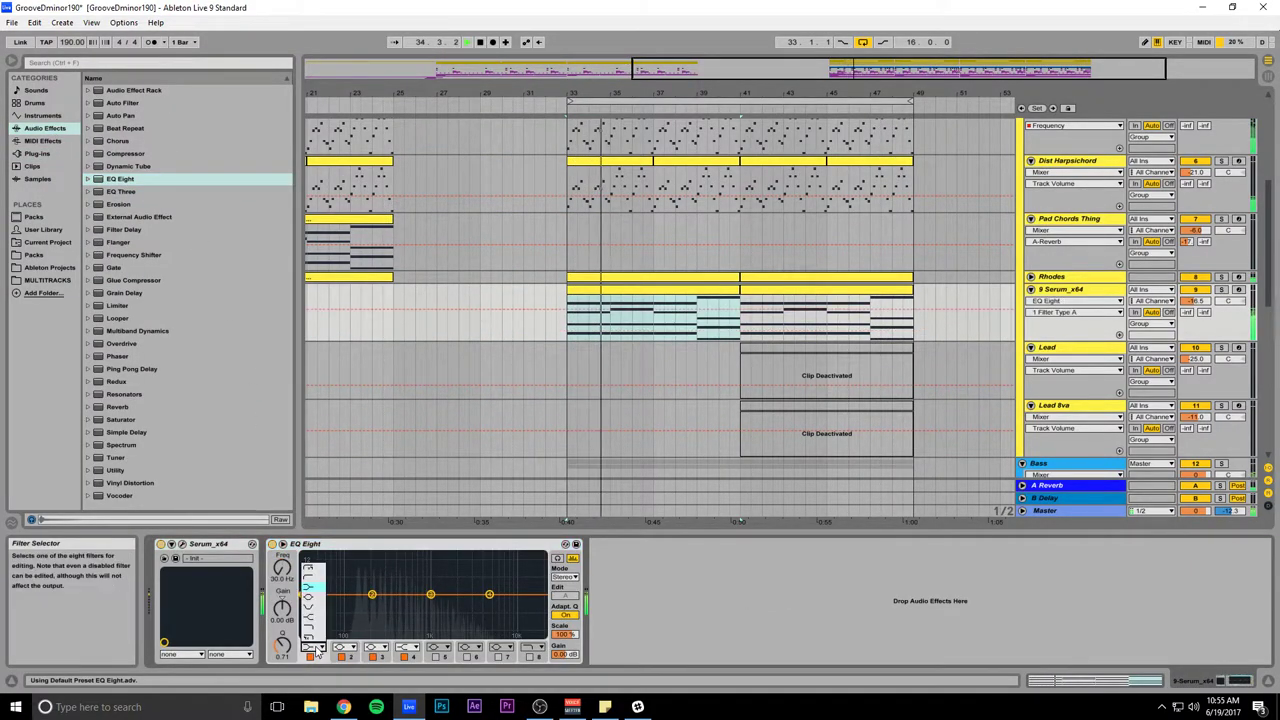
{"action": "left_click", "coordinate": [312, 566]}
{"action": "left_click_drag", "start_coordinate": [283, 570], "coordinate": [283, 542]}
{"action": "key", "text": "ctrl+s"}
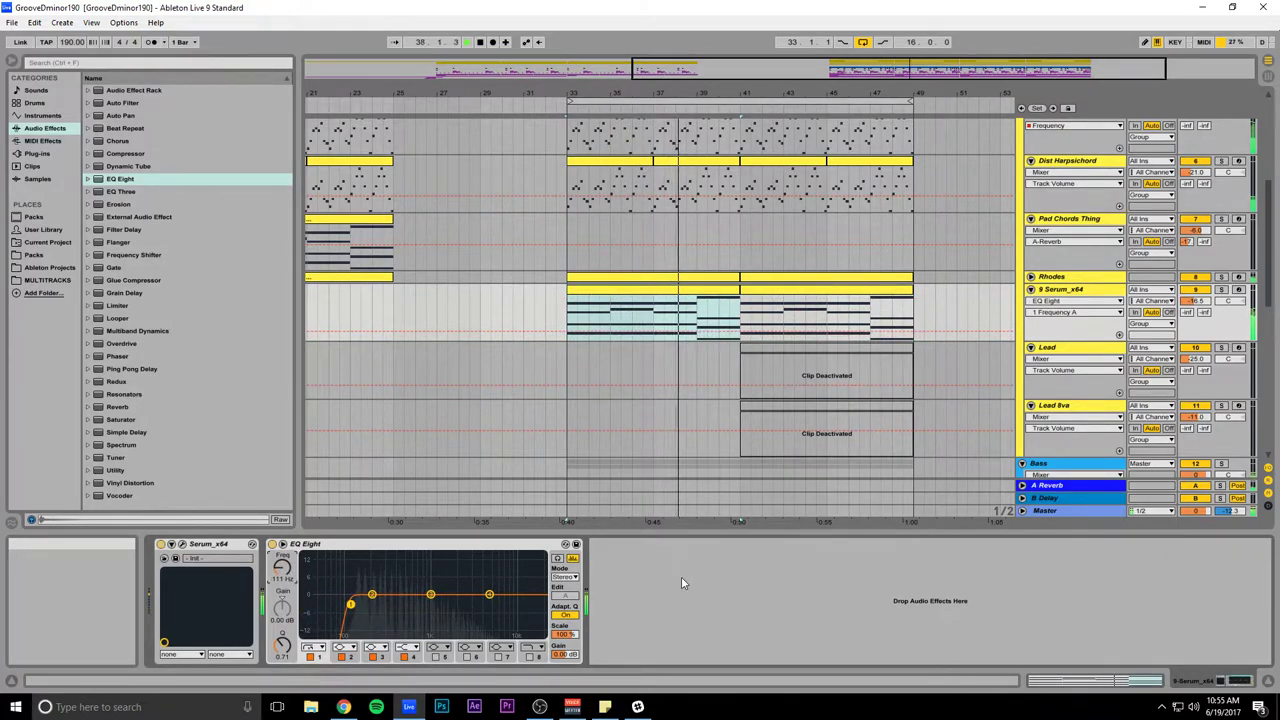
Step: Enable EQ Eight's band 8 high cut at 4.57 kHz on the Serum track and save the set
{"action": "left_click", "coordinate": [531, 657]}
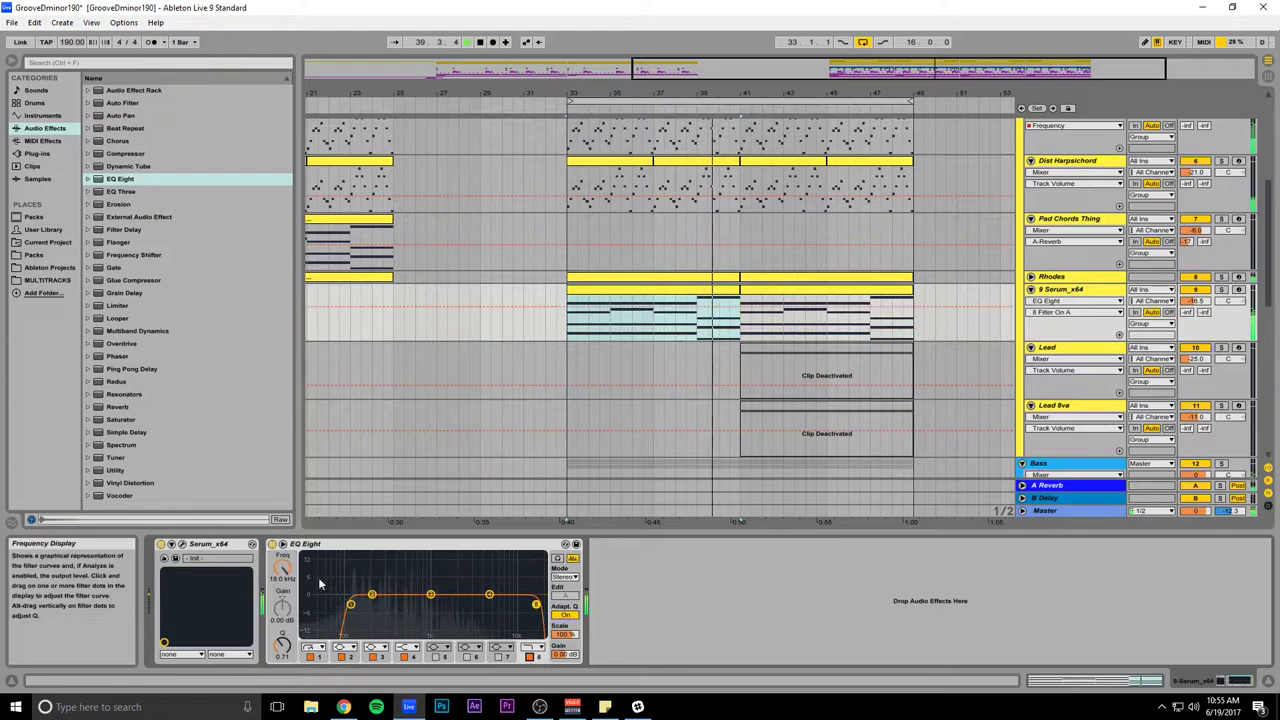
{"action": "left_click_drag", "start_coordinate": [283, 568], "coordinate": [283, 596]}
{"action": "key", "text": "ctrl+s"}
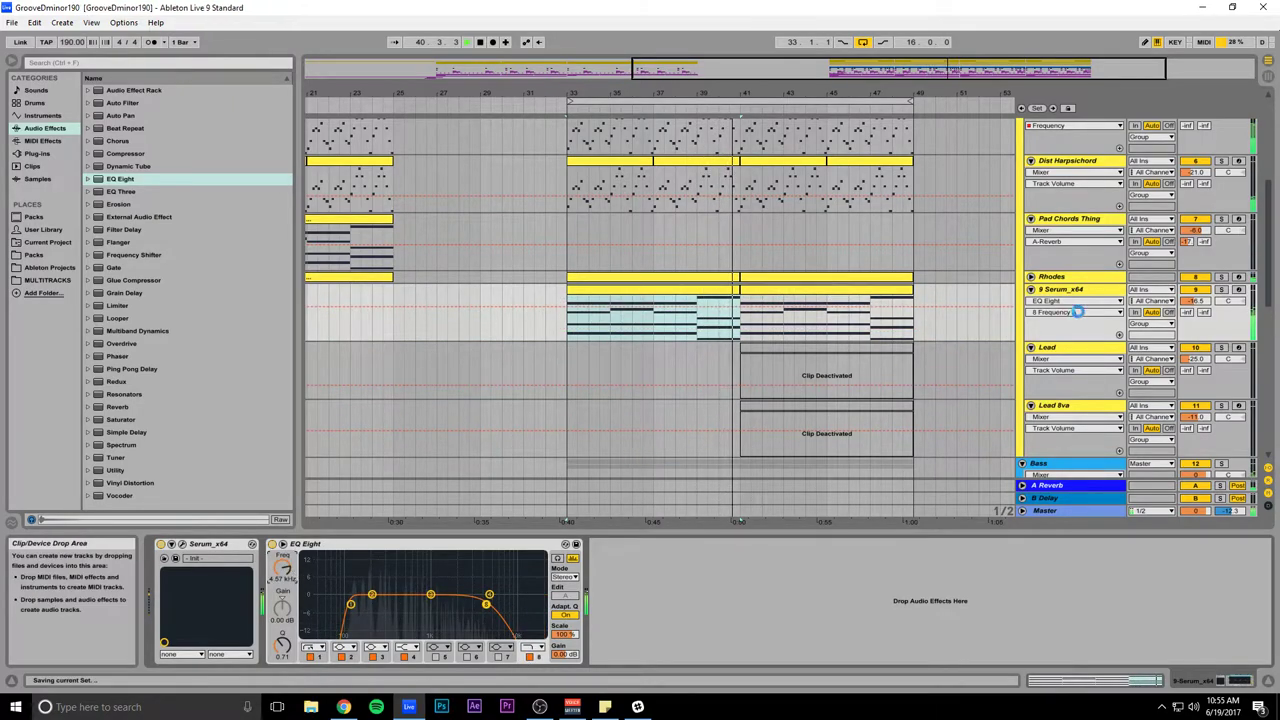
Step: Rename the Serum track as Drop Pad and save the set
{"action": "left_click", "coordinate": [1065, 291]}
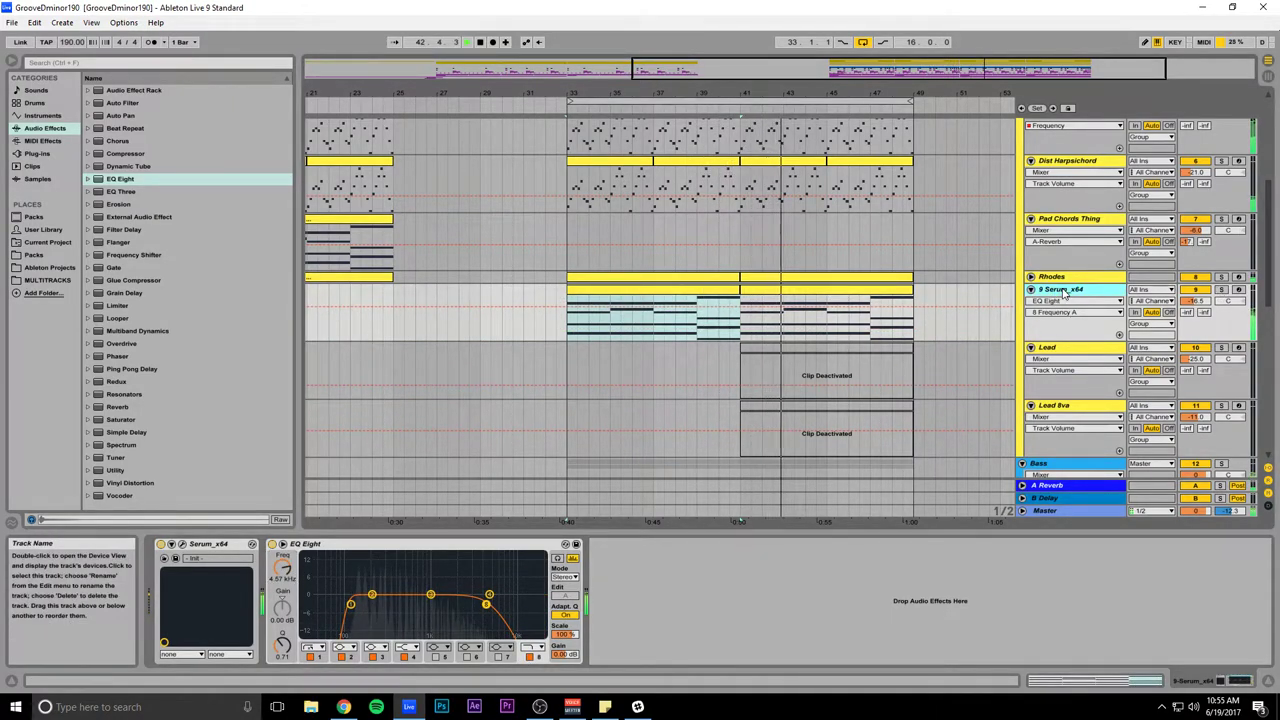
{"action": "type", "text": "Pad"}
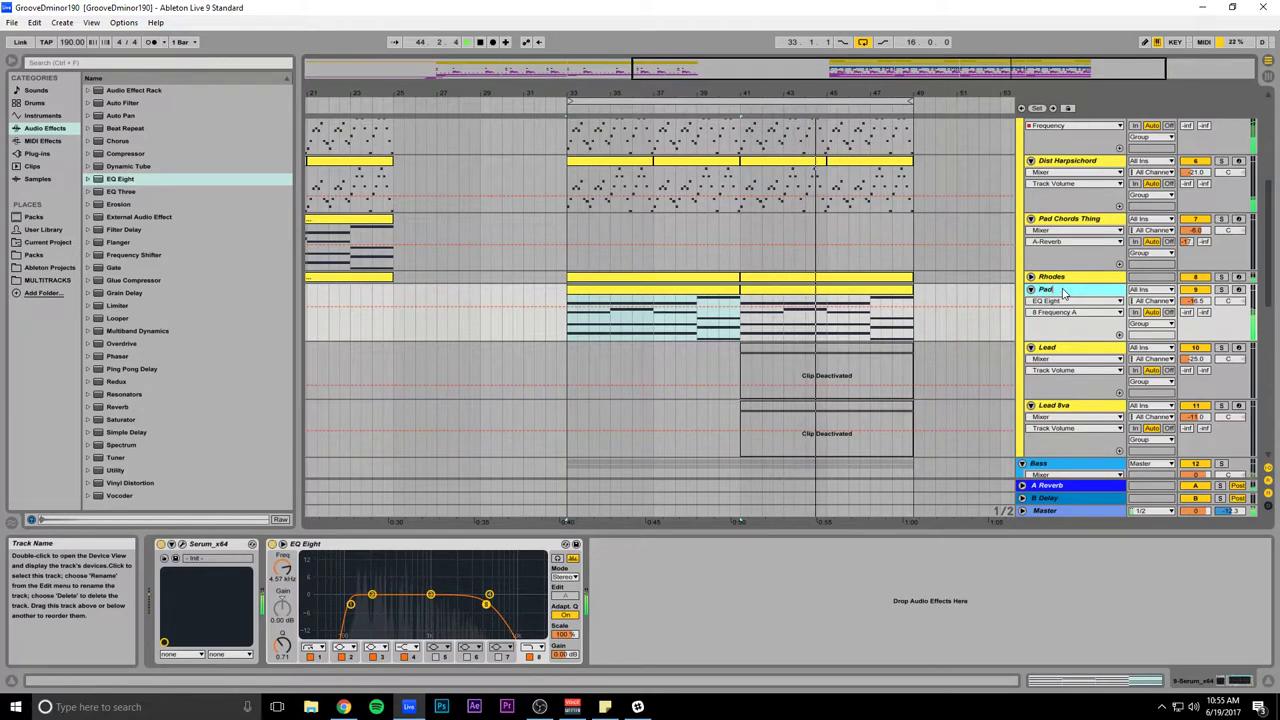
{"action": "key", "text": "BackSpace"}
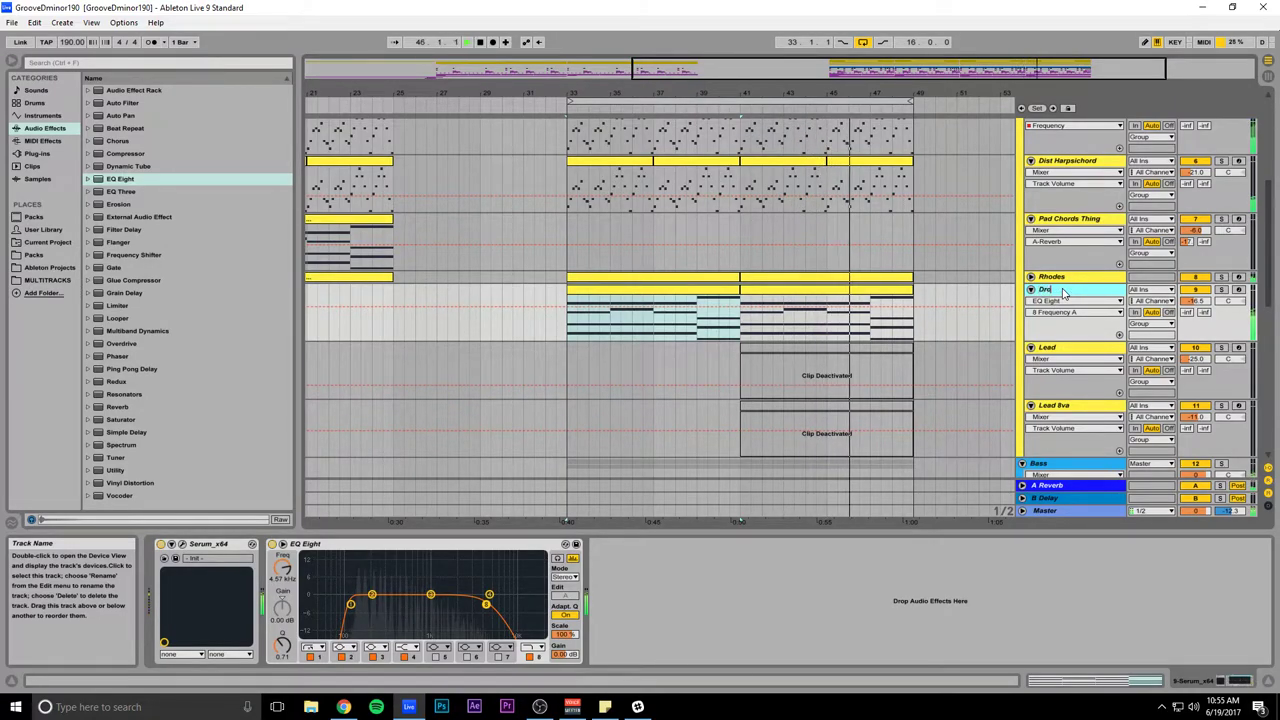
{"action": "type", "text": "d"}
{"action": "key", "text": "Return"}
{"action": "key", "text": "ctrl+s"}
Step: Set the Drop Pad track volume to -19.0 and briefly audition the mix
{"action": "key", "text": "space"}
{"action": "left_click", "coordinate": [1195, 301]}
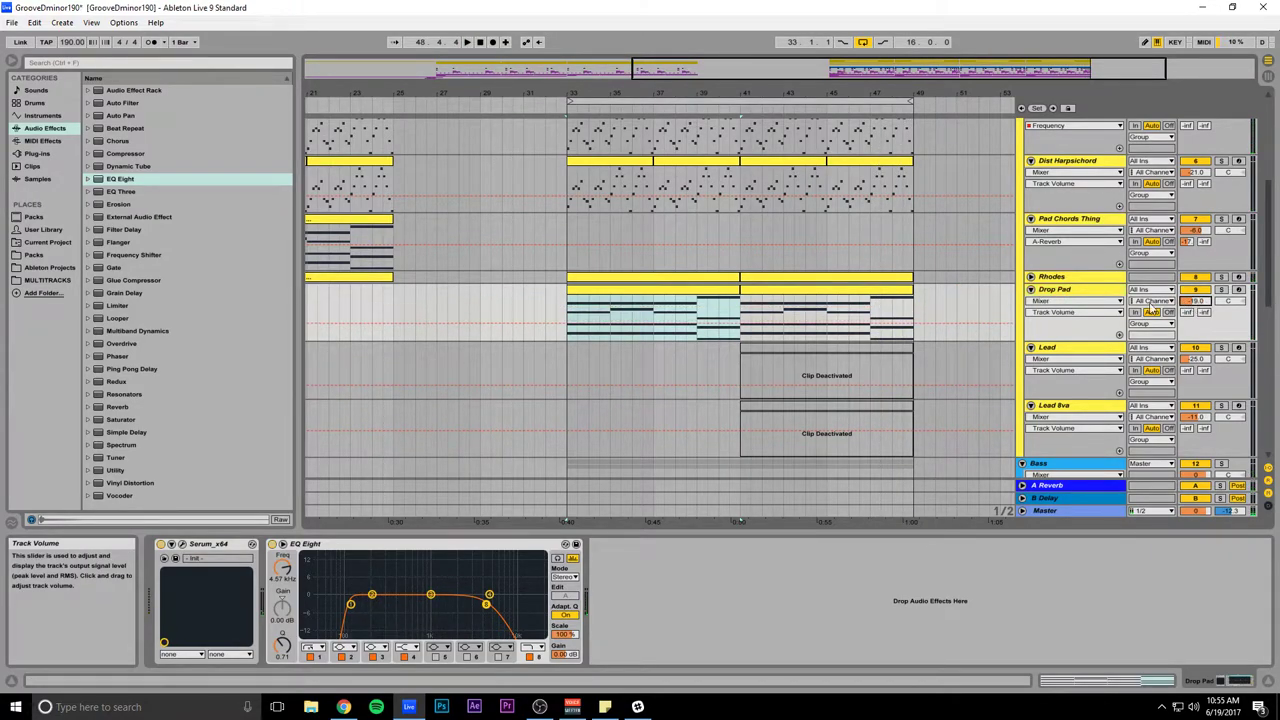
{"action": "key", "text": "space"}
{"action": "key", "text": "space"}
Step: Solo the Drop Pad and Rhodes tracks together and play them from bar 33
{"action": "left_click", "coordinate": [1221, 289]}
{"action": "left_click", "coordinate": [1221, 277], "text": "ctrl"}
{"action": "key", "text": "space"}
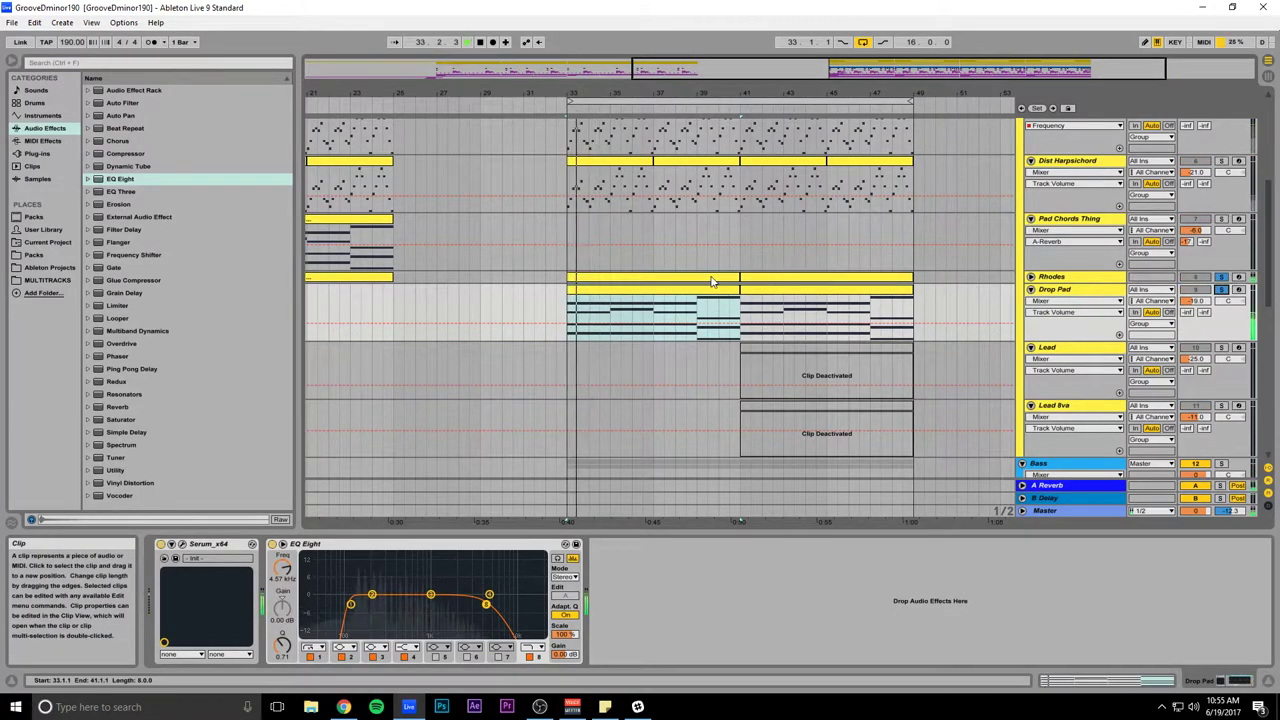
Step: Add EQ Eight to the Rhodes track with band 1 as a low cut at 105 Hz
{"action": "left_click", "coordinate": [797, 283]}
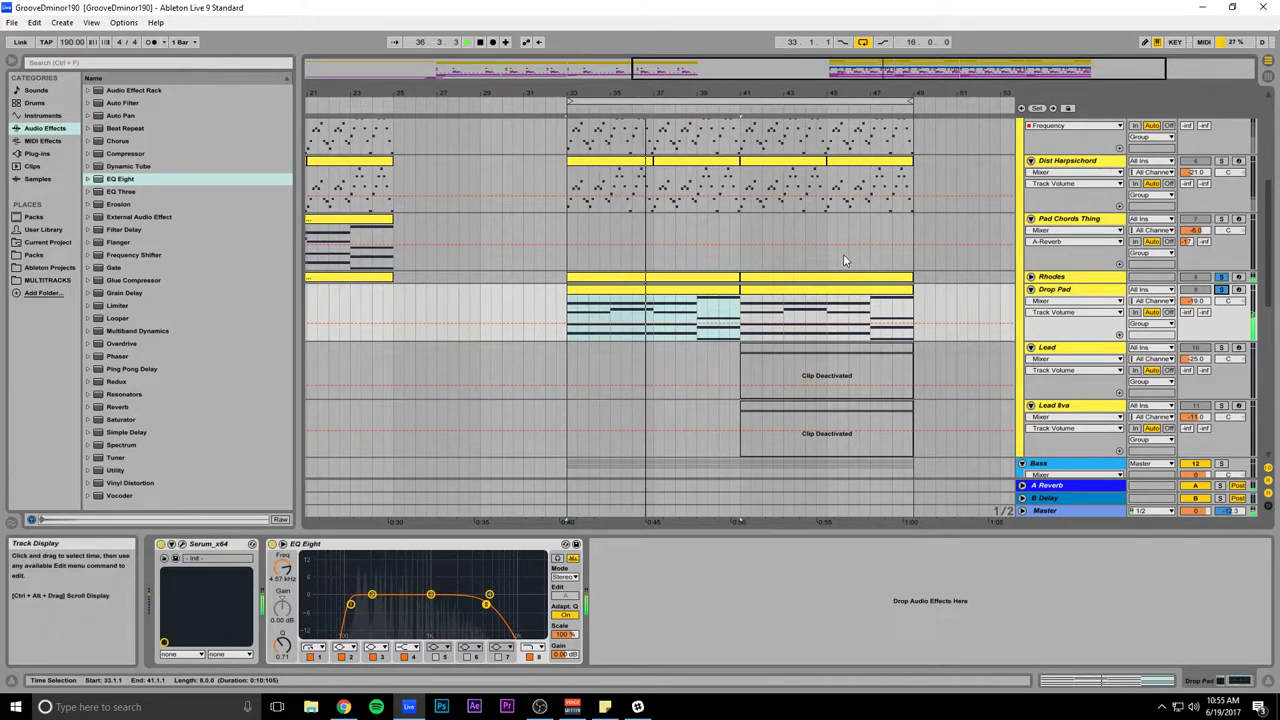
{"action": "left_click", "coordinate": [1071, 278]}
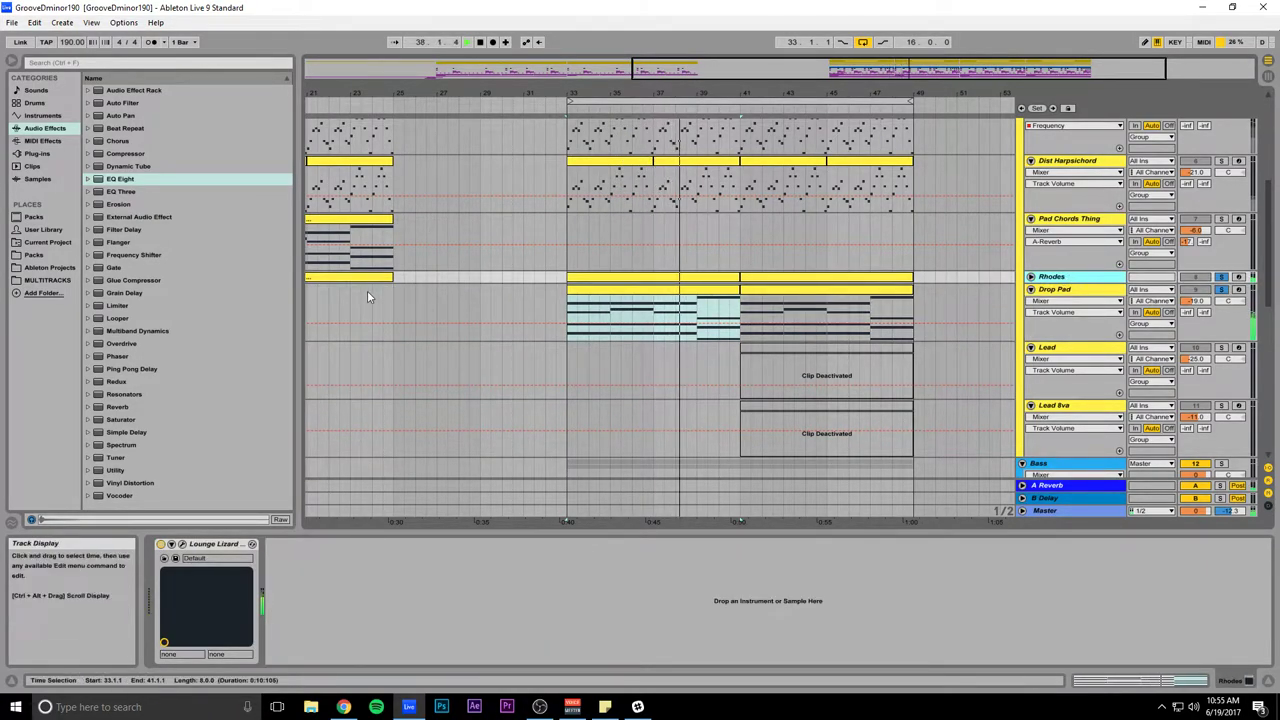
{"action": "mouse_move", "coordinate": [125, 179]}
{"action": "left_mouse_down"}
{"action": "mouse_move", "coordinate": [291, 366]}
{"action": "mouse_move", "coordinate": [345, 621]}
{"action": "mouse_move", "coordinate": [312, 604]}
{"action": "mouse_move", "coordinate": [348, 604]}
{"action": "left_mouse_up"}
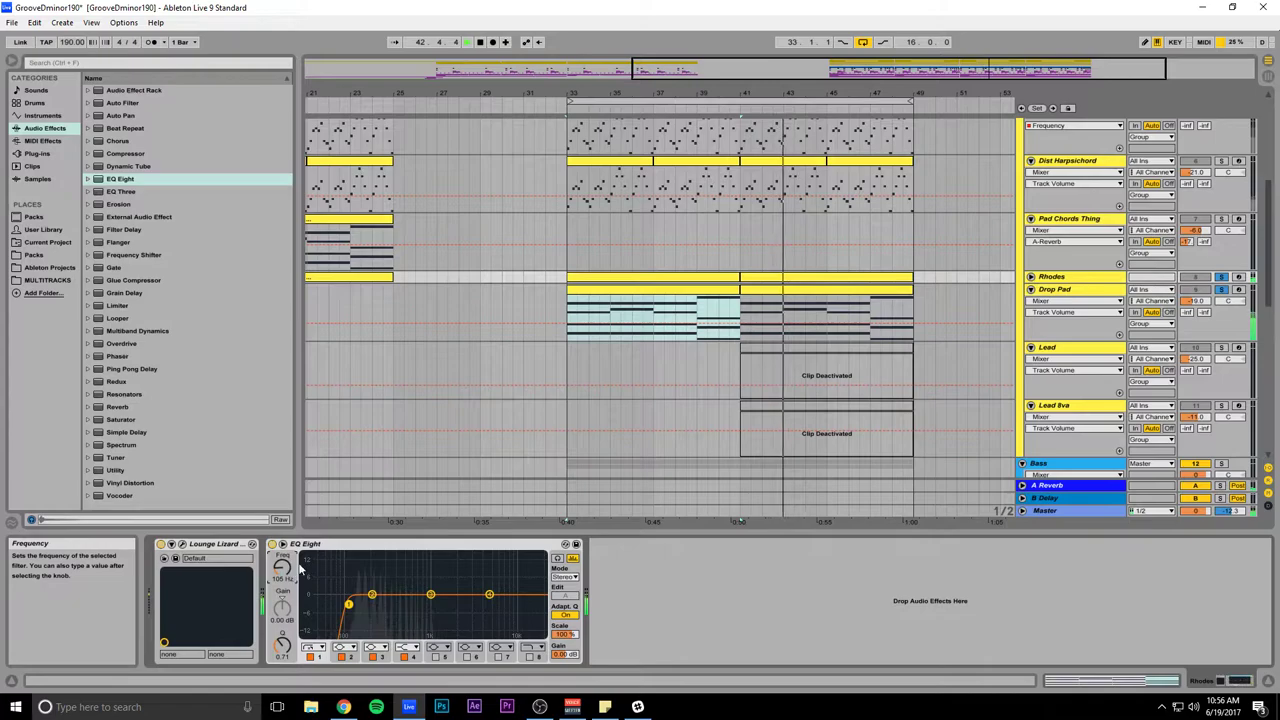
Step: Unsolo Drop Pad and Rhodes, replay the full mix from bar 33, and save the set
{"action": "left_click", "coordinate": [1223, 289]}
{"action": "key", "text": "space"}
{"action": "key", "text": "space"}
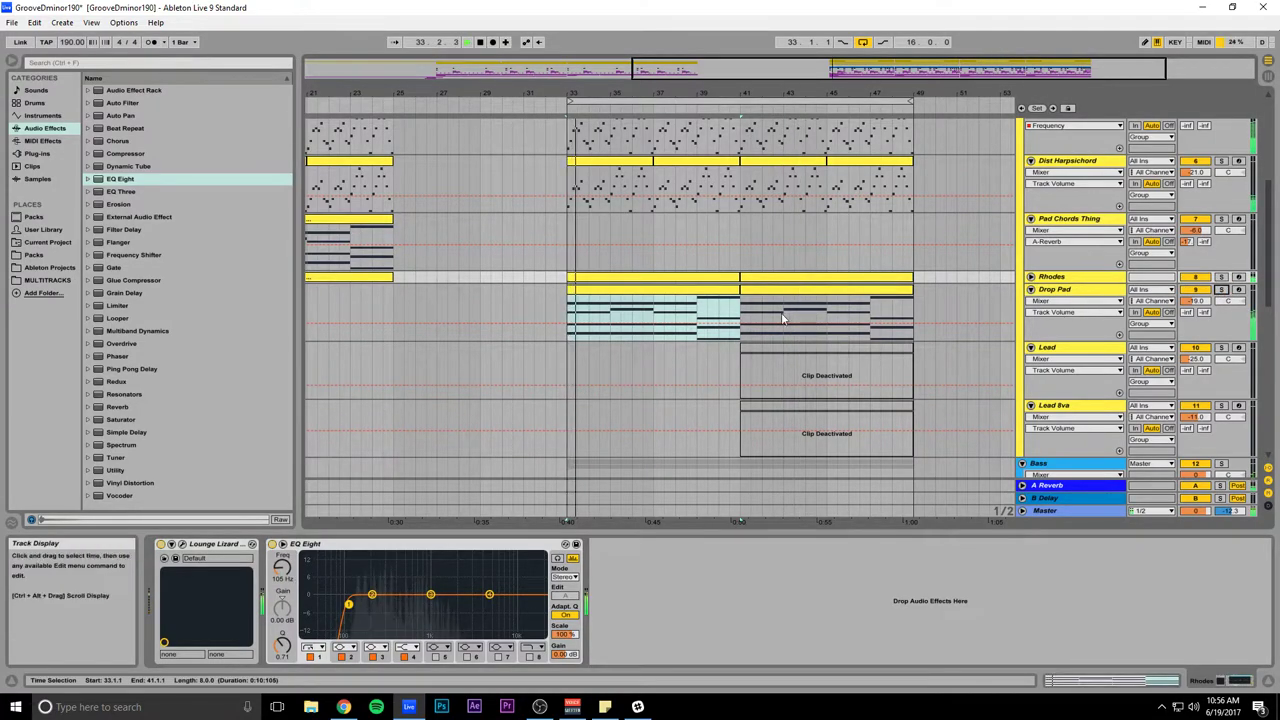
{"action": "key", "text": "ctrl+s"}
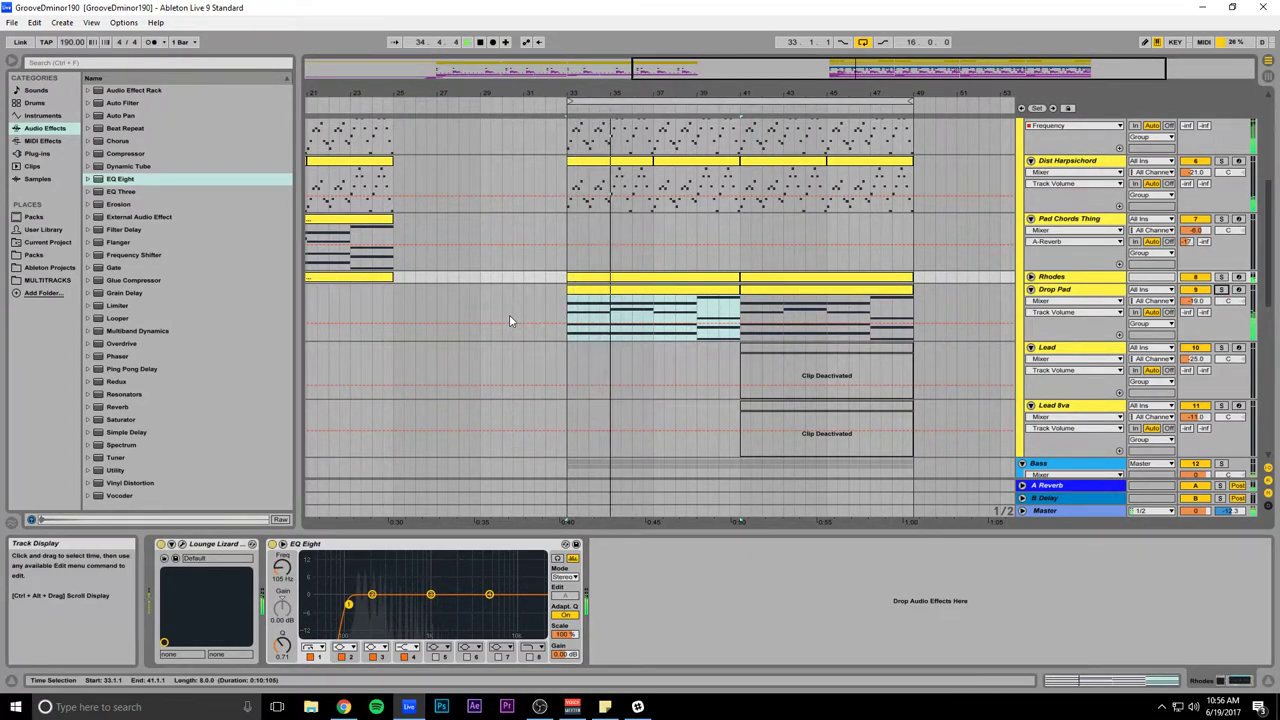
Step: Load ValhallaRoom_x64 after EQ Eight on the Drop Pad track and solo the track
{"action": "scroll", "coordinate": [507, 342], "scroll_direction": "up", "scroll_amount": 5}
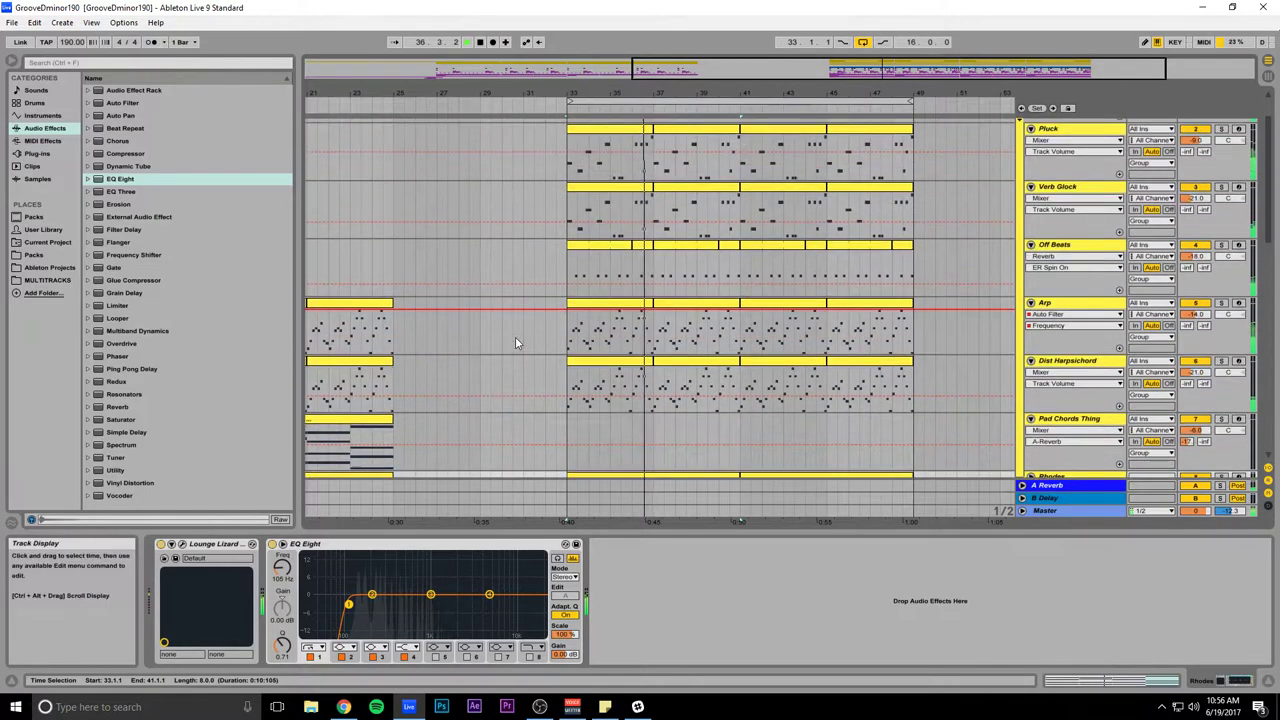
{"action": "scroll", "coordinate": [524, 370], "scroll_direction": "down", "scroll_amount": 4}
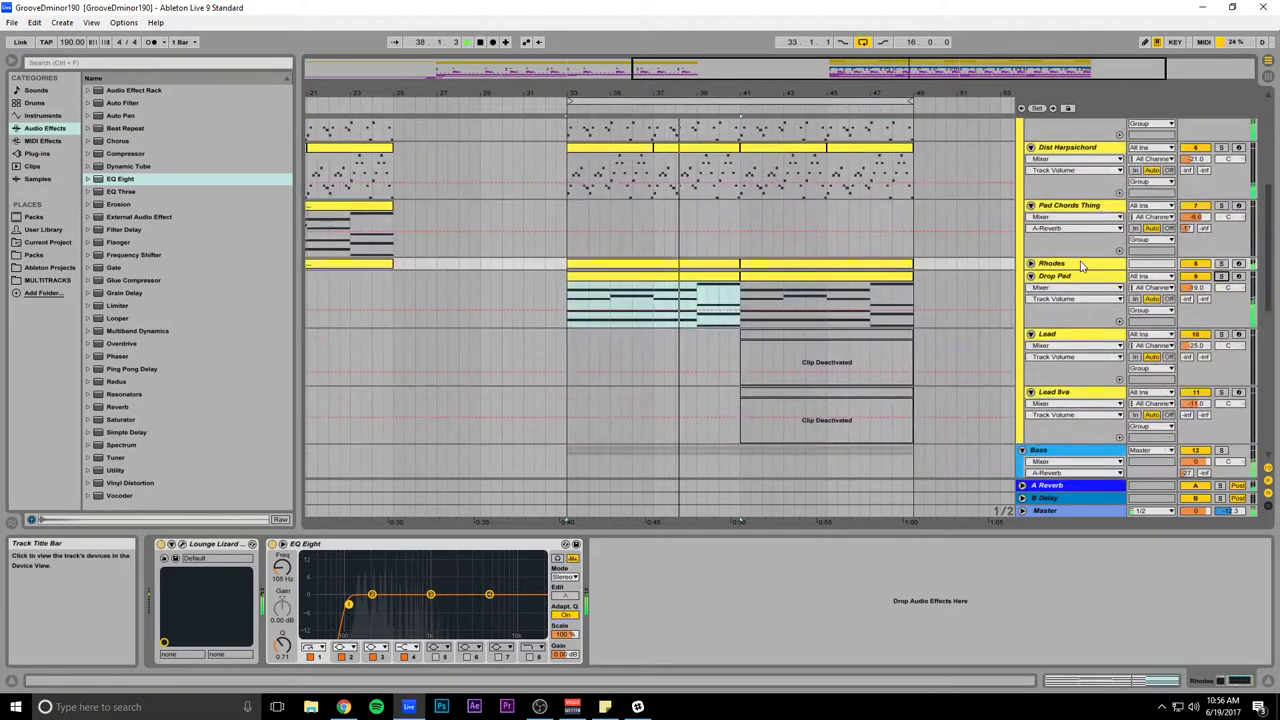
{"action": "left_click", "coordinate": [1078, 276]}
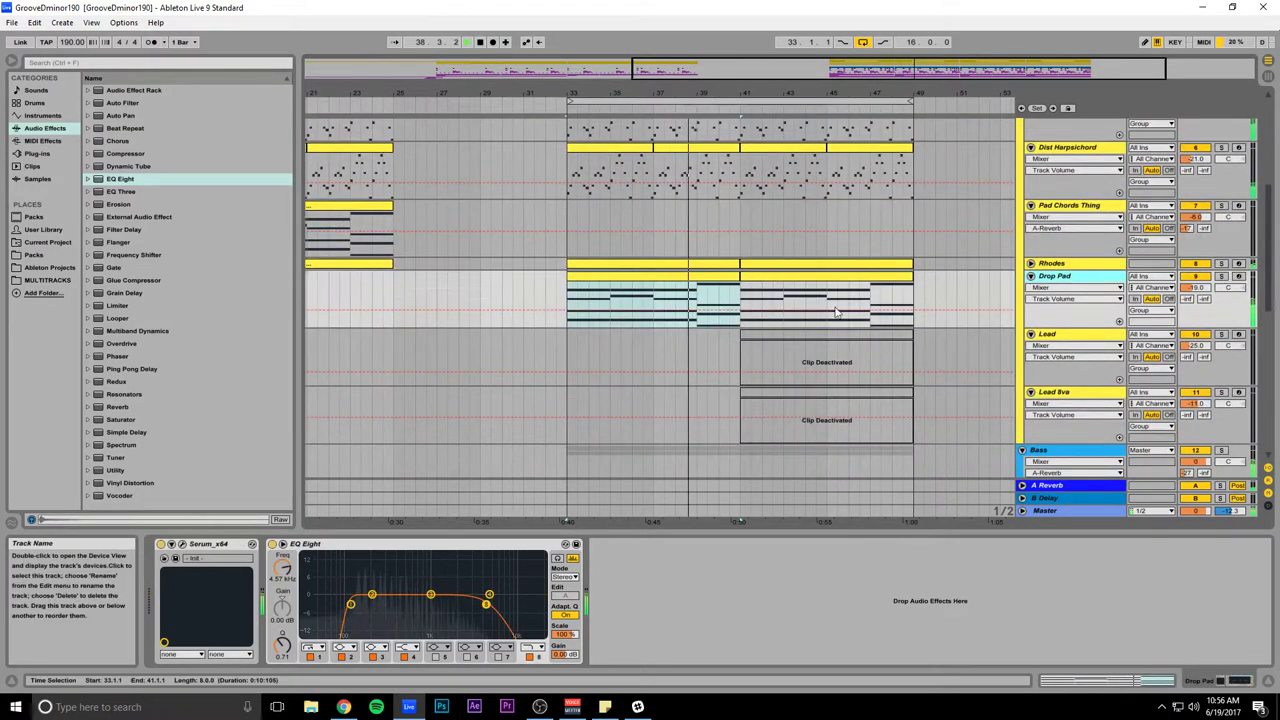
{"action": "left_click", "coordinate": [37, 153]}
{"action": "left_click_drag", "start_coordinate": [135, 343], "coordinate": [677, 617]}
{"action": "left_click", "coordinate": [1221, 276]}
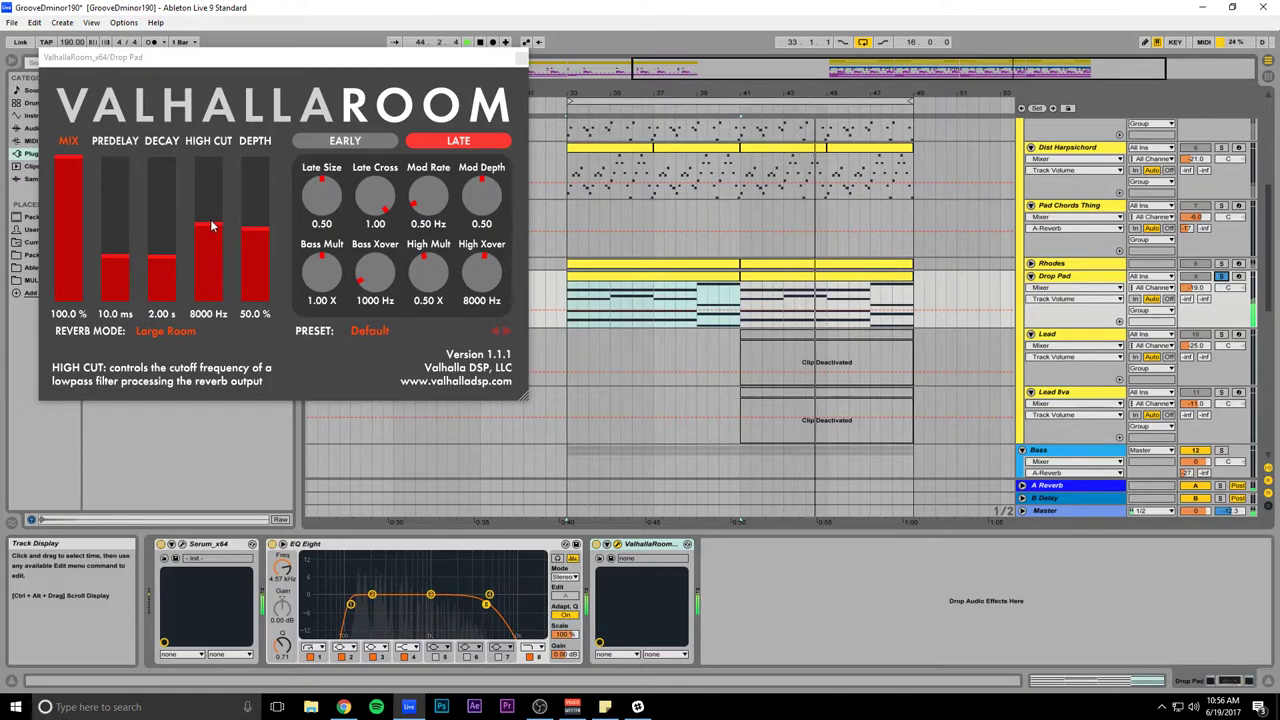
Step: On the Drop Pad's ValhallaRoom, set the high cut to 10670 Hz and the mix to 52.1%, unsoloing the track
{"action": "left_click_drag", "start_coordinate": [211, 226], "coordinate": [211, 204]}
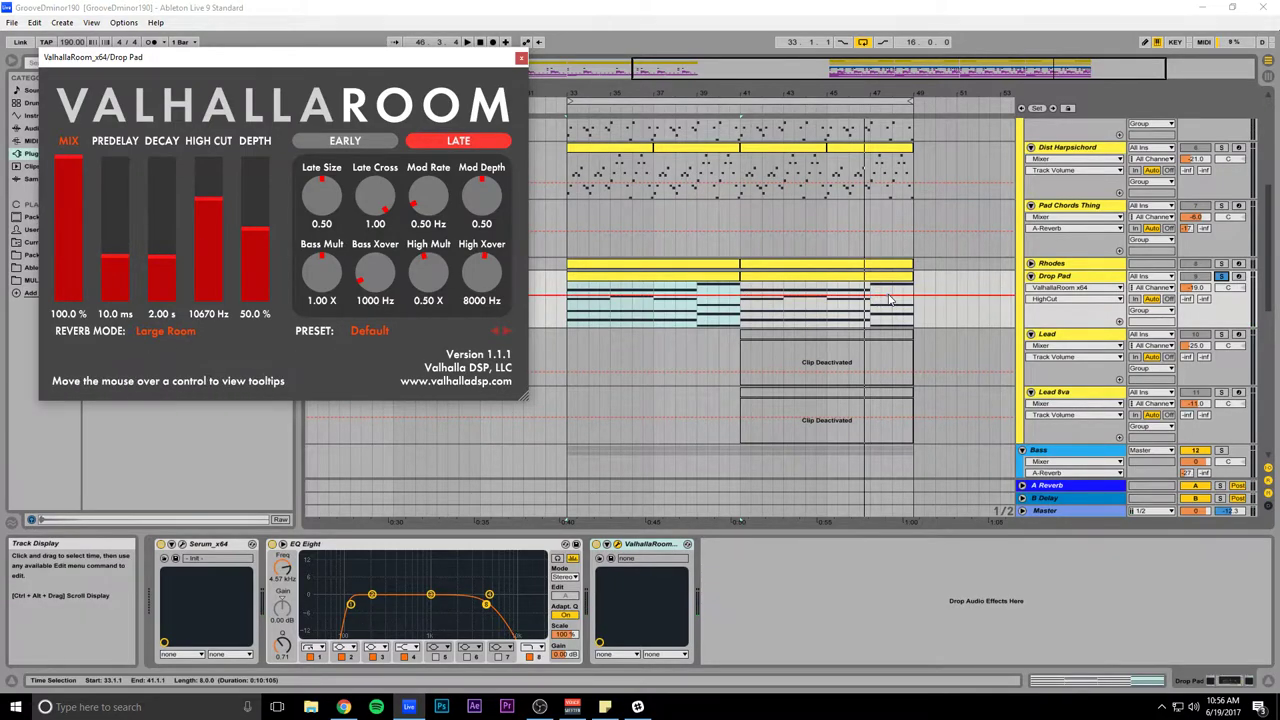
{"action": "left_click", "coordinate": [1221, 277]}
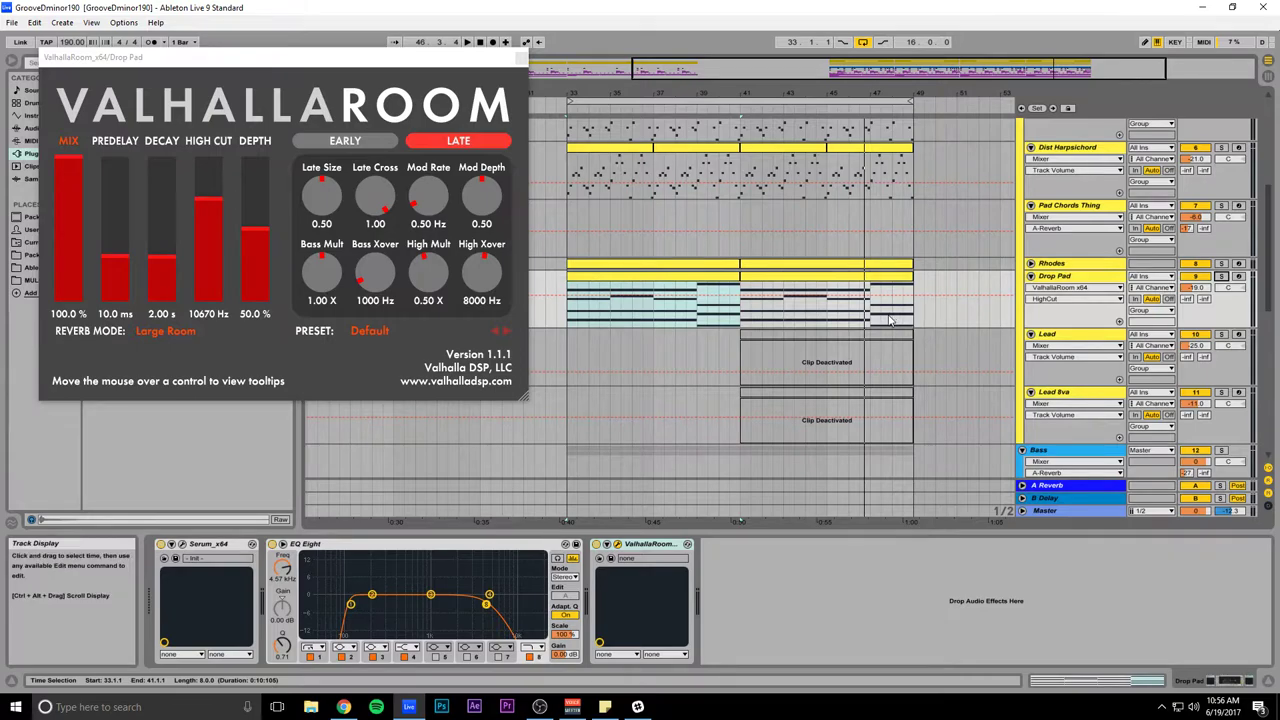
{"action": "key", "text": "space"}
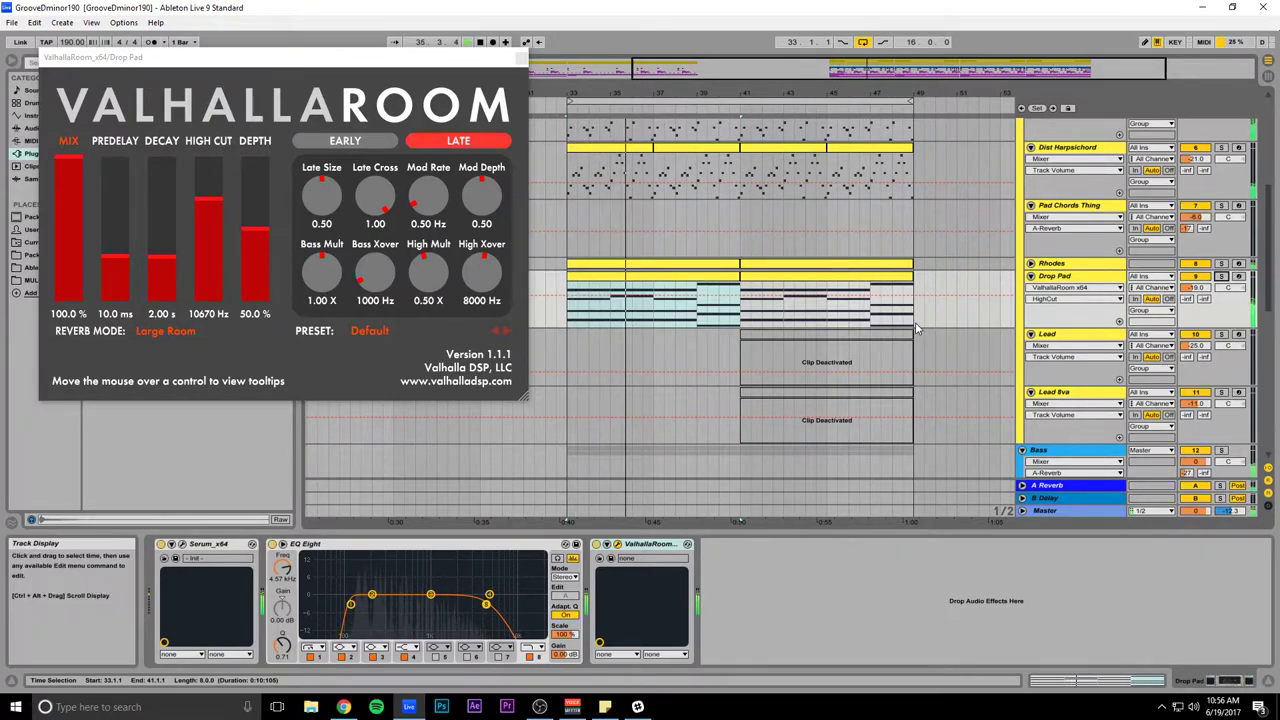
{"action": "left_click", "coordinate": [70, 238]}
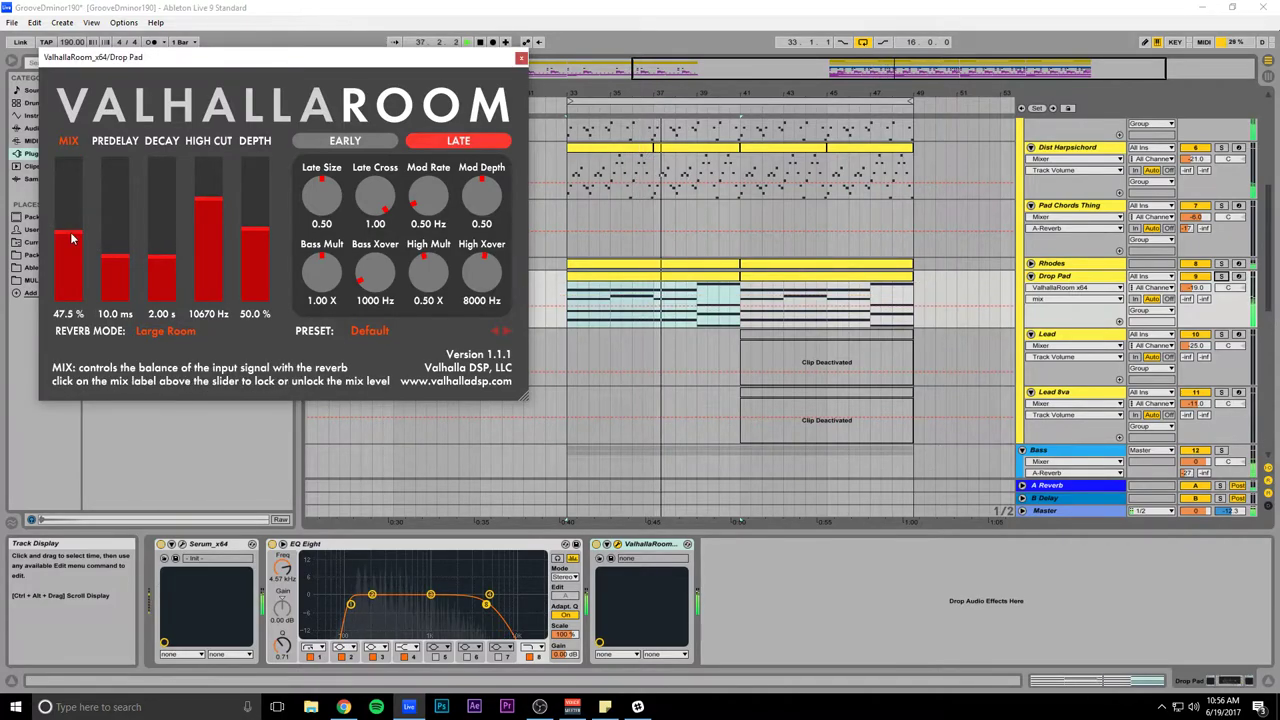
{"action": "left_click_drag", "start_coordinate": [70, 238], "coordinate": [72, 231]}
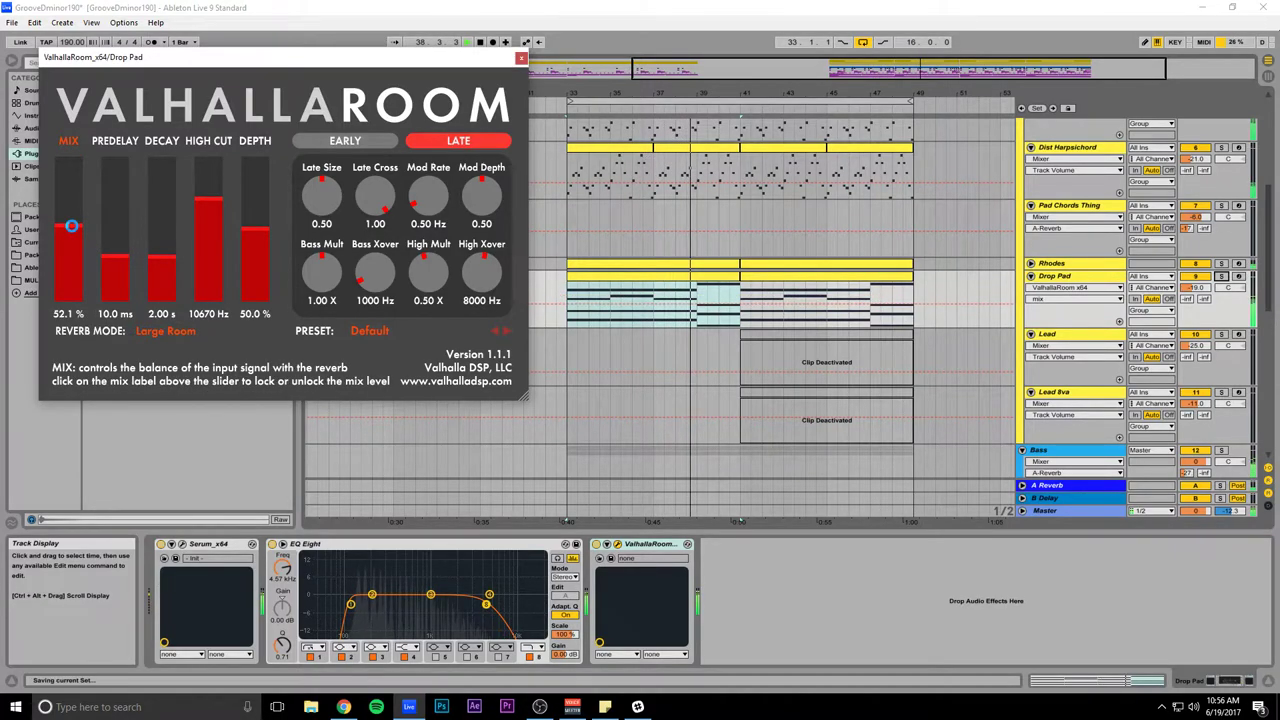
Step: Enable the Compressor effect with Multiband in the Drop Pad's Serum while soloed, and return to the full mix
{"action": "left_click", "coordinate": [1221, 276]}
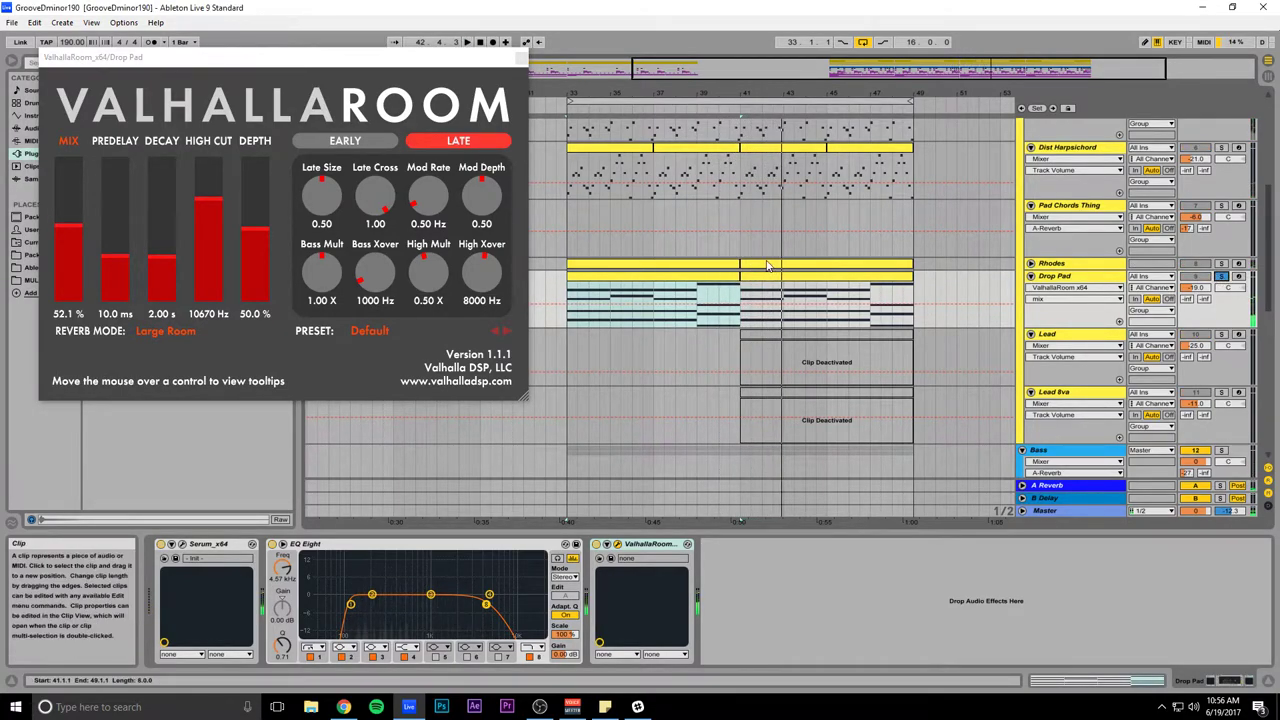
{"action": "left_click", "coordinate": [185, 543]}
{"action": "left_click", "coordinate": [198, 89]}
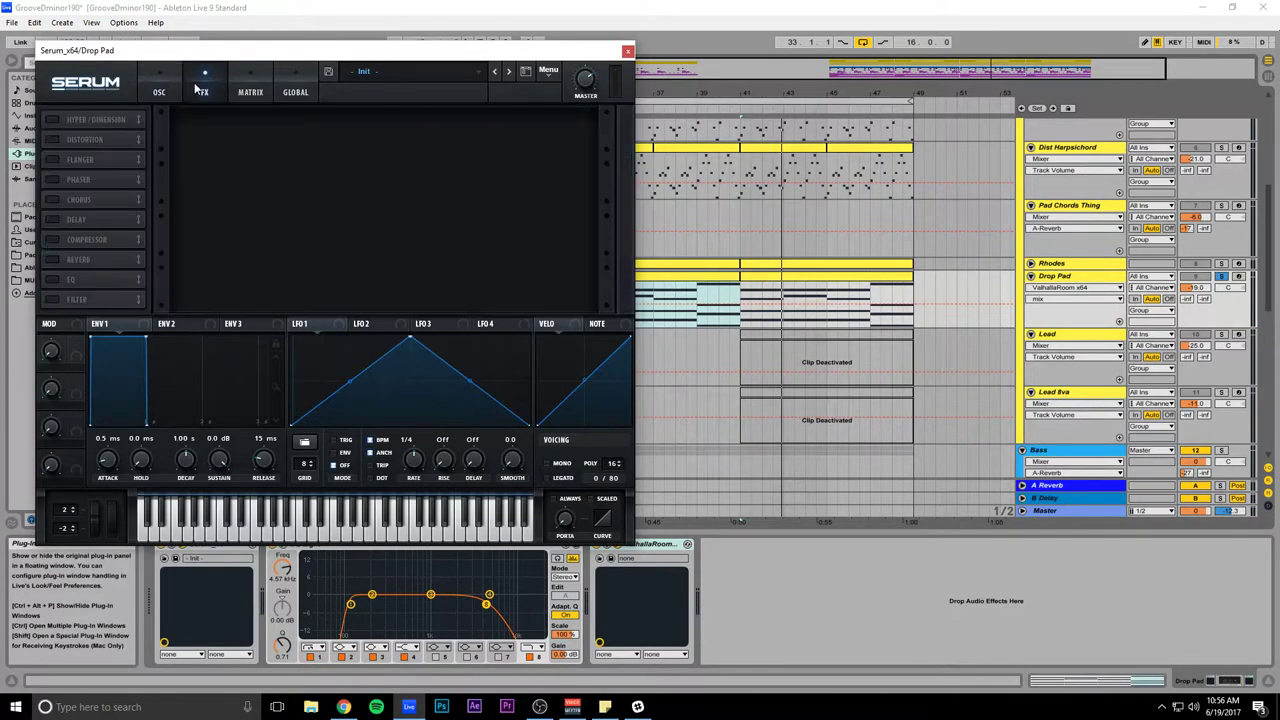
{"action": "left_click", "coordinate": [50, 239]}
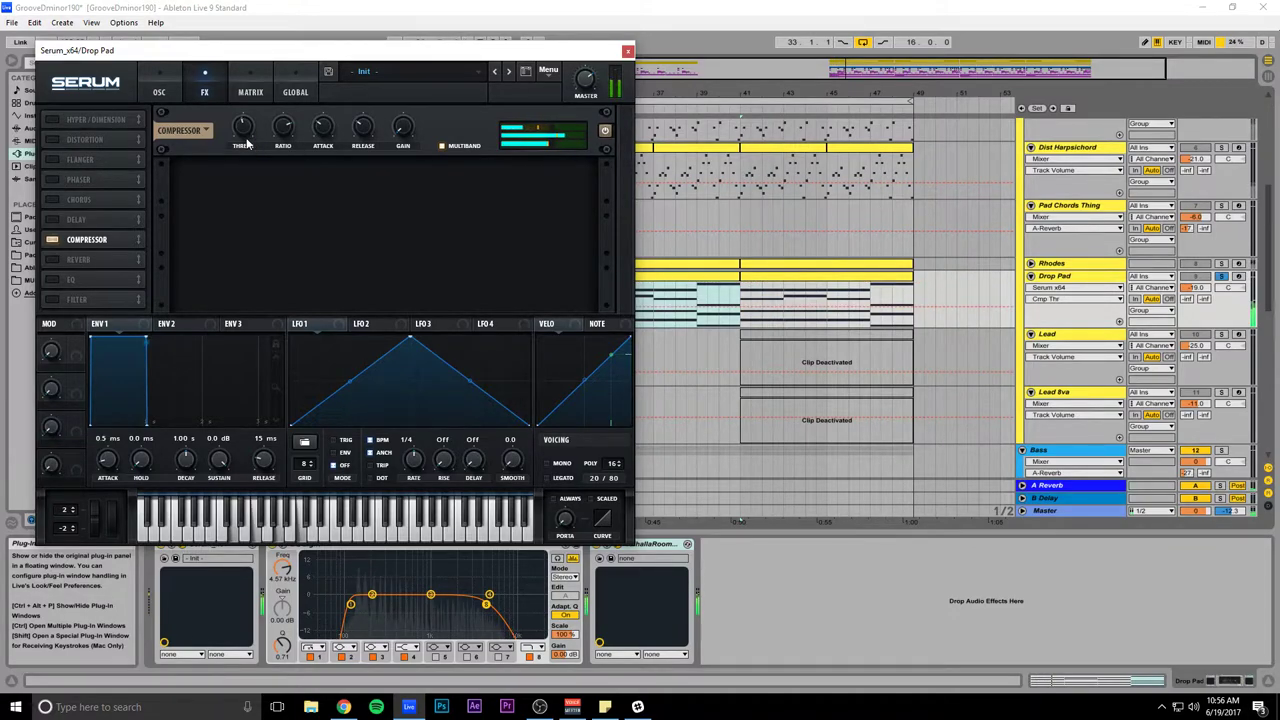
{"action": "left_click", "coordinate": [1221, 277]}
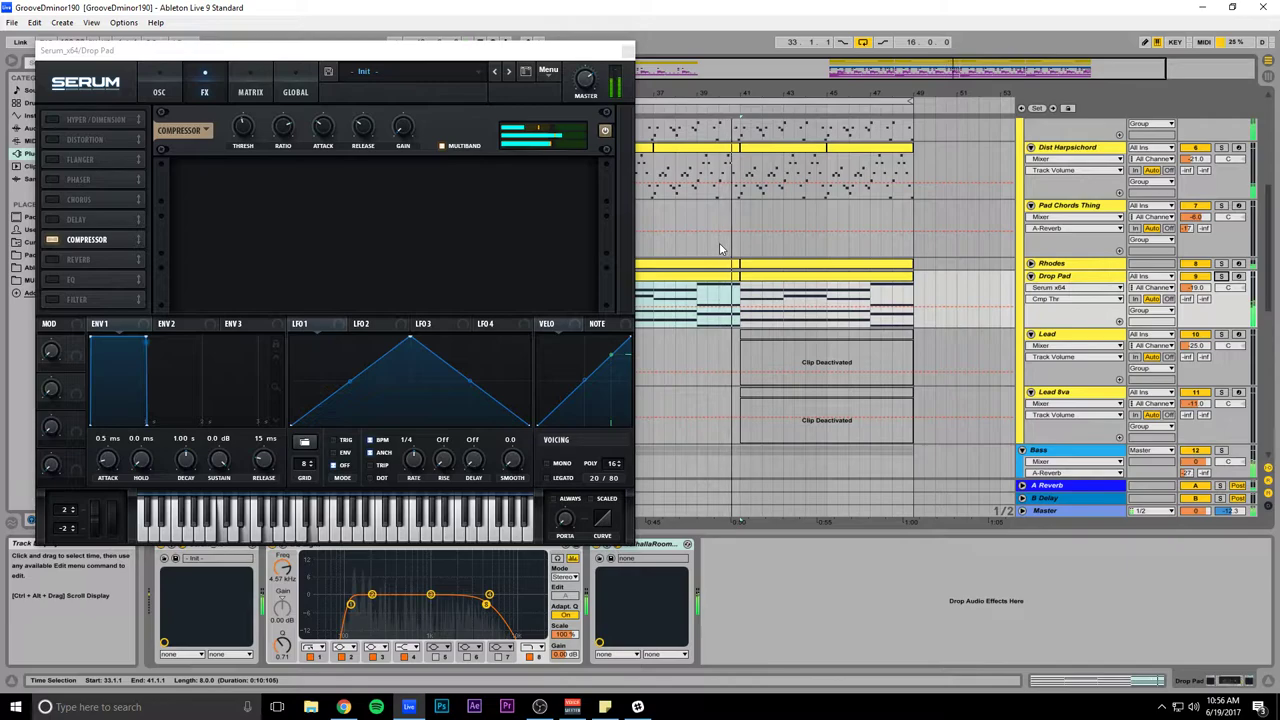
{"action": "left_click", "coordinate": [628, 50]}
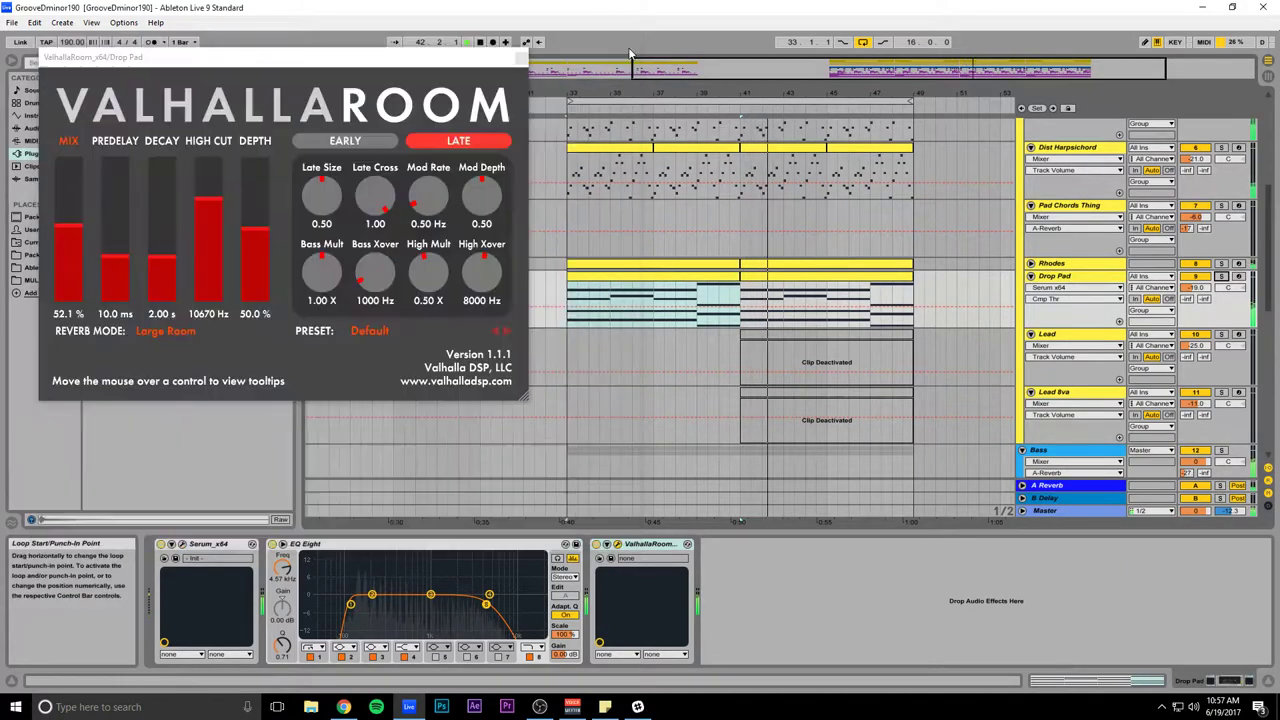
Step: Close the ValhallaRoom window and collapse the expanded instrument, bass and hi-hat tracks in the arrangement
{"action": "left_click_drag", "start_coordinate": [921, 77], "coordinate": [921, 40]}
{"action": "left_click", "coordinate": [521, 58]}
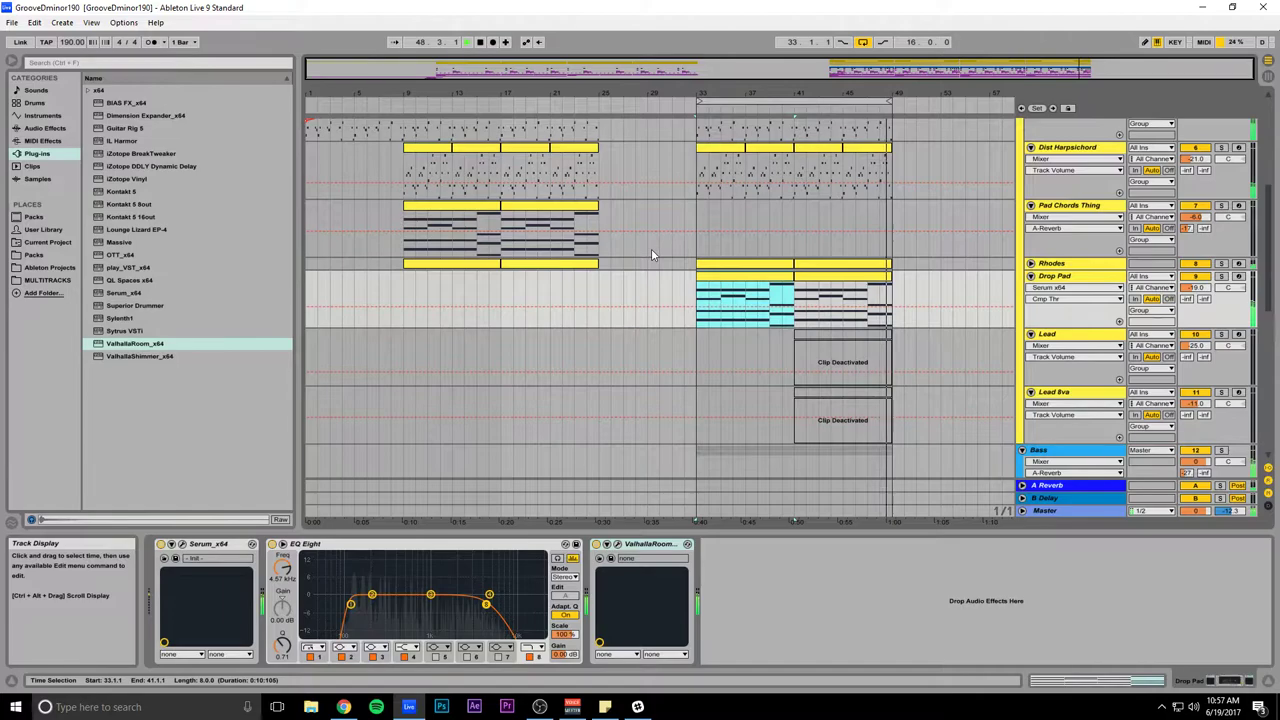
{"action": "scroll", "coordinate": [651, 248], "scroll_direction": "up", "scroll_amount": 2}
{"action": "scroll", "coordinate": [651, 255], "scroll_direction": "up", "scroll_amount": 5}
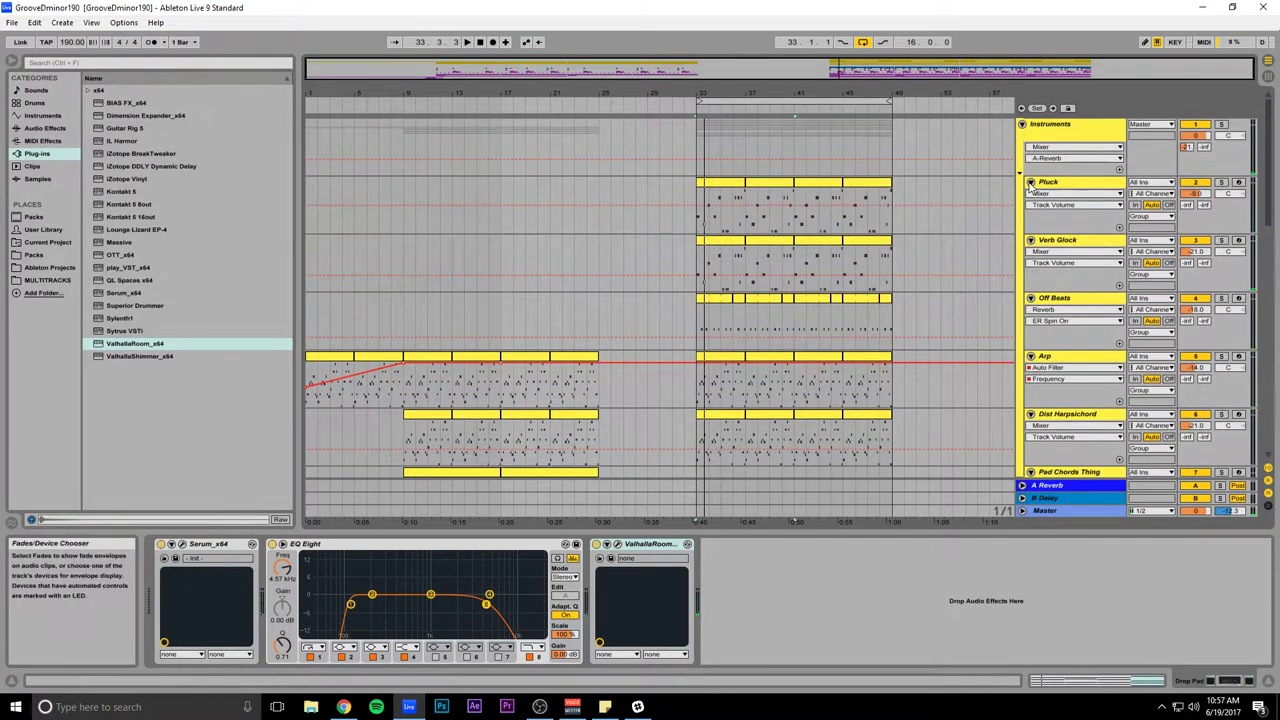
{"action": "scroll", "coordinate": [657, 243], "scroll_direction": "down", "scroll_amount": 10}
{"action": "scroll", "coordinate": [657, 243], "scroll_direction": "up", "scroll_amount": 2}
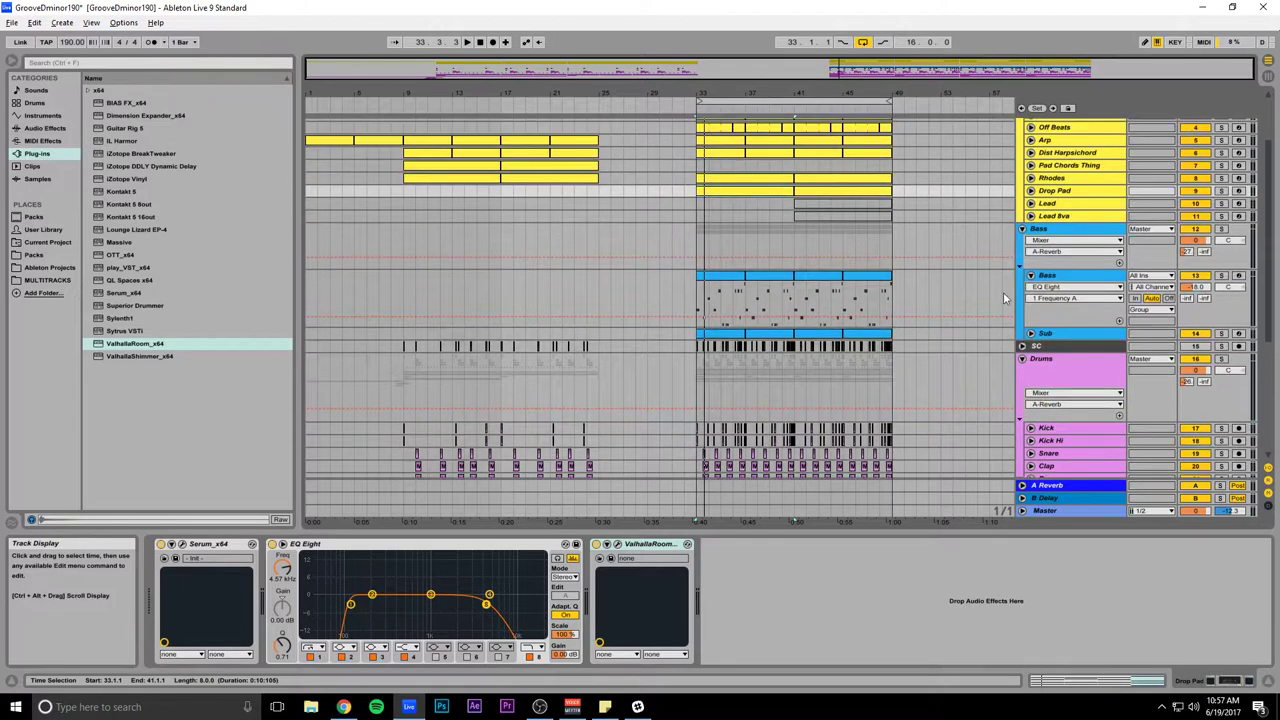
{"action": "left_click", "coordinate": [1030, 276]}
{"action": "scroll", "coordinate": [909, 328], "scroll_direction": "down", "scroll_amount": 2}
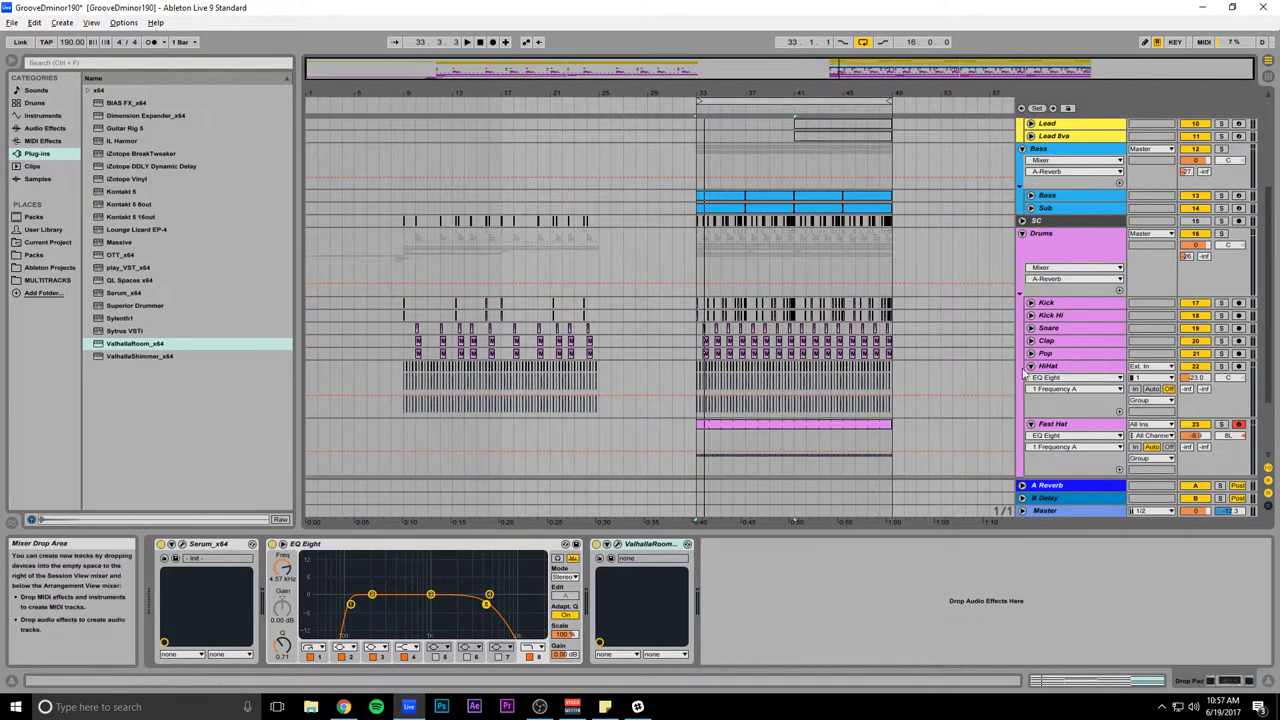
{"action": "scroll", "coordinate": [712, 282], "scroll_direction": "up", "scroll_amount": 3}
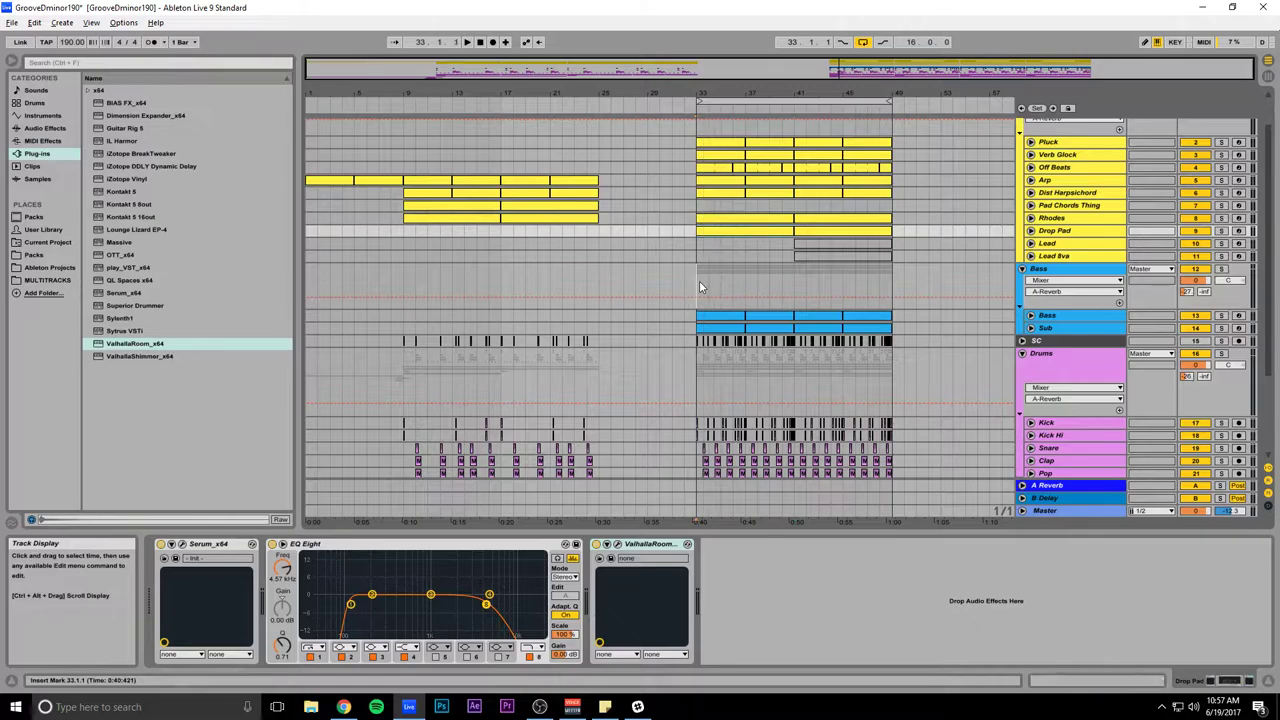
Step: Save the set, turn off the arrangement loop, and play the song from bar 1
{"action": "left_click", "coordinate": [700, 284]}
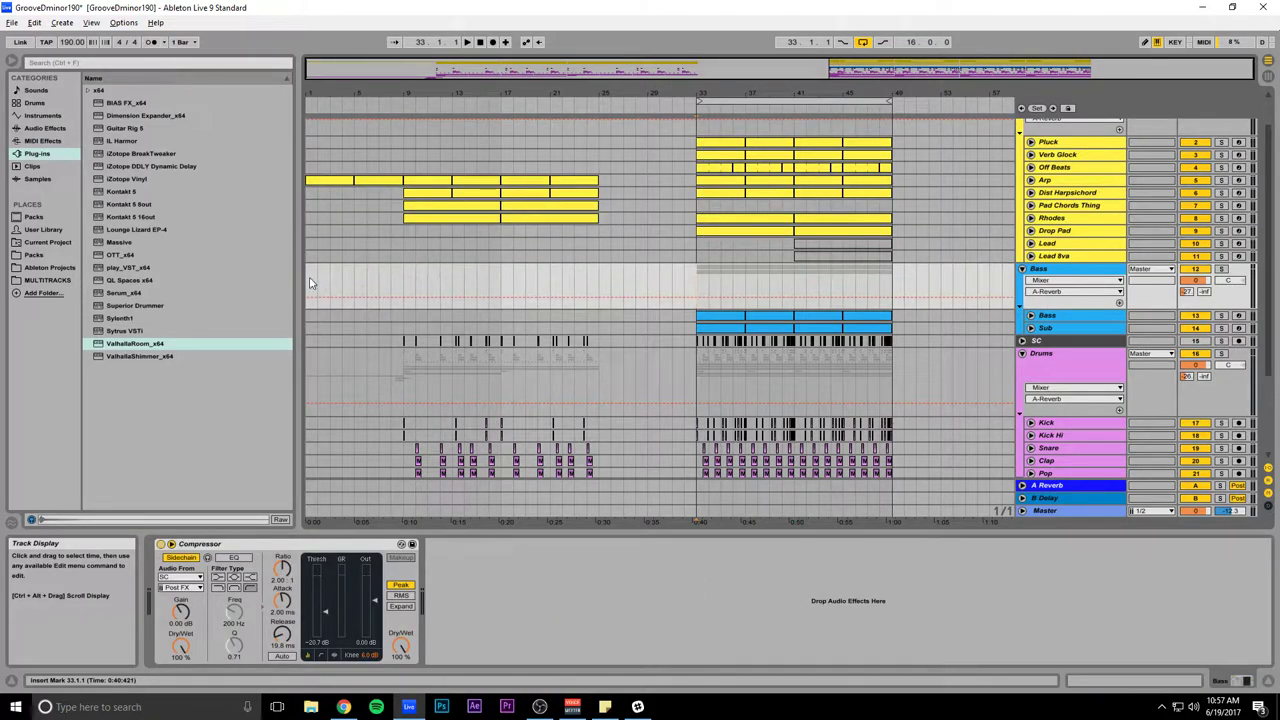
{"action": "key", "text": "space"}
{"action": "left_click_drag", "start_coordinate": [427, 69], "coordinate": [397, 91]}
{"action": "key", "text": "ctrl+s"}
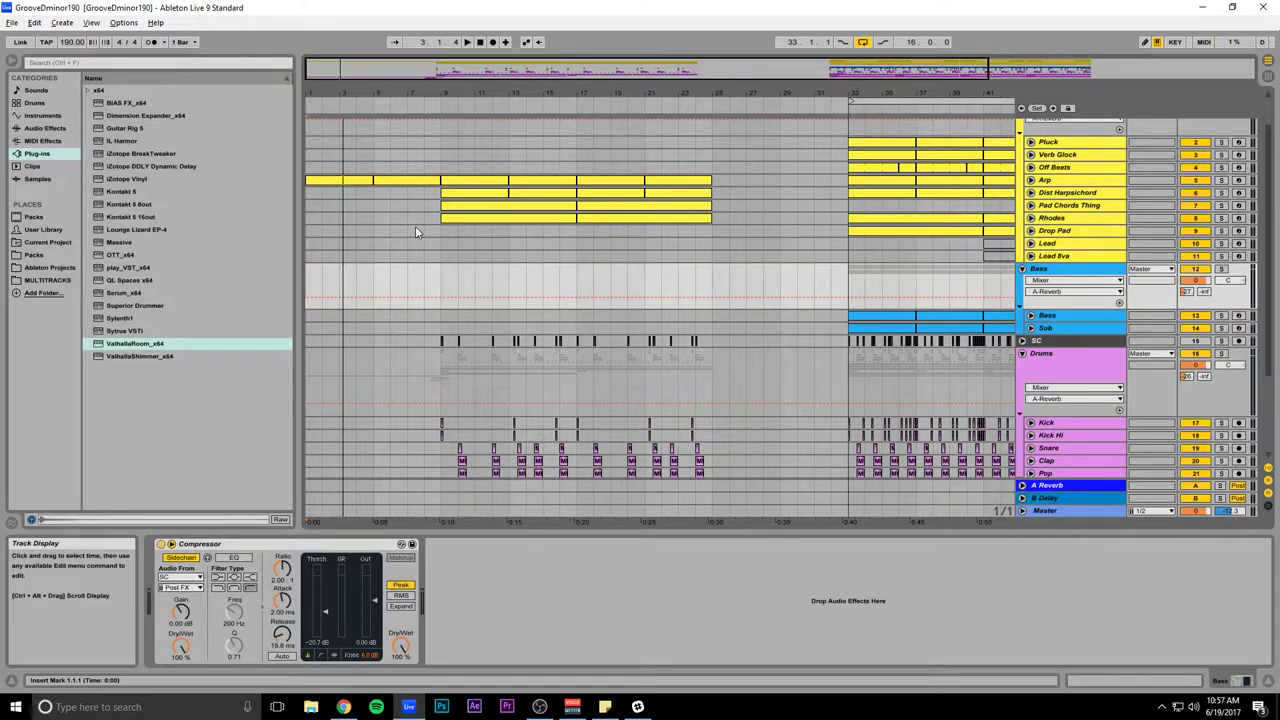
{"action": "left_click", "coordinate": [864, 43]}
{"action": "left_click_drag", "start_coordinate": [786, 69], "coordinate": [603, 77]}
{"action": "key", "text": "space"}
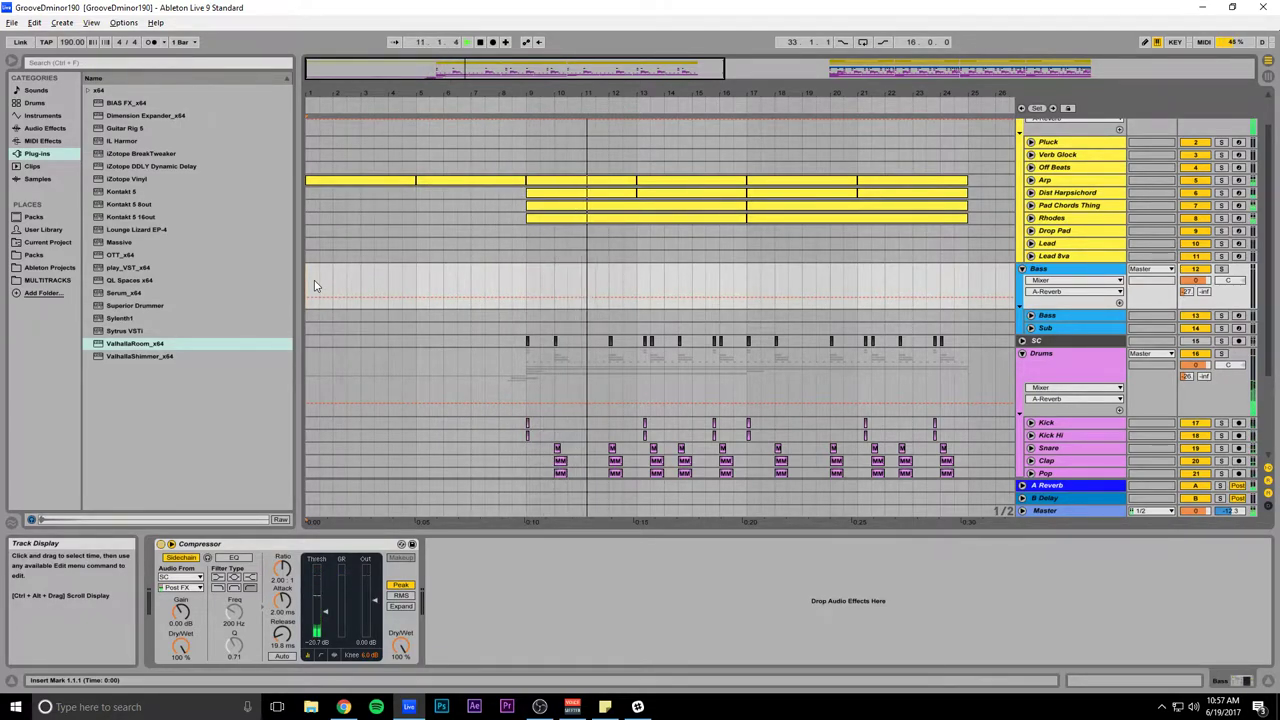
Step: Expand the Pad Chords Thing track and play the arrangement from bar 9
{"action": "left_click", "coordinate": [1031, 206]}
{"action": "key", "text": "space"}
{"action": "key", "text": "space"}
{"action": "left_click", "coordinate": [528, 235]}
{"action": "key", "text": "space"}
Step: Set the LFO 1 mode to Trig in the Pad Chords Thing track's Serum and close the plug-in window
{"action": "left_click", "coordinate": [1077, 206]}
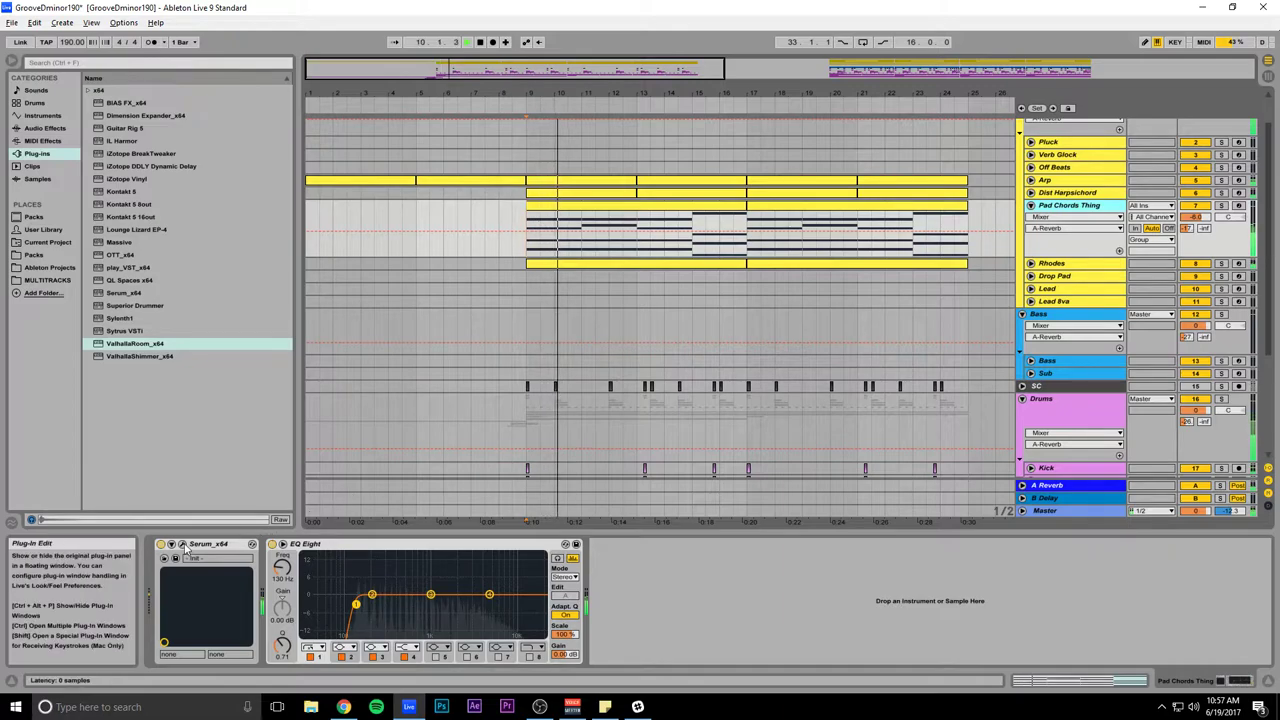
{"action": "left_click", "coordinate": [182, 545]}
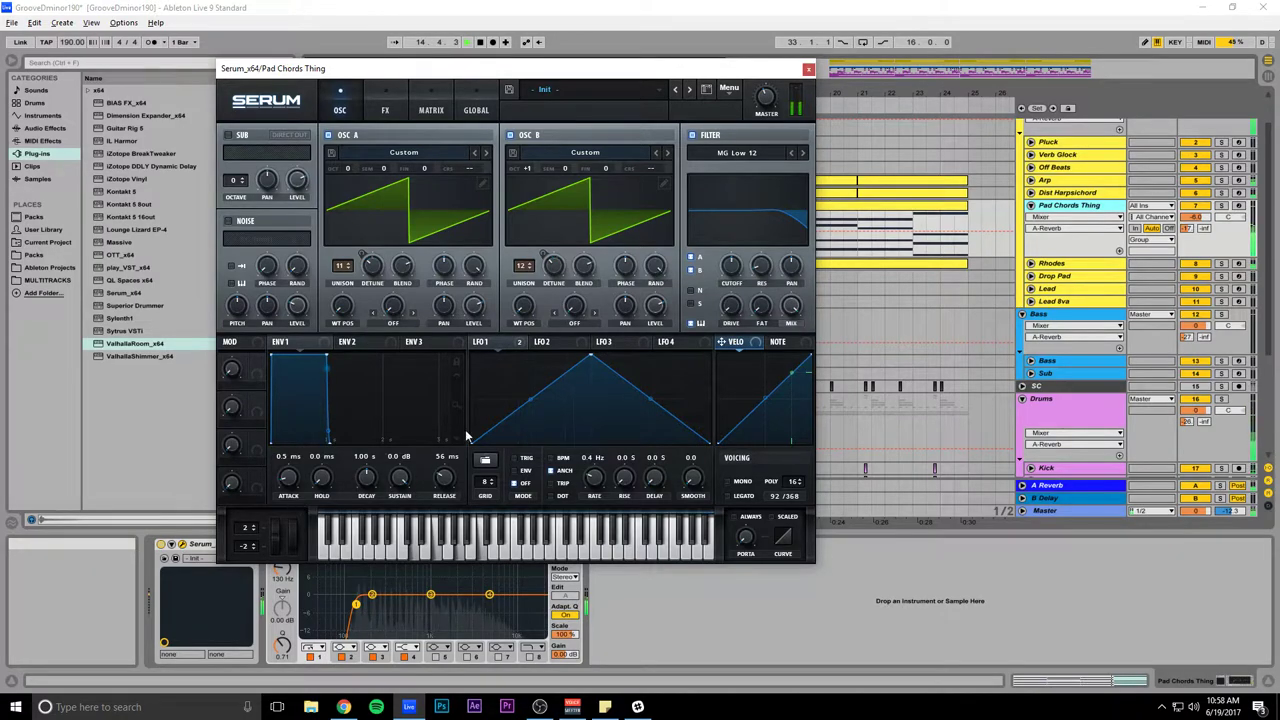
{"action": "left_click_drag", "start_coordinate": [479, 76], "coordinate": [706, 123]}
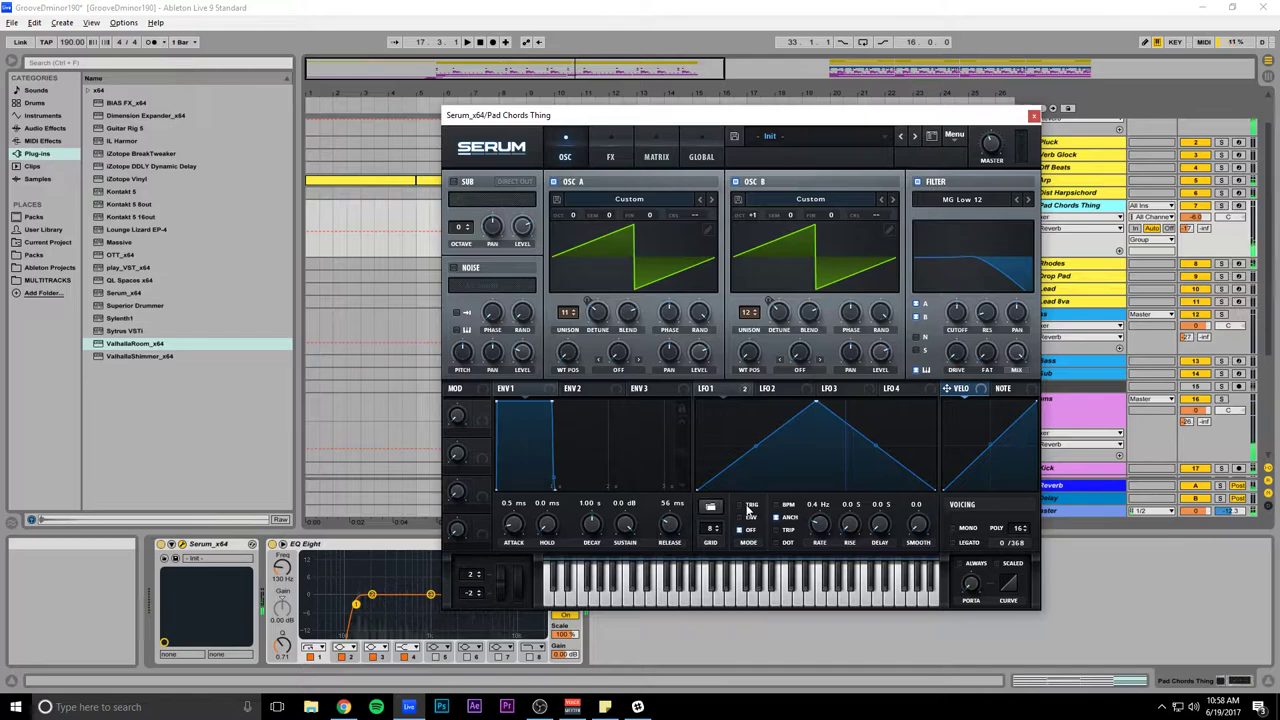
{"action": "mouse_move", "coordinate": [742, 509]}
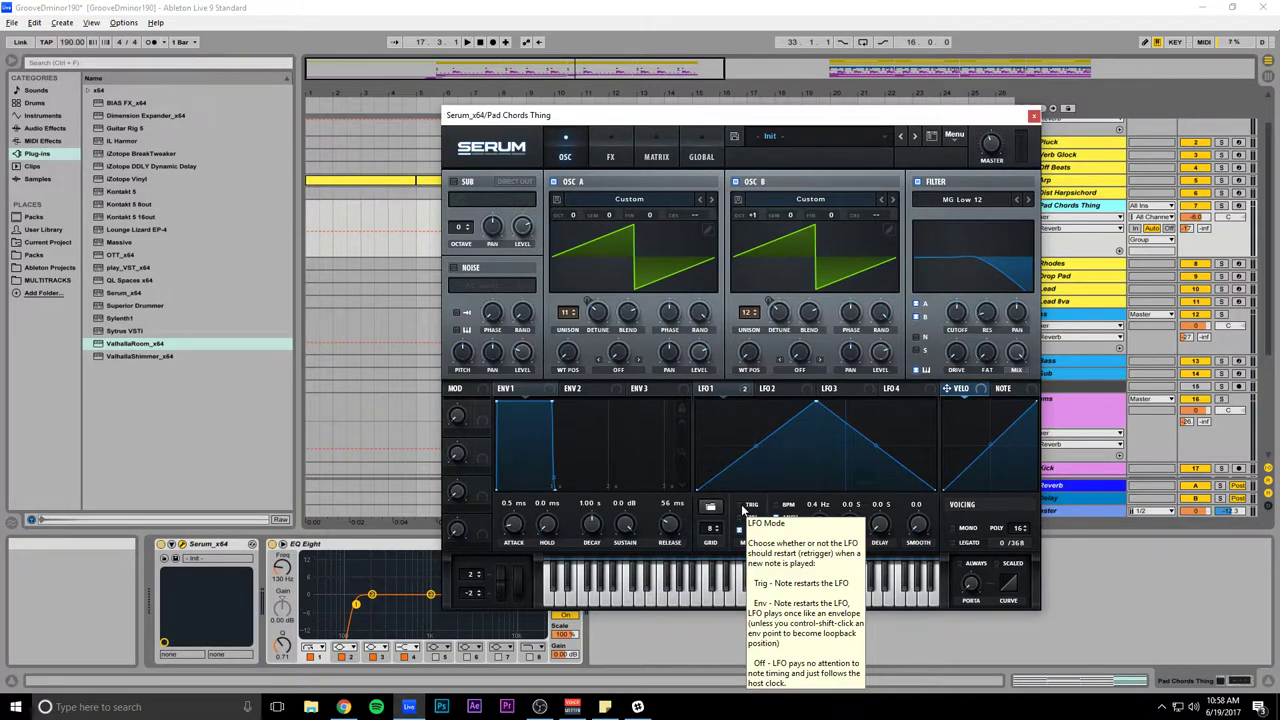
{"action": "left_click", "coordinate": [742, 507]}
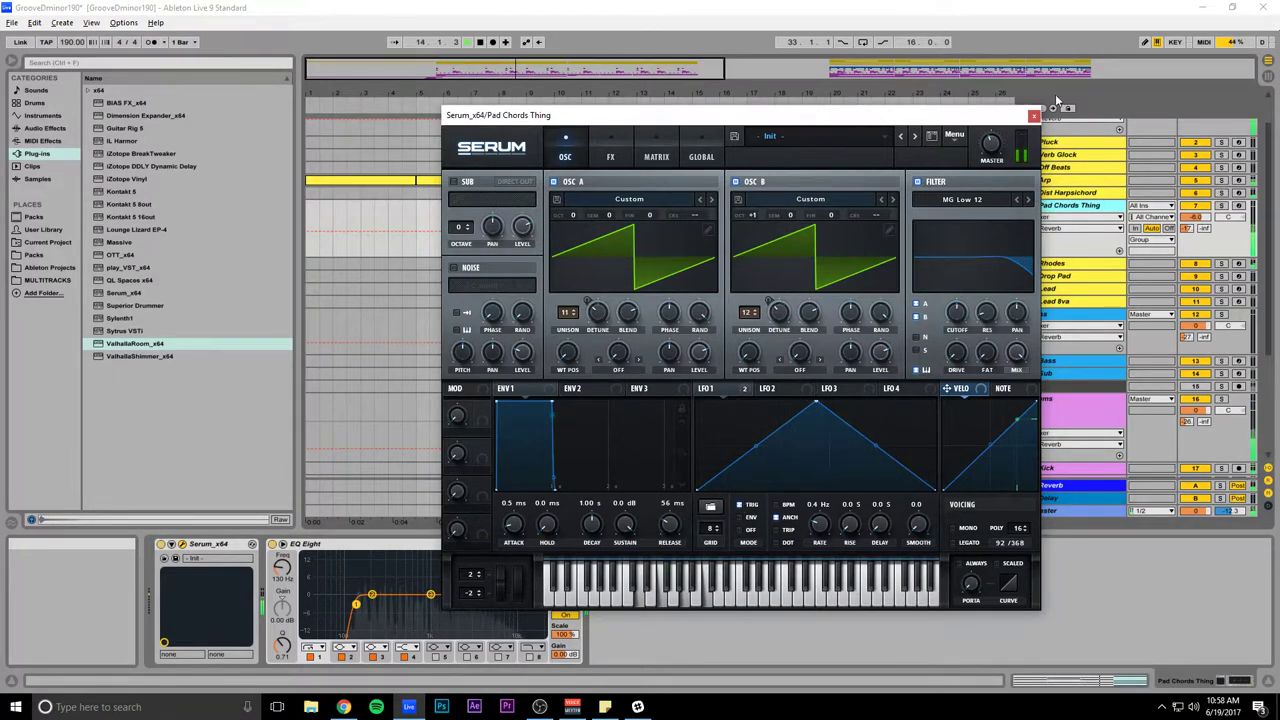
{"action": "left_click", "coordinate": [1034, 117]}
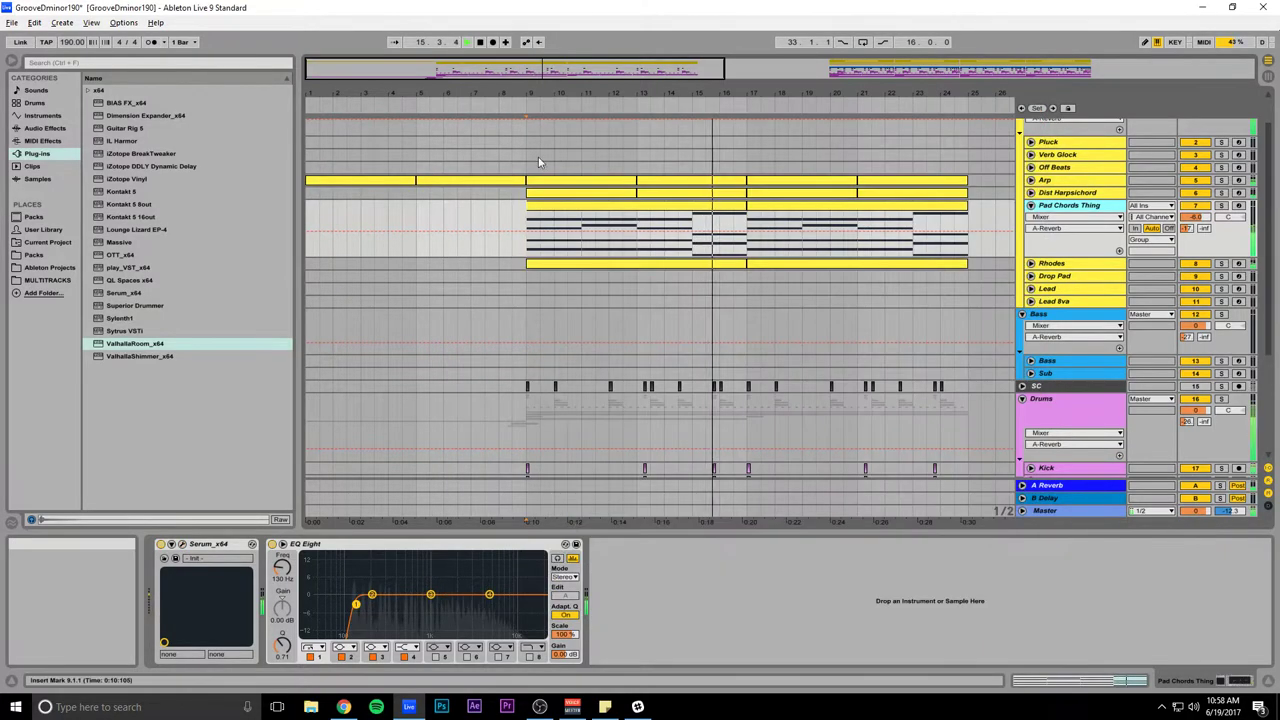
Step: Play the Pad Chords Thing part from bar 16 and save the set
{"action": "left_click_drag", "start_coordinate": [640, 82], "coordinate": [671, 229]}
{"action": "key", "text": "space"}
{"action": "left_click", "coordinate": [668, 228]}
{"action": "key", "text": "space"}
{"action": "key", "text": "ctrl+s"}
Step: Replay the full mix from bar 9 where the pad chords enter
{"action": "left_click_drag", "start_coordinate": [584, 93], "coordinate": [596, 38]}
{"action": "left_click_drag", "start_coordinate": [616, 178], "coordinate": [557, 182]}
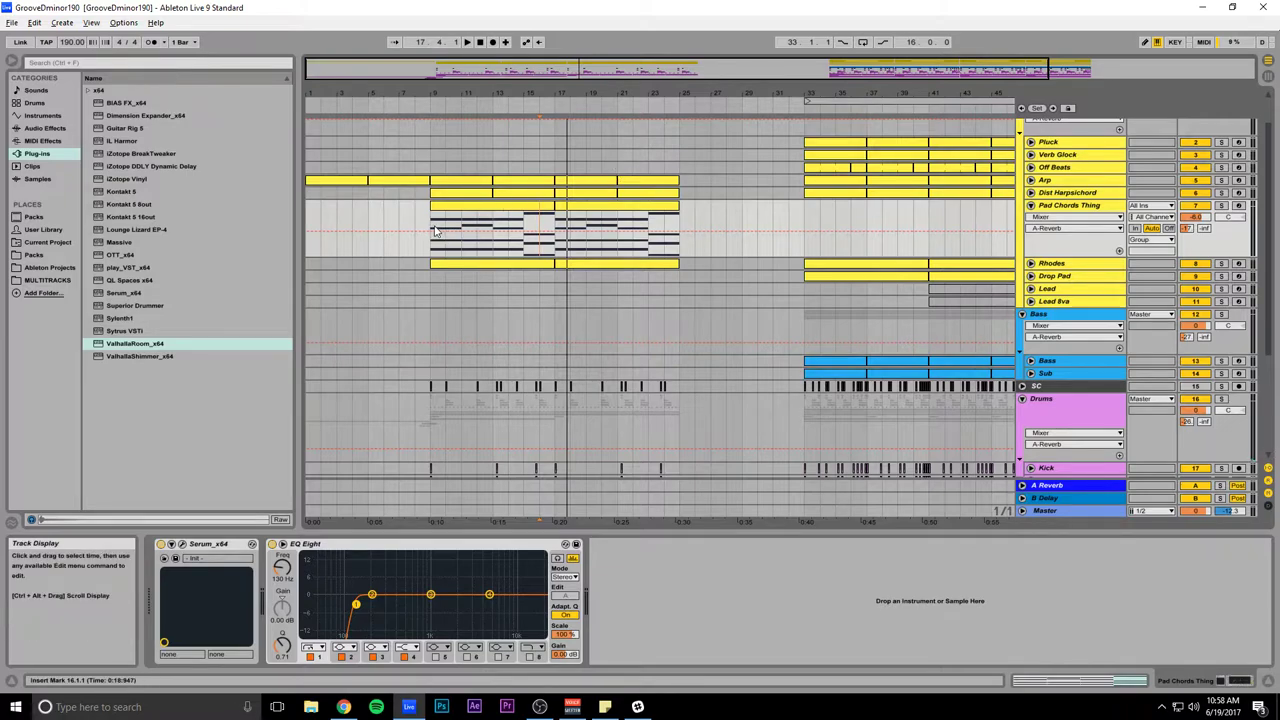
{"action": "key", "text": "space"}
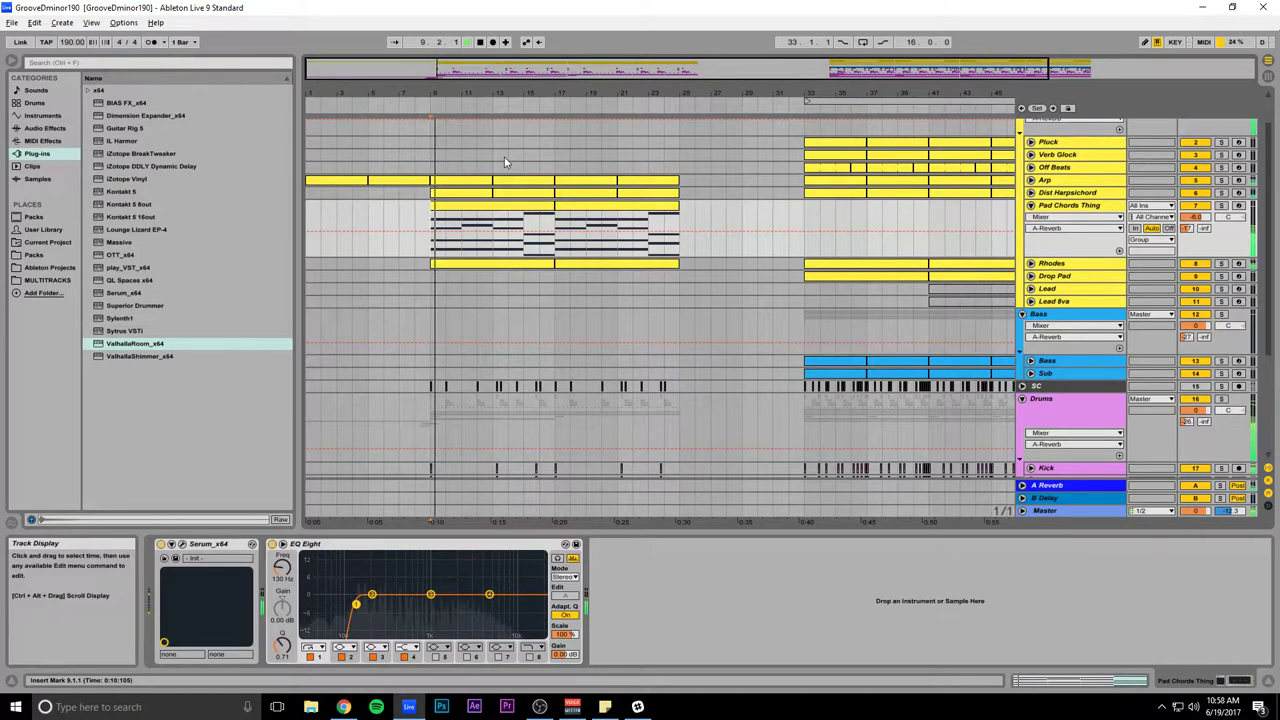
Step: Examine the audio device and latency settings in the Preferences
{"action": "left_click", "coordinate": [123, 22]}
{"action": "left_click", "coordinate": [137, 354]}
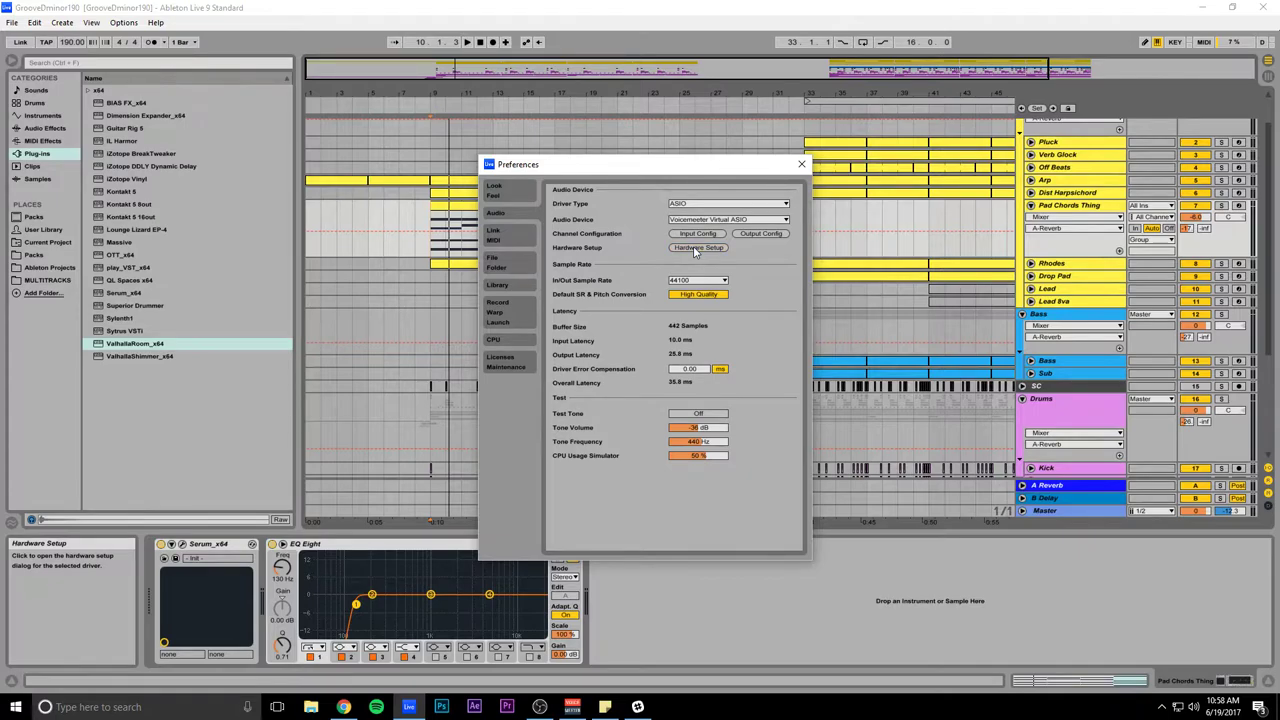
{"action": "key", "text": "Escape"}
Step: Listen through the arrangement from bar 9 to bar 24 and stop playback
{"action": "left_click", "coordinate": [432, 275]}
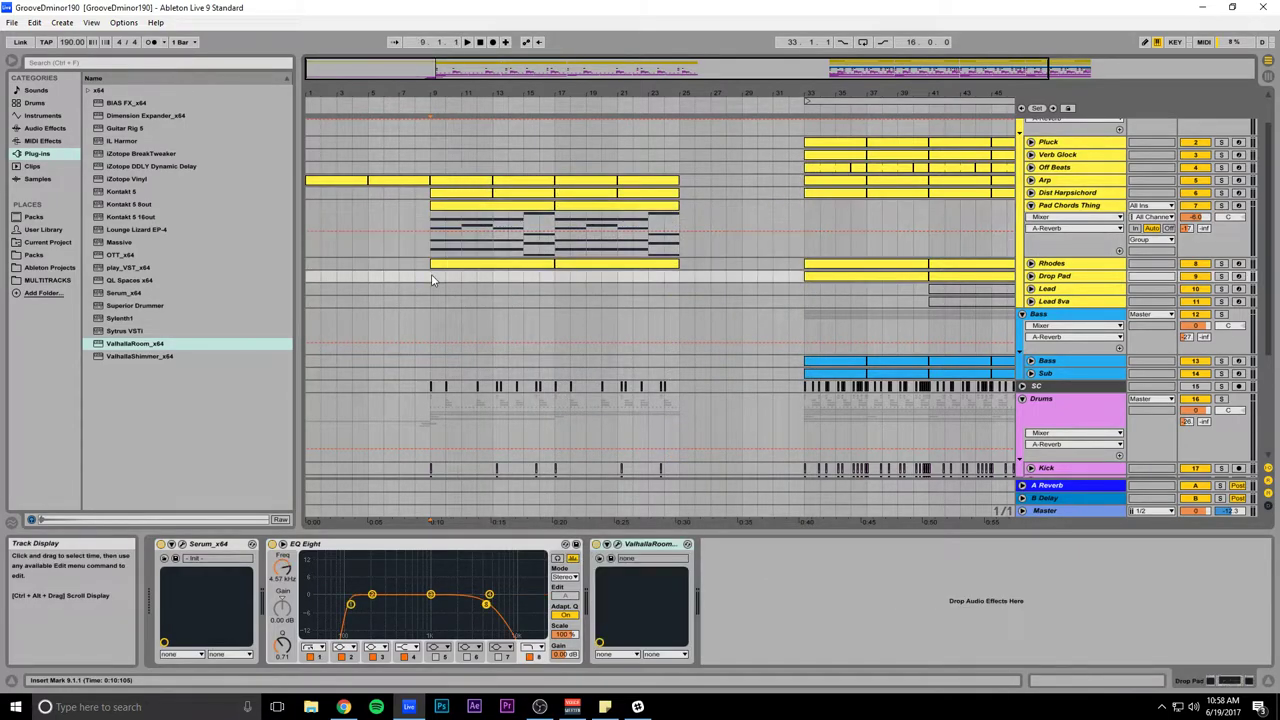
{"action": "key", "text": "space"}
{"action": "key", "text": "alt+Tab"}
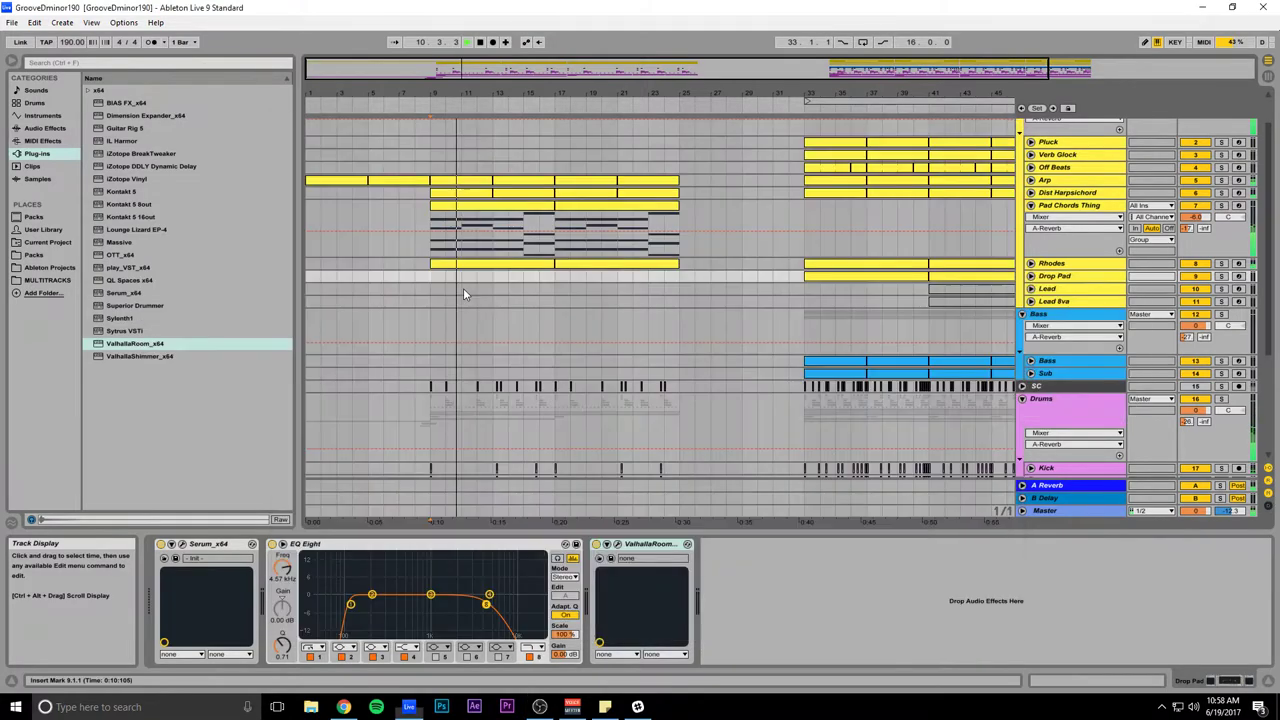
{"action": "key", "text": "alt+Tab"}
{"action": "key", "text": "space"}
{"action": "key", "text": "space"}
{"action": "left_click_drag", "start_coordinate": [467, 68], "coordinate": [584, 94]}
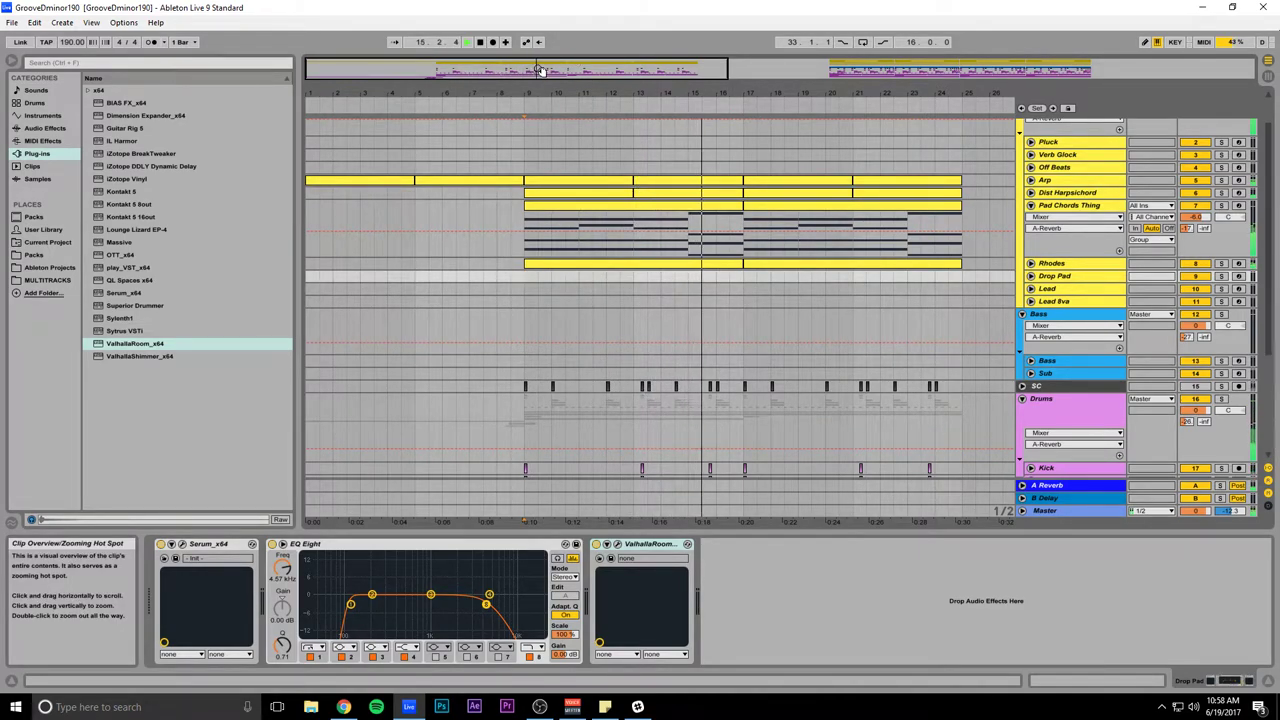
{"action": "left_click_drag", "start_coordinate": [538, 70], "coordinate": [642, 80]}
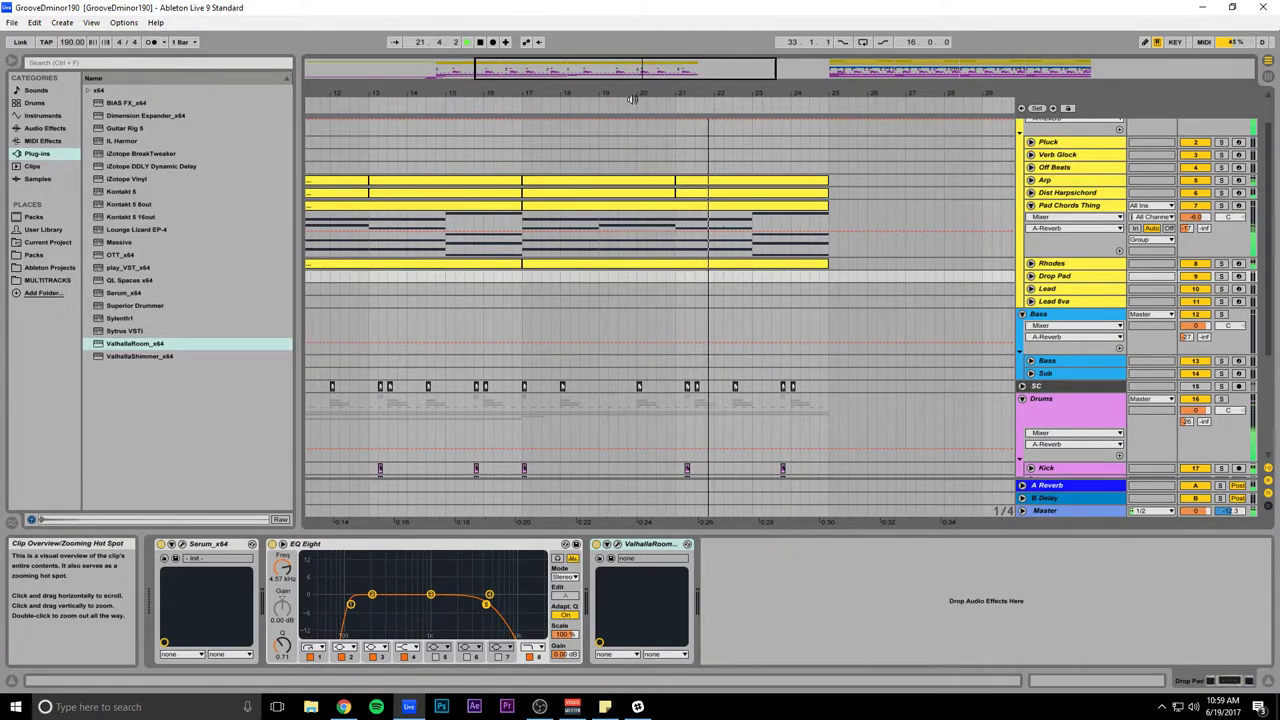
{"action": "scroll", "coordinate": [625, 200], "scroll_direction": "down", "scroll_amount": 3}
{"action": "scroll", "coordinate": [630, 196], "scroll_direction": "up", "scroll_amount": 4}
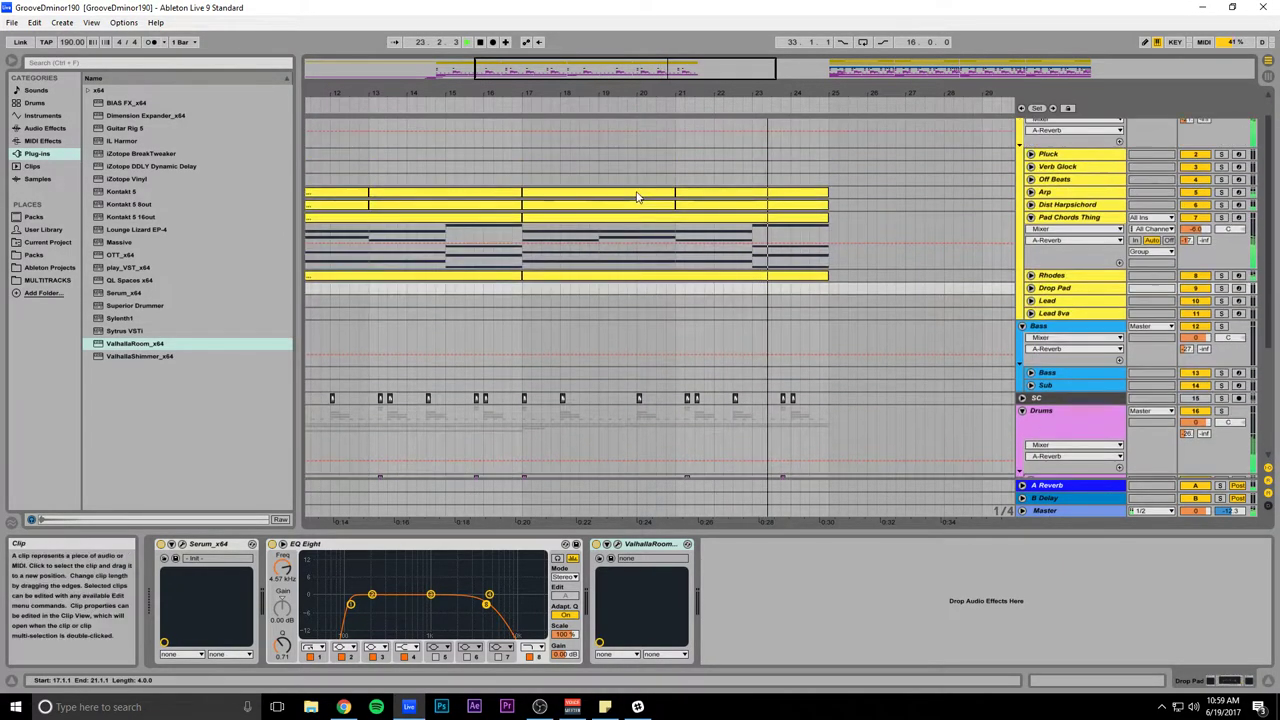
{"action": "left_click_drag", "start_coordinate": [688, 75], "coordinate": [608, 45]}
{"action": "key", "text": "space"}
{"action": "left_click", "coordinate": [1067, 385]}
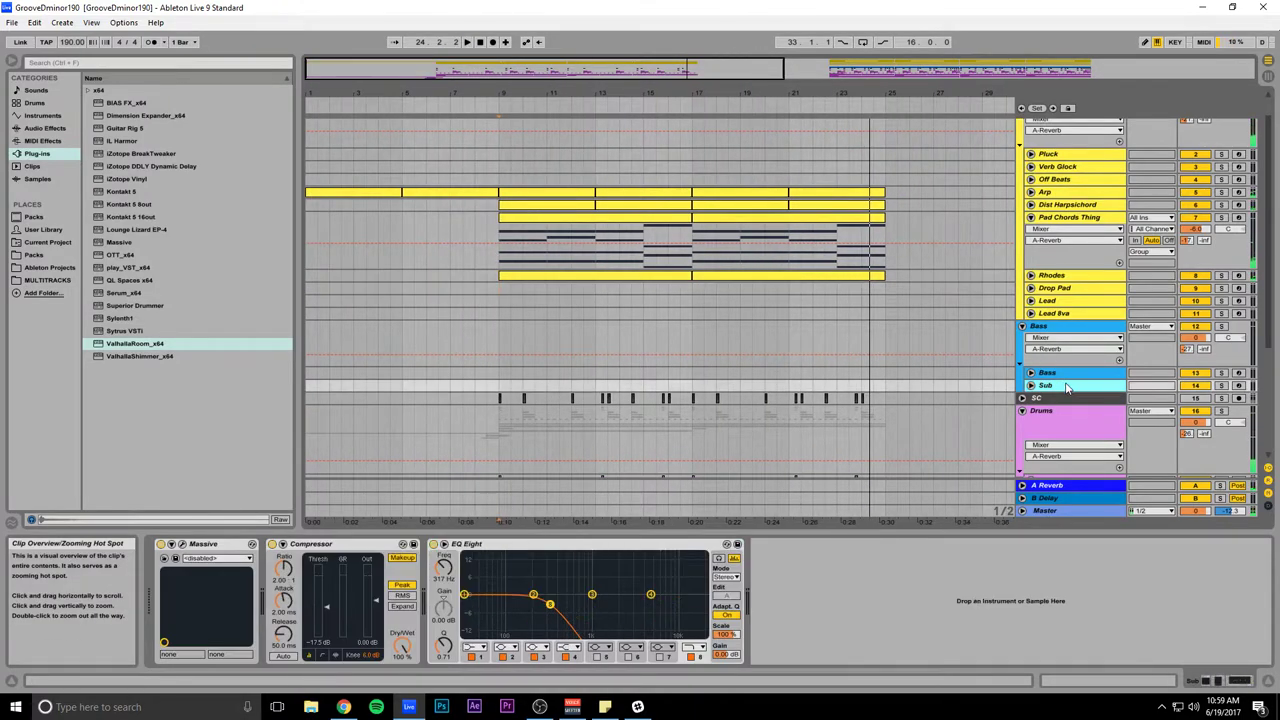
{"action": "key", "text": "ctrl+shift+t"}
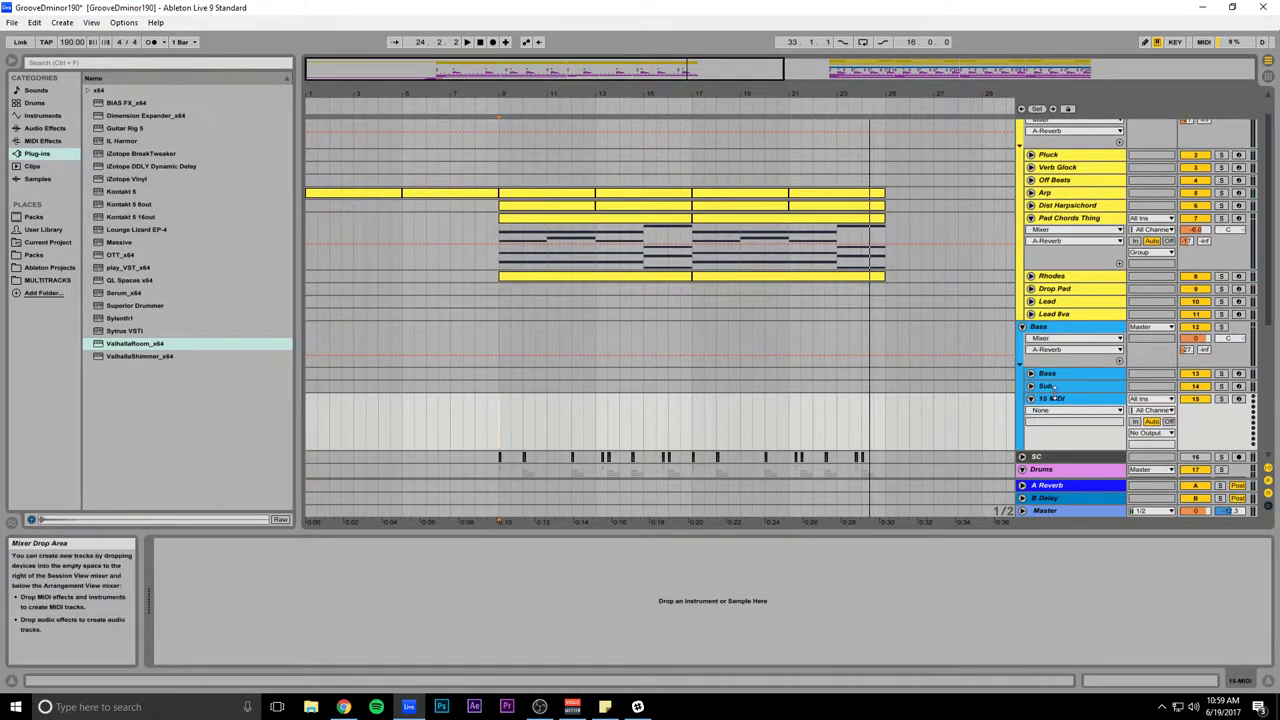
{"action": "key", "text": "Delete"}
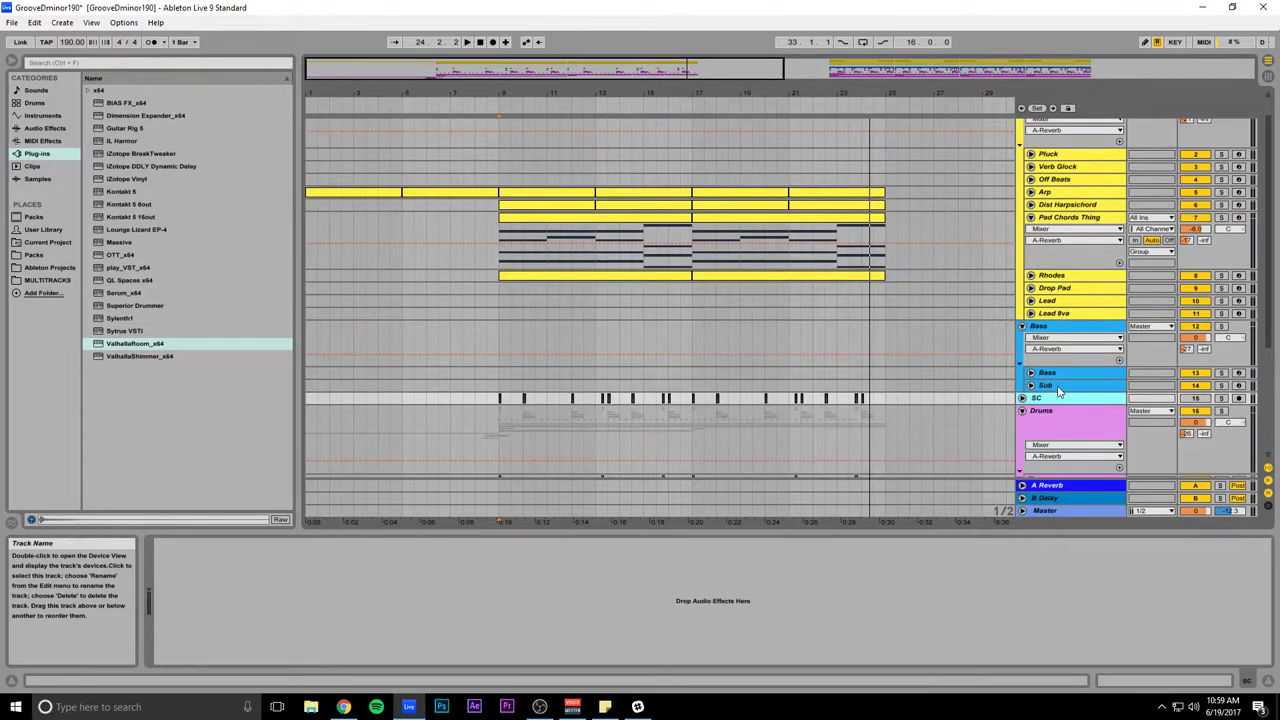
Step: Duplicate the Sub bass track and rename the copy Sub Quiet
{"action": "left_click", "coordinate": [1057, 387]}
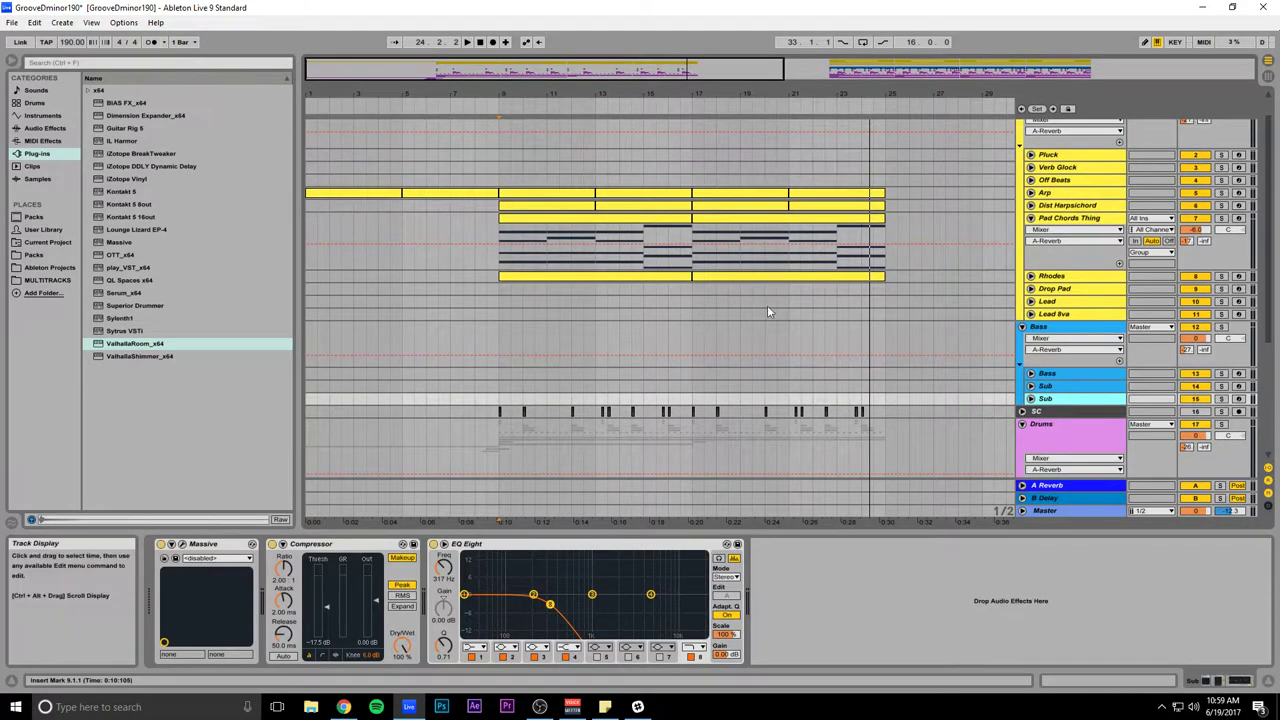
{"action": "scroll", "coordinate": [775, 308], "scroll_direction": "down", "scroll_amount": 2}
{"action": "left_click", "coordinate": [1050, 319]}
{"action": "key", "text": "ctrl+d"}
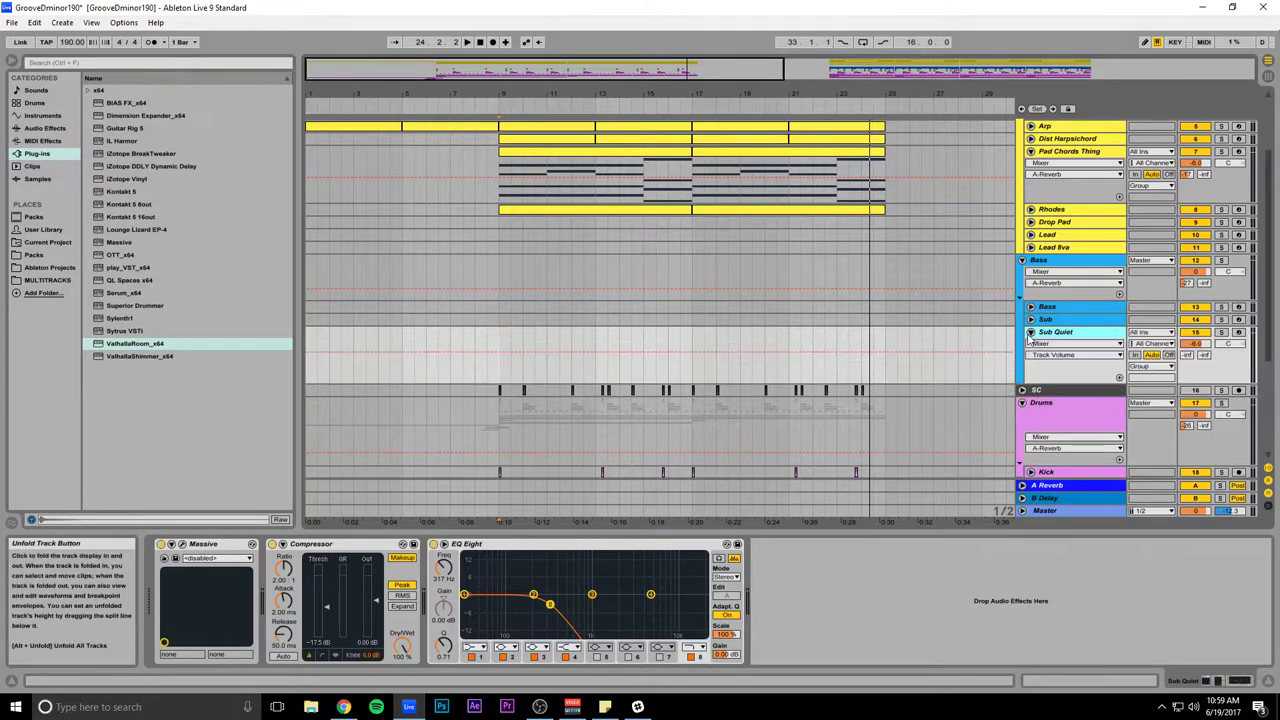
Step: Unfold the Sub and Sub Quiet tracks and set the Sub Quiet track volume to -12 dB
{"action": "left_click", "coordinate": [1031, 332]}
{"action": "left_click", "coordinate": [1031, 319]}
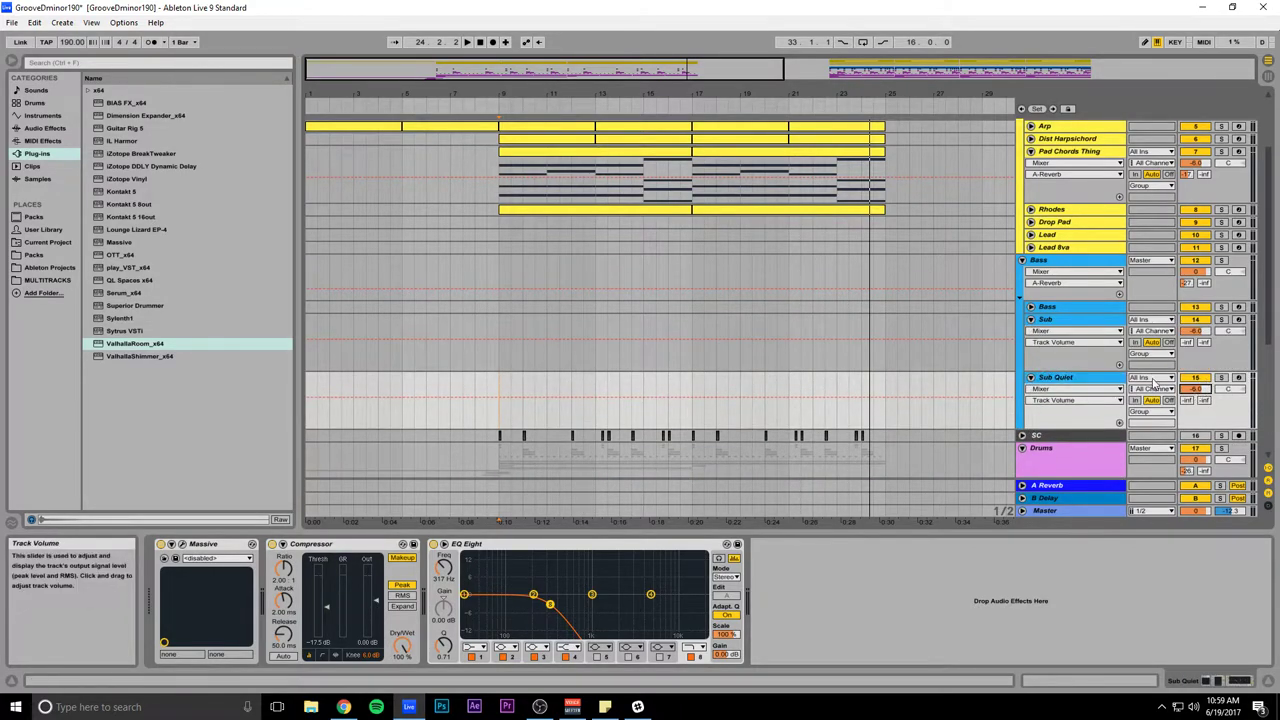
{"action": "type", "text": "-12"}
{"action": "key", "text": "Return"}
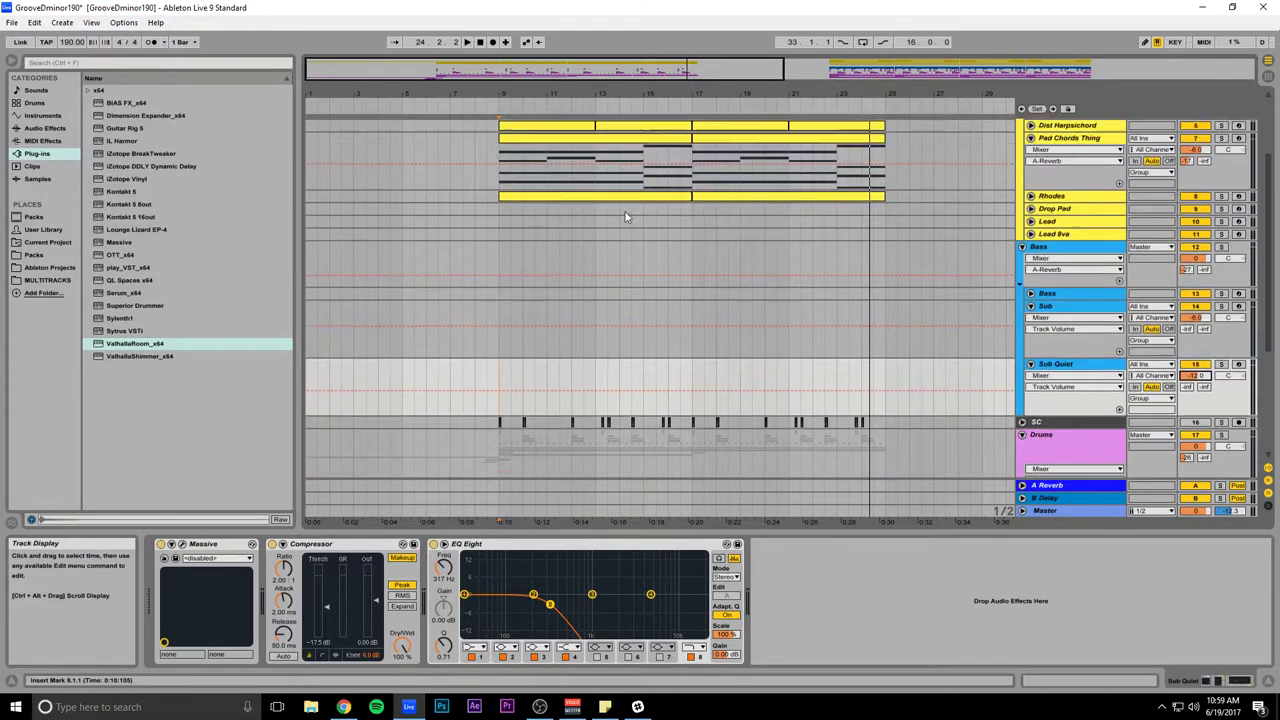
Step: Copy the first Pad Chords Thing clip onto Sub Quiet at bar 9 and delete all but the lowest note of each chord
{"action": "left_click_drag", "start_coordinate": [563, 162], "coordinate": [597, 388]}
{"action": "double_click", "coordinate": [586, 379]}
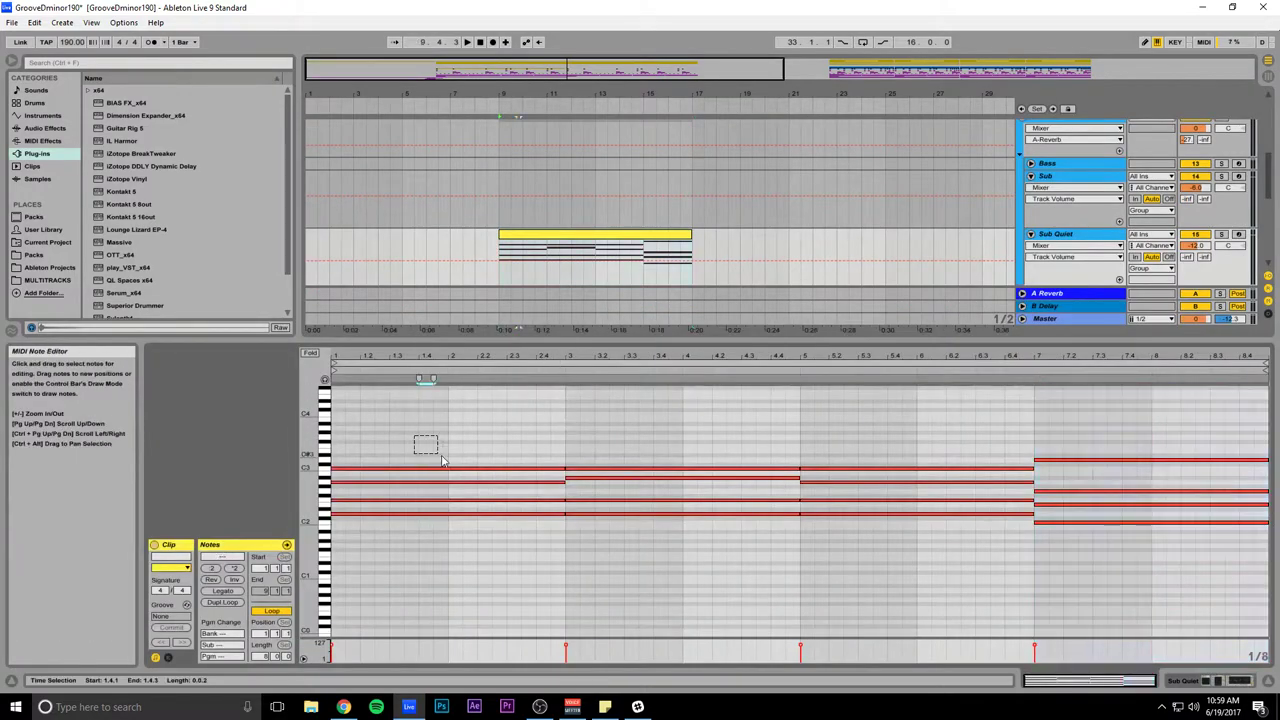
{"action": "left_click_drag", "start_coordinate": [455, 467], "coordinate": [1138, 516]}
{"action": "key", "text": "Delete"}
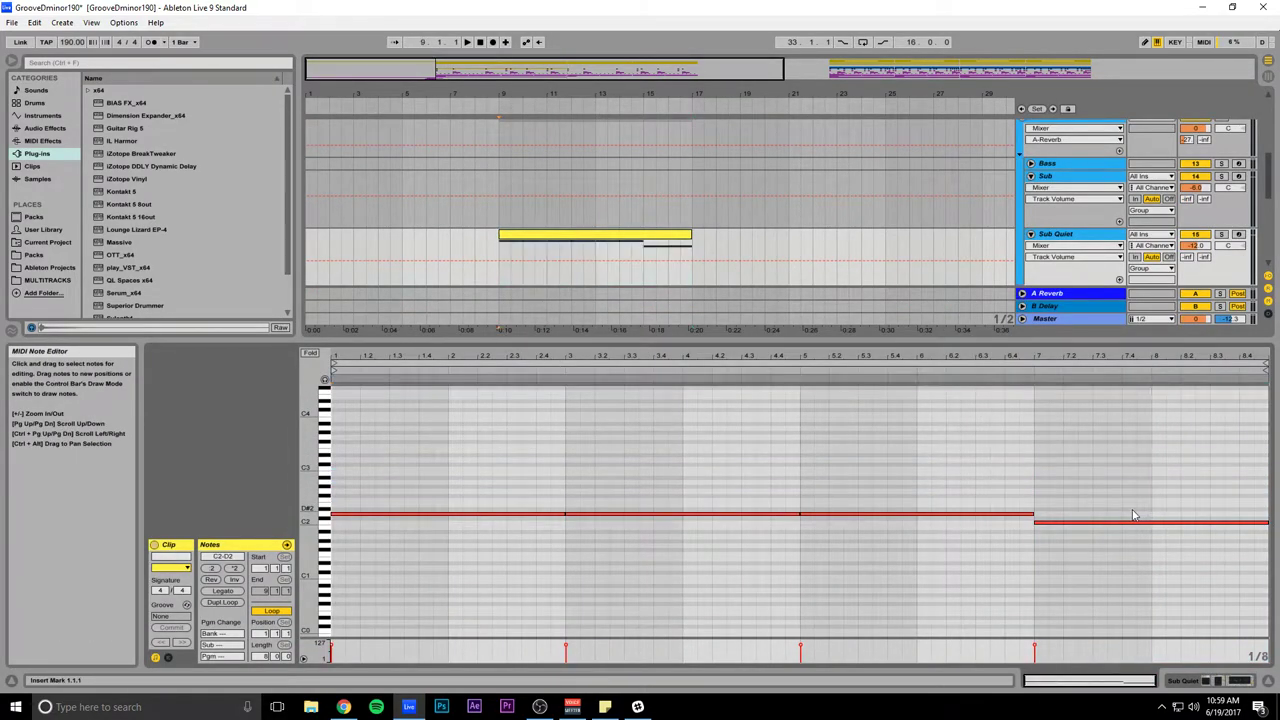
Step: Play from bar 9 and transpose all notes in the Sub Quiet clip down one octave
{"action": "key", "text": "space"}
{"action": "left_click_drag", "start_coordinate": [466, 432], "coordinate": [1277, 630]}
{"action": "key", "text": "shift+Down"}
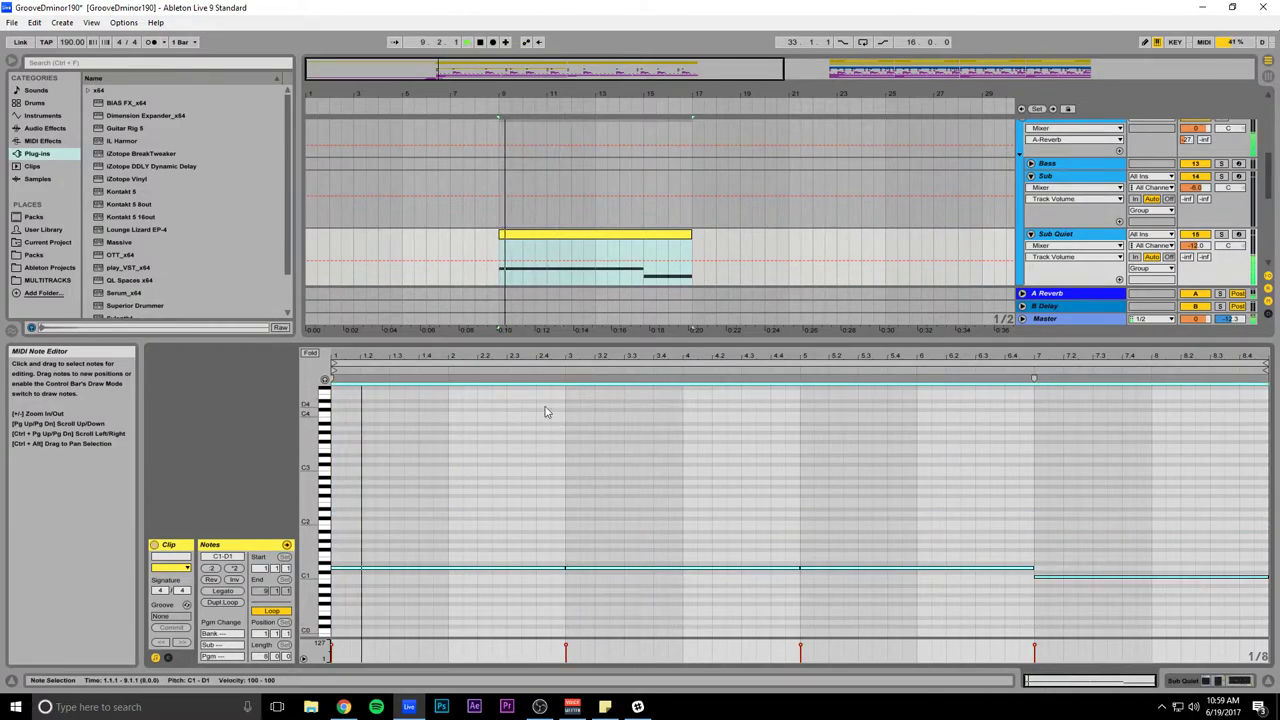
Step: Duplicate the Sub Quiet clip so the copy starts at bar 17
{"action": "left_click_drag", "start_coordinate": [497, 336], "coordinate": [497, 505]}
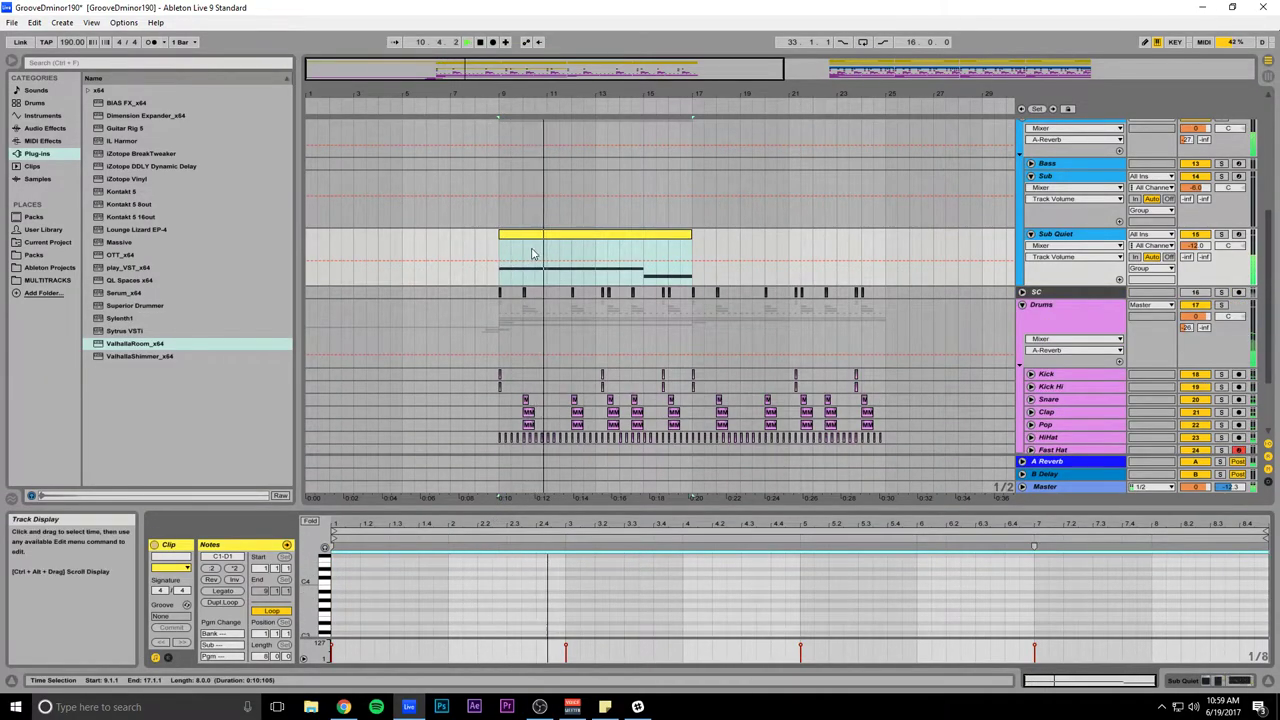
{"action": "left_click_drag", "start_coordinate": [667, 71], "coordinate": [605, 71]}
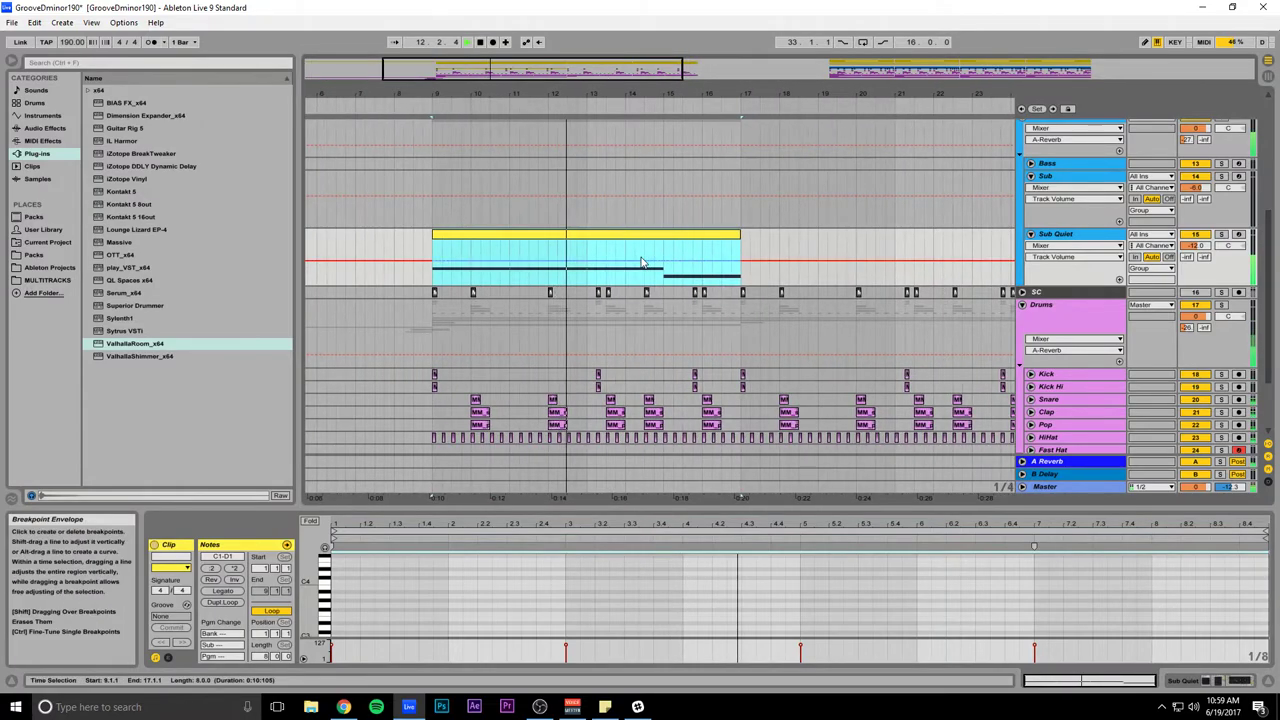
{"action": "key", "text": "ctrl+d"}
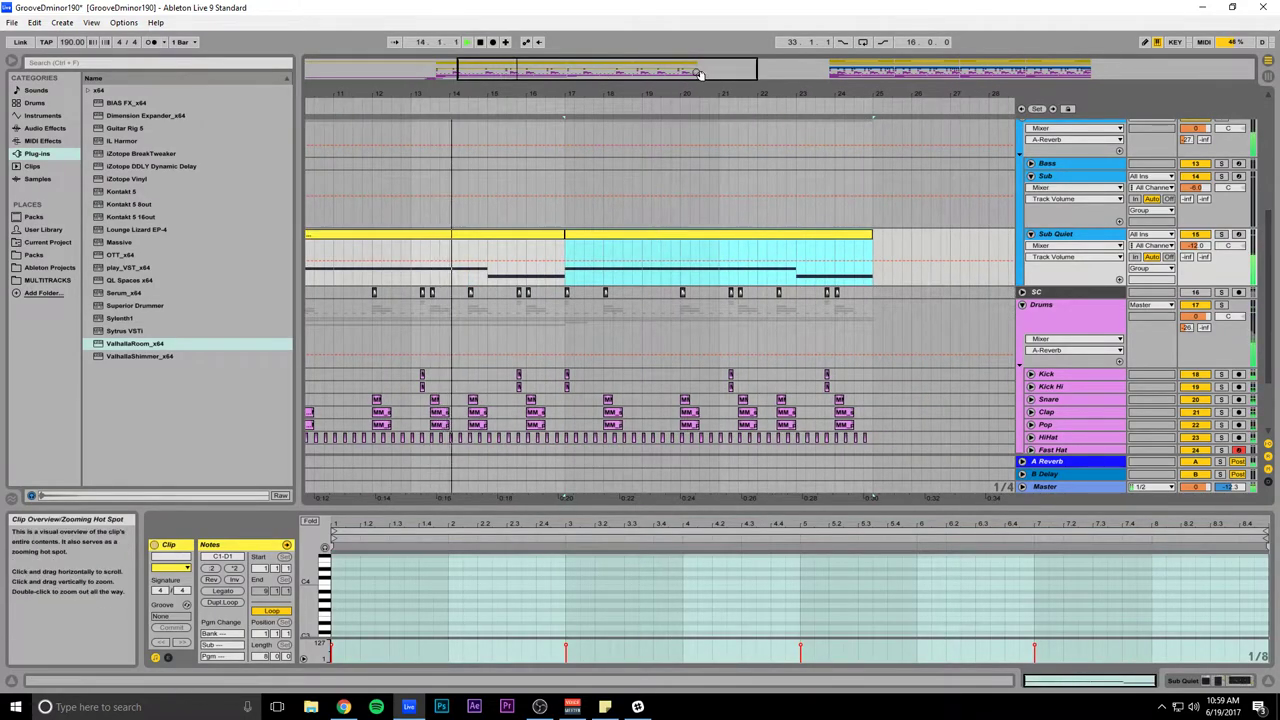
Step: Stop playback and copy the Kick, Kick Hi and SC hits to beat 4 of bar 16
{"action": "left_click_drag", "start_coordinate": [690, 73], "coordinate": [650, 142]}
{"action": "scroll", "coordinate": [651, 314], "scroll_direction": "down", "scroll_amount": 2}
{"action": "key", "text": "space"}
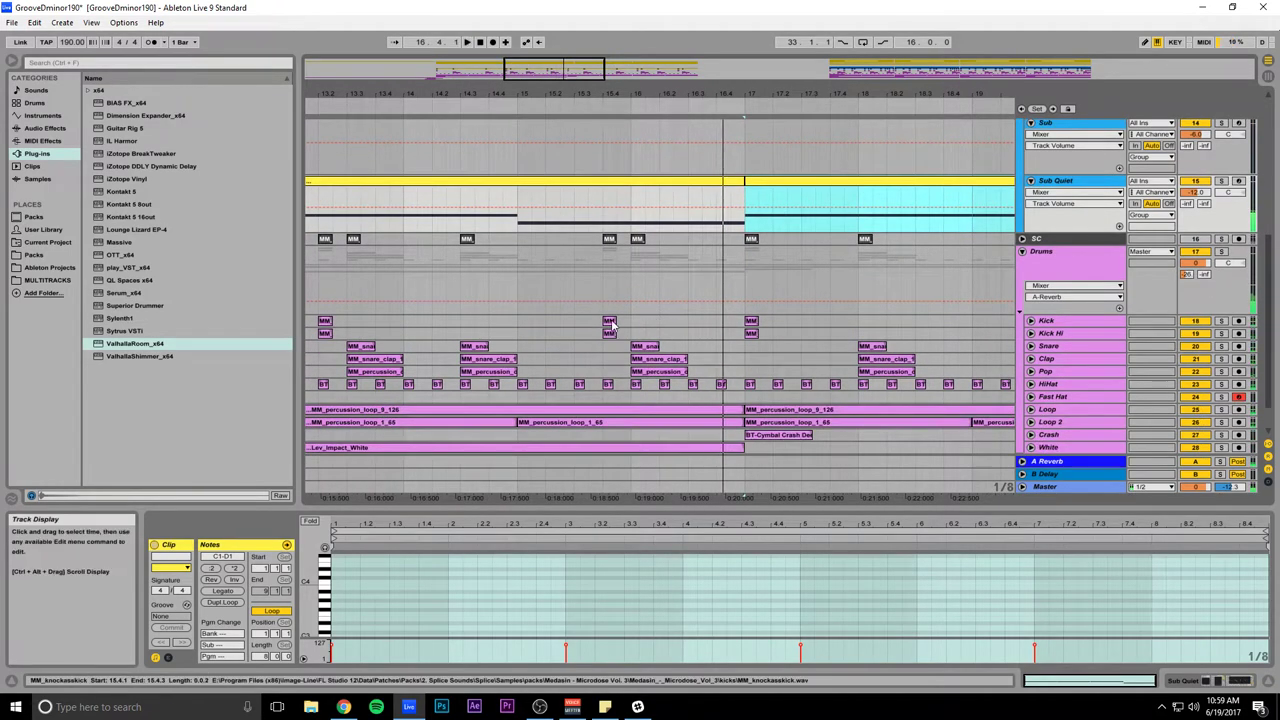
{"action": "left_click", "coordinate": [611, 321]}
{"action": "left_click", "coordinate": [611, 333], "text": "shift"}
{"action": "left_click_drag", "start_coordinate": [611, 331], "coordinate": [724, 328]}
{"action": "left_click_drag", "start_coordinate": [640, 240], "coordinate": [722, 239]}
Step: Play the edited transition from bar 15 and save the set
{"action": "left_click", "coordinate": [517, 165]}
{"action": "key", "text": "space"}
{"action": "key", "text": "ctrl+s"}
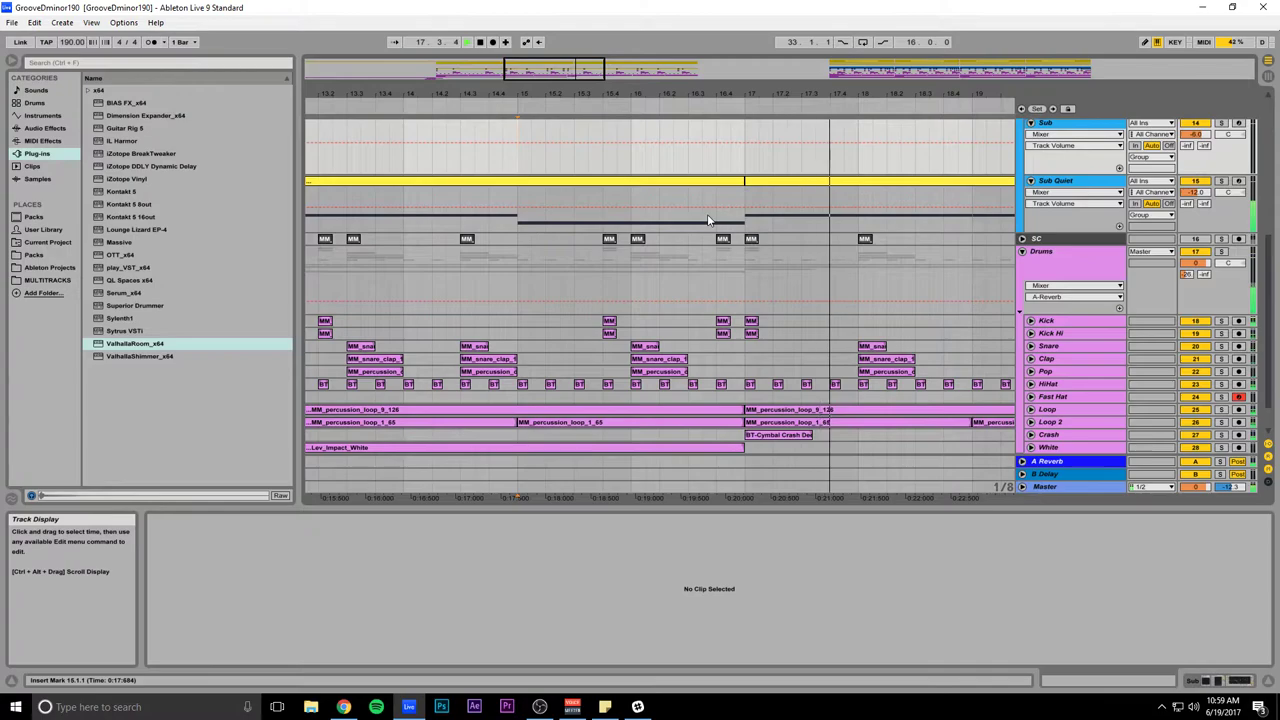
{"action": "mouse_move", "coordinate": [555, 72]}
{"action": "left_mouse_down"}
{"action": "mouse_move", "coordinate": [556, 35]}
{"action": "mouse_move", "coordinate": [565, 75]}
{"action": "mouse_move", "coordinate": [564, 62]}
{"action": "left_mouse_up"}
{"action": "key", "text": "space"}
{"action": "scroll", "coordinate": [670, 322], "scroll_direction": "down", "scroll_amount": 1}
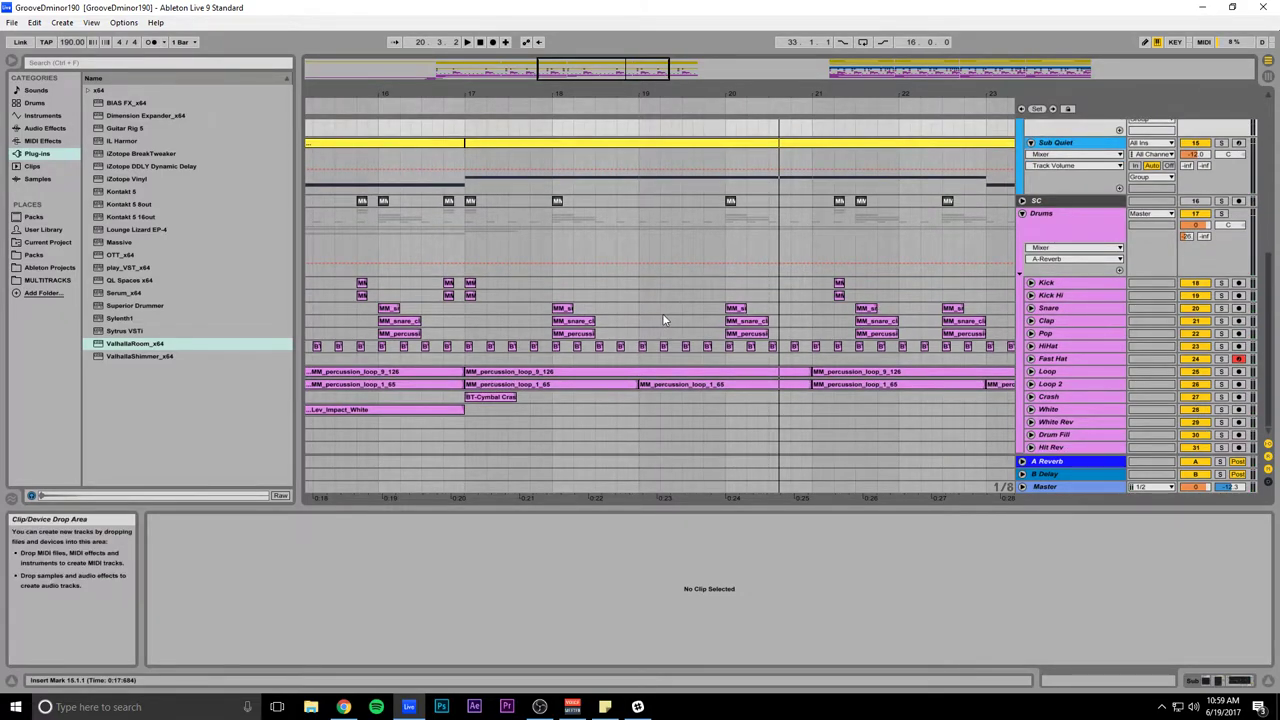
Step: Insert a MIDI track below Hit Rev and show the Packs sample folder in the browser
{"action": "left_click", "coordinate": [1052, 447]}
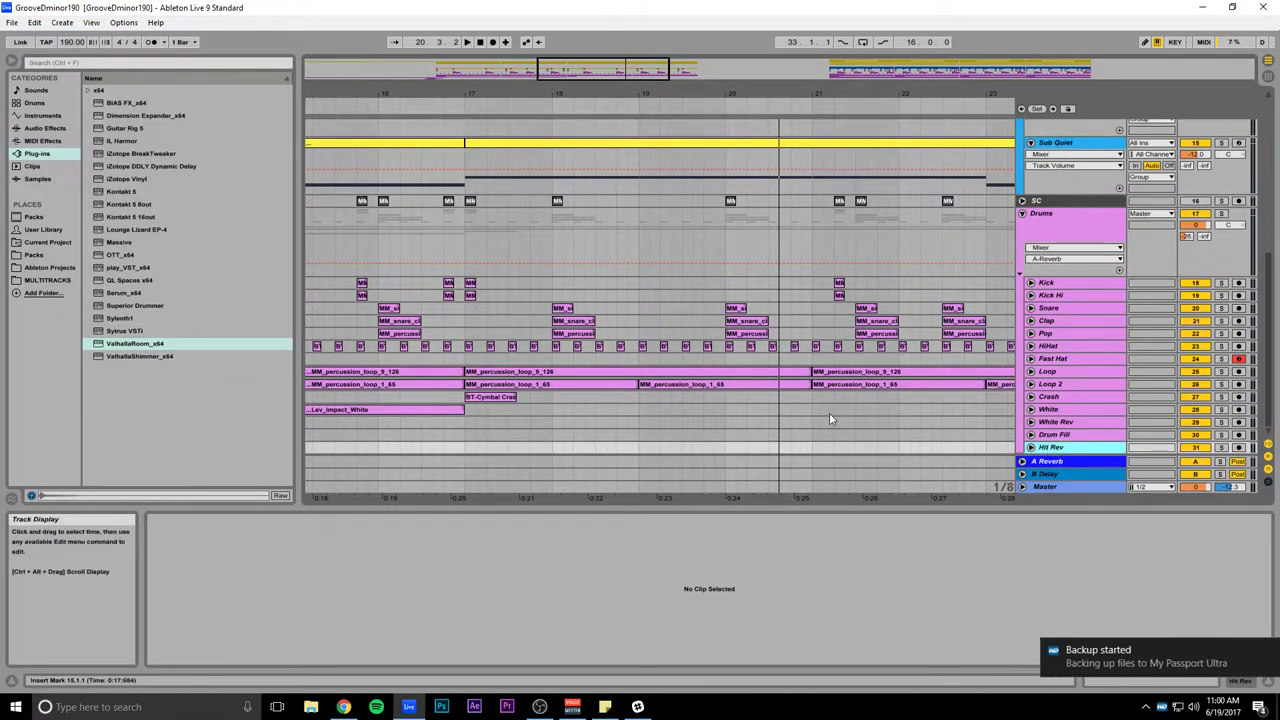
{"action": "key", "text": "ctrl+shift+t"}
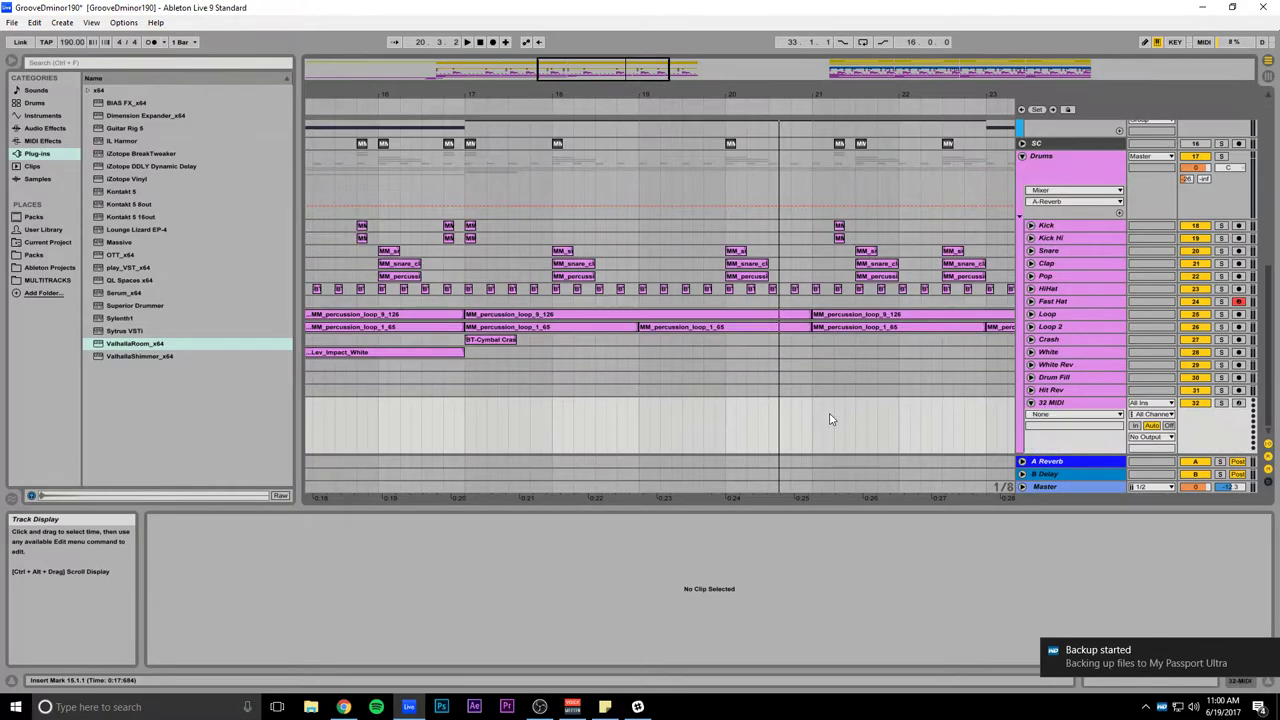
{"action": "left_click", "coordinate": [47, 268]}
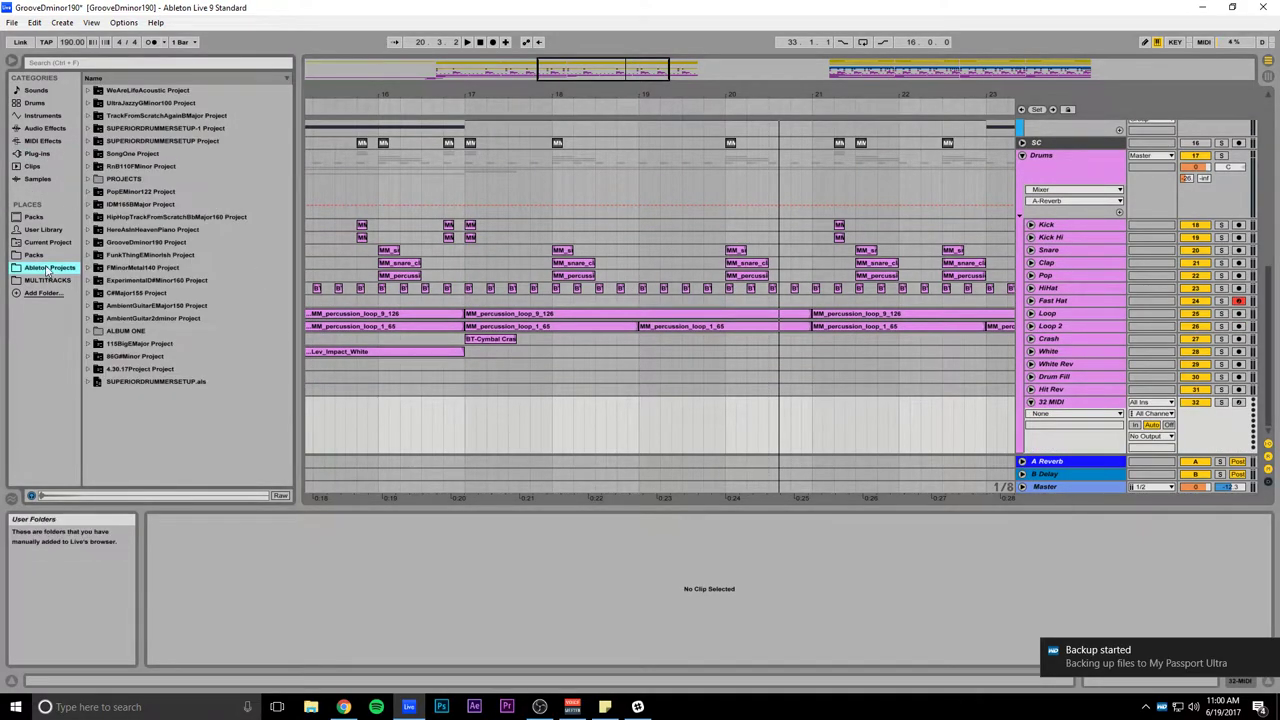
{"action": "left_click", "coordinate": [34, 255]}
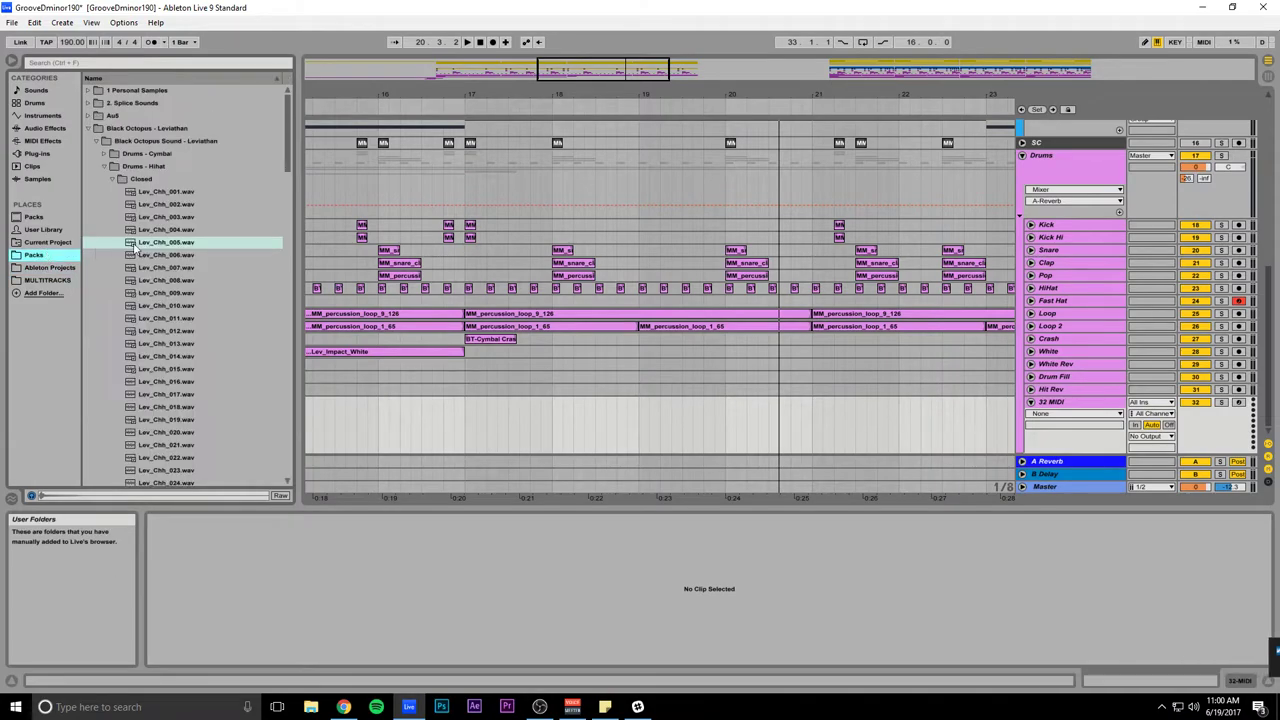
Step: Collapse the Black Octopus - Leviathan folder and open Snare Drums in Tri Samples - 808 Trapstep Pack Vol 2 under Trap
{"action": "left_click", "coordinate": [103, 166]}
{"action": "left_click", "coordinate": [110, 178]}
{"action": "left_click", "coordinate": [103, 167]}
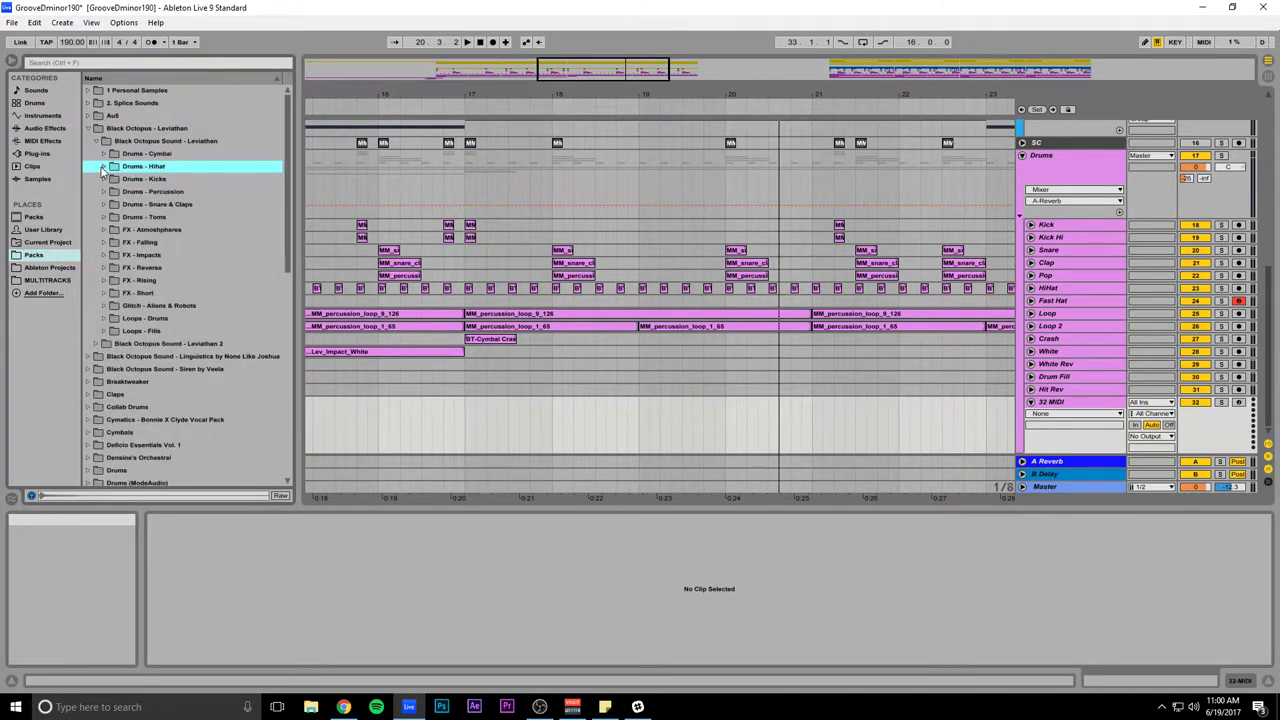
{"action": "left_click", "coordinate": [88, 128]}
{"action": "scroll", "coordinate": [112, 313], "scroll_direction": "down", "scroll_amount": 10}
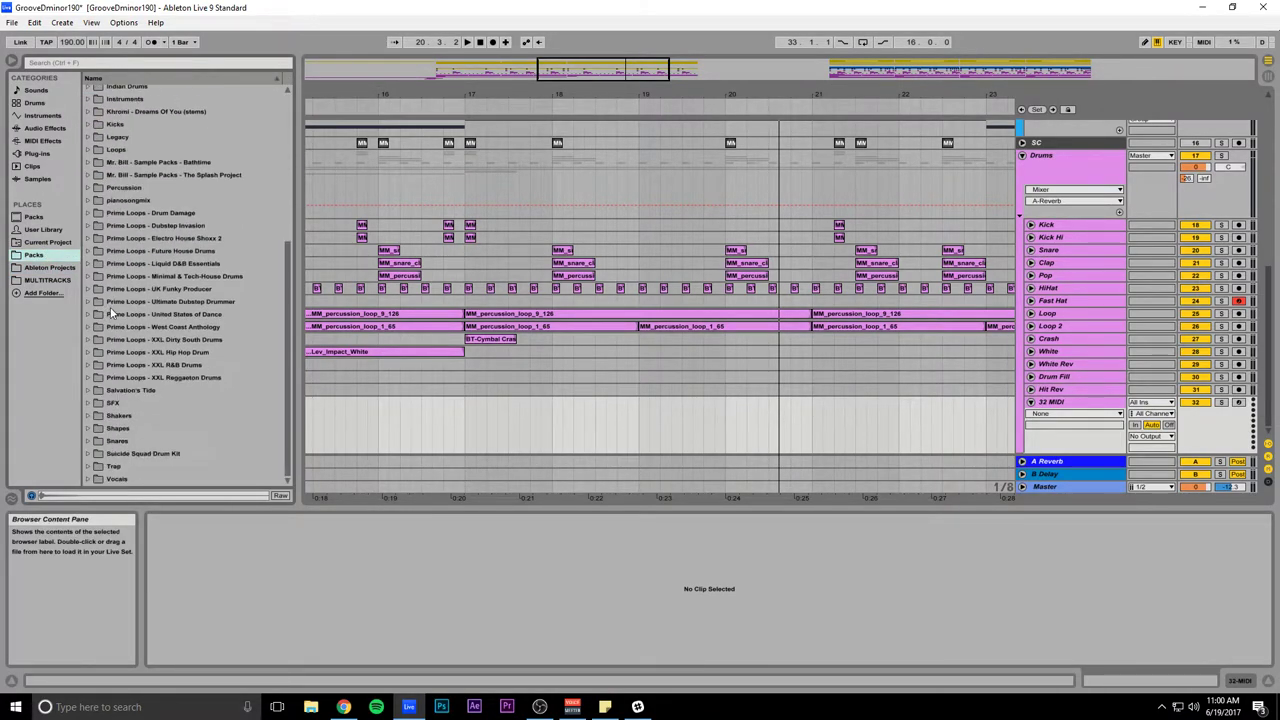
{"action": "left_click", "coordinate": [90, 467]}
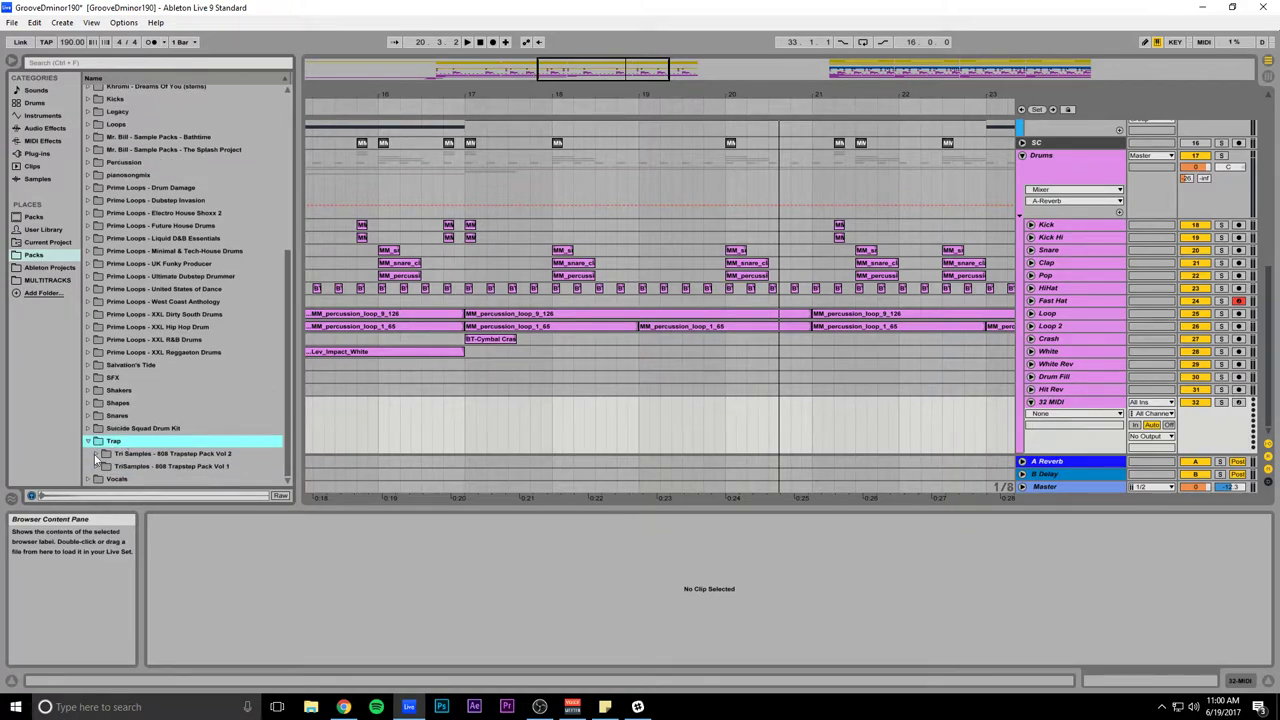
{"action": "left_click", "coordinate": [96, 455]}
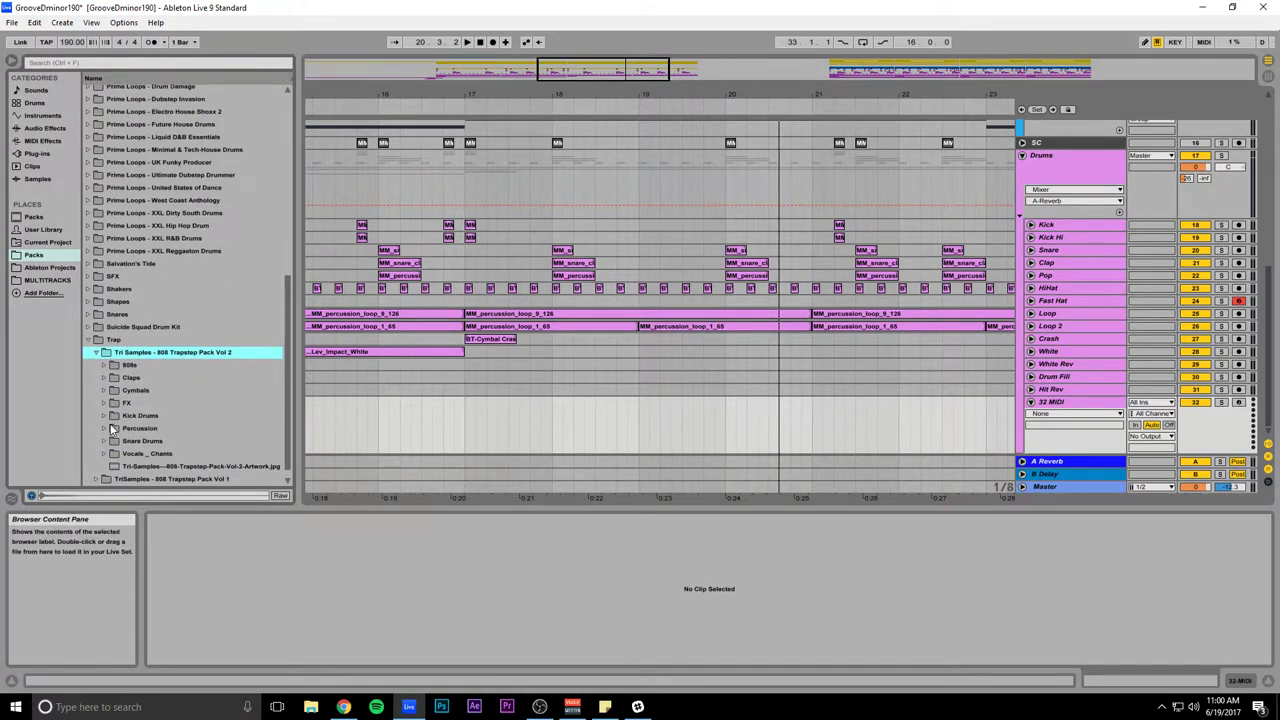
{"action": "left_click", "coordinate": [116, 440]}
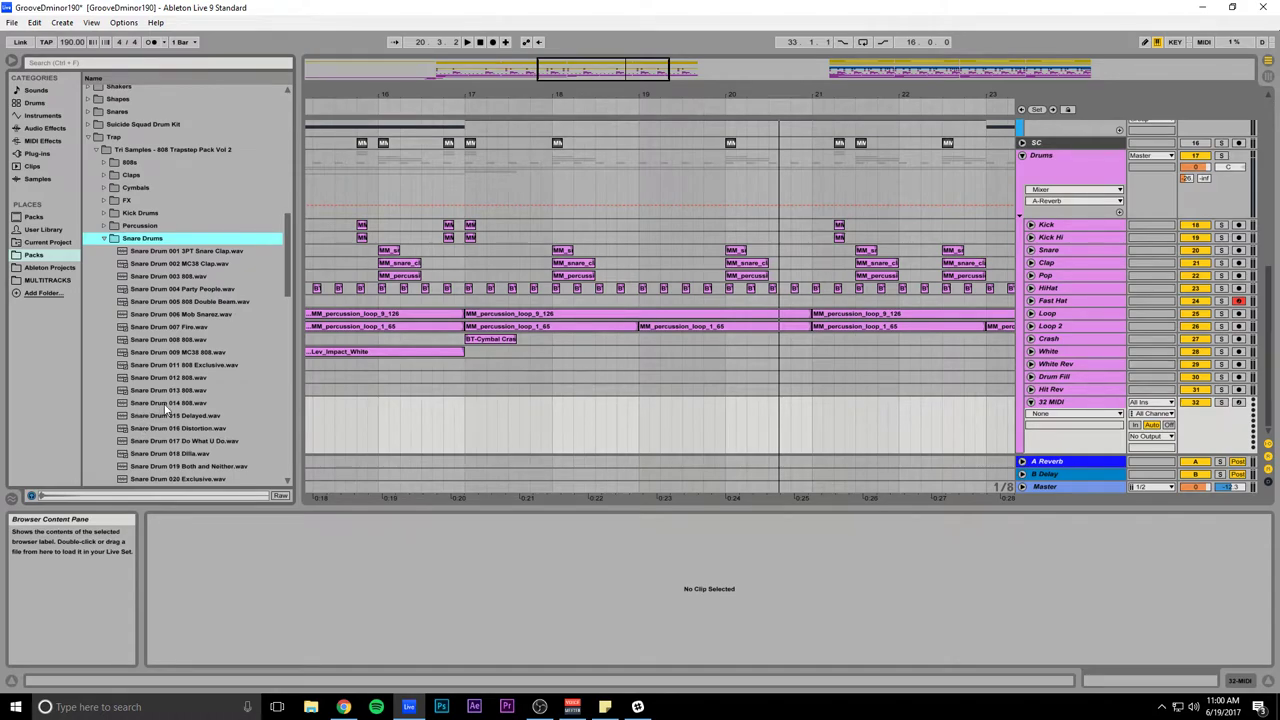
Step: Audition several 808 snares and load Snare Drum 011 808 Exclusive as the new MIDI track's instrument
{"action": "left_click", "coordinate": [168, 404]}
{"action": "left_click", "coordinate": [165, 390]}
{"action": "left_click", "coordinate": [166, 366]}
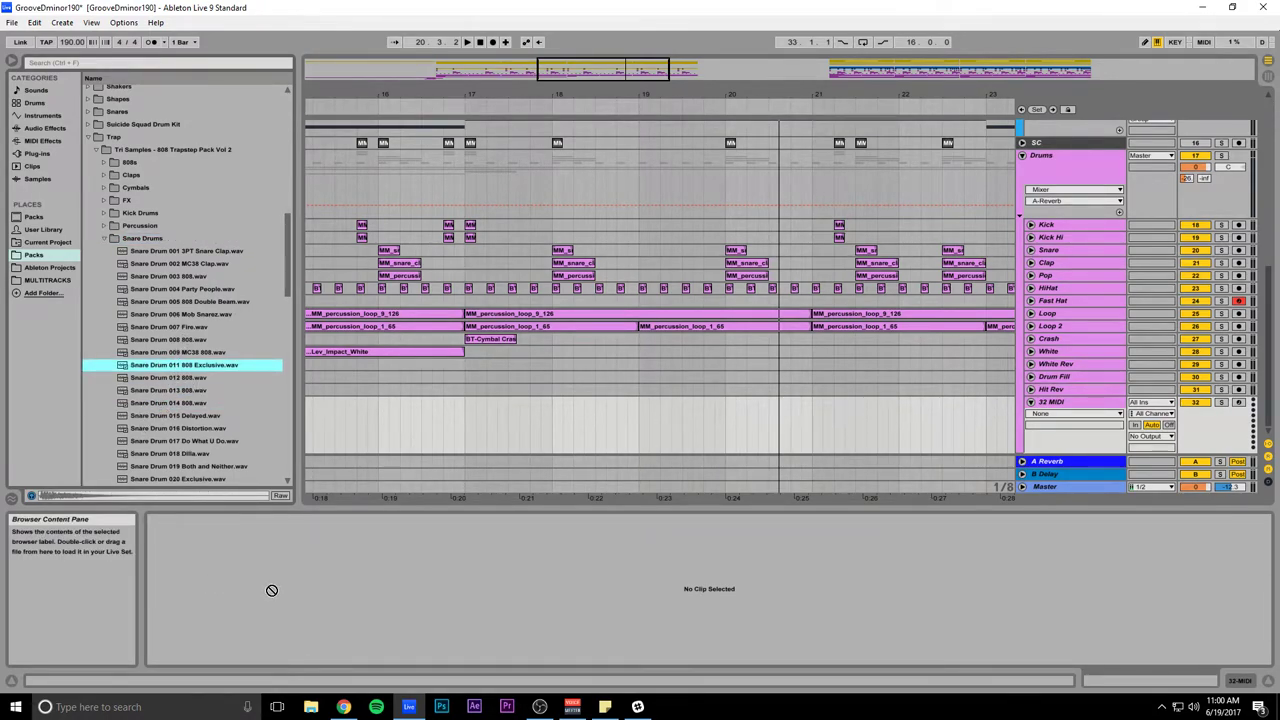
{"action": "left_click_drag", "start_coordinate": [910, 491], "coordinate": [901, 438]}
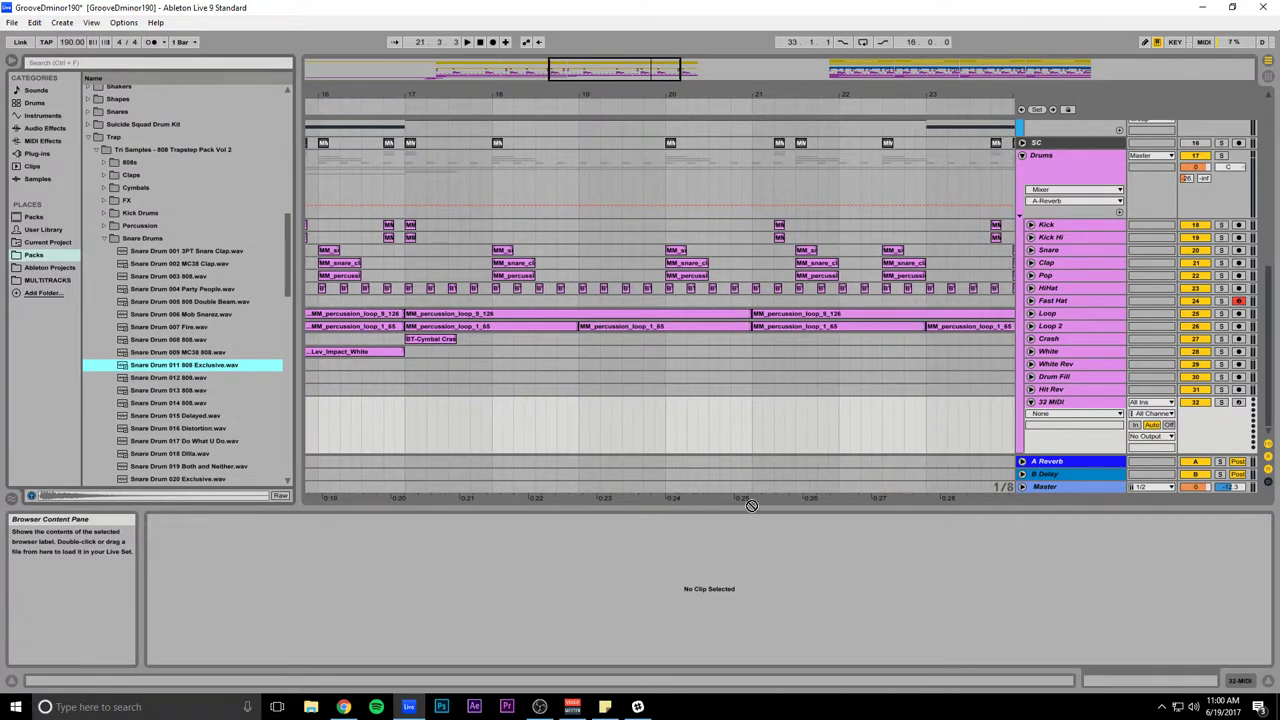
{"action": "left_click_drag", "start_coordinate": [786, 502], "coordinate": [859, 598]}
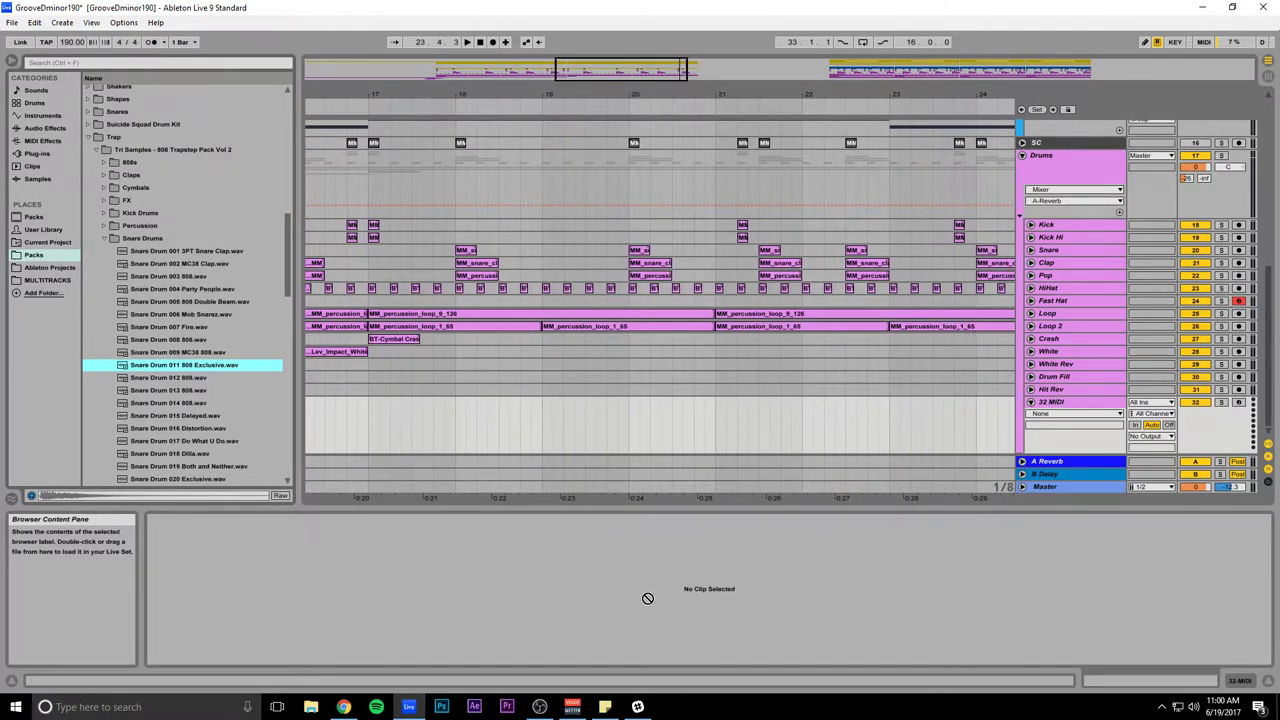
{"action": "left_click", "coordinate": [1240, 675]}
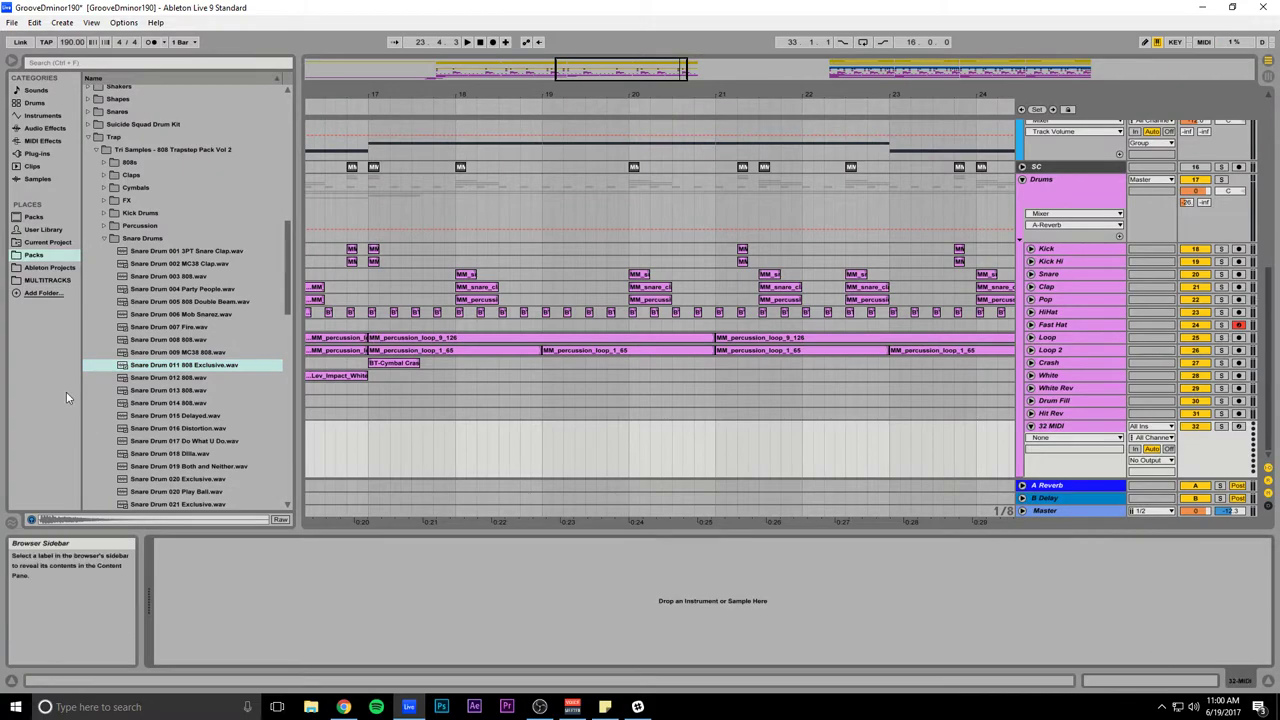
{"action": "left_click_drag", "start_coordinate": [167, 371], "coordinate": [236, 586]}
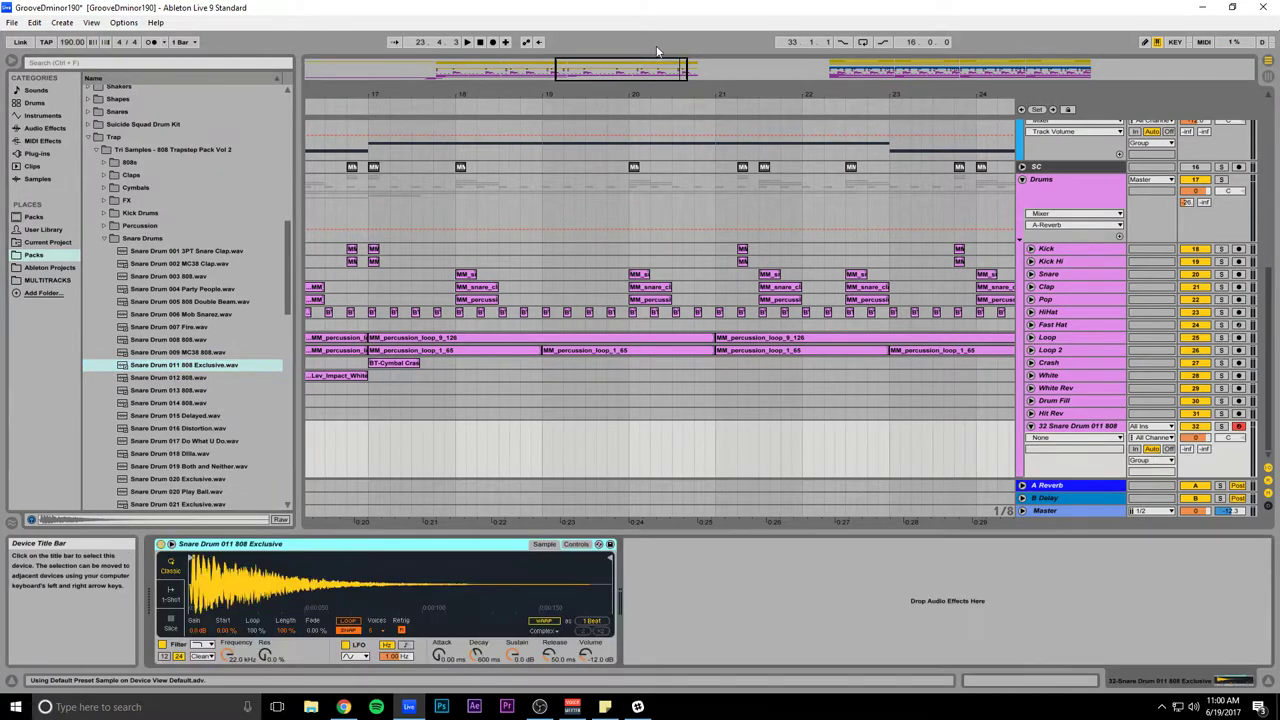
Step: Play the arrangement from bar 17 to locate a spot for the snare fill
{"action": "left_click_drag", "start_coordinate": [784, 238], "coordinate": [485, 200]}
{"action": "left_click", "coordinate": [485, 200]}
{"action": "key", "text": "space"}
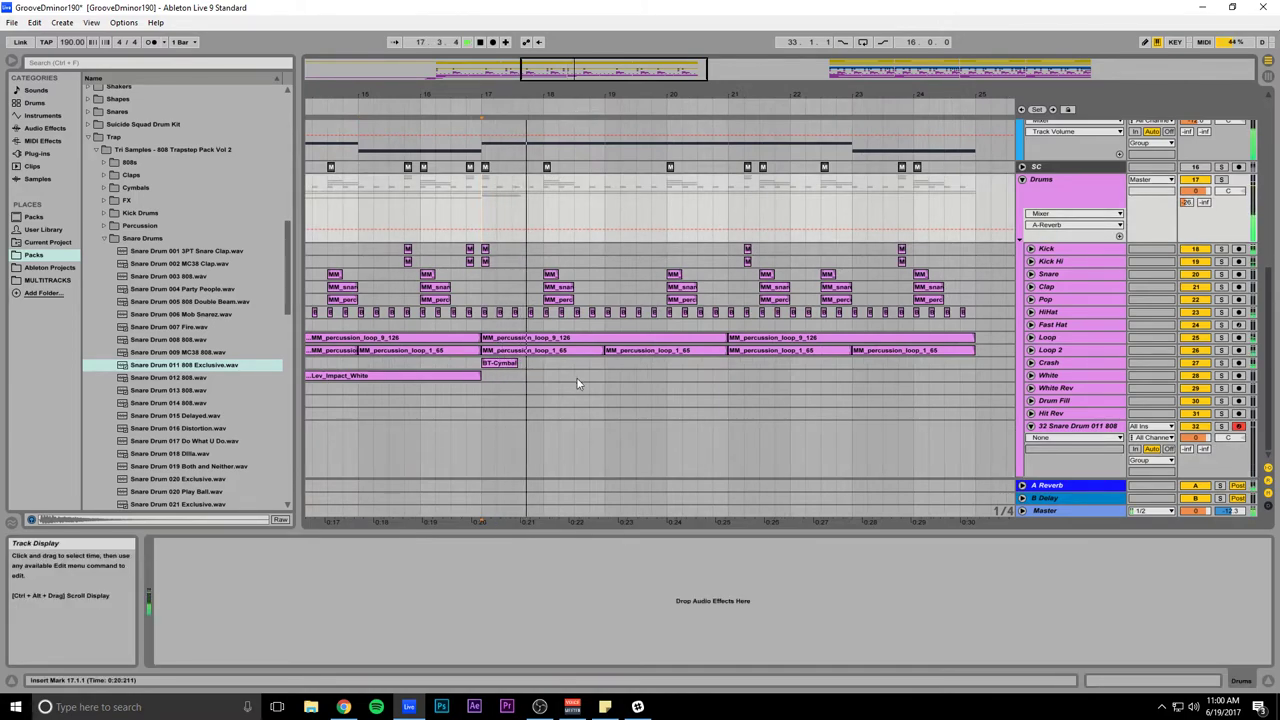
Step: Stop playback and insert an empty MIDI clip from 19.3 to 20.1 on the Snare Drum 011 808 track
{"action": "left_click", "coordinate": [620, 455]}
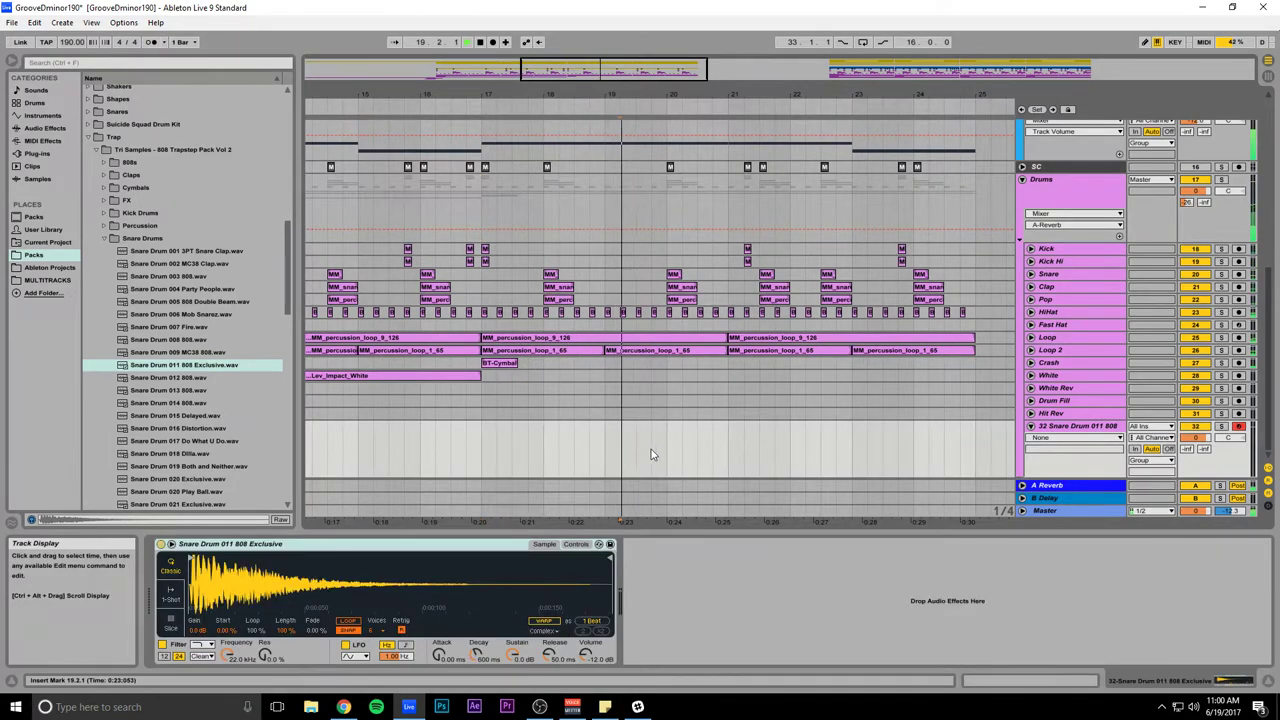
{"action": "left_click_drag", "start_coordinate": [660, 455], "coordinate": [643, 455]}
{"action": "key", "text": "space"}
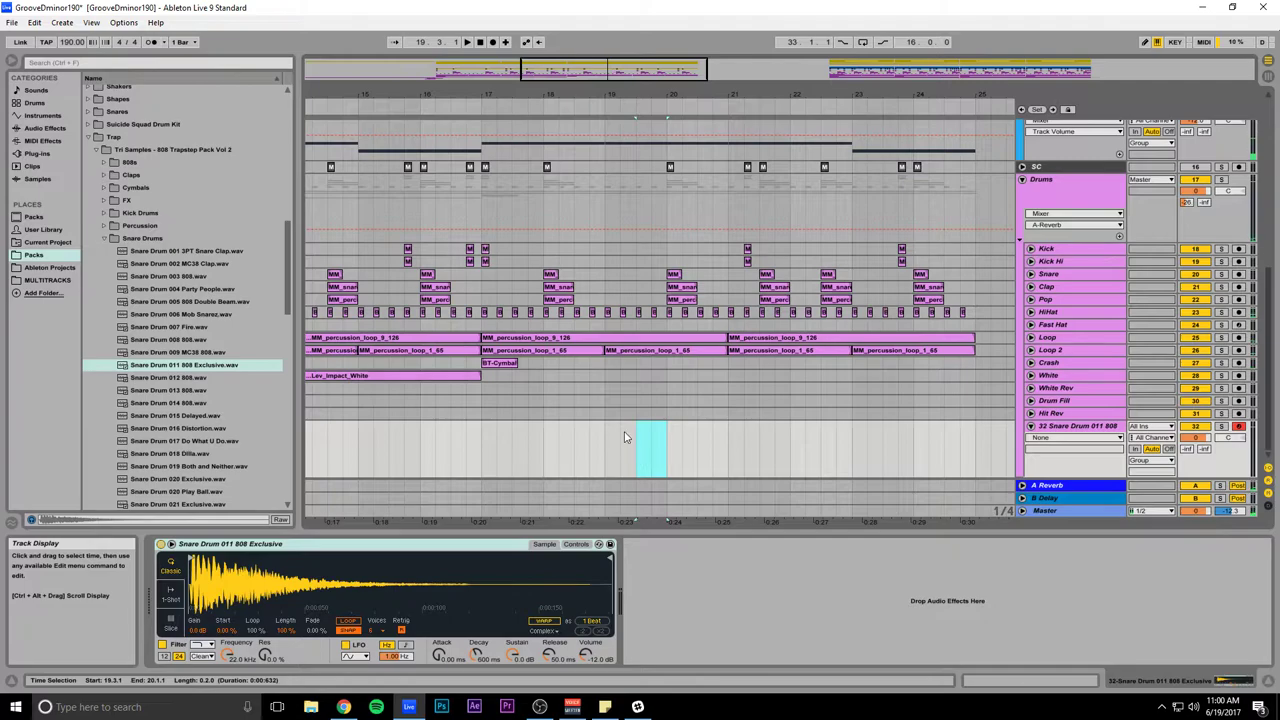
{"action": "double_click", "coordinate": [650, 427]}
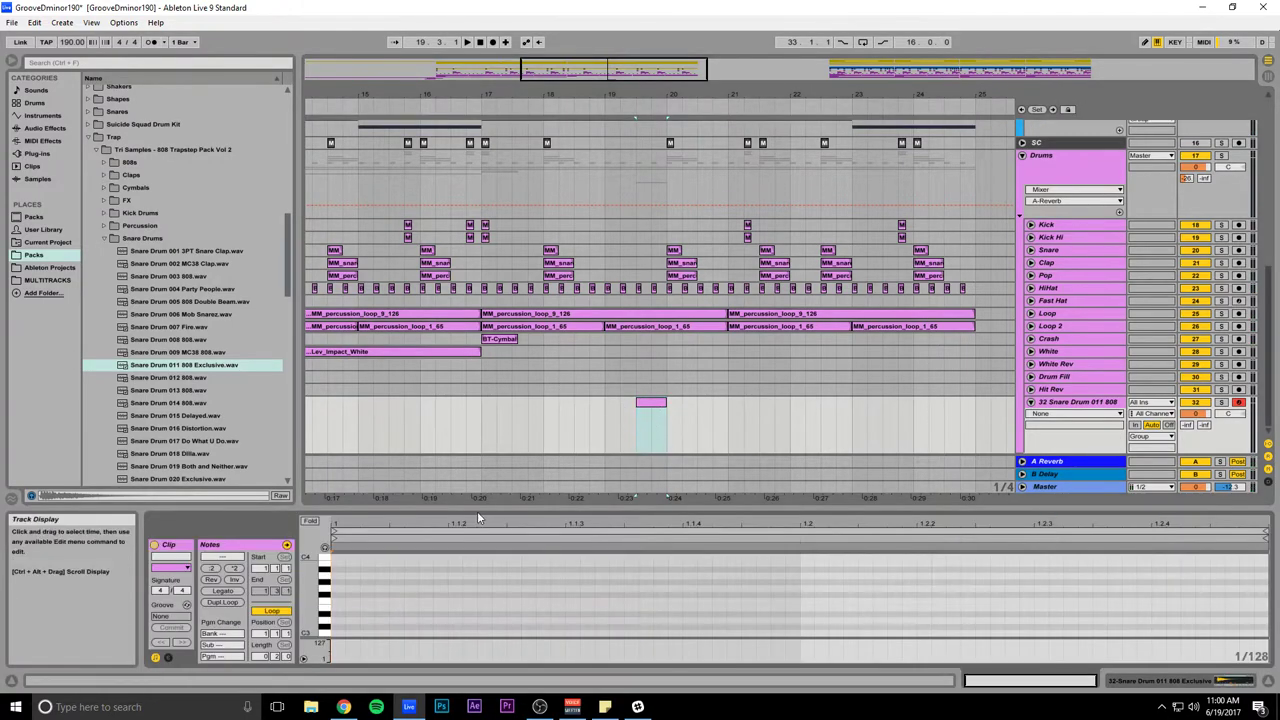
Step: Program a descending snare roll in the 19.3 clip, stepping from C#4 through D3 to A2, and save the set
{"action": "left_click_drag", "start_coordinate": [470, 511], "coordinate": [400, 304]}
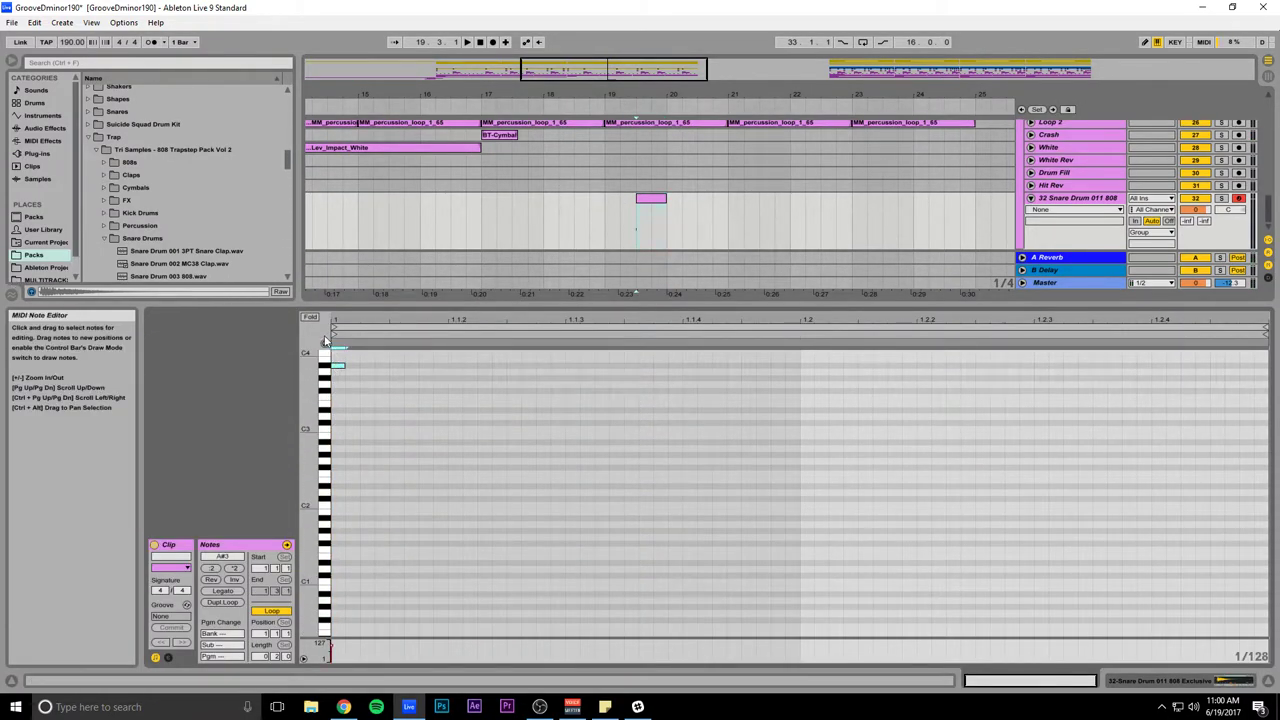
{"action": "scroll", "coordinate": [351, 405], "scroll_direction": "up", "scroll_amount": 2}
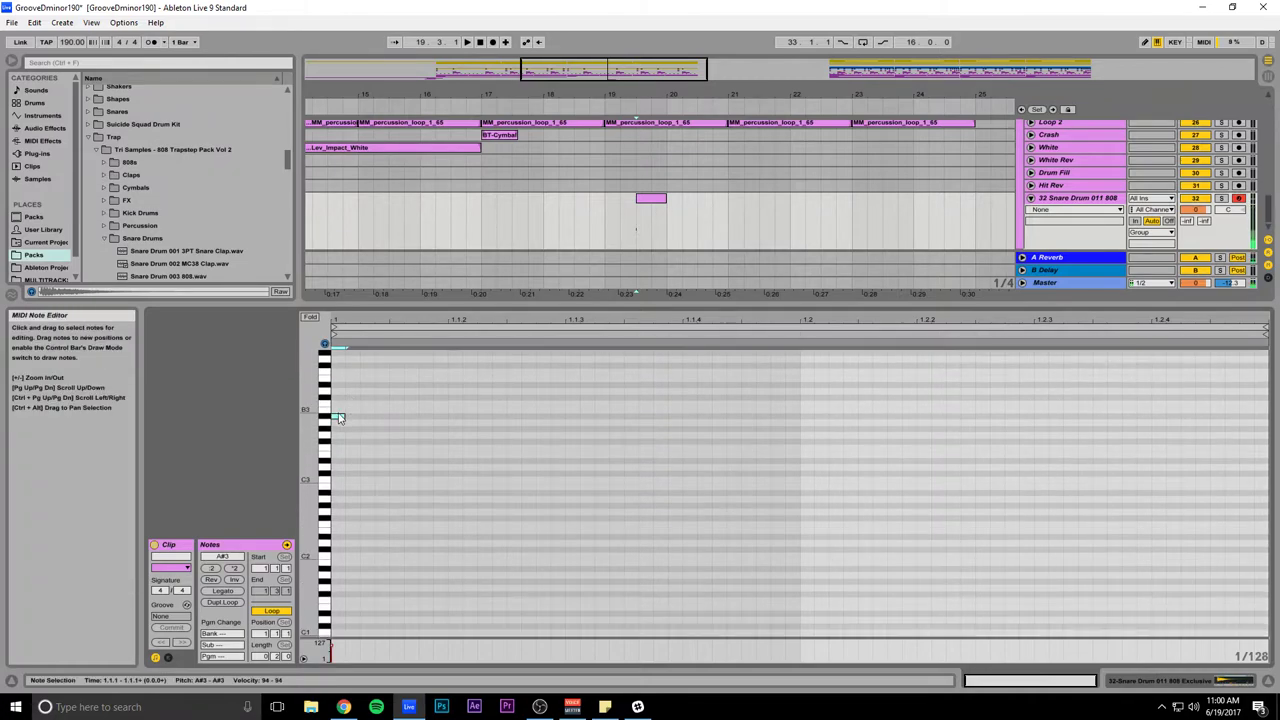
{"action": "left_click_drag", "start_coordinate": [339, 418], "coordinate": [350, 399]}
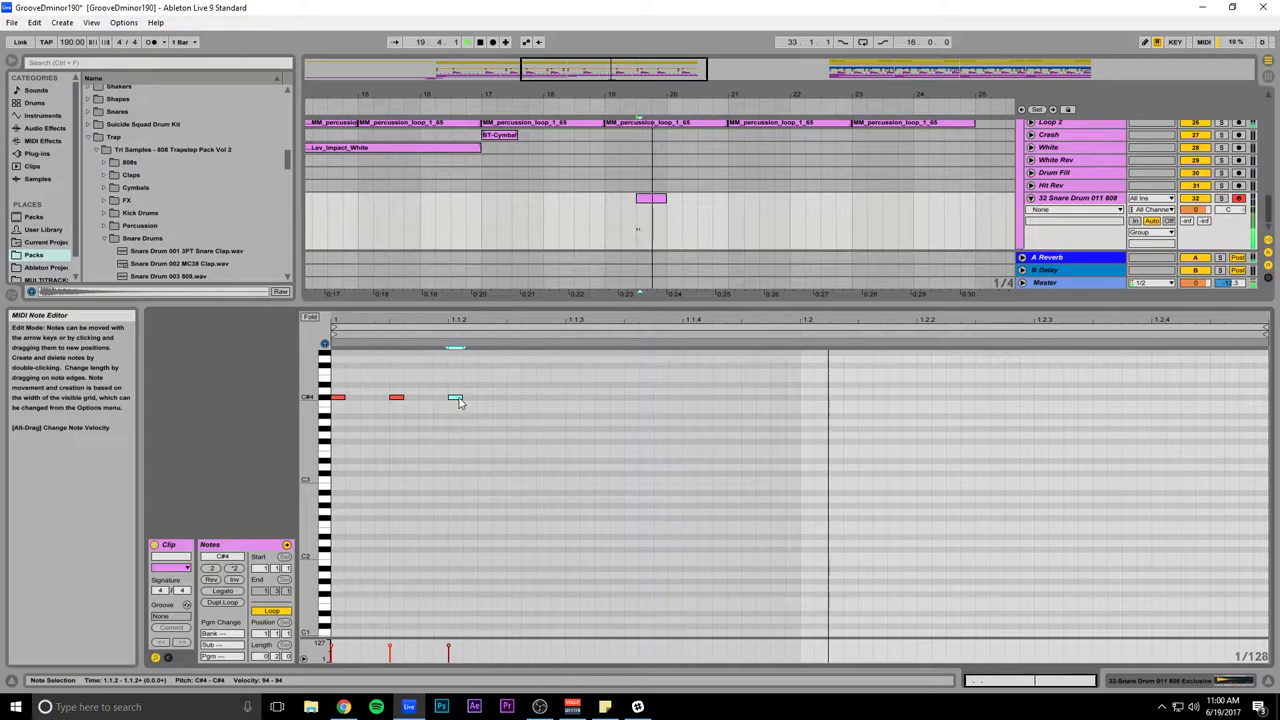
{"action": "left_click_drag", "start_coordinate": [459, 403], "coordinate": [693, 405]}
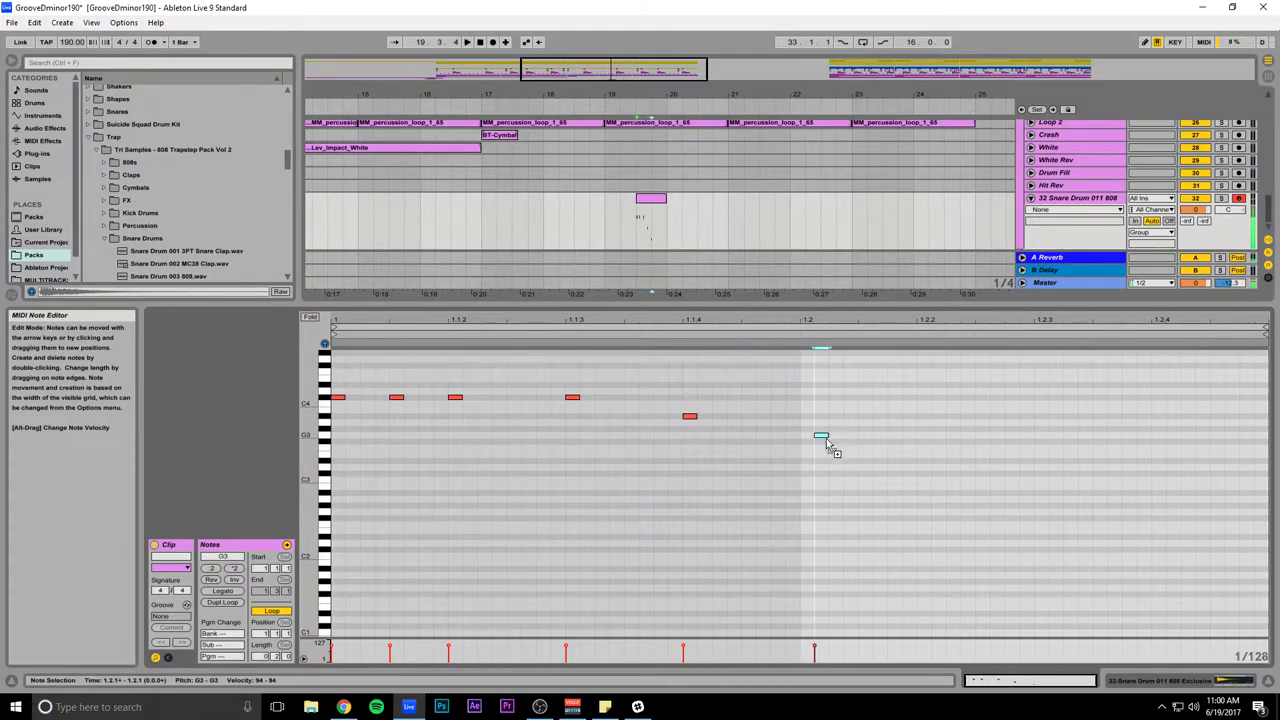
{"action": "left_click_drag", "start_coordinate": [837, 445], "coordinate": [935, 478]}
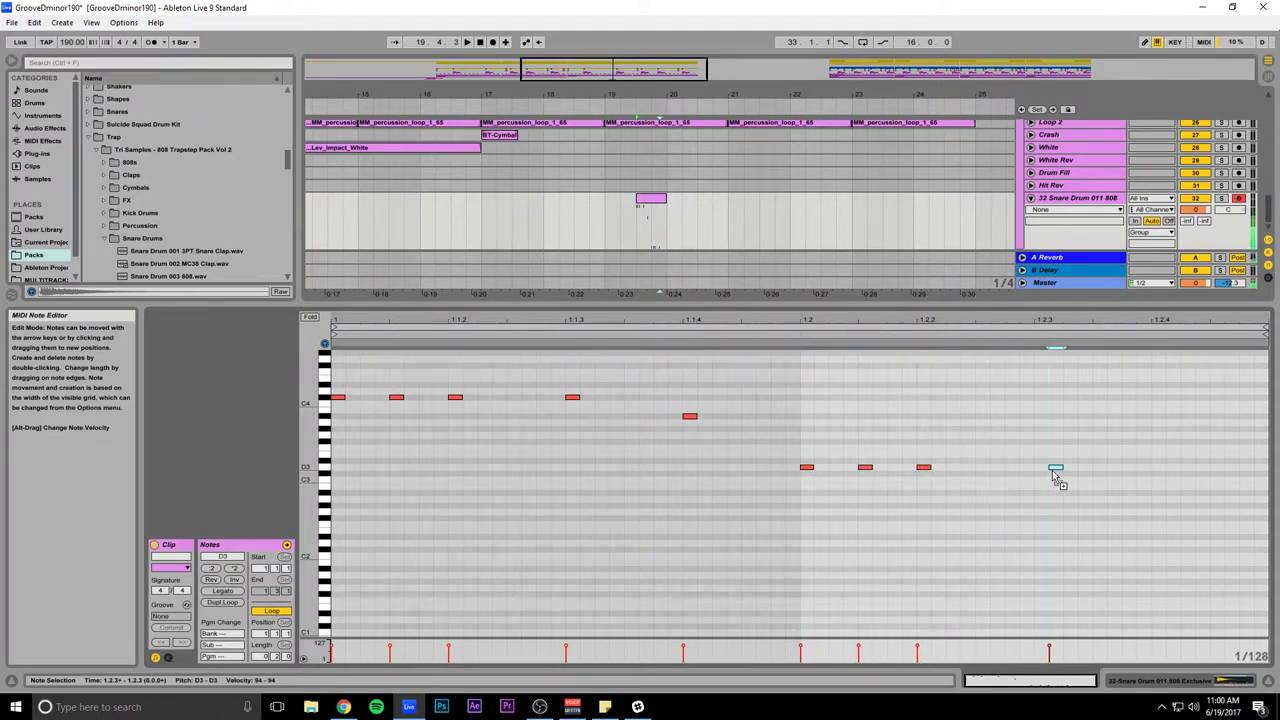
{"action": "key", "text": "space"}
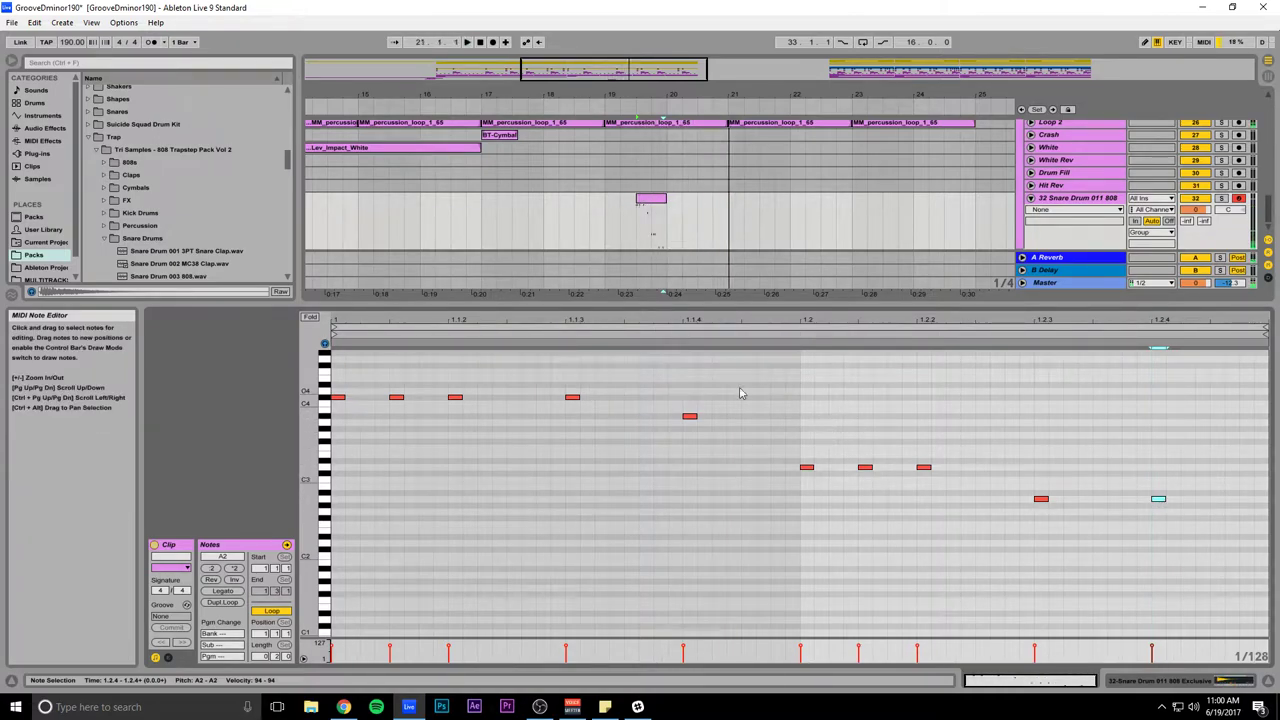
{"action": "left_click_drag", "start_coordinate": [620, 305], "coordinate": [618, 534]}
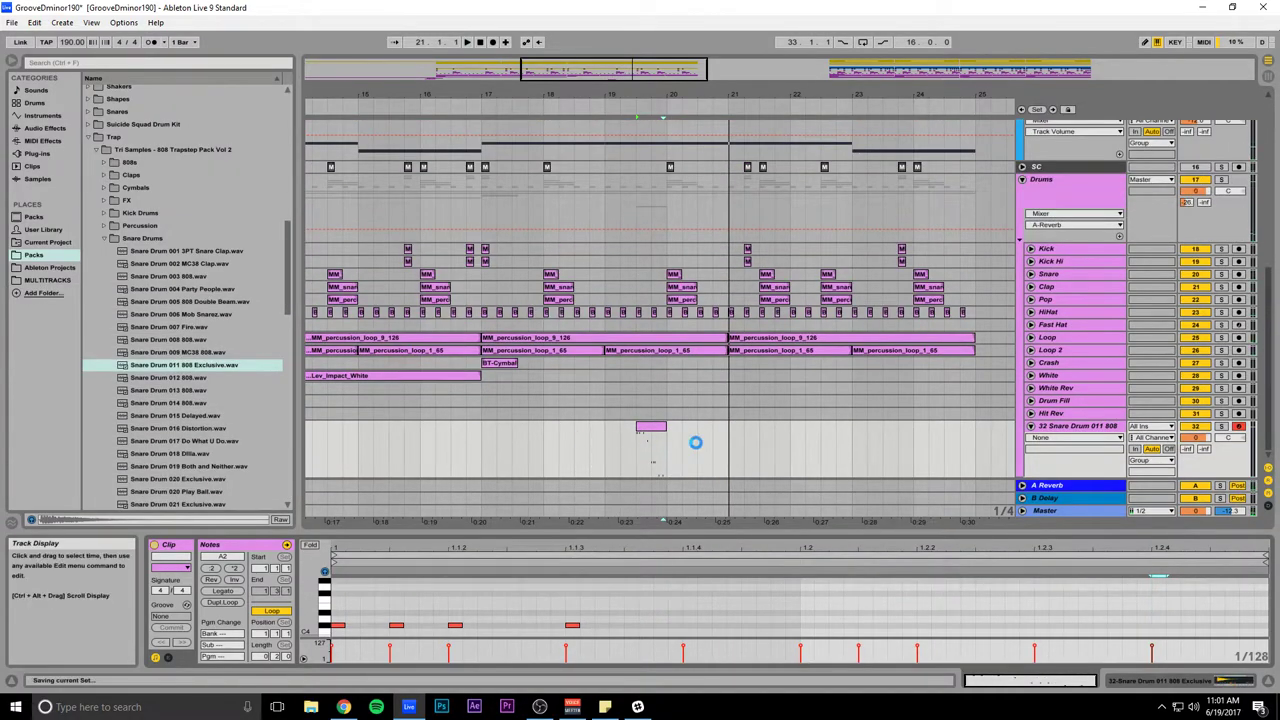
Step: Add an Auto Filter audio effect to the Snare Drum 011 808 track
{"action": "left_click", "coordinate": [1063, 432]}
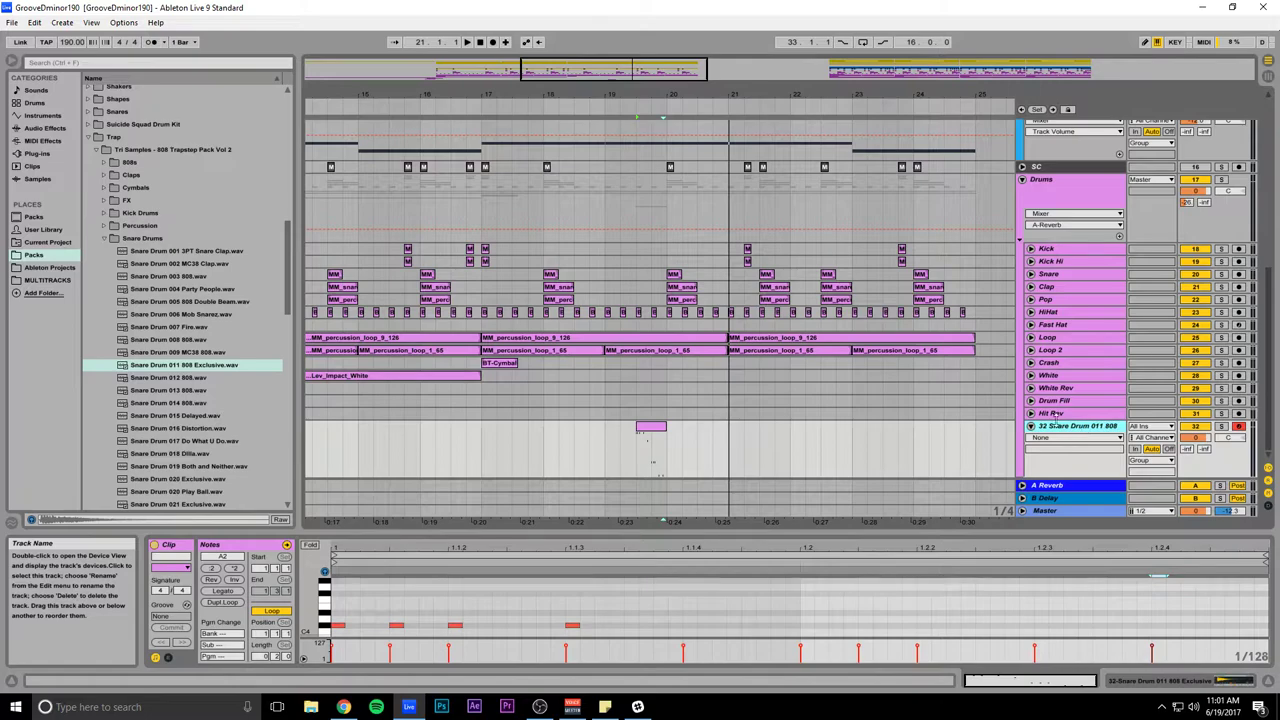
{"action": "left_click", "coordinate": [88, 137]}
{"action": "left_click", "coordinate": [46, 129]}
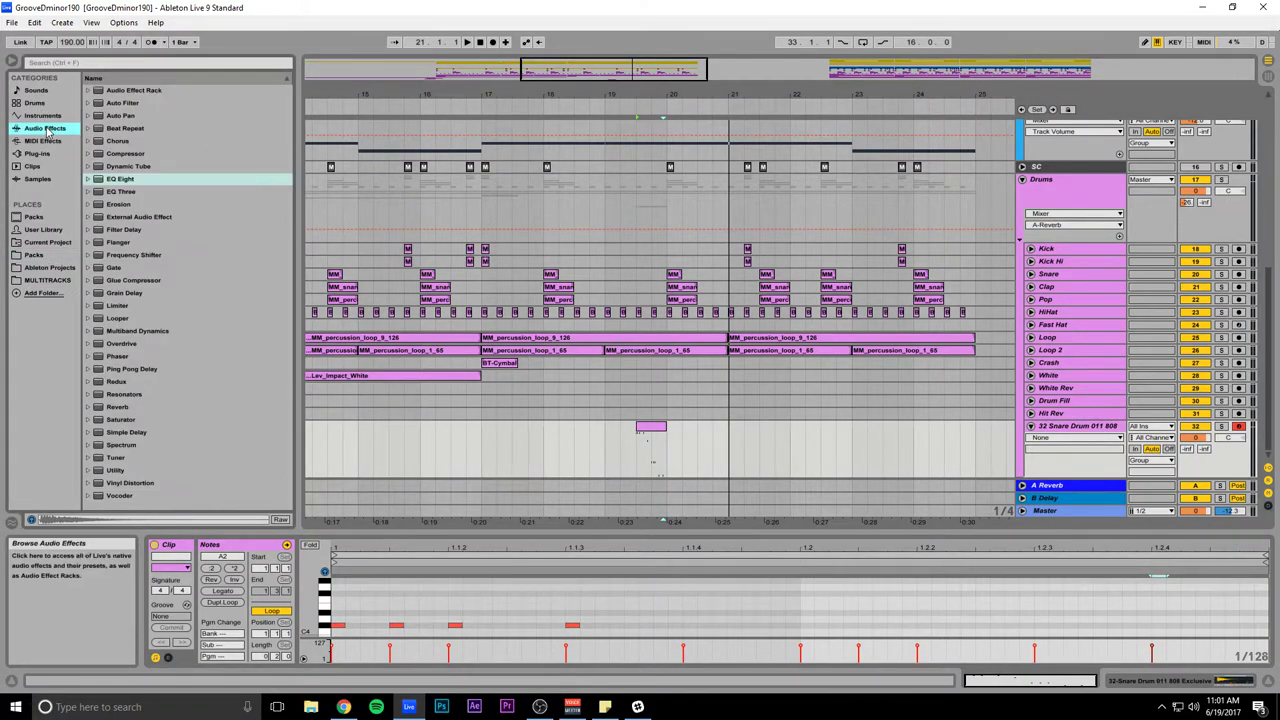
{"action": "left_click_drag", "start_coordinate": [127, 105], "coordinate": [253, 240]}
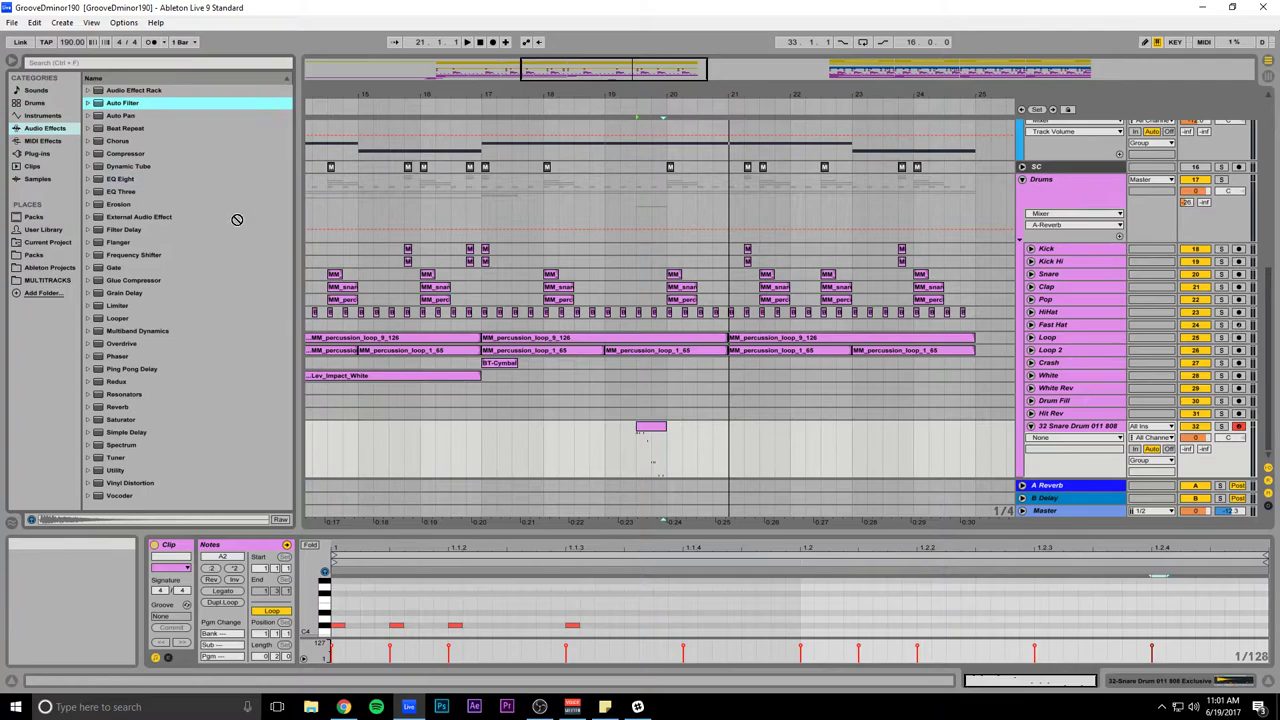
{"action": "left_click_drag", "start_coordinate": [645, 457], "coordinate": [645, 457]}
{"action": "left_click_drag", "start_coordinate": [602, 78], "coordinate": [620, 202]}
{"action": "left_click_drag", "start_coordinate": [622, 115], "coordinate": [622, 130]}
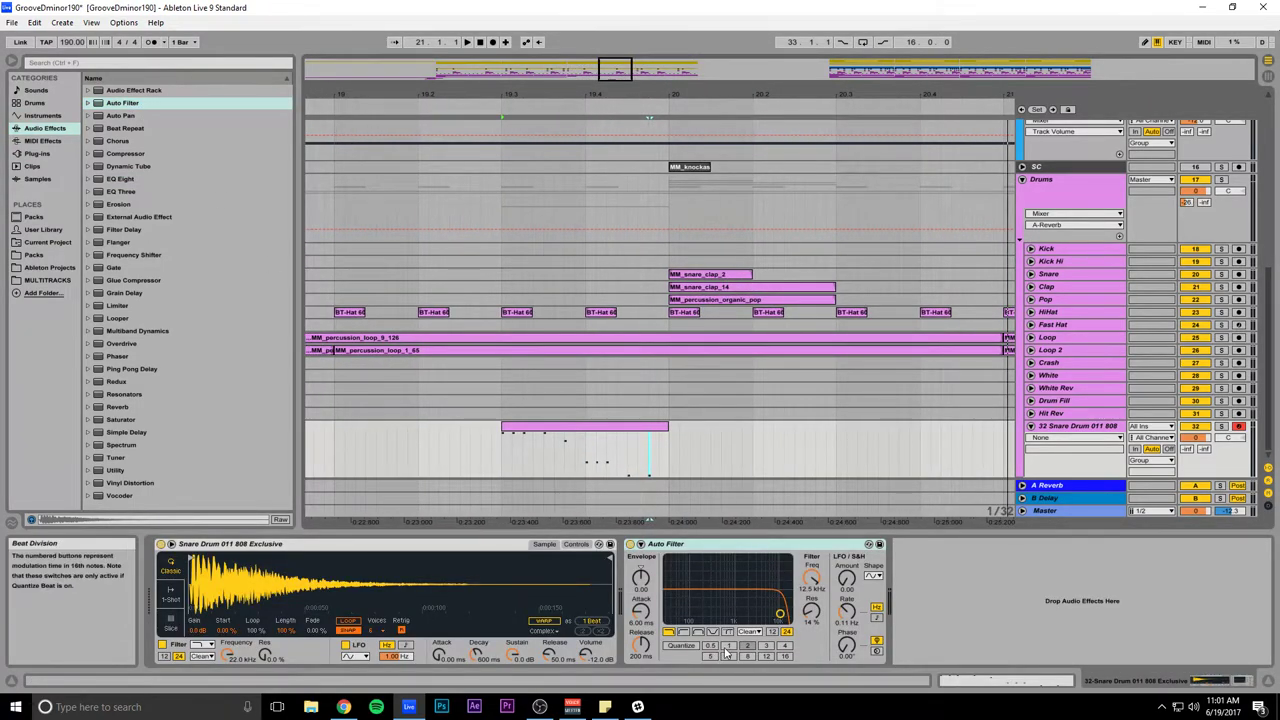
Step: Switch the Auto Filter to high-pass and automate its frequency to fall from 19.3 to 194 Hz at bar 20
{"action": "left_click", "coordinate": [685, 633]}
{"action": "left_click_drag", "start_coordinate": [817, 578], "coordinate": [791, 553]}
{"action": "left_click_drag", "start_coordinate": [622, 440], "coordinate": [670, 470]}
{"action": "key", "text": "space"}
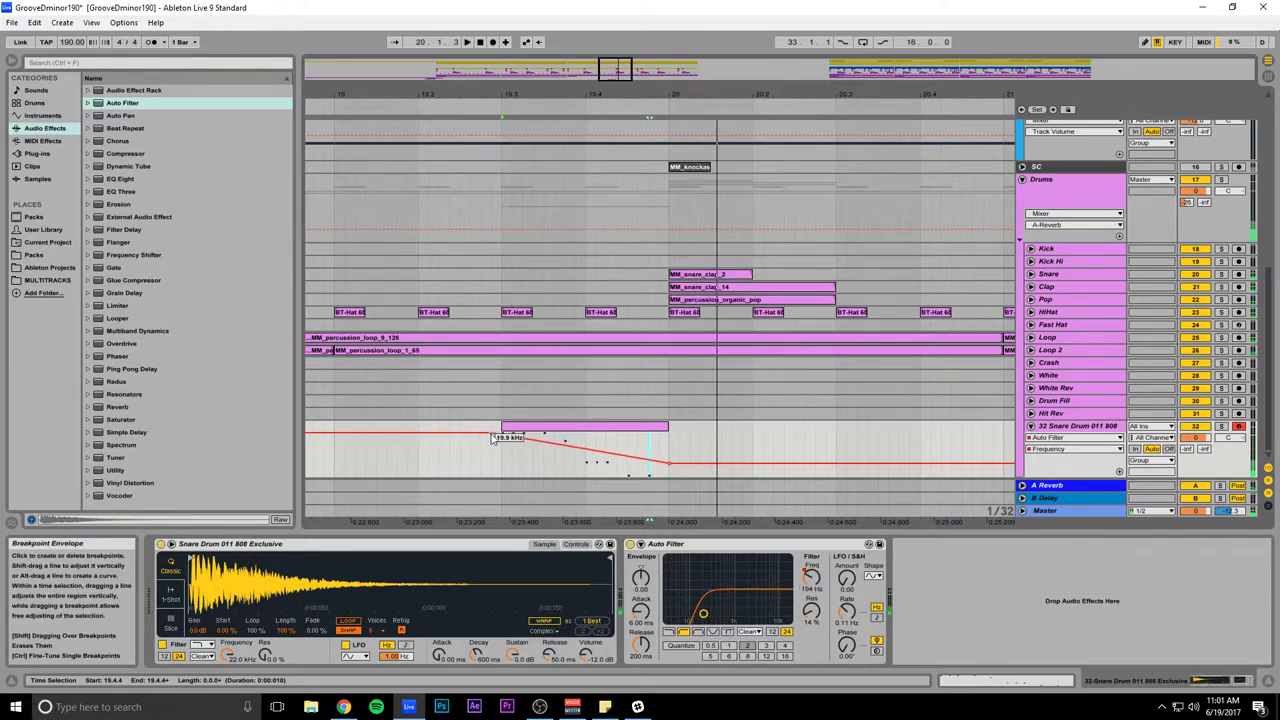
Step: Set the 808 snare track's volume to -16 dB and check the fill in solo
{"action": "left_click", "coordinate": [1220, 427]}
{"action": "left_click", "coordinate": [1197, 439]}
{"action": "type", "text": "-16"}
{"action": "key", "text": "Return"}
{"action": "key", "text": "space"}
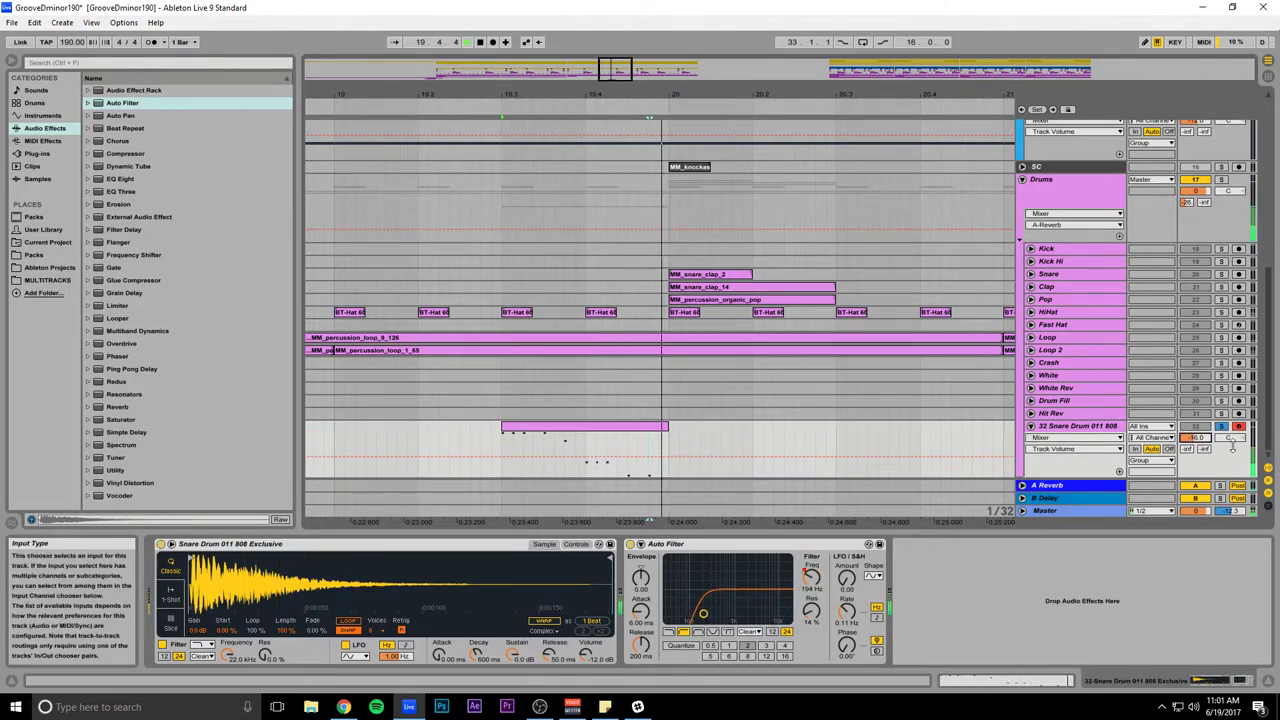
{"action": "key", "text": "space"}
{"action": "left_click", "coordinate": [1221, 427]}
Step: Play the fill in context from bar 17 and rename its track Snare Roll Thing
{"action": "key", "text": "space"}
{"action": "left_click_drag", "start_coordinate": [582, 80], "coordinate": [606, 32]}
{"action": "left_click", "coordinate": [479, 204]}
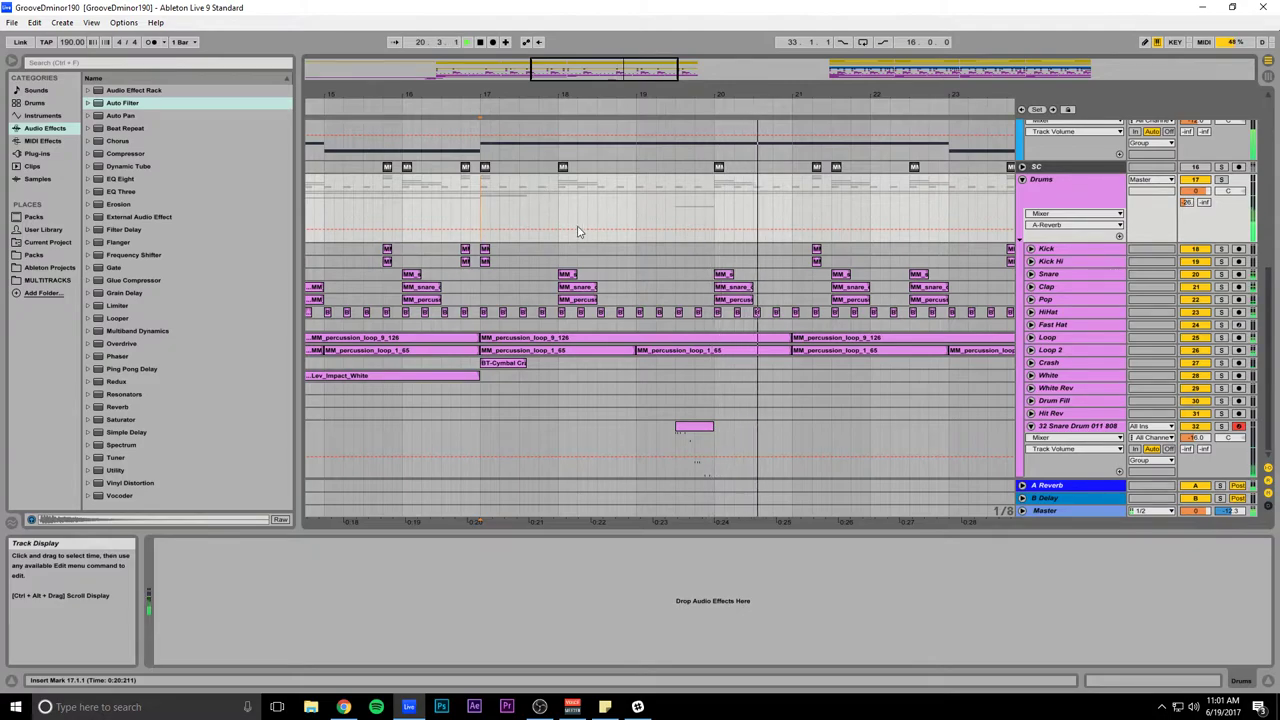
{"action": "left_click", "coordinate": [960, 441]}
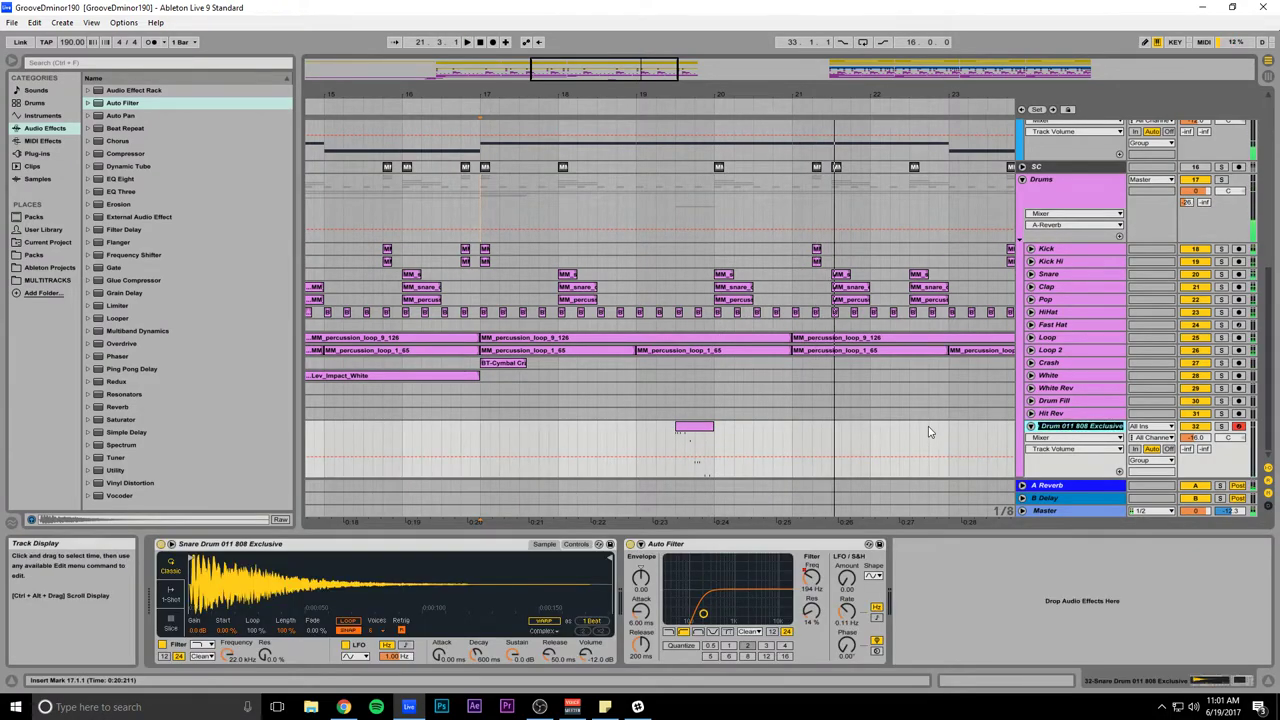
{"action": "type", "text": "Snare Roll Thing"}
{"action": "key", "text": "Return"}
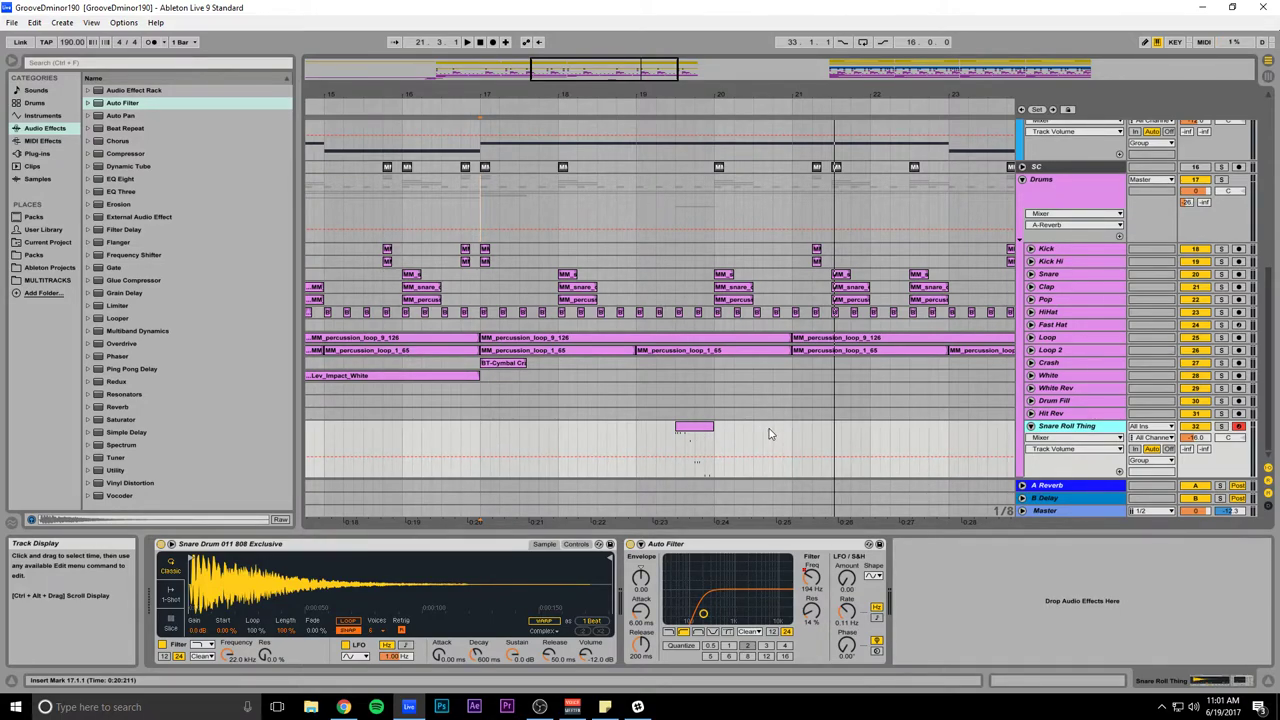
Step: Play the arrangement from bar 15 to judge the drums around the snare roll
{"action": "left_click_drag", "start_coordinate": [636, 62], "coordinate": [596, 44]}
{"action": "left_click", "coordinate": [562, 214]}
{"action": "key", "text": "space"}
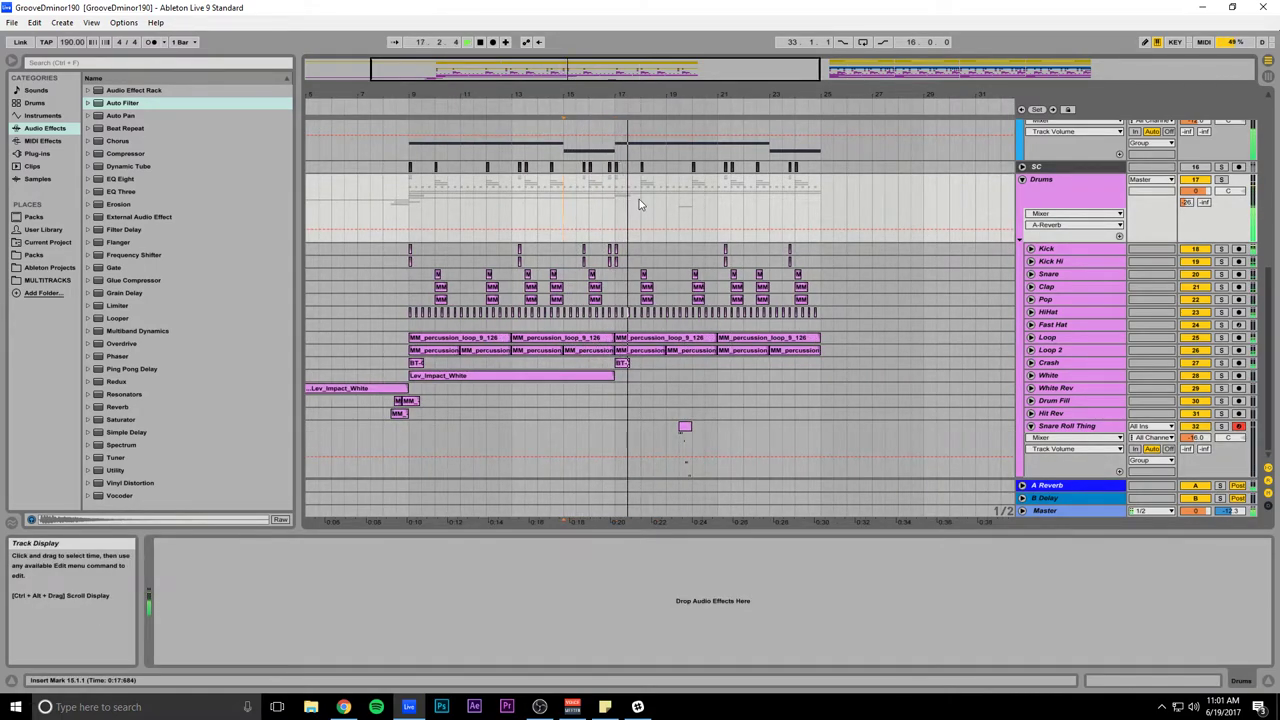
{"action": "left_click_drag", "start_coordinate": [658, 69], "coordinate": [631, 119]}
{"action": "key", "text": "space"}
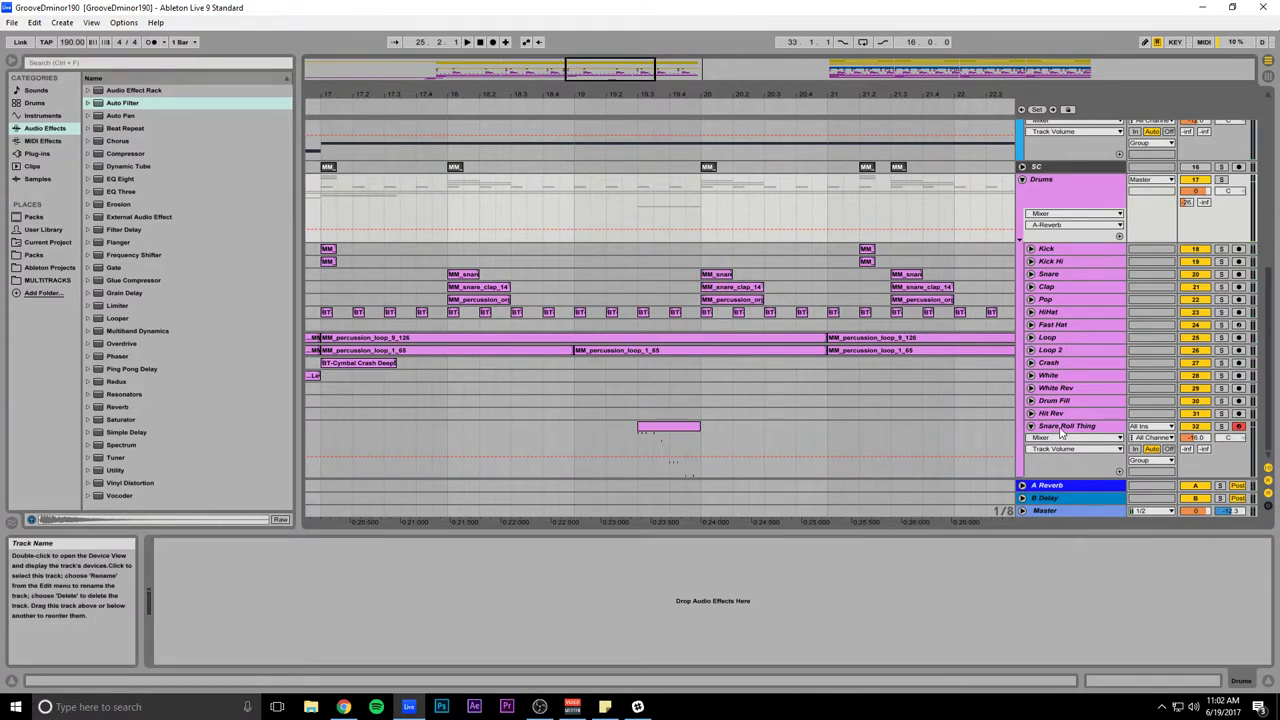
Step: Insert a new audio track directly below the Pop track in the Drums group
{"action": "left_click", "coordinate": [1064, 288]}
{"action": "left_click", "coordinate": [1048, 300]}
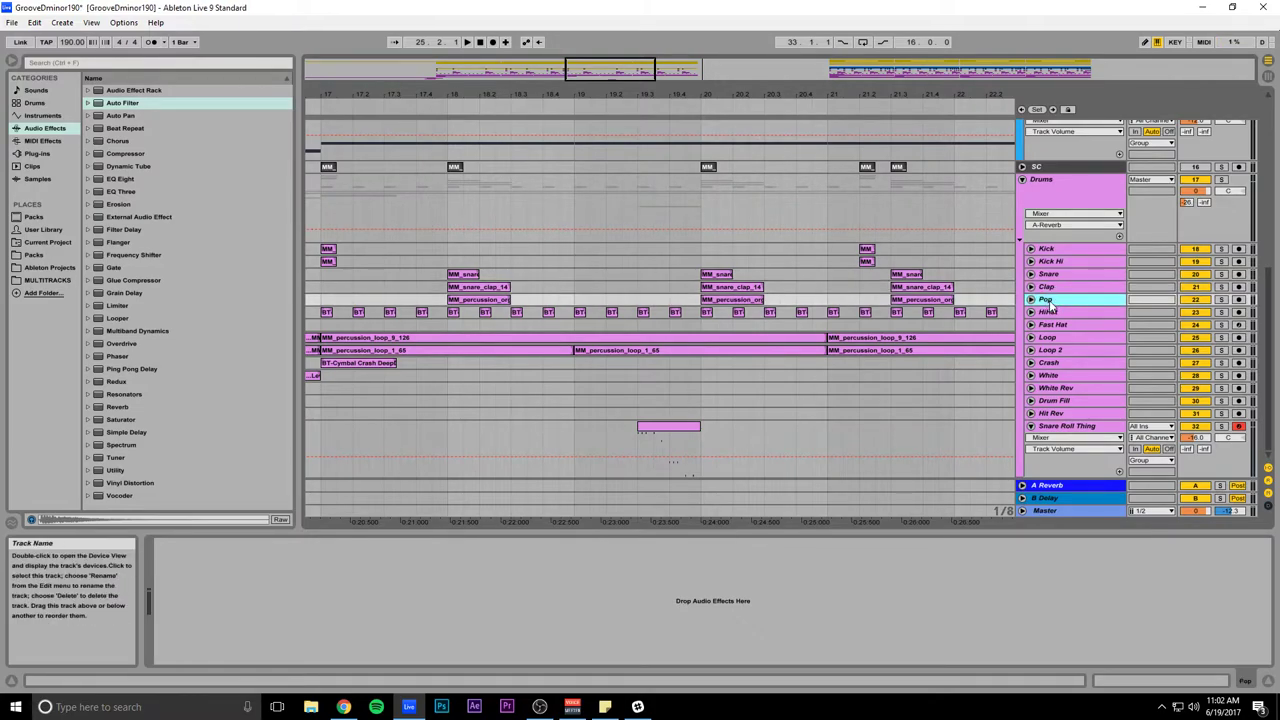
{"action": "key", "text": "ctrl+t"}
Step: Try a reversed copy of the bar 20 MM_snare_clap_14 clip at 19.3 on the new audio track, with a fade-in
{"action": "left_click", "coordinate": [726, 293]}
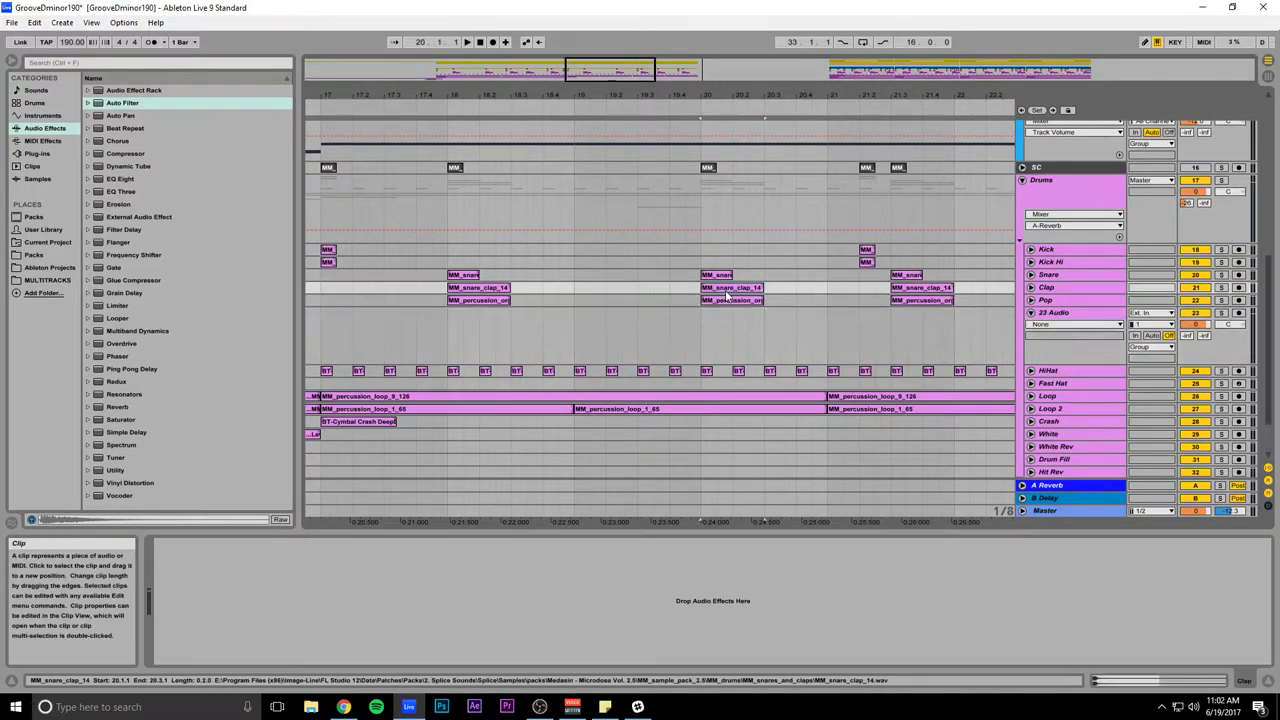
{"action": "left_click_drag", "start_coordinate": [735, 293], "coordinate": [672, 336]}
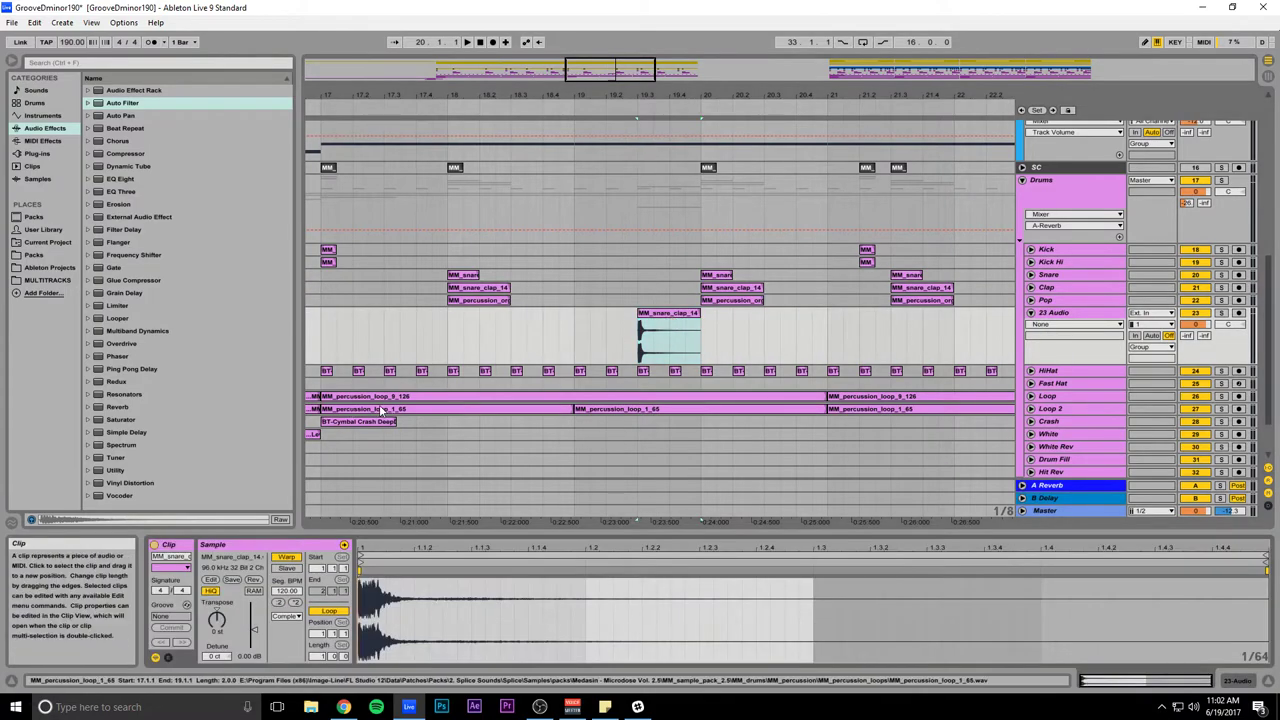
{"action": "left_click", "coordinate": [662, 336]}
{"action": "left_click_drag", "start_coordinate": [640, 322], "coordinate": [765, 332]}
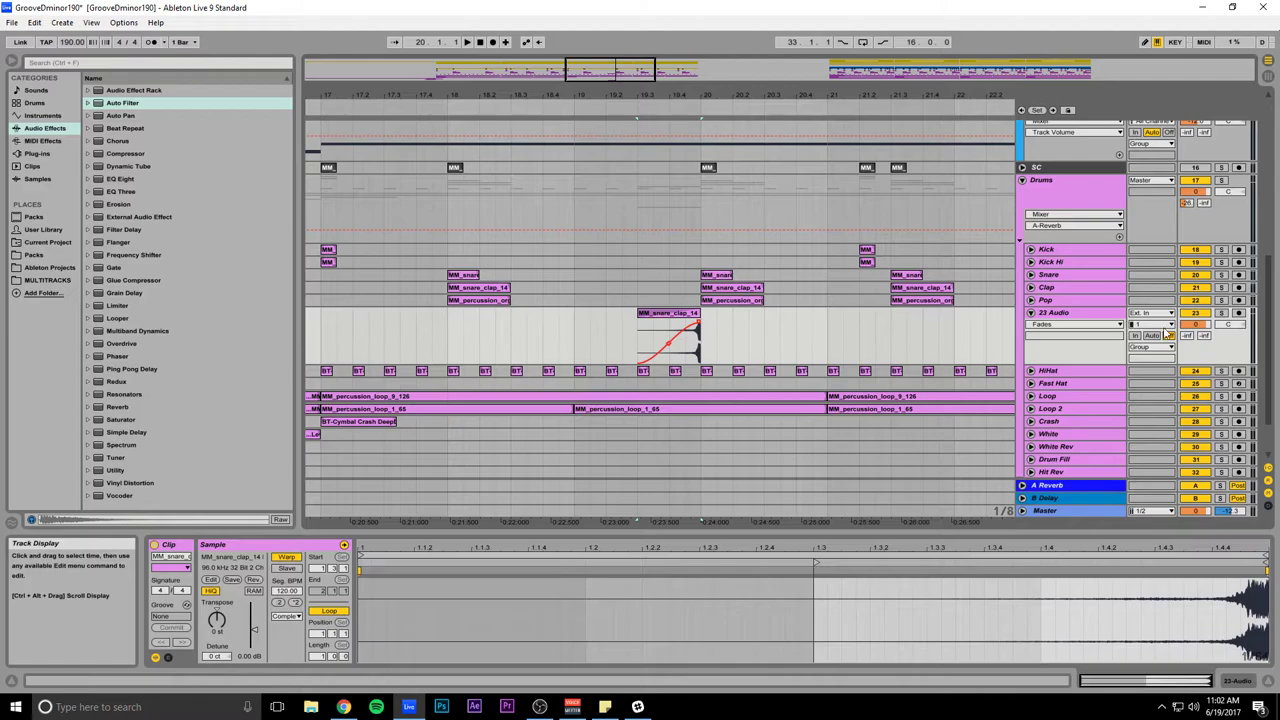
Step: Audition the reversed clap from bar 19 with the new track's volume at -16 dB, and delete the clip
{"action": "left_click", "coordinate": [1200, 326]}
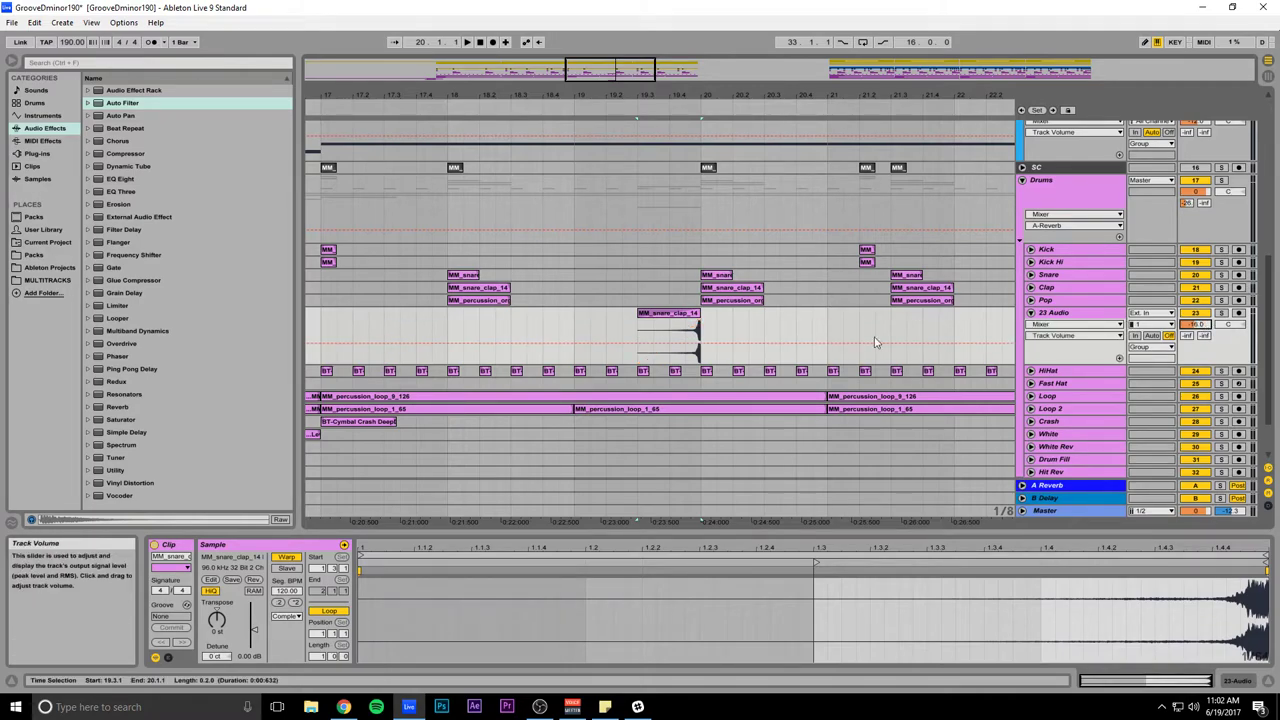
{"action": "left_click", "coordinate": [580, 285]}
{"action": "key", "text": "space"}
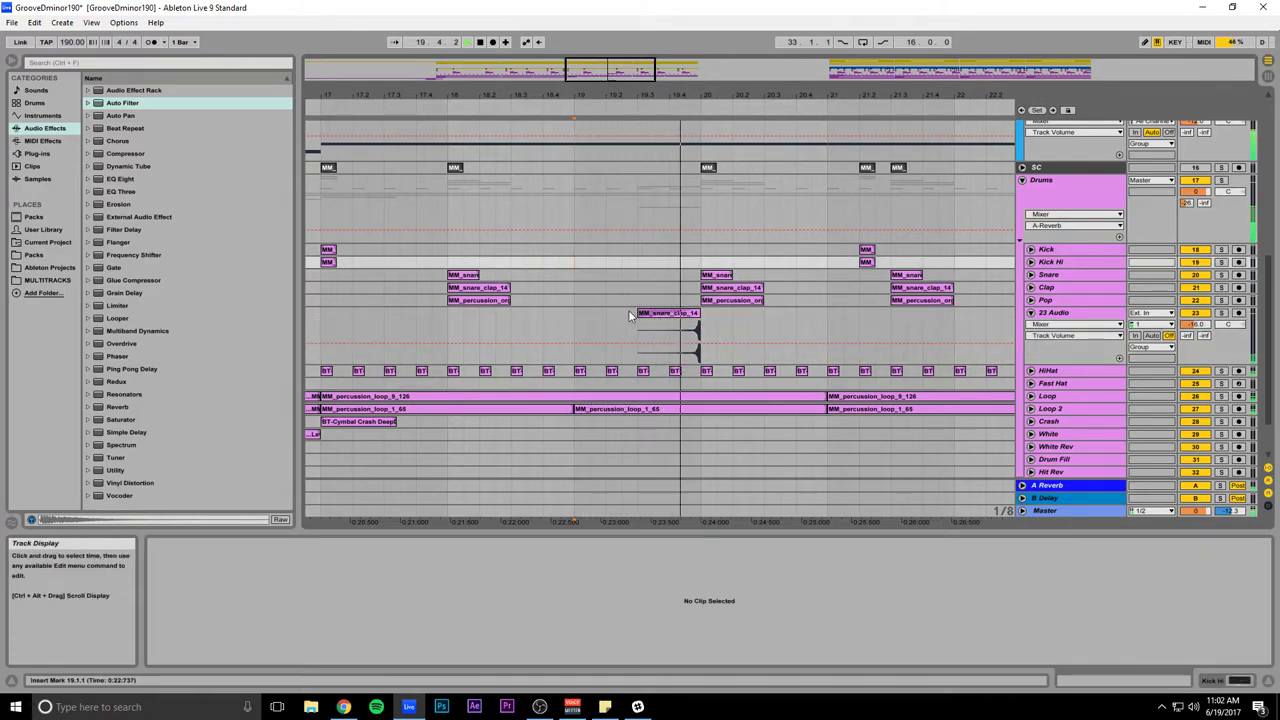
{"action": "left_click", "coordinate": [677, 316]}
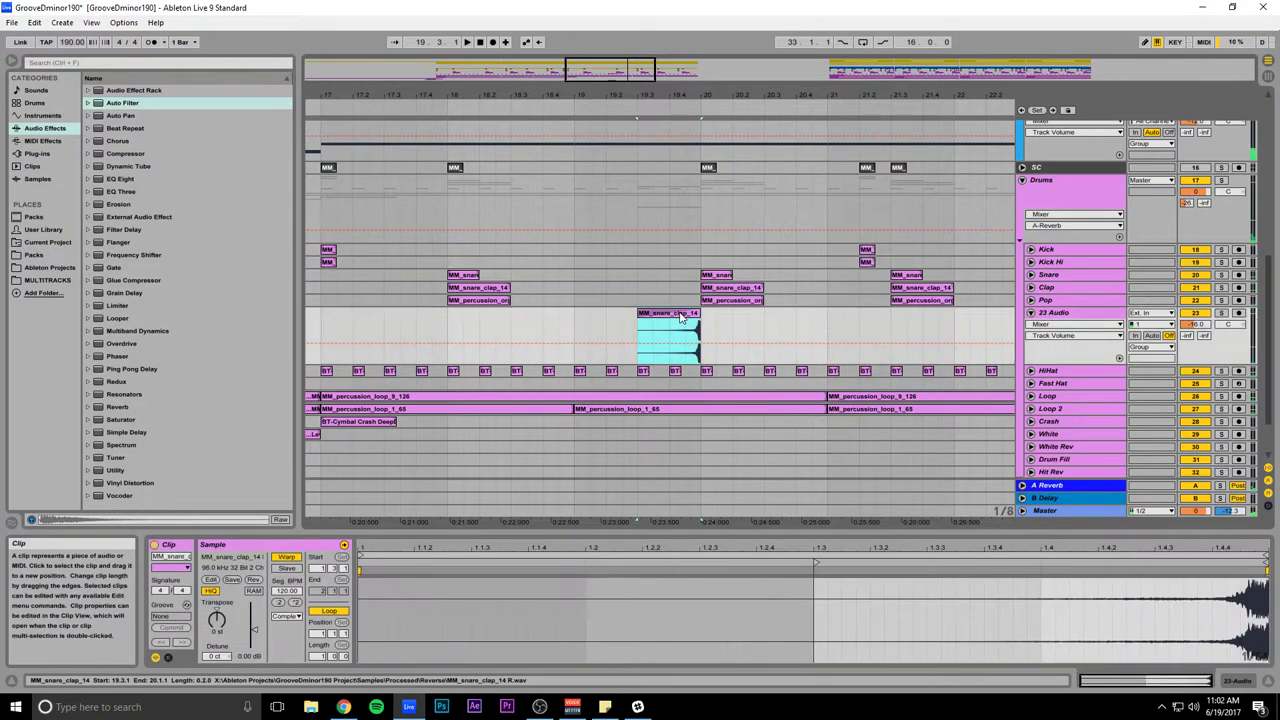
{"action": "key", "text": "Delete"}
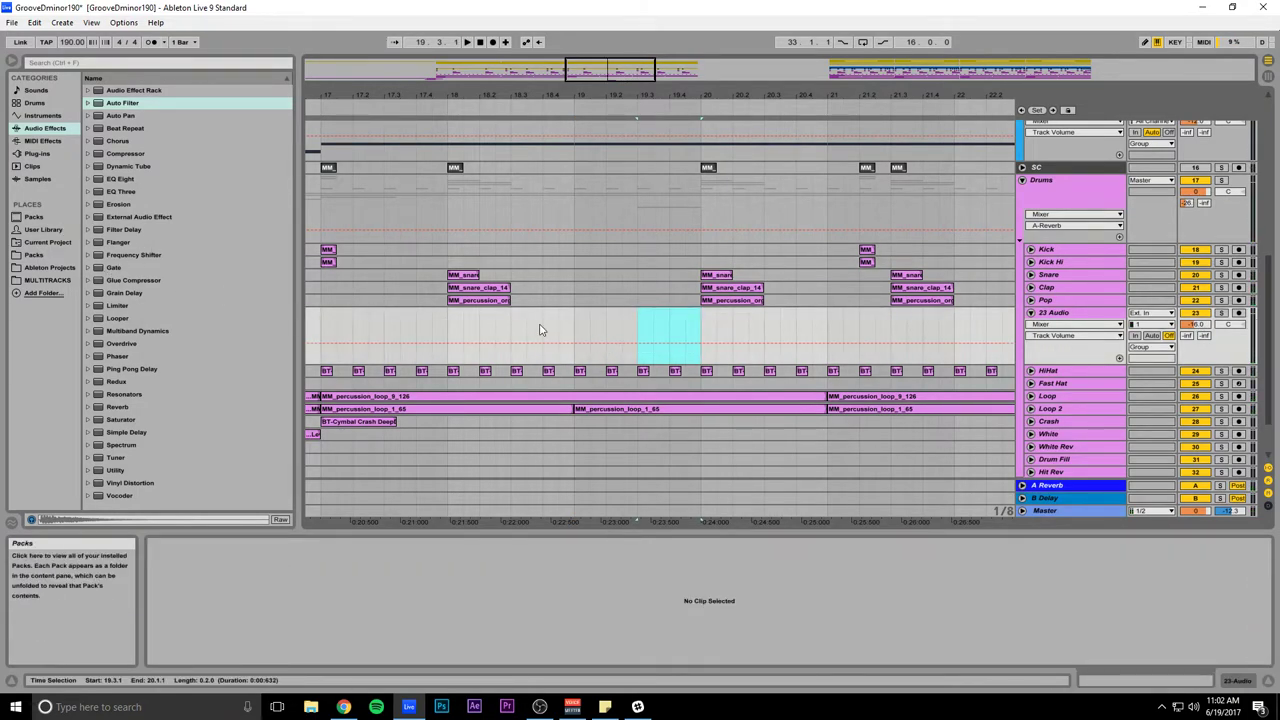
Step: Expand the Pop track, listen to it in solo, then restore the full mix and save the set
{"action": "left_click", "coordinate": [1031, 300]}
{"action": "left_click", "coordinate": [1222, 300]}
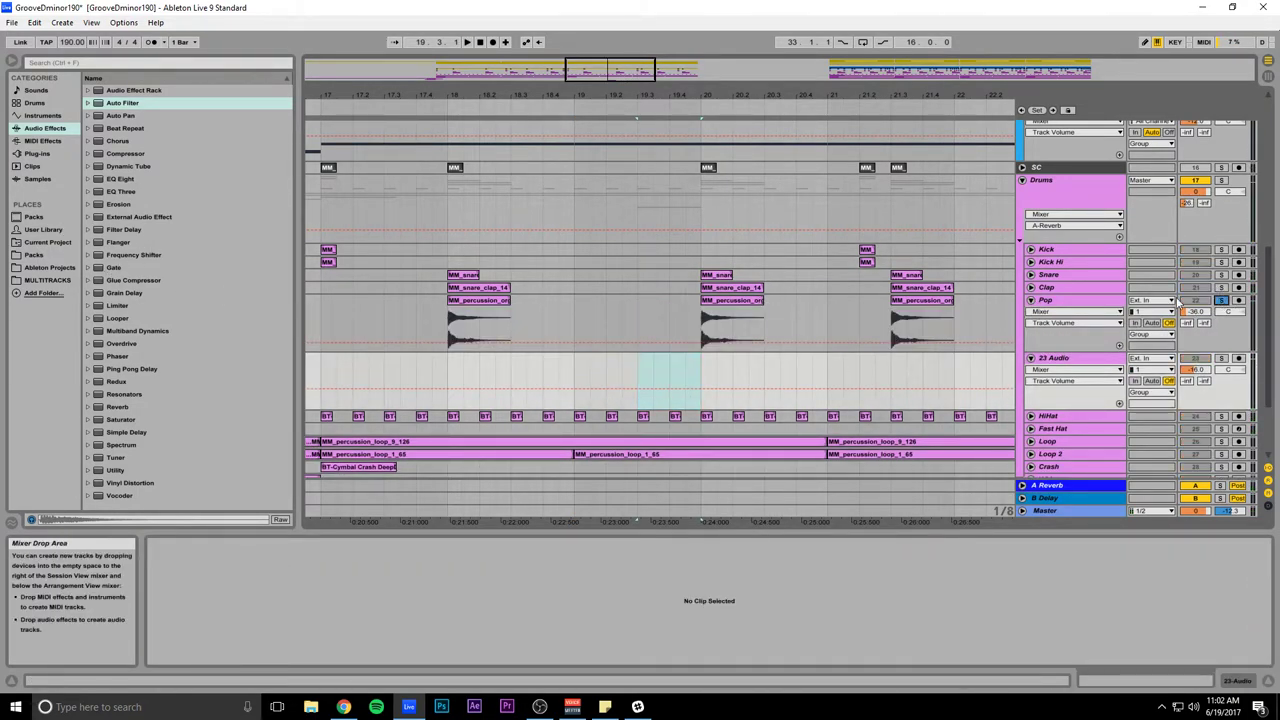
{"action": "key", "text": "space"}
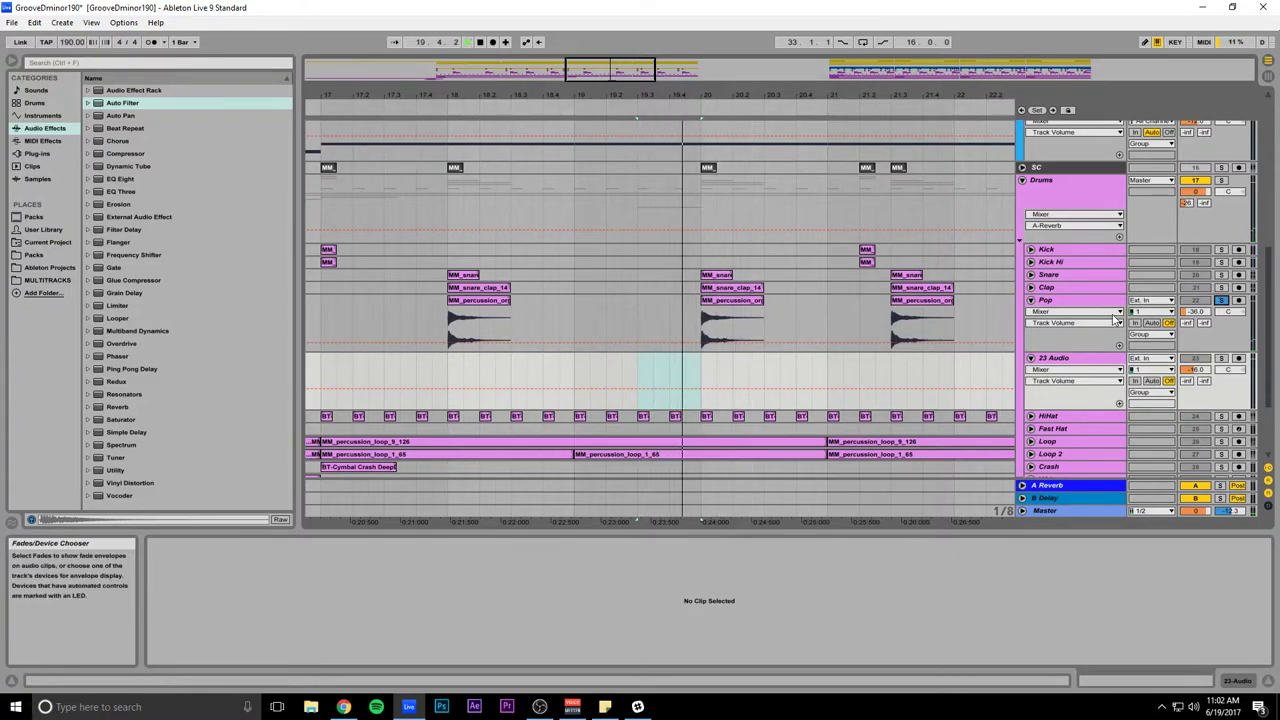
{"action": "left_click", "coordinate": [1220, 300]}
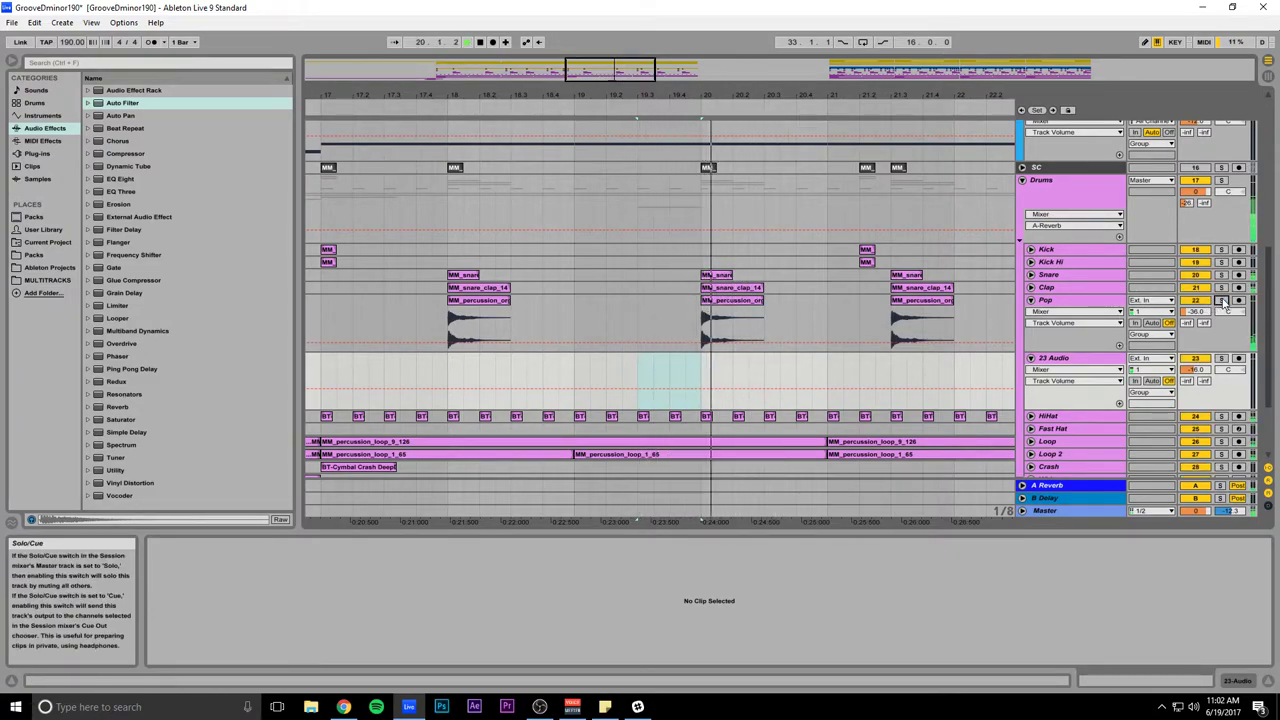
{"action": "scroll", "coordinate": [632, 310], "scroll_direction": "down", "scroll_amount": 3}
{"action": "key", "text": "ctrl+s"}
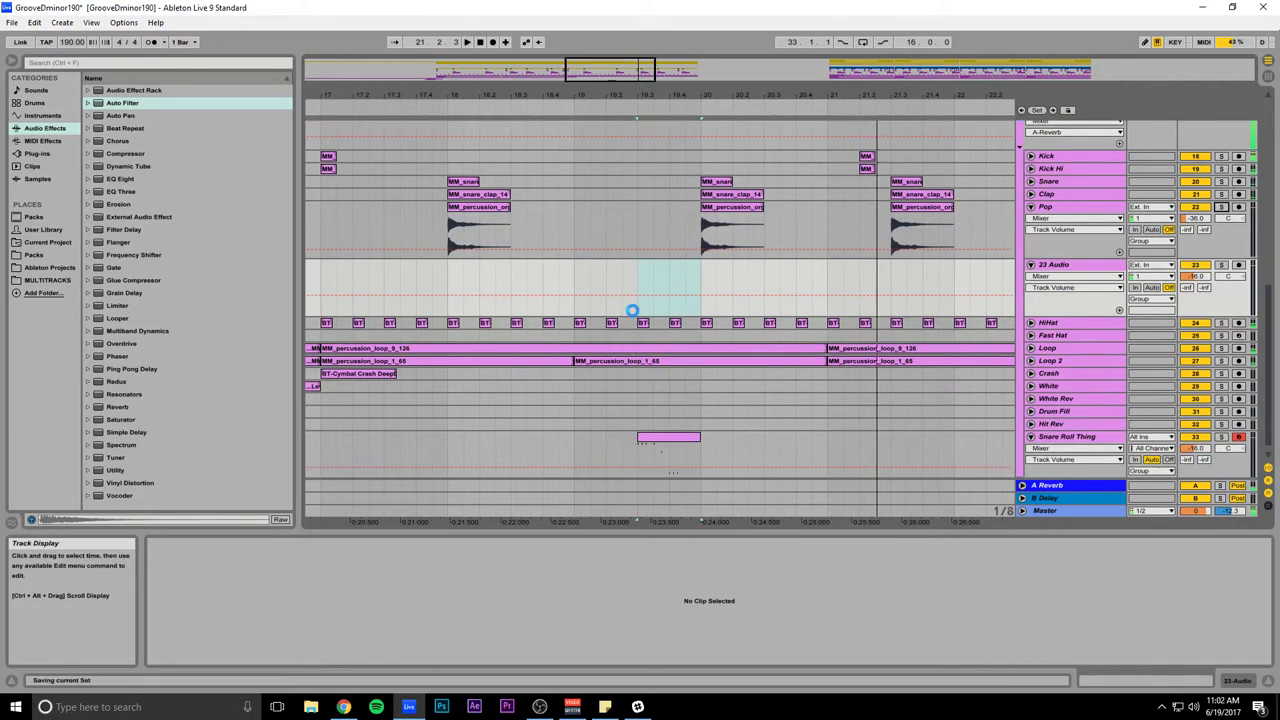
Step: Browse the Packs place and open Drums - Snare & Claps in Black Octopus Sound - Leviathan
{"action": "left_click", "coordinate": [37, 153]}
{"action": "left_click", "coordinate": [34, 255]}
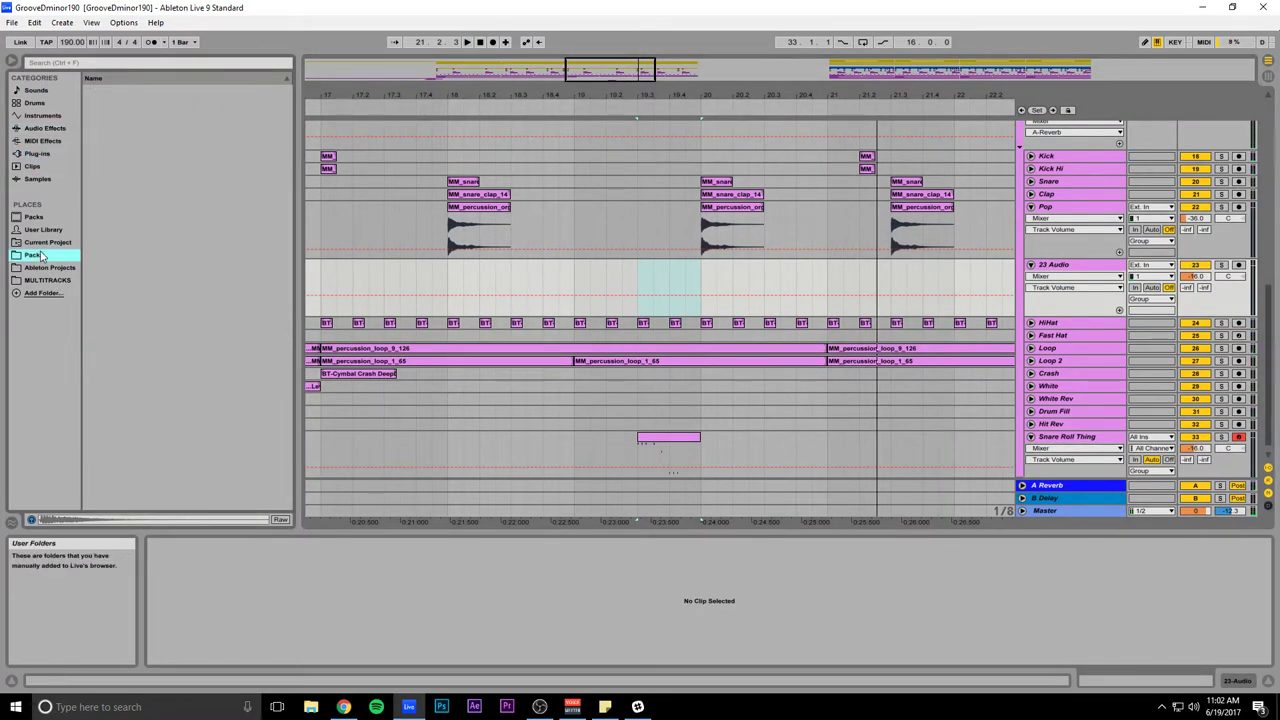
{"action": "scroll", "coordinate": [101, 199], "scroll_direction": "up", "scroll_amount": 3}
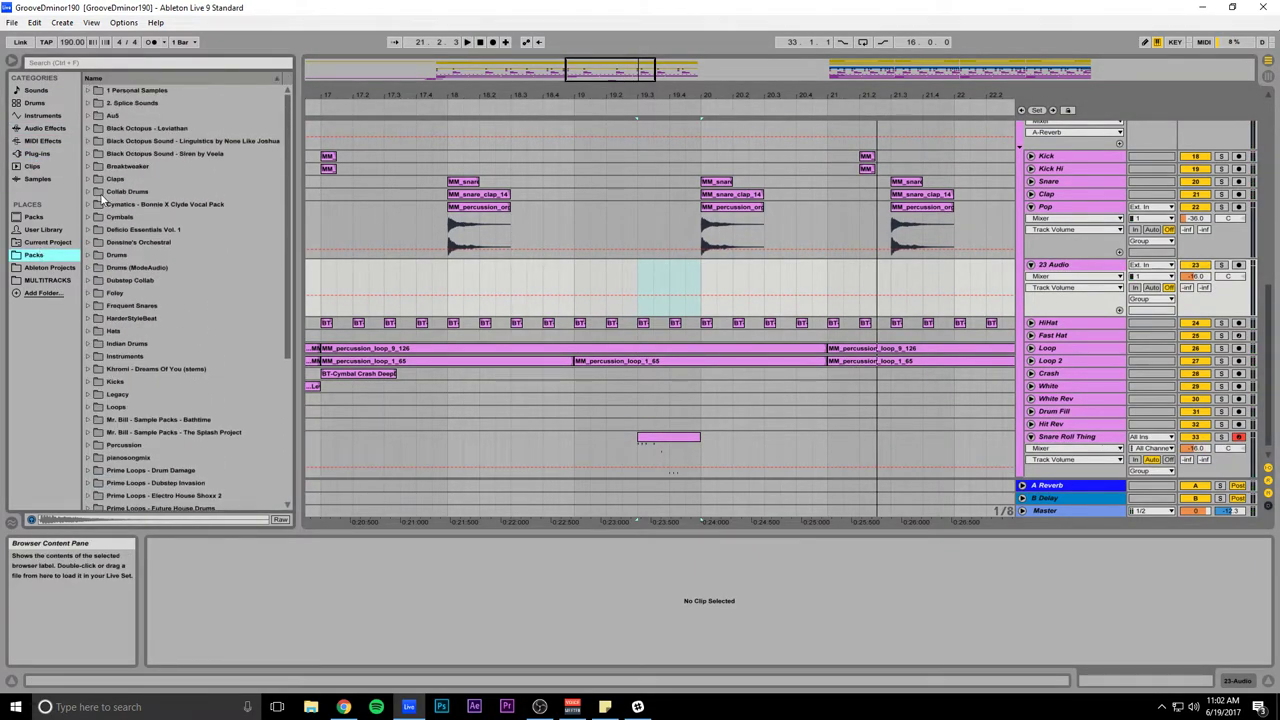
{"action": "left_click", "coordinate": [89, 141]}
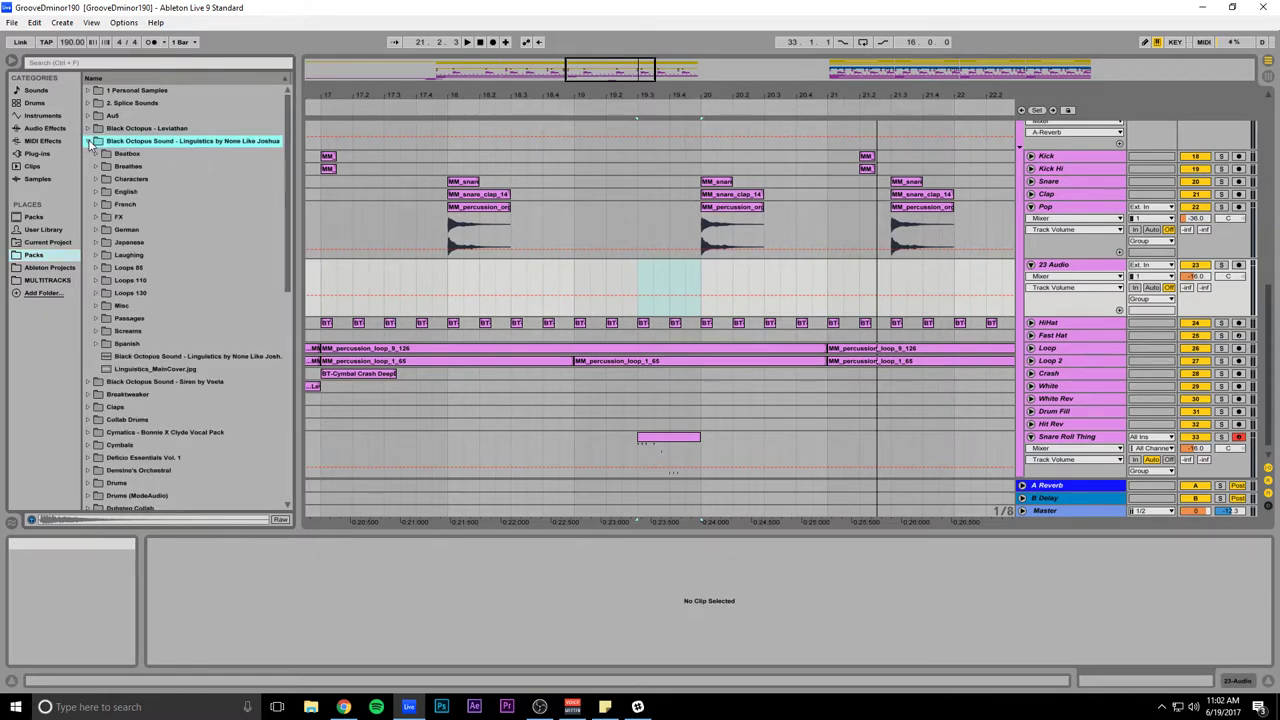
{"action": "left_click", "coordinate": [89, 142]}
{"action": "left_click", "coordinate": [89, 129]}
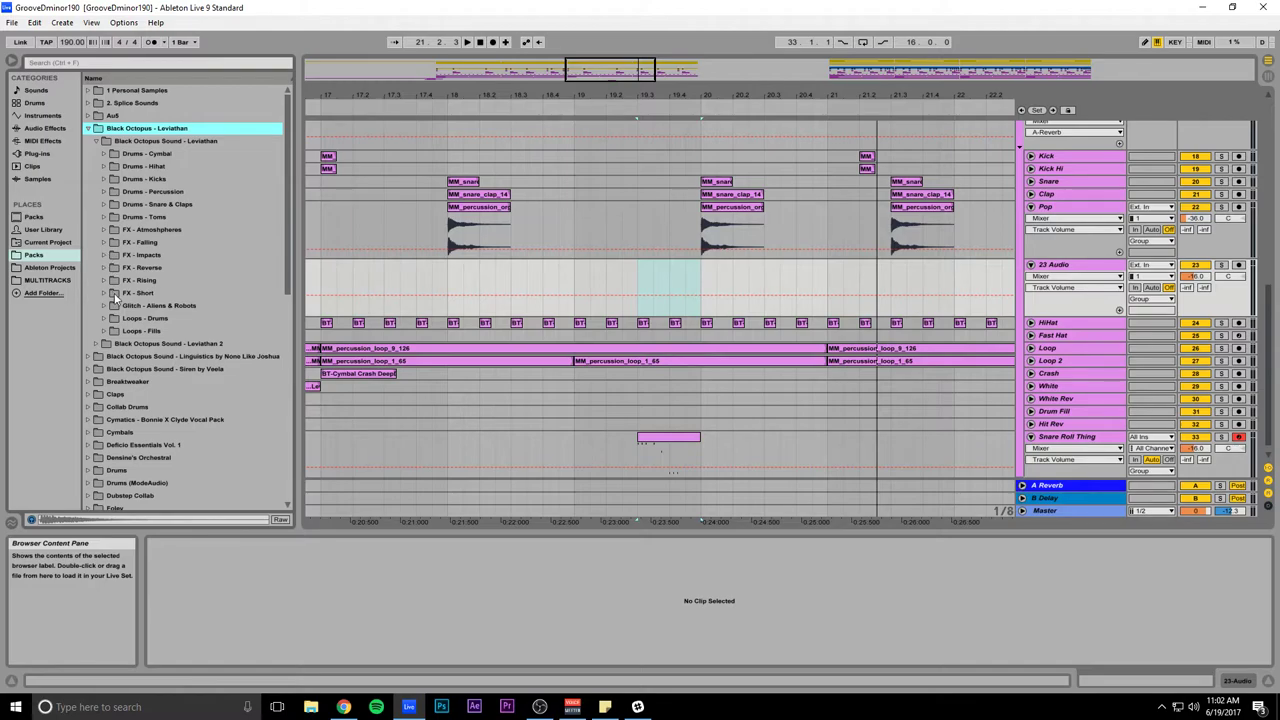
{"action": "left_click", "coordinate": [104, 204]}
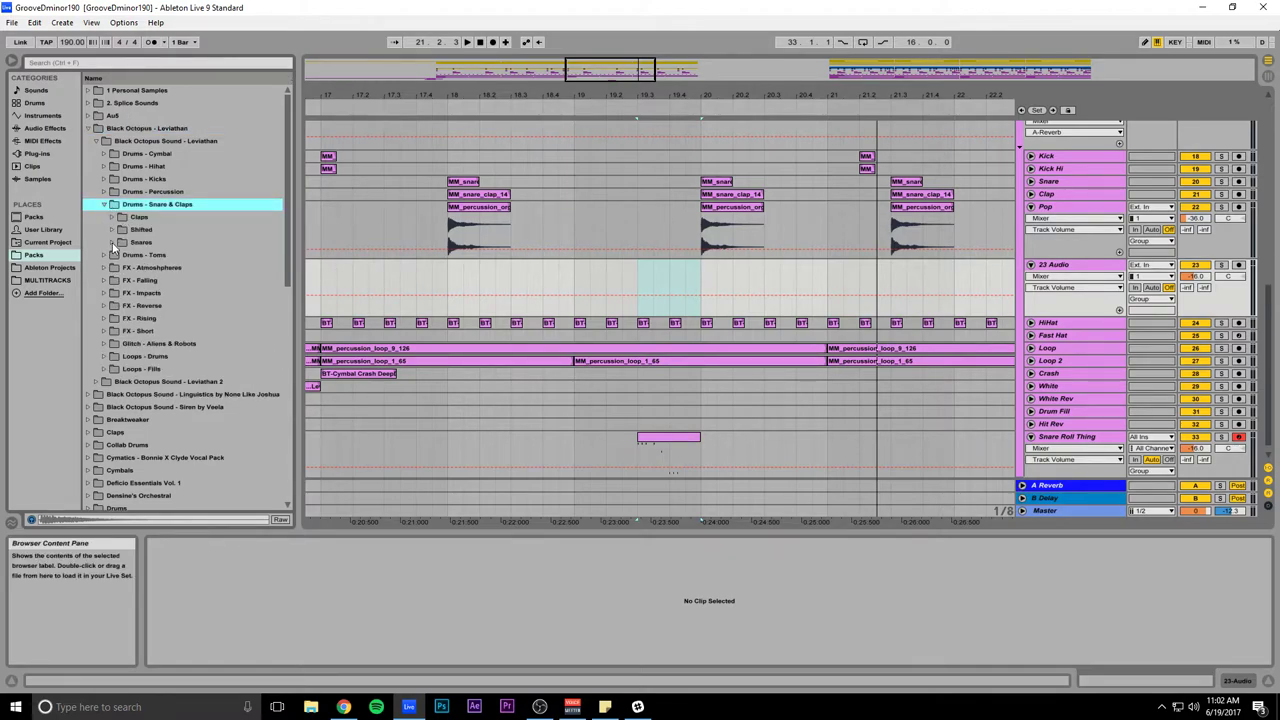
Step: Look through the Leviathan Snares folder and collapse the Black Octopus - Leviathan pack
{"action": "left_click", "coordinate": [112, 242]}
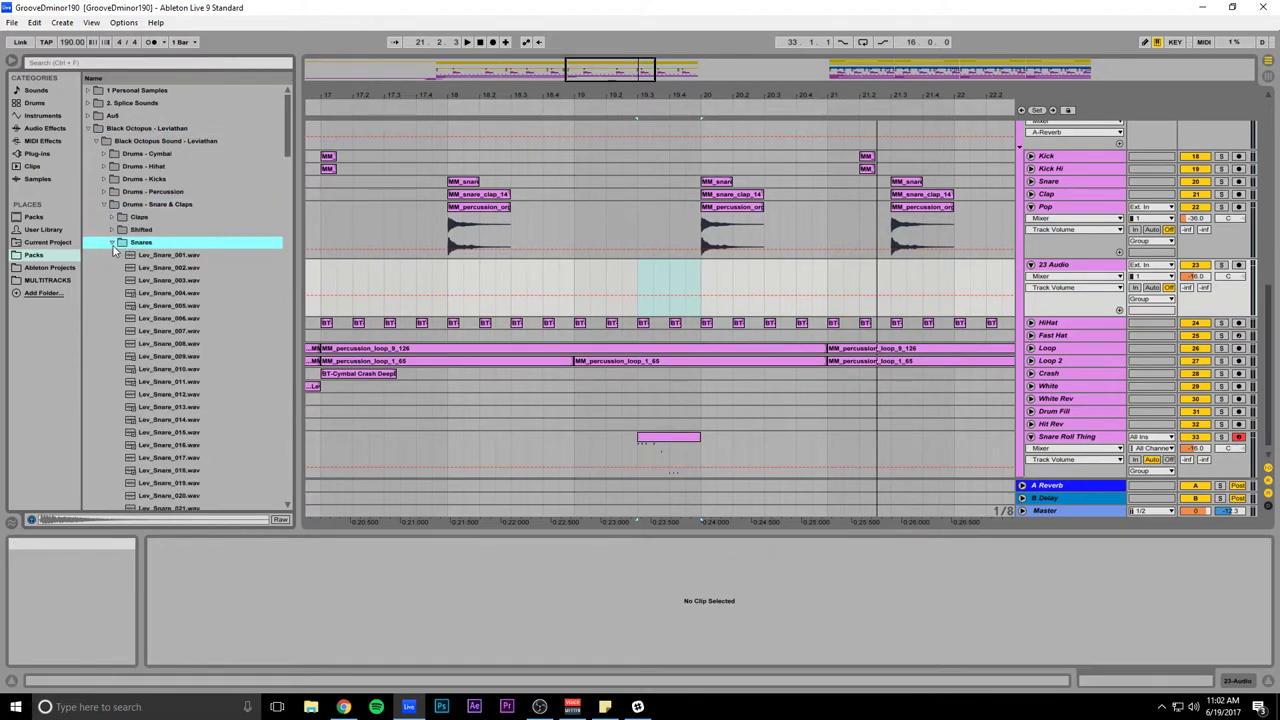
{"action": "left_click_drag", "start_coordinate": [287, 125], "coordinate": [250, 156]}
{"action": "left_click", "coordinate": [112, 187]}
{"action": "left_click", "coordinate": [103, 150]}
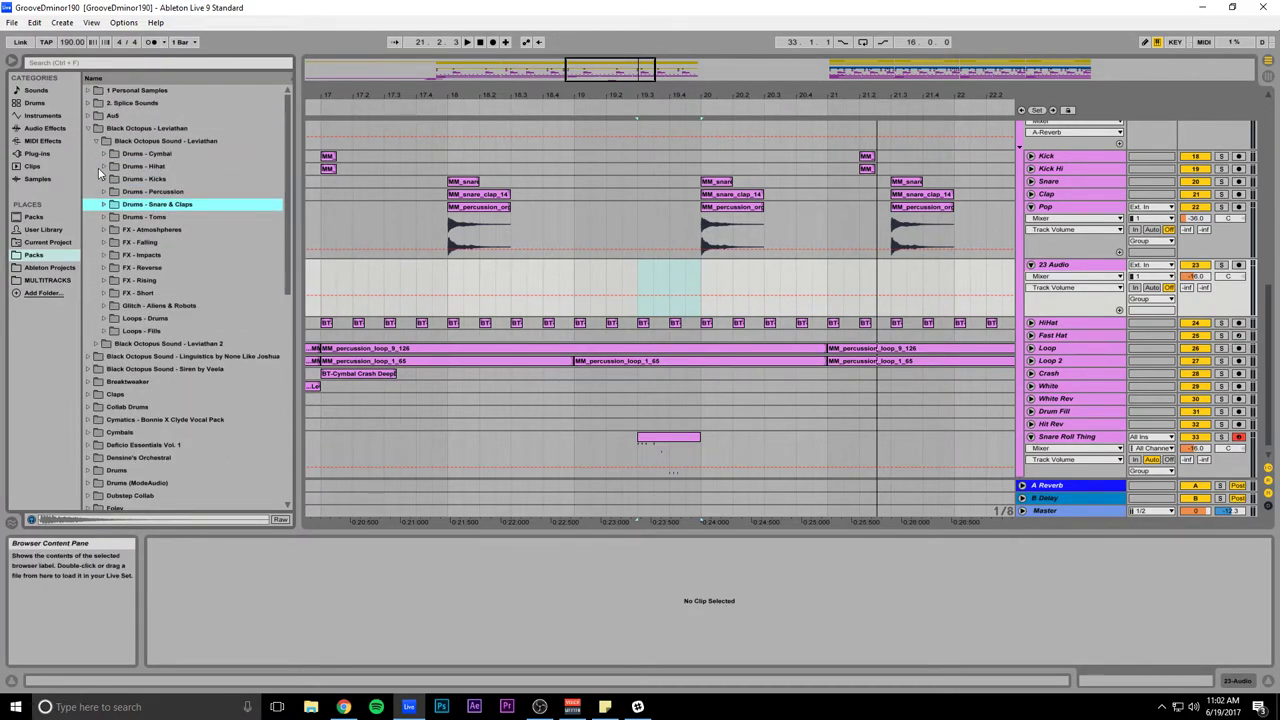
{"action": "left_click", "coordinate": [92, 136]}
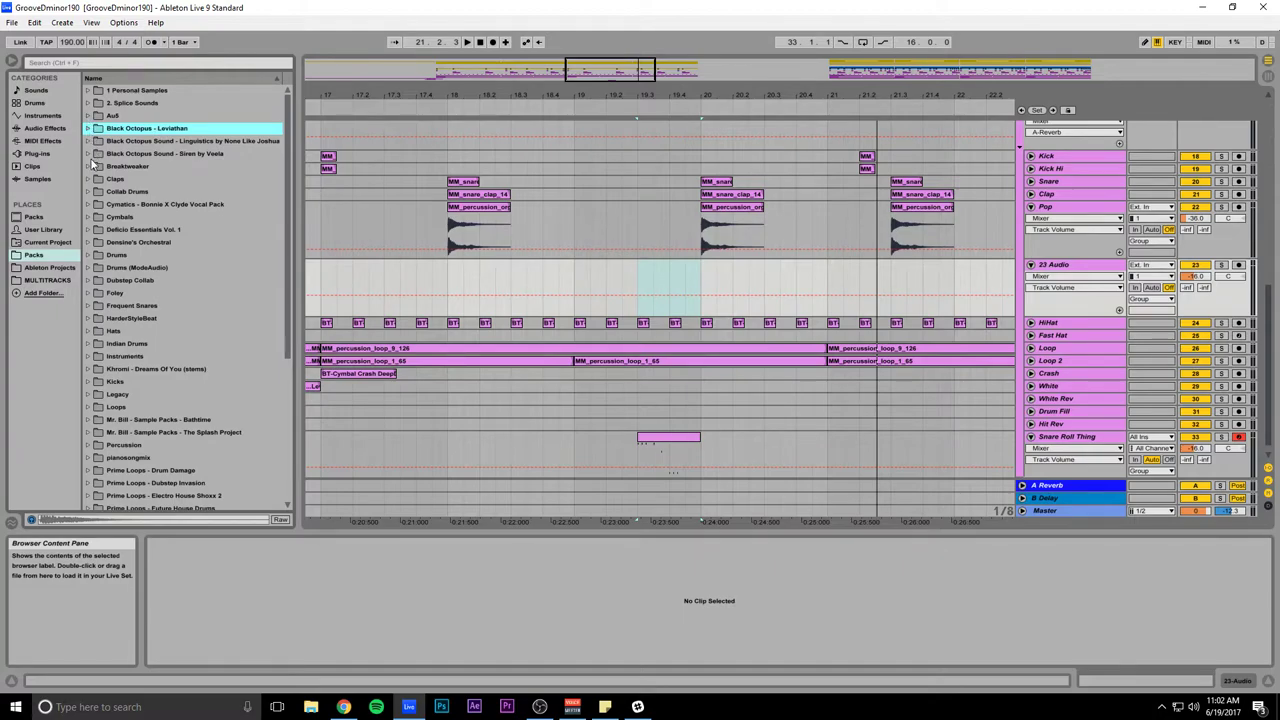
Step: Open the Electro folder under 2-Snare in the Breaktweaker pack and preview its first snare samples
{"action": "left_click", "coordinate": [90, 166]}
{"action": "left_click", "coordinate": [97, 191]}
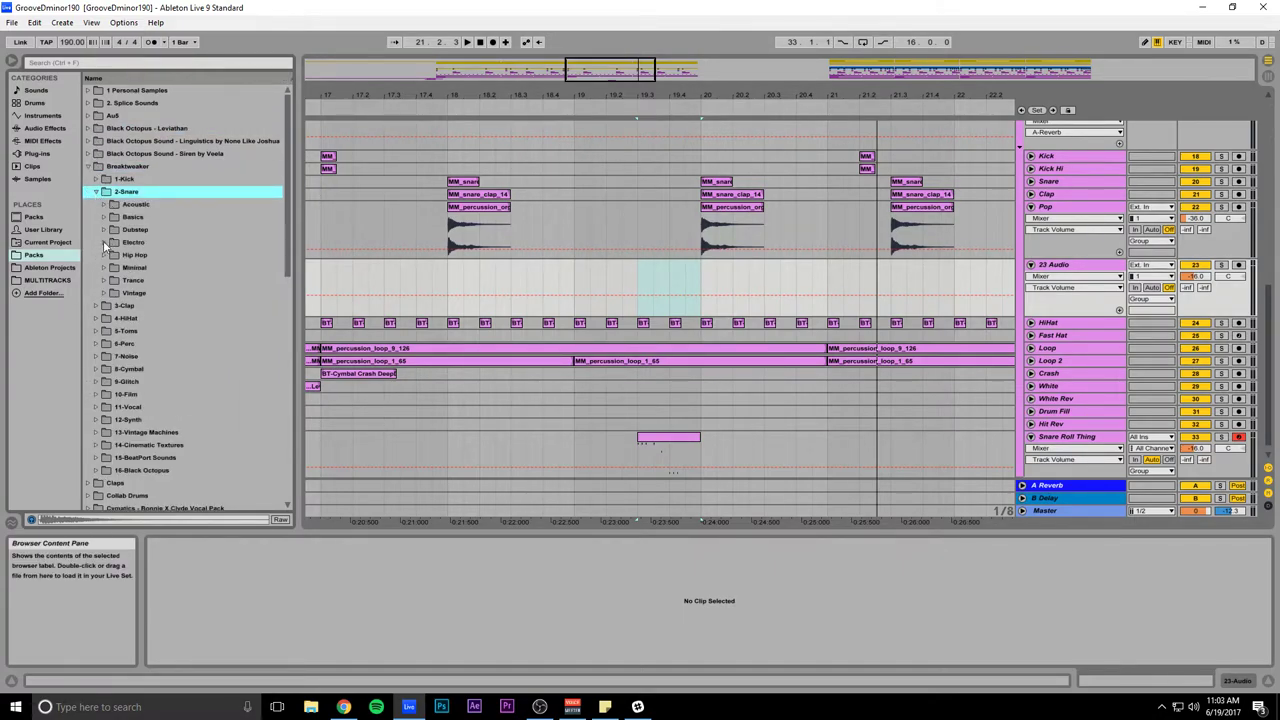
{"action": "left_click", "coordinate": [104, 243]}
{"action": "left_click", "coordinate": [138, 295]}
{"action": "scroll", "coordinate": [140, 298], "scroll_direction": "down", "scroll_amount": 2}
{"action": "left_click", "coordinate": [155, 330]}
{"action": "scroll", "coordinate": [160, 328], "scroll_direction": "down", "scroll_amount": 2}
{"action": "left_click", "coordinate": [170, 321]}
{"action": "scroll", "coordinate": [176, 328], "scroll_direction": "down", "scroll_amount": 1}
Step: Audition the Au5 snare samples in the Electro folder down to Au5-Snare Tight 9.wav
{"action": "key", "text": "Down"}
{"action": "key", "text": "Down"}
{"action": "key", "text": "Down"}
{"action": "key", "text": "Down"}
{"action": "key", "text": "Down"}
{"action": "key", "text": "Down"}
{"action": "key", "text": "Down"}
{"action": "key", "text": "Down"}
{"action": "key", "text": "Down"}
{"action": "key", "text": "Down"}
{"action": "key", "text": "Down"}
{"action": "key", "text": "Down"}
{"action": "key", "text": "Down"}
{"action": "key", "text": "Down"}
{"action": "key", "text": "Down"}
{"action": "key", "text": "Down"}
{"action": "key", "text": "Down"}
{"action": "key", "text": "Down"}
{"action": "key", "text": "Down"}
{"action": "key", "text": "Down"}
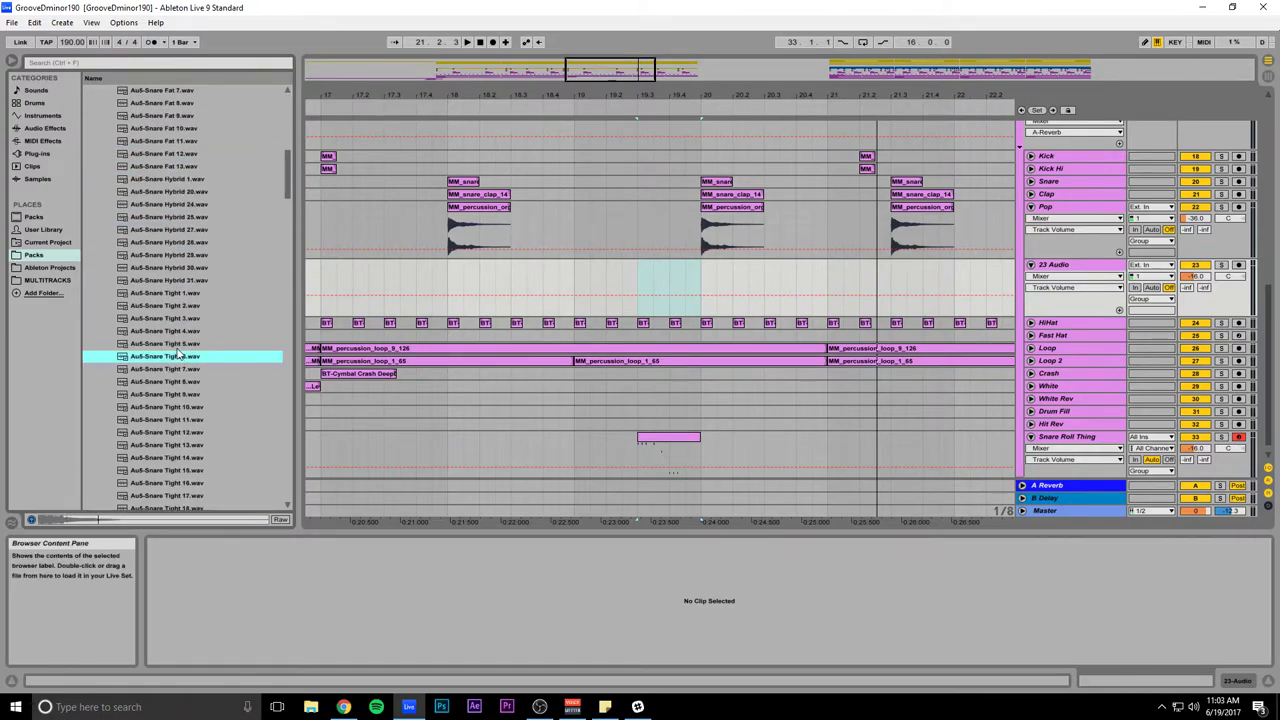
{"action": "left_click", "coordinate": [184, 307]}
{"action": "left_click", "coordinate": [187, 295]}
{"action": "left_click", "coordinate": [195, 397]}
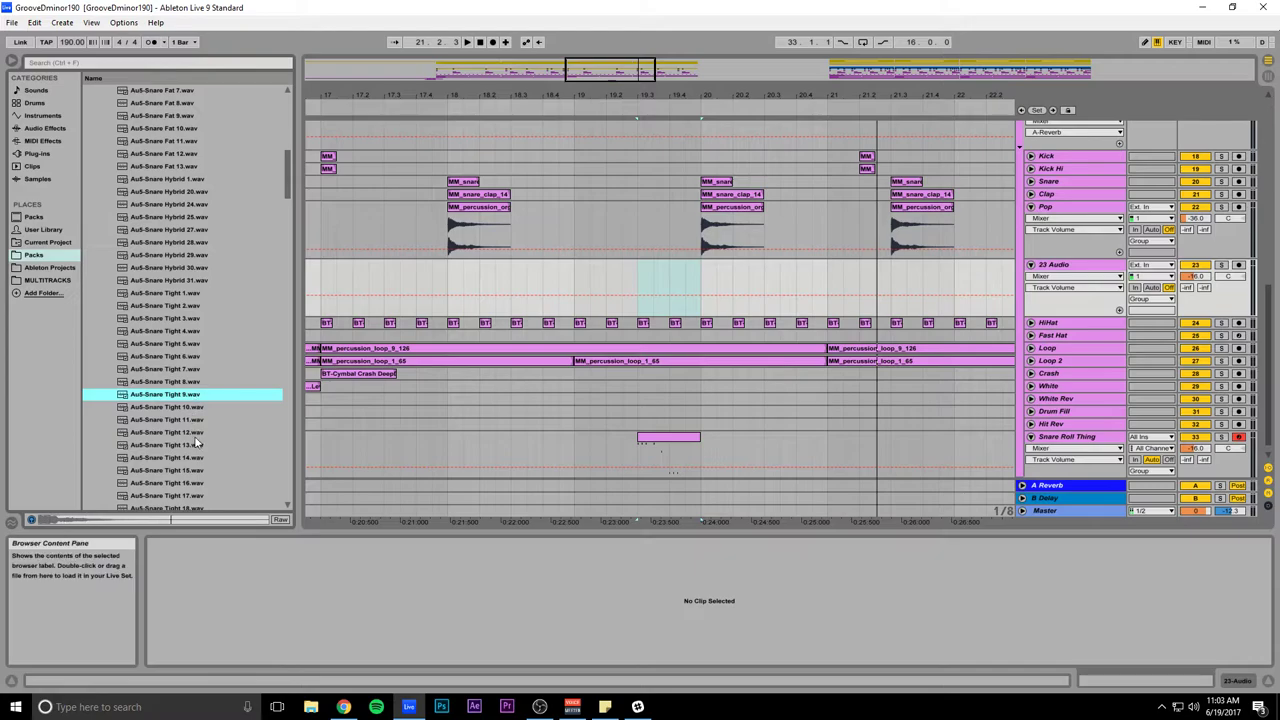
Step: Place Au5-Snare Tight 9.wav on the 23 Audio track at 19.2.3, reverse it and listen to it
{"action": "left_click_drag", "start_coordinate": [177, 396], "coordinate": [645, 288]}
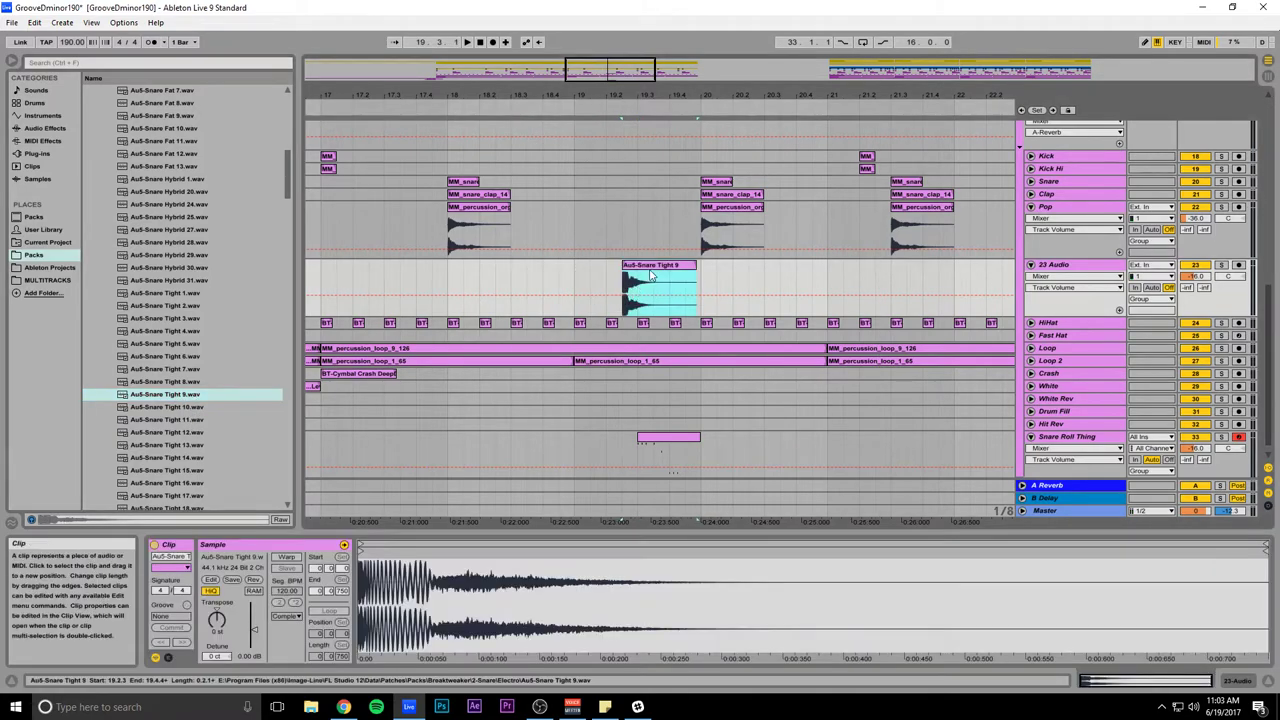
{"action": "left_click", "coordinate": [253, 580]}
{"action": "key", "text": "space"}
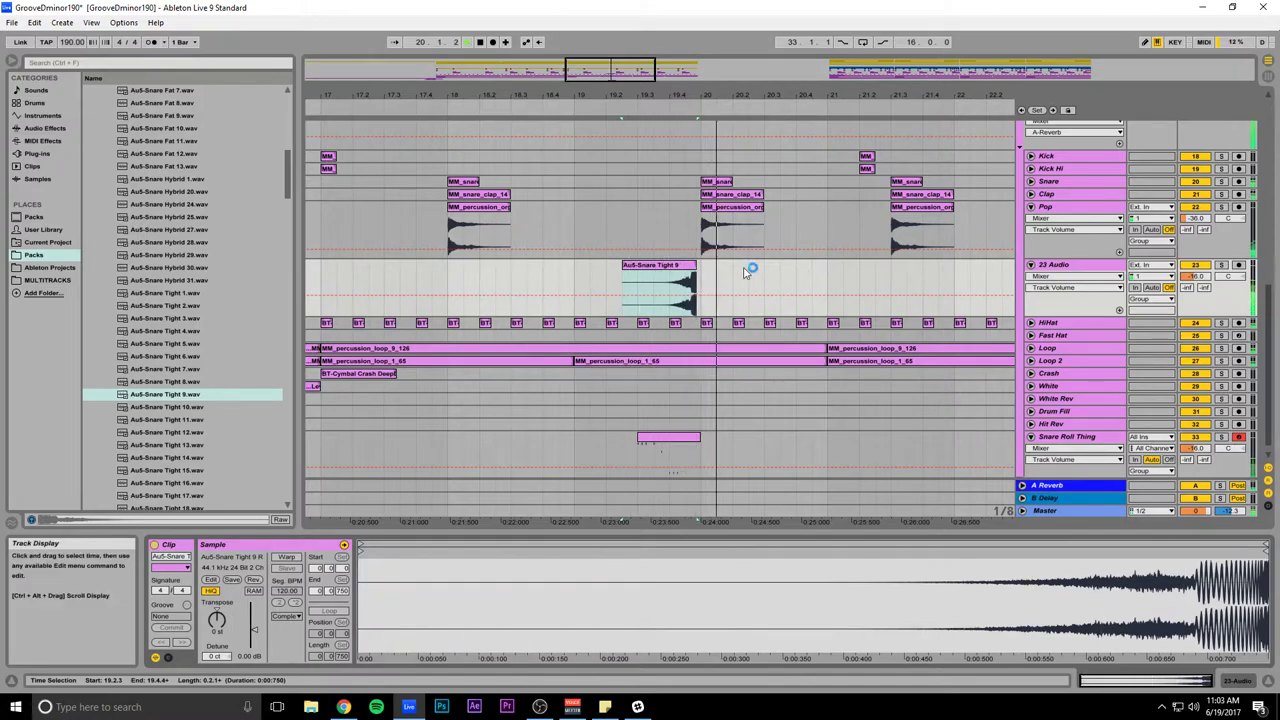
{"action": "key", "text": "space"}
Step: Shift the reversed snare clip slightly later and trim its end to bar 20, cutting off the loud end of the sample
{"action": "left_click_drag", "start_coordinate": [687, 266], "coordinate": [695, 270]}
{"action": "key", "text": "space"}
{"action": "left_click_drag", "start_coordinate": [612, 72], "coordinate": [591, 268]}
{"action": "key", "text": "space"}
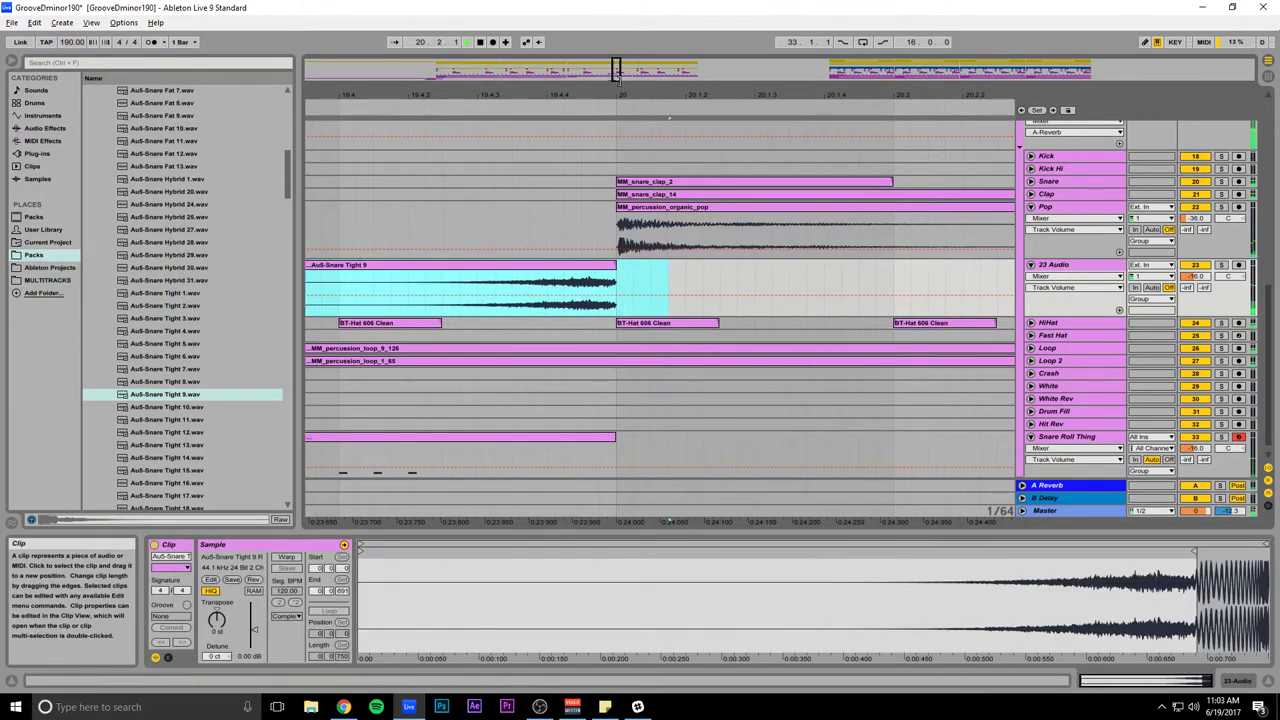
{"action": "left_click_drag", "start_coordinate": [616, 68], "coordinate": [618, 6]}
{"action": "key", "text": "space"}
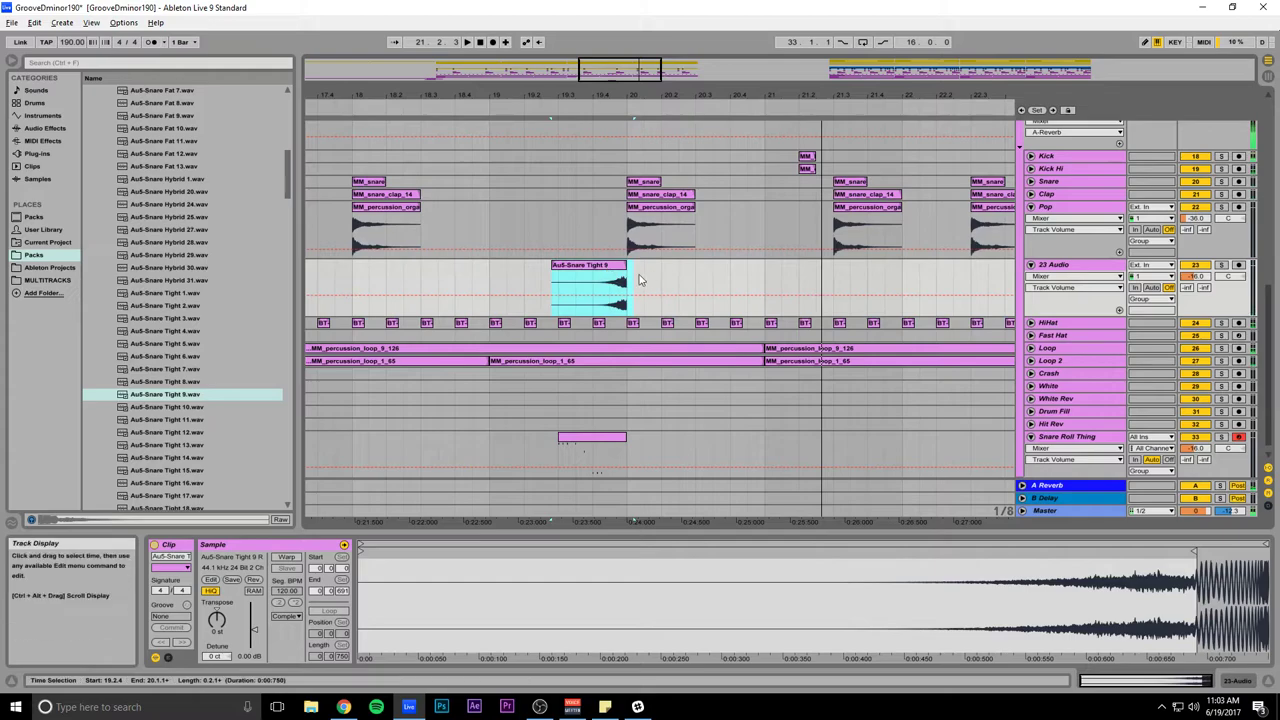
Step: Trim the reversed snare's start to 19.3, add a fade-in across the whole clip and save the set
{"action": "left_click", "coordinate": [634, 280]}
{"action": "left_click", "coordinate": [585, 267]}
{"action": "left_click_drag", "start_coordinate": [557, 268], "coordinate": [680, 274]}
{"action": "key", "text": "space"}
{"action": "key", "text": "ctrl+s"}
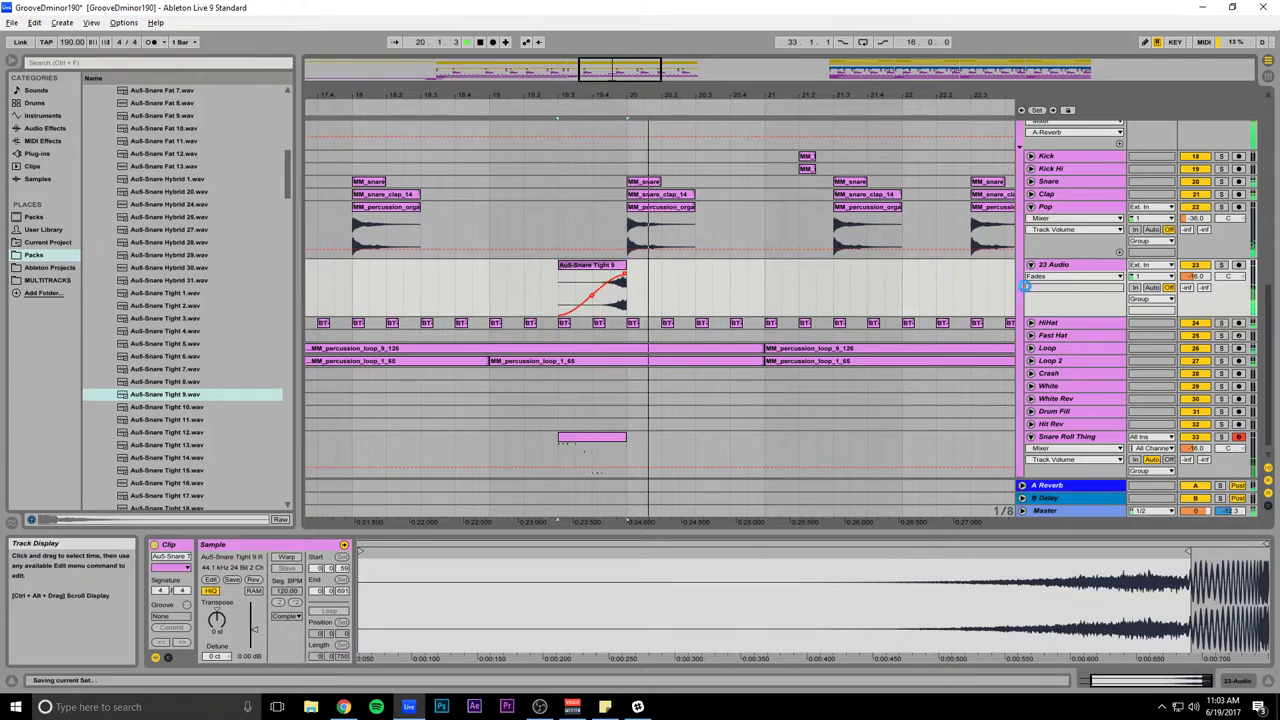
Step: Lower the reversed snare track's volume, trying -20 dB and settling on -24 dB, and save the set
{"action": "key", "text": "space"}
{"action": "left_click", "coordinate": [1195, 277]}
{"action": "type", "text": "-20"}
{"action": "key", "text": "Return"}
{"action": "key", "text": "space"}
{"action": "left_click_drag", "start_coordinate": [568, 96], "coordinate": [587, 92]}
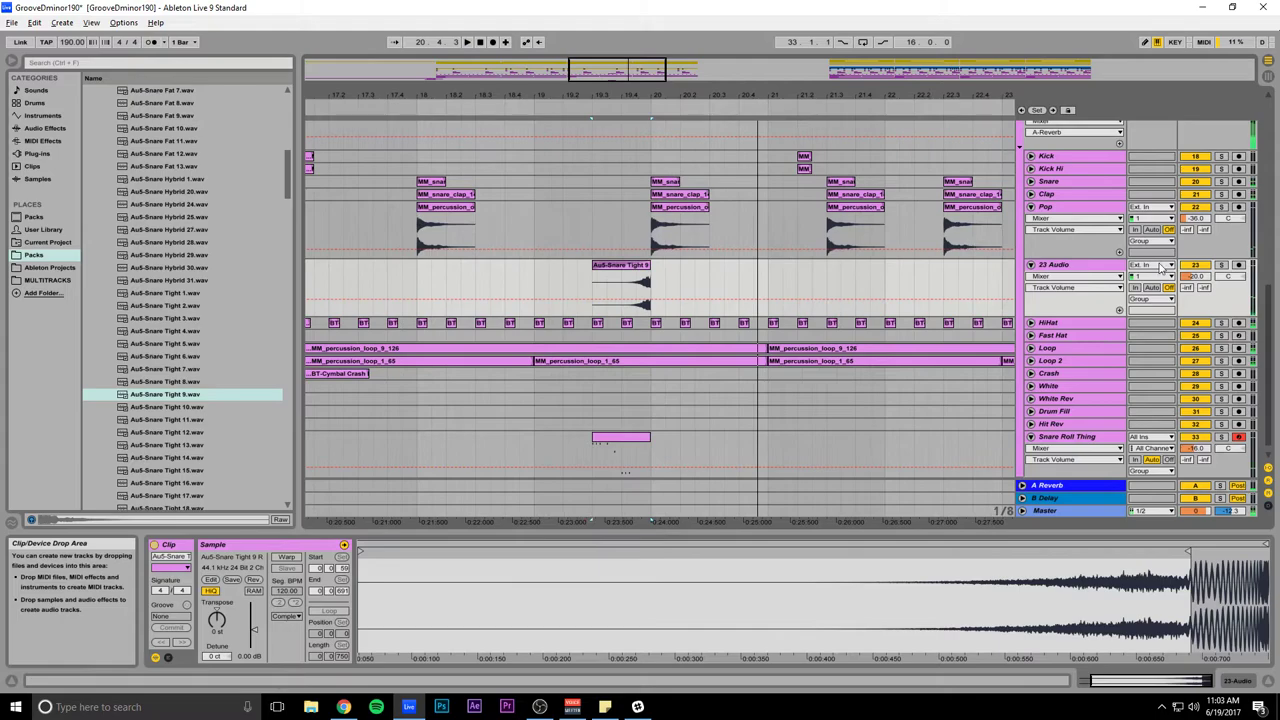
{"action": "type", "text": "-24"}
{"action": "key", "text": "Return"}
{"action": "key", "text": "space"}
{"action": "key", "text": "ctrl+s"}
Step: Play the arrangement from bar 15, rename the reversed snare track as Rev Snare and save the set
{"action": "scroll", "coordinate": [618, 472], "scroll_direction": "down", "scroll_amount": 5, "text": "ctrl"}
{"action": "scroll", "coordinate": [616, 472], "scroll_direction": "down", "scroll_amount": 2, "text": "ctrl"}
{"action": "left_click", "coordinate": [536, 285]}
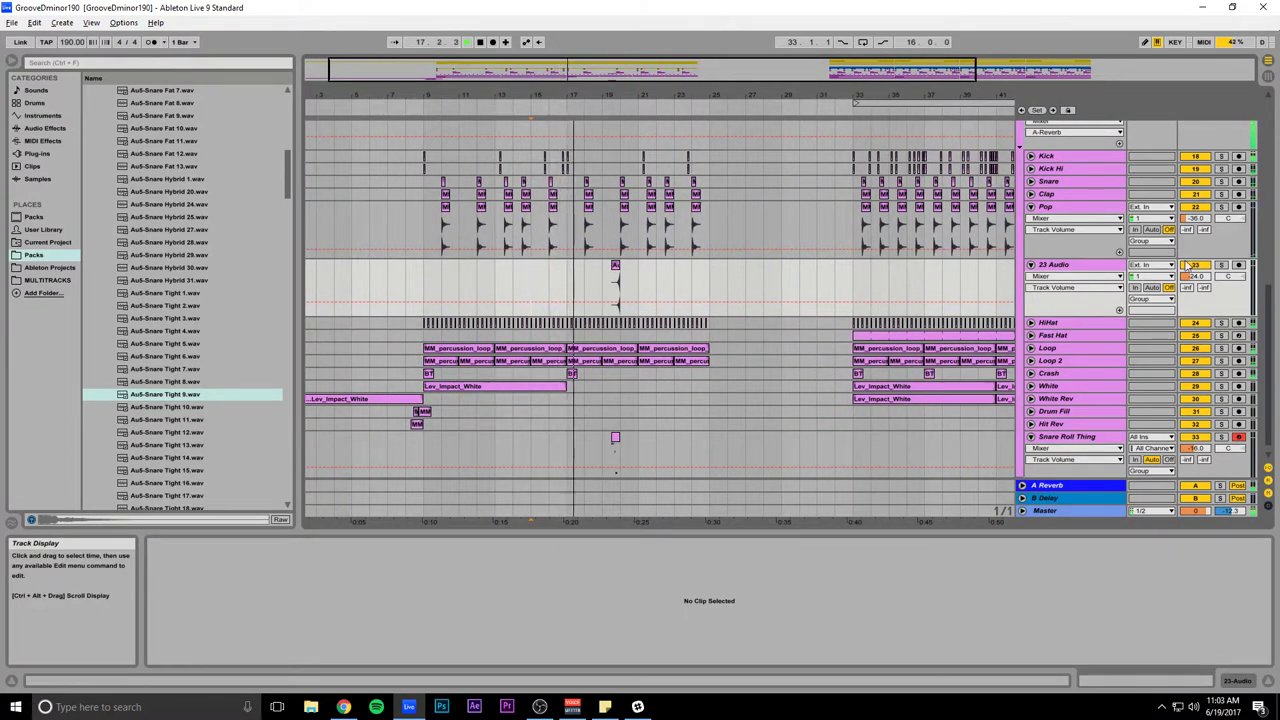
{"action": "key", "text": "ctrl+r"}
{"action": "type", "text": "Rev Snare"}
{"action": "key", "text": "Return"}
{"action": "key", "text": "ctrl+s"}
Step: Recolor the two Sub Quiet clips between bars 9 and 25 from yellow to blue and save the set
{"action": "left_click_drag", "start_coordinate": [604, 93], "coordinate": [604, 186]}
{"action": "scroll", "coordinate": [604, 188], "scroll_direction": "up", "scroll_amount": 5}
{"action": "key", "text": "space"}
{"action": "scroll", "coordinate": [605, 190], "scroll_direction": "up", "scroll_amount": 2}
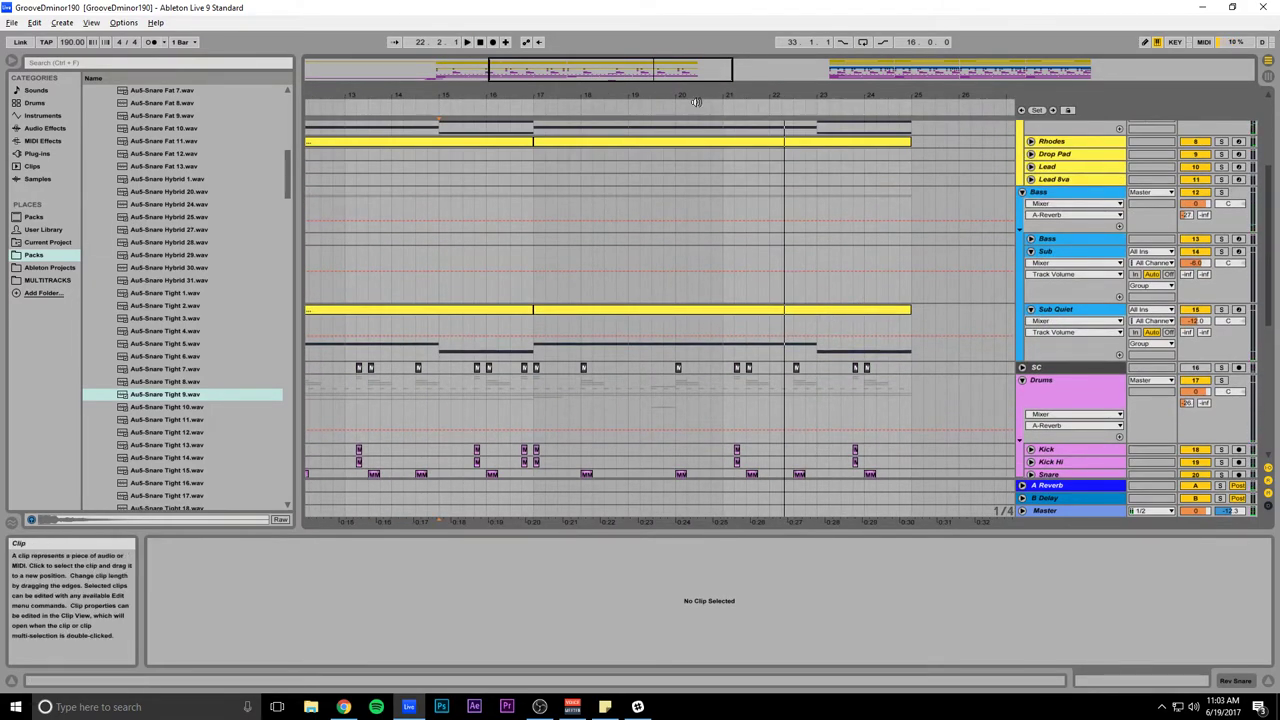
{"action": "left_click_drag", "start_coordinate": [638, 71], "coordinate": [582, 73]}
{"action": "left_click", "coordinate": [726, 313]}
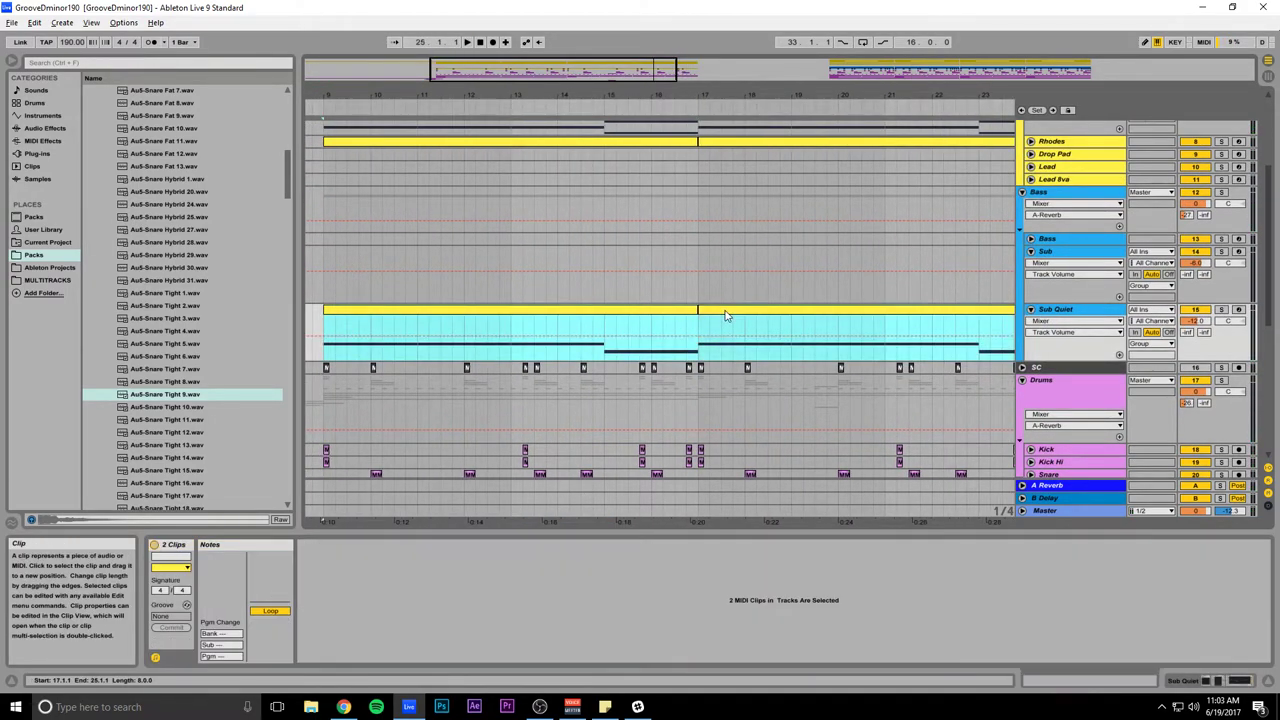
{"action": "right_click", "coordinate": [674, 315]}
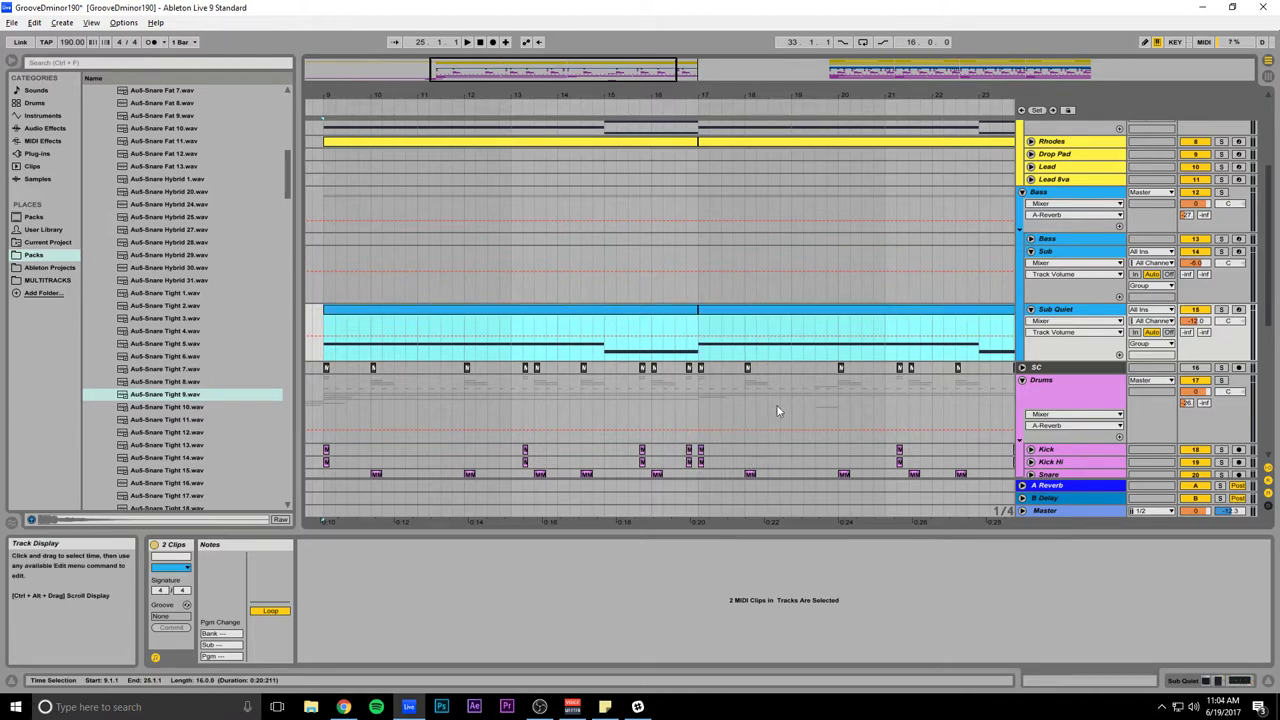
{"action": "left_click_drag", "start_coordinate": [655, 73], "coordinate": [648, 28]}
{"action": "key", "text": "ctrl+s"}
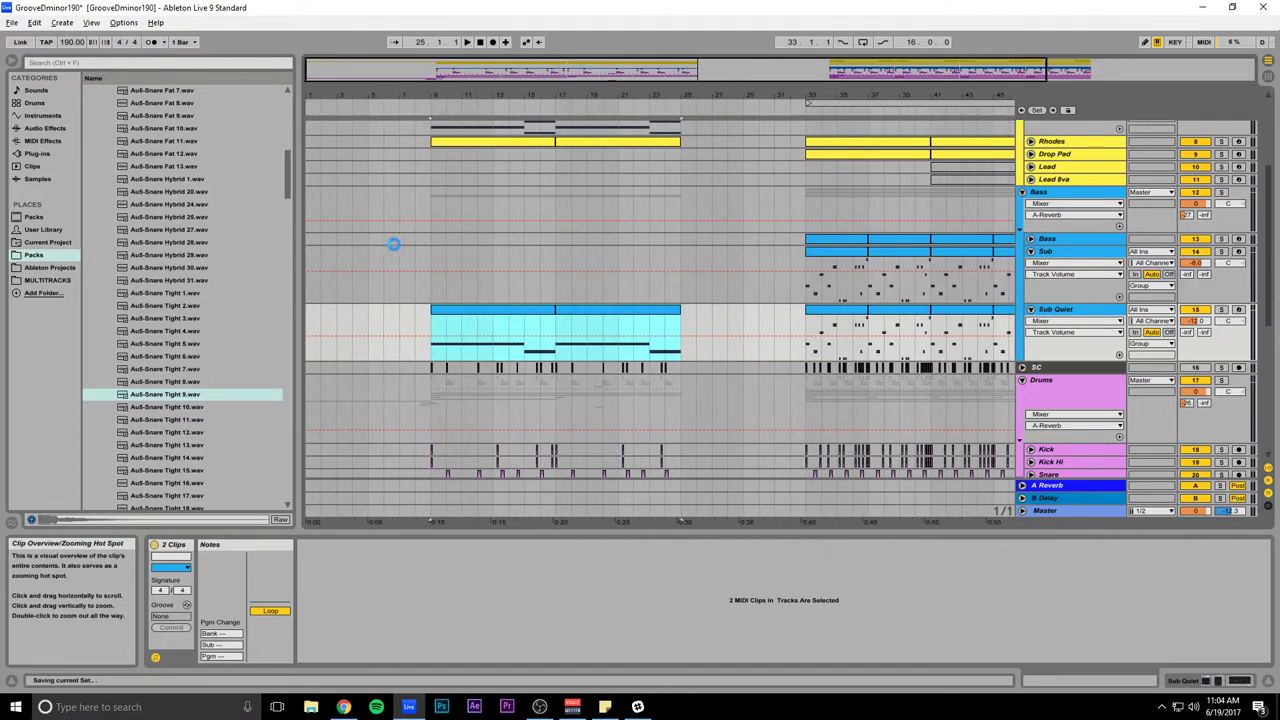
Step: Duplicate the White clip to bars 17-25 and the White Rev clip twice to fill bars 9-25, and save the set
{"action": "left_click", "coordinate": [440, 255]}
{"action": "scroll", "coordinate": [627, 262], "scroll_direction": "down", "scroll_amount": 10}
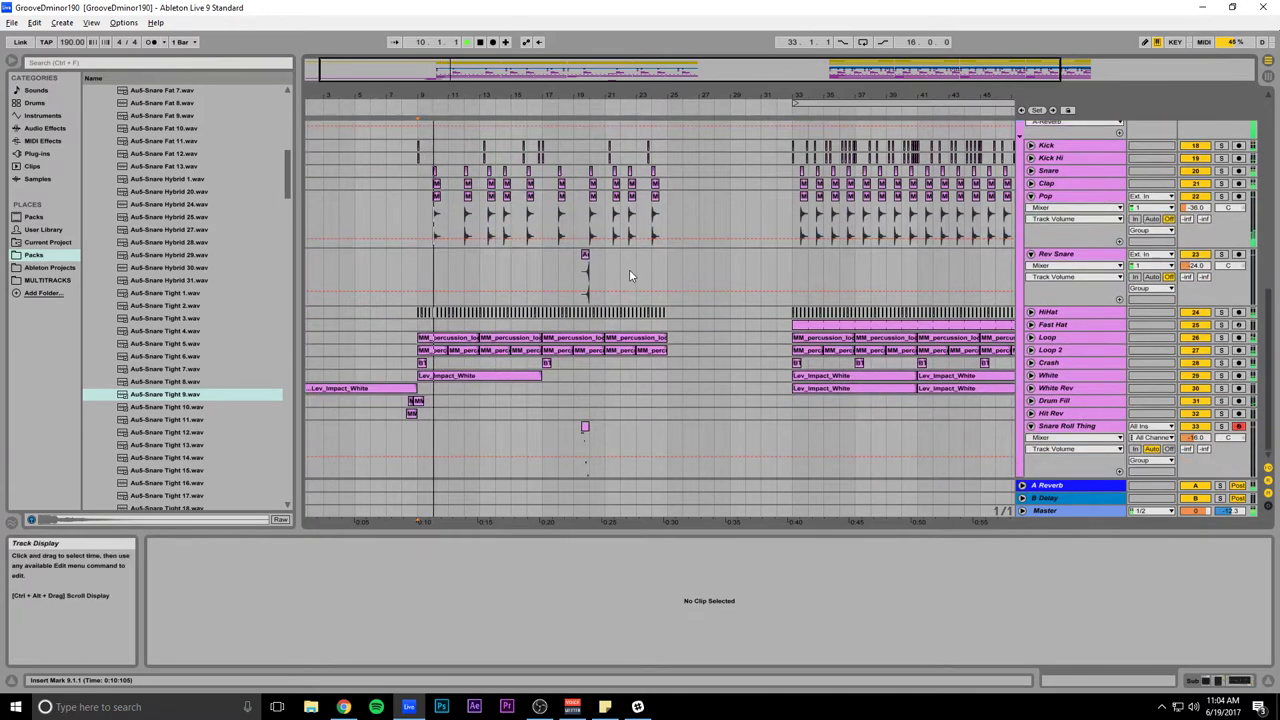
{"action": "left_click", "coordinate": [535, 378]}
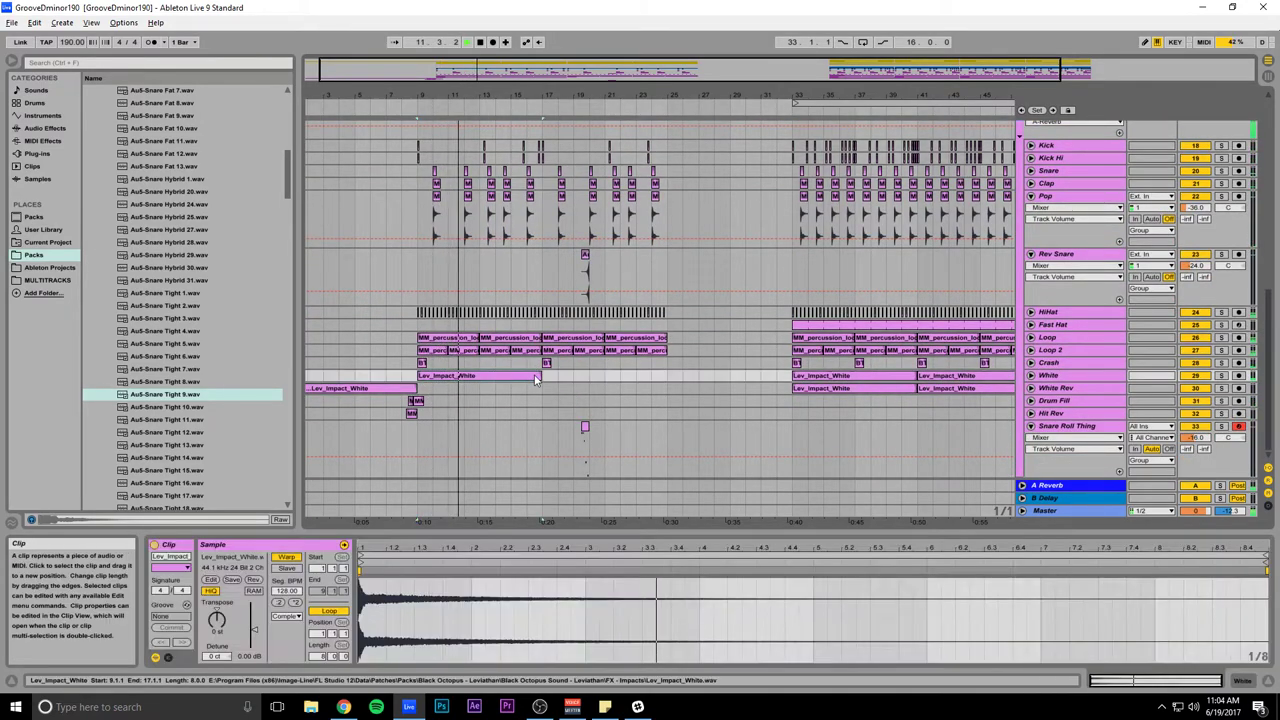
{"action": "key", "text": "ctrl+d"}
{"action": "left_click", "coordinate": [405, 387]}
{"action": "key", "text": "ctrl+d"}
{"action": "key", "text": "ctrl+d"}
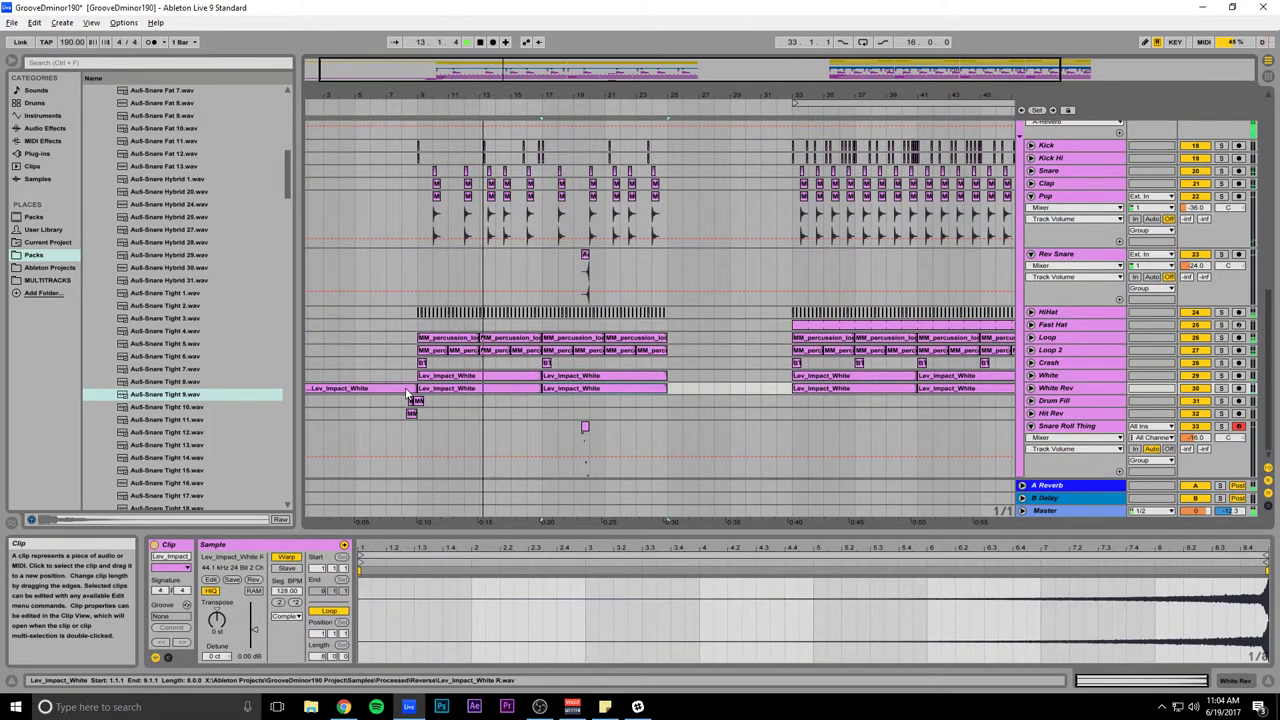
{"action": "key", "text": "ctrl+s"}
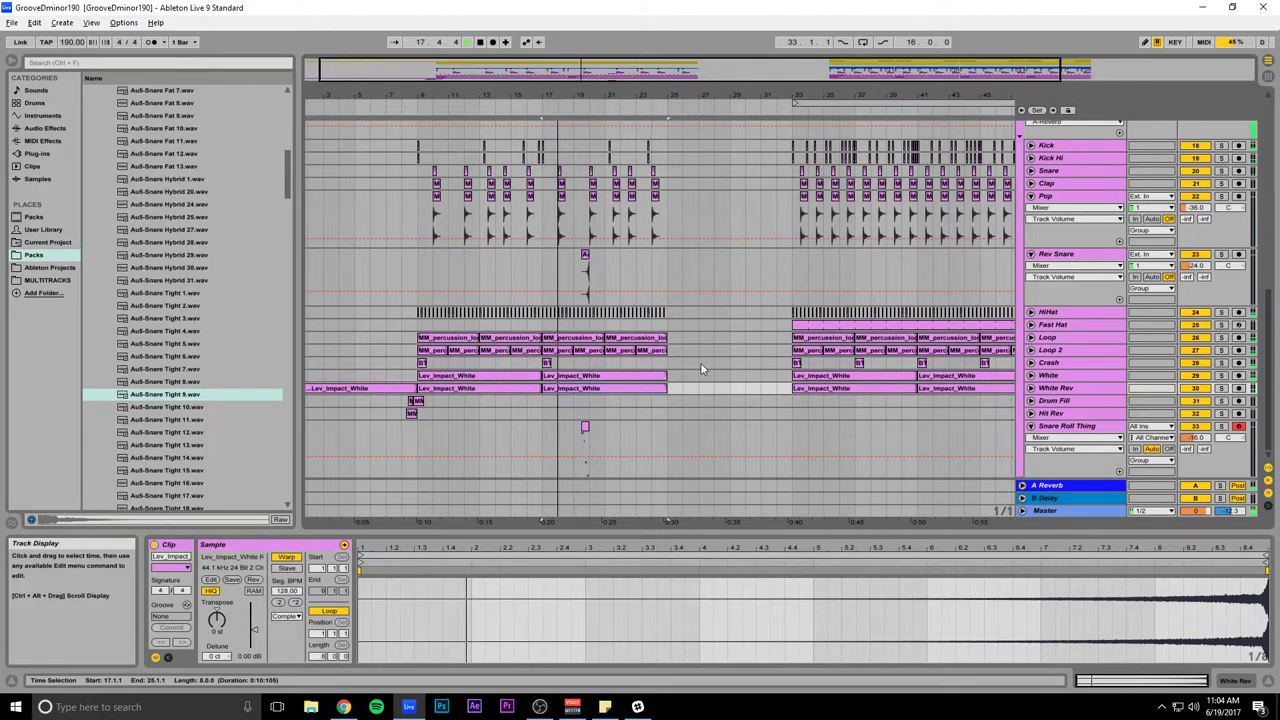
{"action": "key", "text": "alt+Tab"}
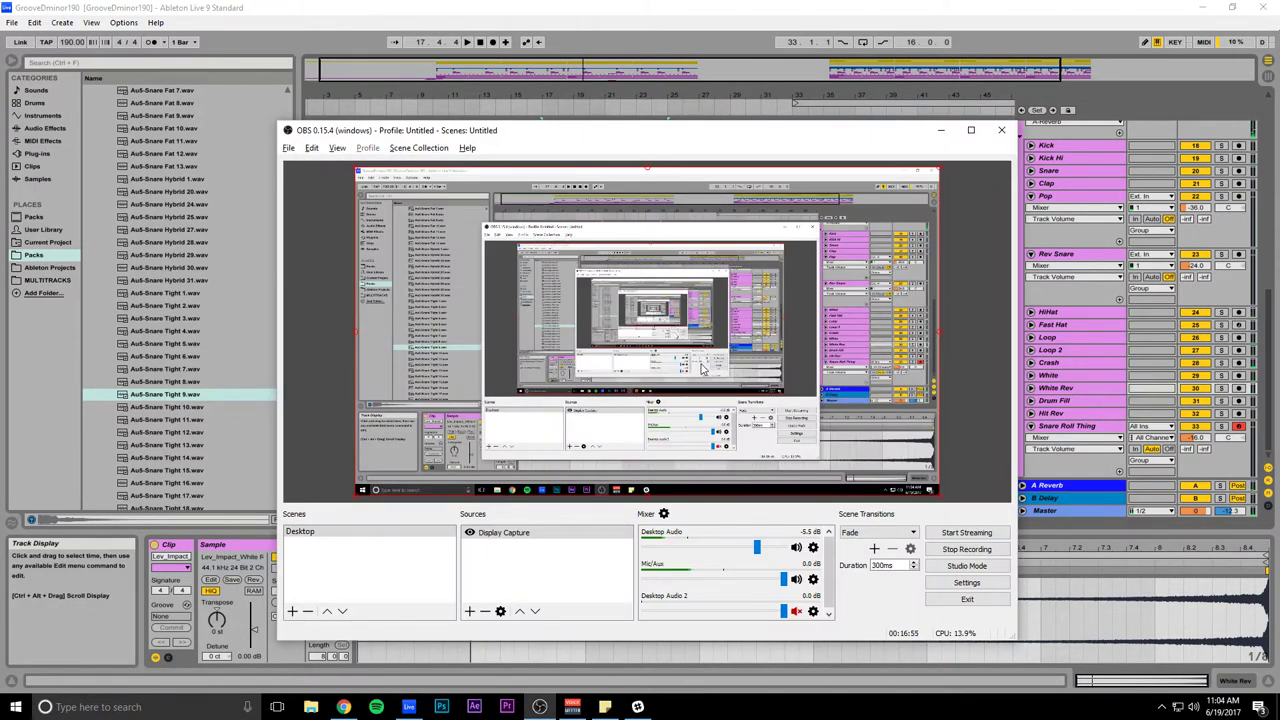
{"action": "key", "text": "alt+Tab"}
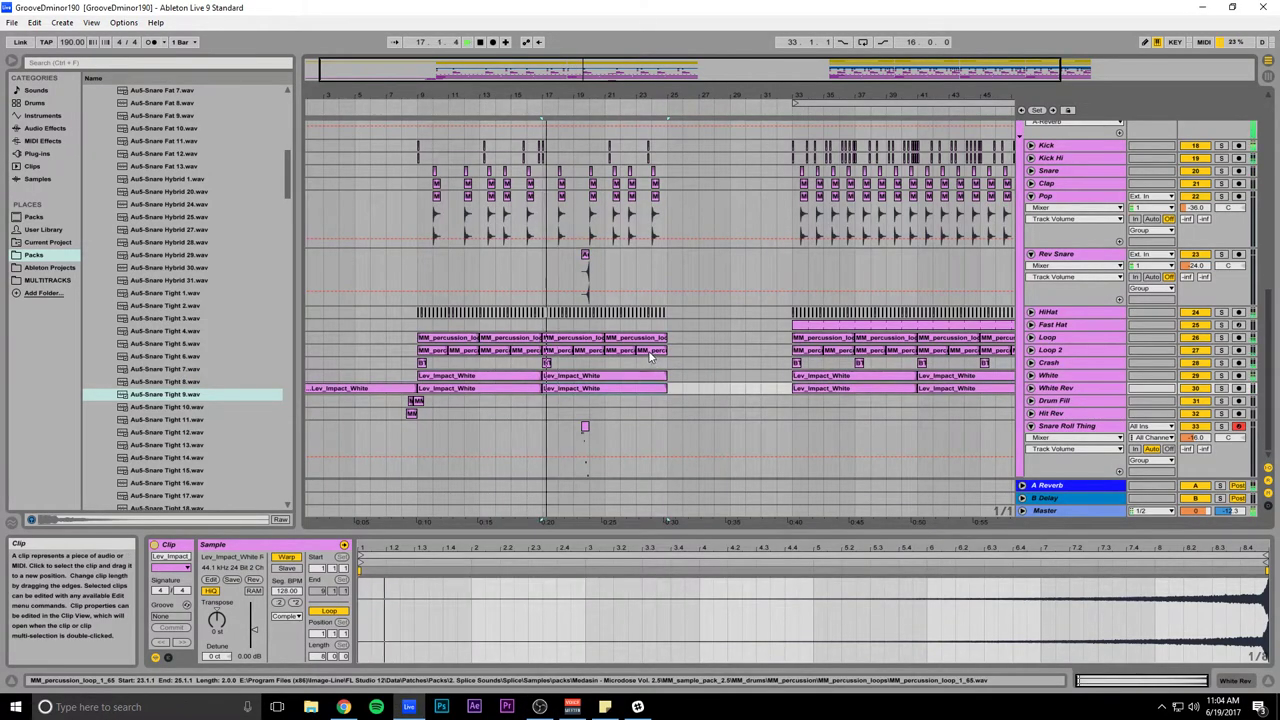
{"action": "left_click", "coordinate": [716, 346]}
{"action": "key", "text": "space"}
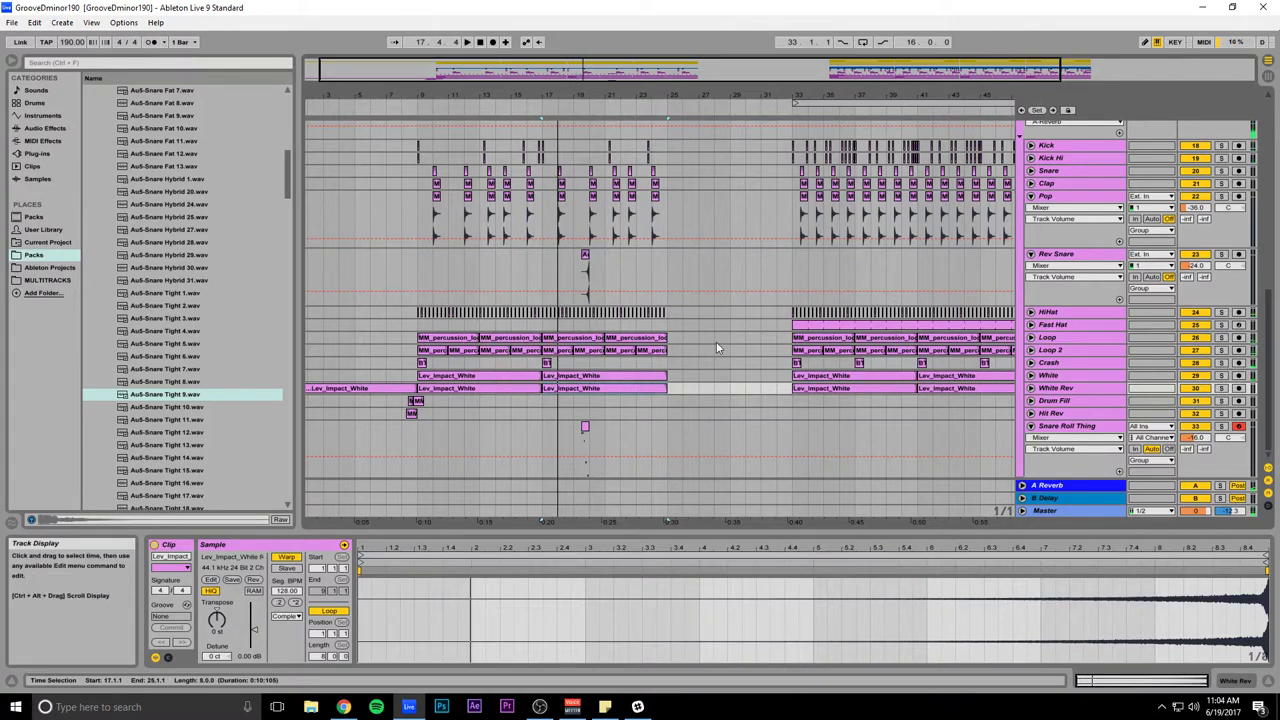
Step: Collapse the Rev Snare, Pop, Sub, Sub Quiet, Pad Chords Thing and Snare Roll Thing tracks and save the set
{"action": "scroll", "coordinate": [716, 341], "scroll_direction": "up", "scroll_amount": 2}
{"action": "left_click", "coordinate": [1031, 334]}
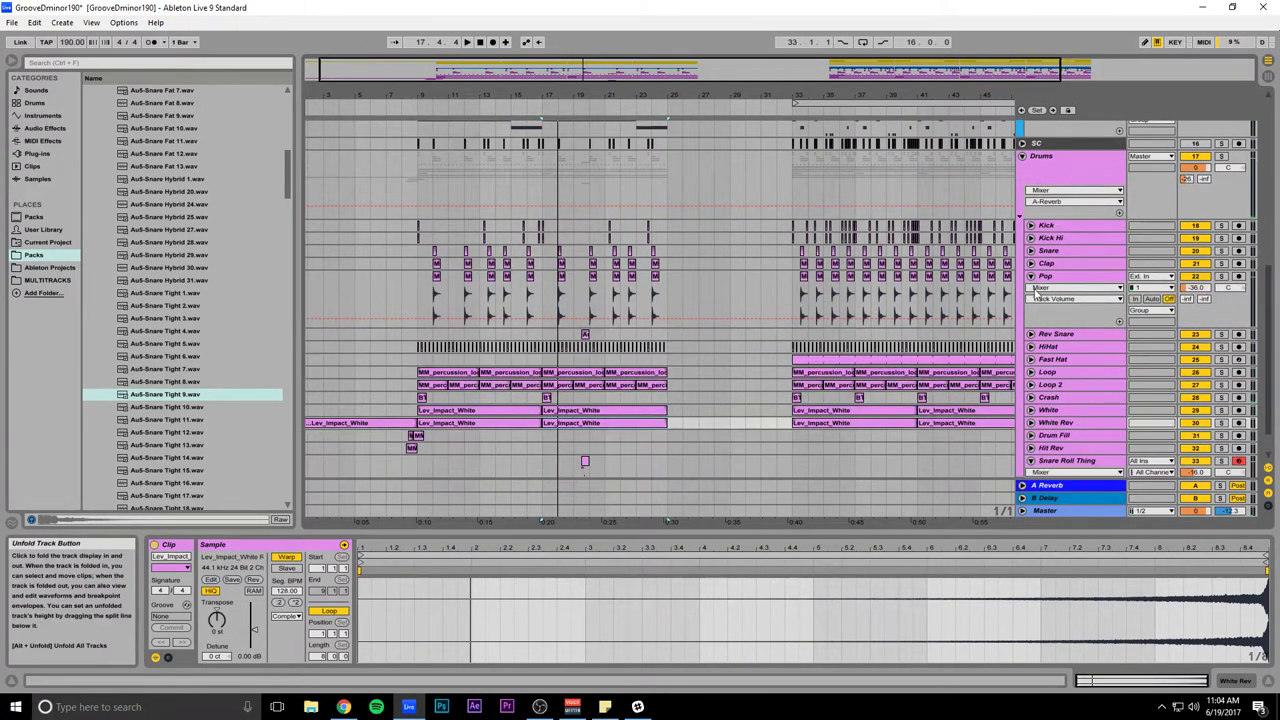
{"action": "left_click", "coordinate": [1031, 277]}
{"action": "scroll", "coordinate": [575, 335], "scroll_direction": "up", "scroll_amount": 5}
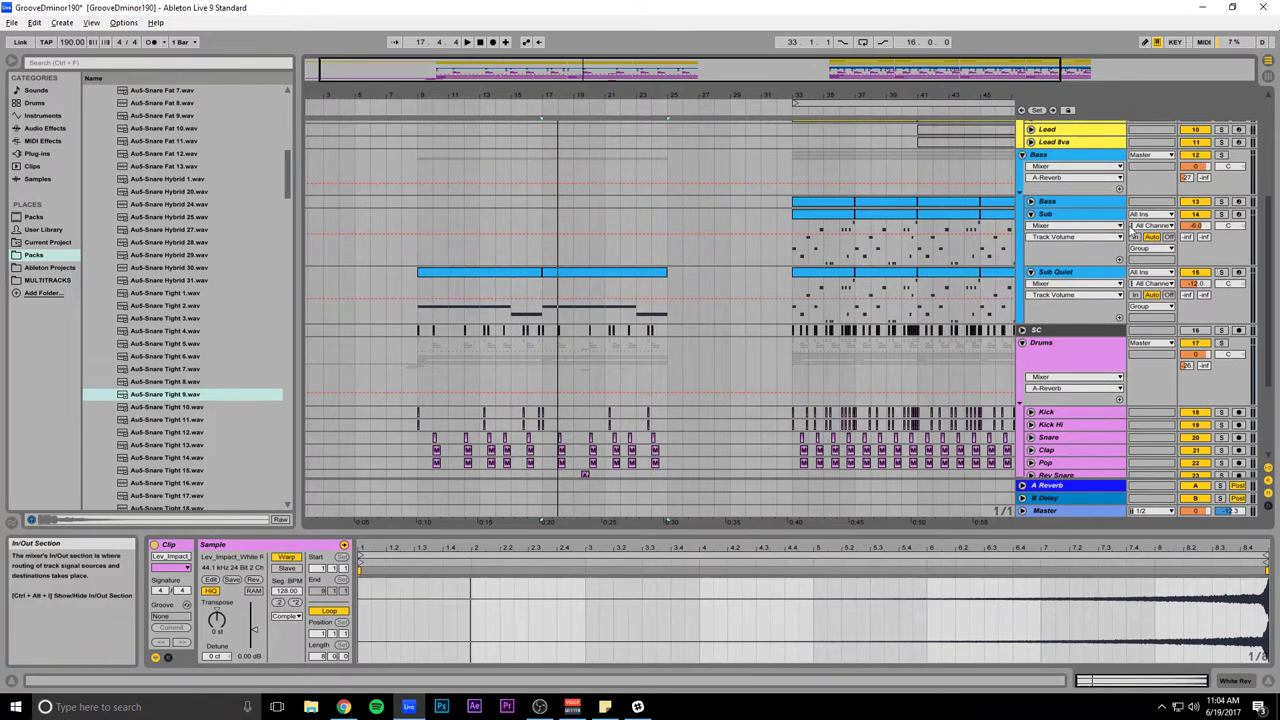
{"action": "left_click", "coordinate": [1032, 215]}
{"action": "left_click", "coordinate": [1031, 227]}
{"action": "scroll", "coordinate": [935, 277], "scroll_direction": "up", "scroll_amount": 4}
{"action": "key", "text": "space"}
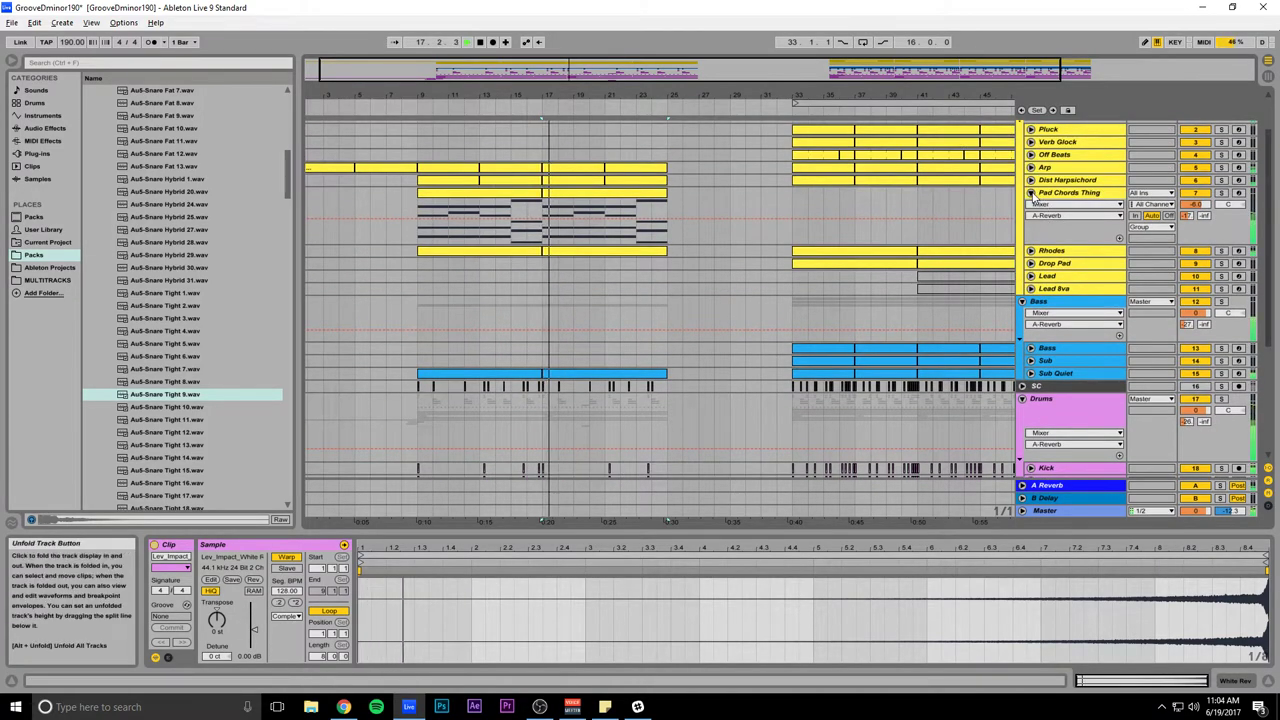
{"action": "left_click", "coordinate": [1031, 192]}
{"action": "scroll", "coordinate": [770, 304], "scroll_direction": "up", "scroll_amount": 1}
{"action": "scroll", "coordinate": [769, 298], "scroll_direction": "up", "scroll_amount": 1}
{"action": "scroll", "coordinate": [775, 282], "scroll_direction": "down", "scroll_amount": 5}
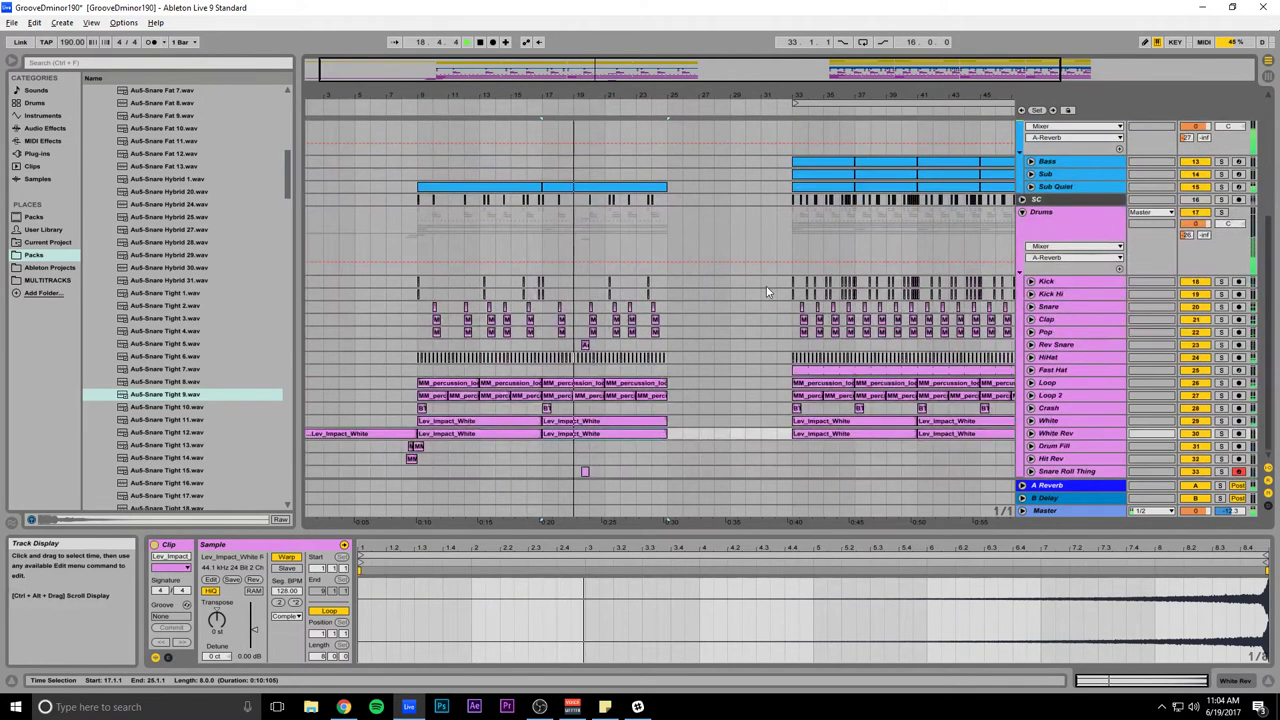
{"action": "key", "text": "ctrl+s"}
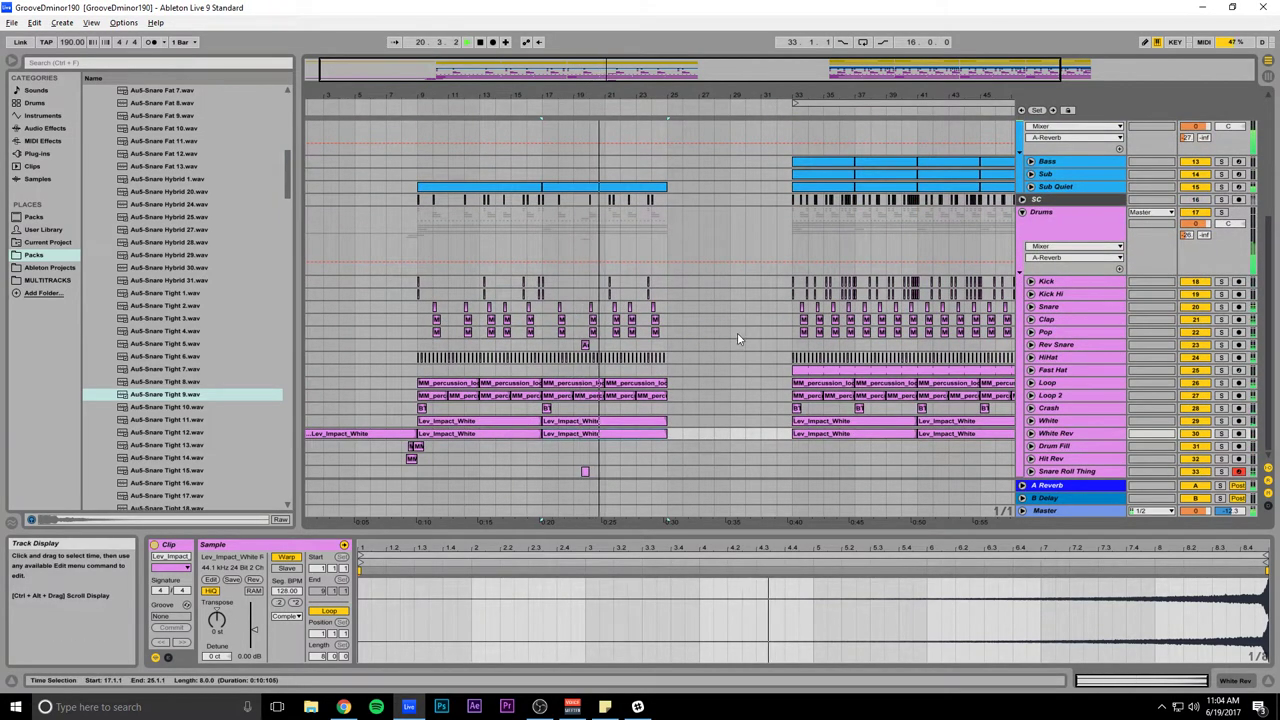
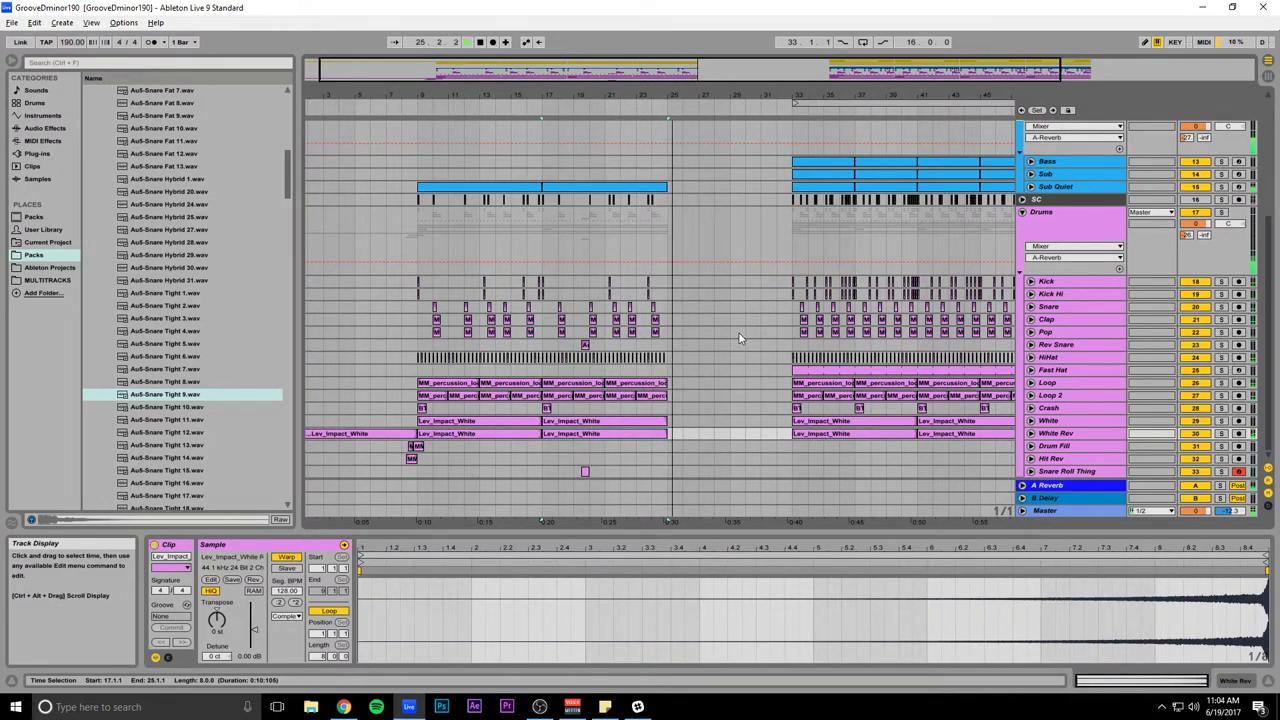
Step: Insert an audio track below Snare Roll Thing and open FX - Reverse in the Black Octopus Sound - Leviathan pack
{"action": "left_click", "coordinate": [1053, 474]}
{"action": "key", "text": "ctrl+t"}
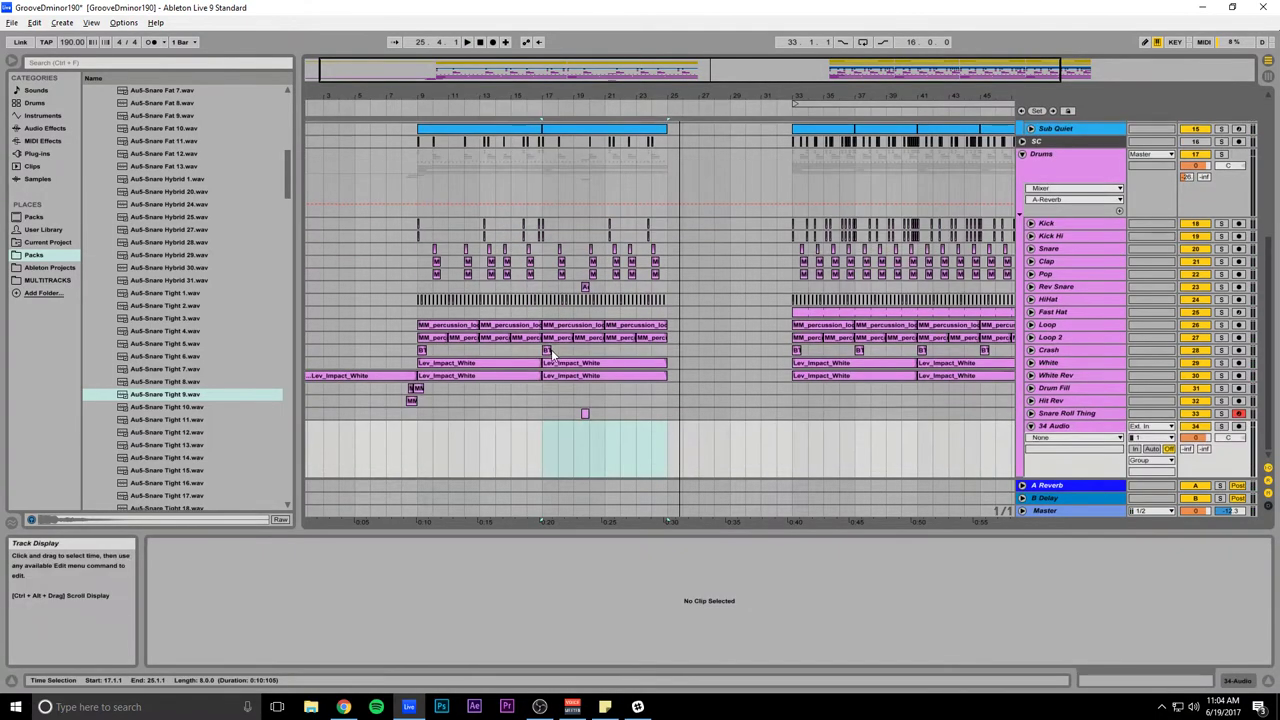
{"action": "scroll", "coordinate": [122, 178], "scroll_direction": "up", "scroll_amount": 10}
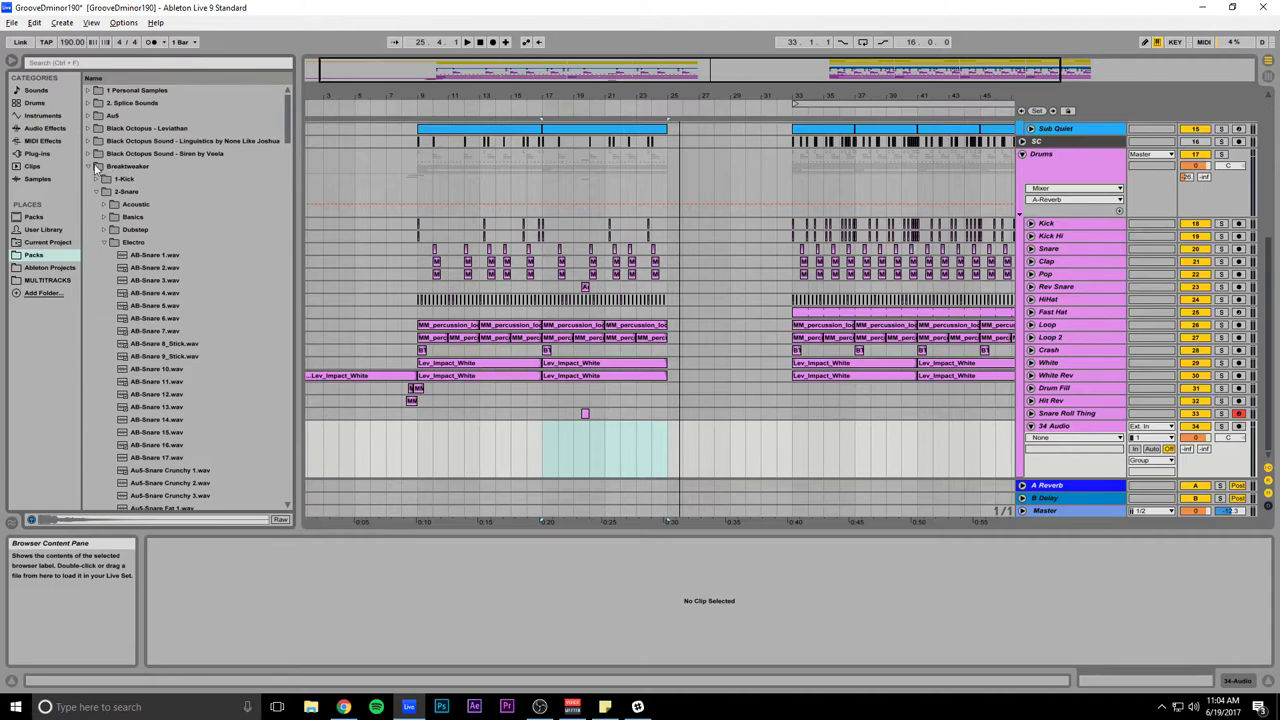
{"action": "left_click", "coordinate": [96, 167]}
{"action": "left_click", "coordinate": [86, 129]}
{"action": "left_click", "coordinate": [95, 141]}
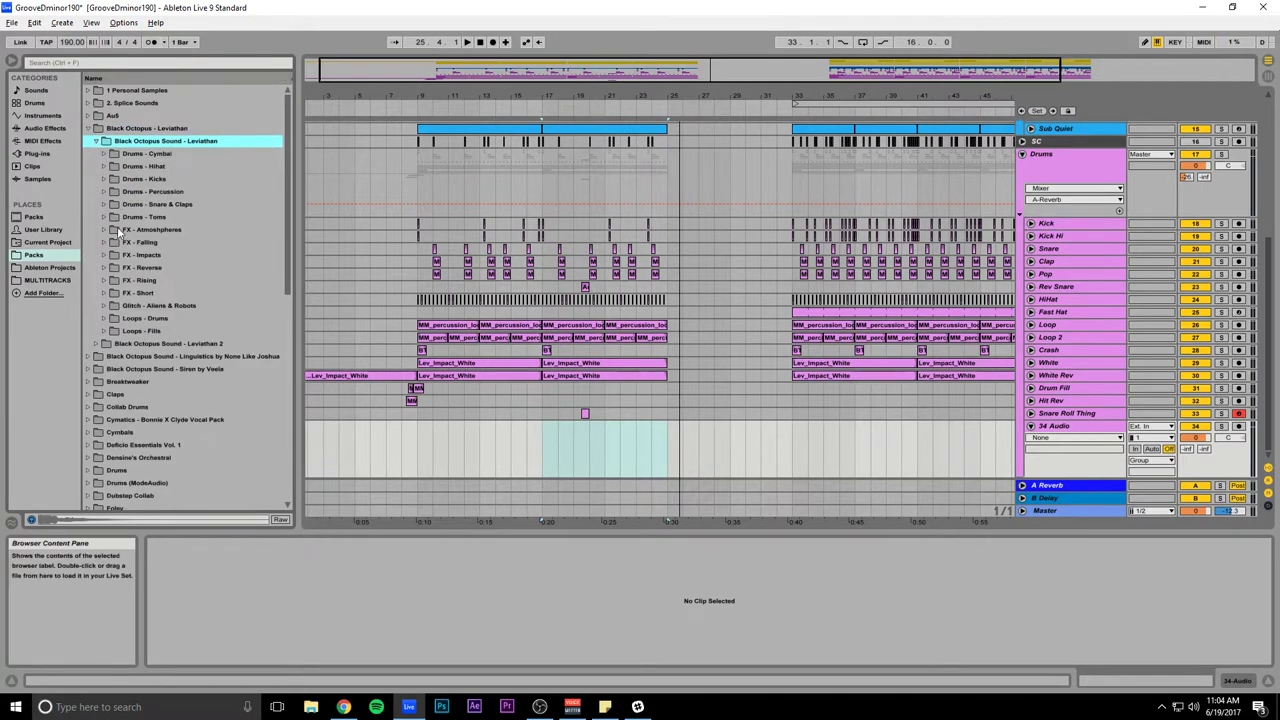
{"action": "left_click", "coordinate": [104, 268]}
Step: Audition the D-key samples in FX - Reverse and place Lev_FX_Reverse_D_04.wav at bars 21-25 on the new audio track
{"action": "scroll", "coordinate": [156, 312], "scroll_direction": "down", "scroll_amount": 2}
{"action": "left_click", "coordinate": [194, 321]}
{"action": "scroll", "coordinate": [198, 324], "scroll_direction": "down", "scroll_amount": 2}
{"action": "left_click_drag", "start_coordinate": [287, 186], "coordinate": [290, 254]}
{"action": "left_click", "coordinate": [223, 337]}
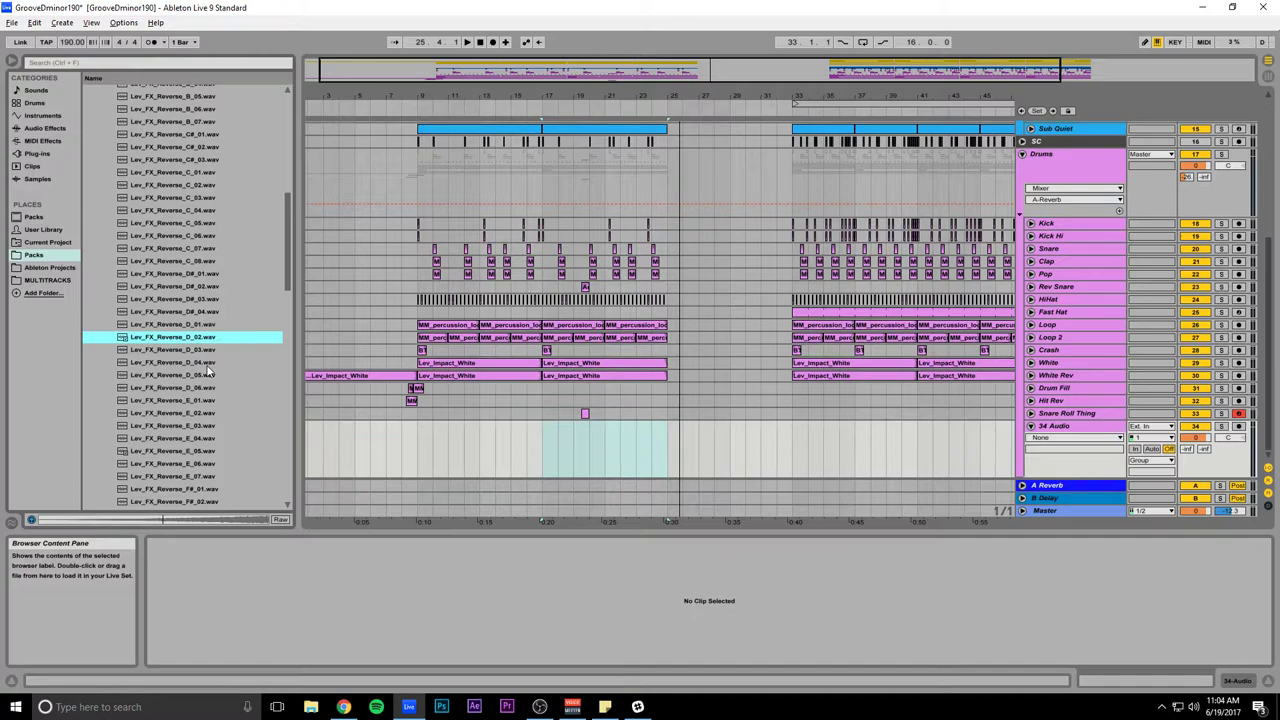
{"action": "left_click", "coordinate": [207, 364]}
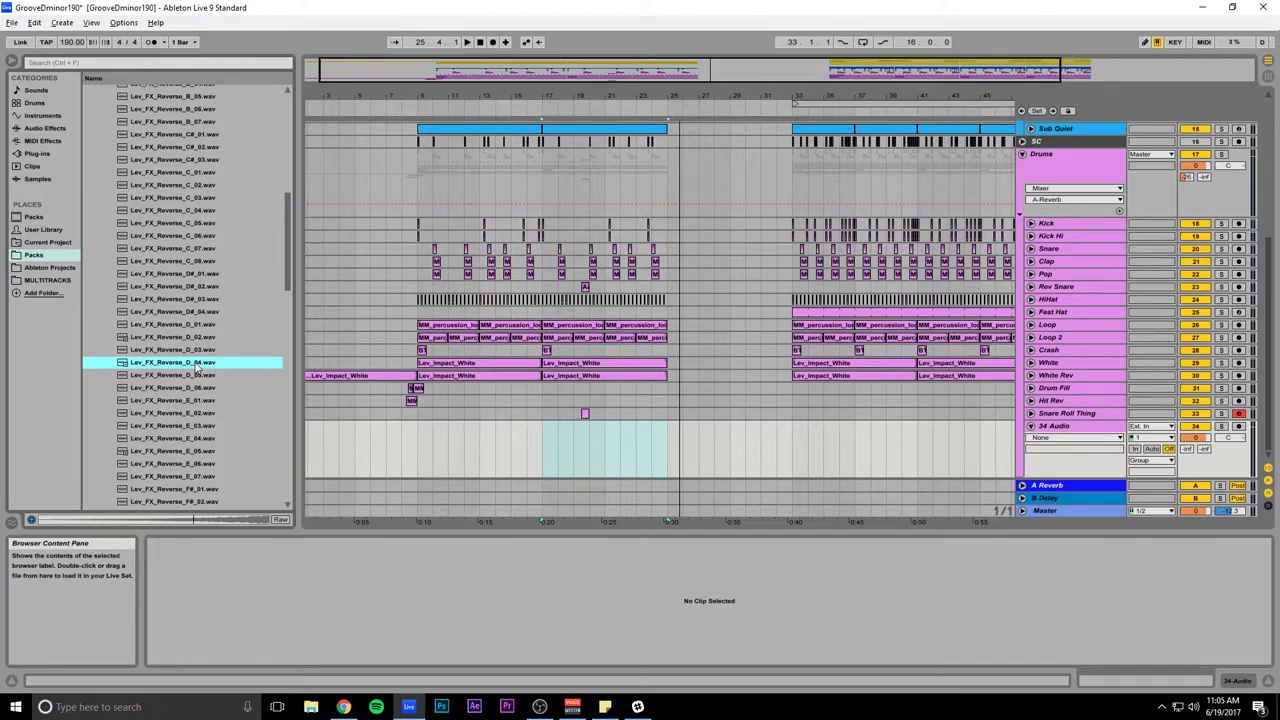
{"action": "left_click_drag", "start_coordinate": [197, 368], "coordinate": [608, 445]}
Step: Lower the reverse effect track's volume to -21.0 dB, rename the track Rev FX, and save the set
{"action": "left_click_drag", "start_coordinate": [1195, 438], "coordinate": [1195, 472]}
{"action": "key", "text": "space"}
{"action": "key", "text": "space"}
{"action": "scroll", "coordinate": [800, 400], "scroll_direction": "down", "scroll_amount": 1}
{"action": "key", "text": "ctrl+s"}
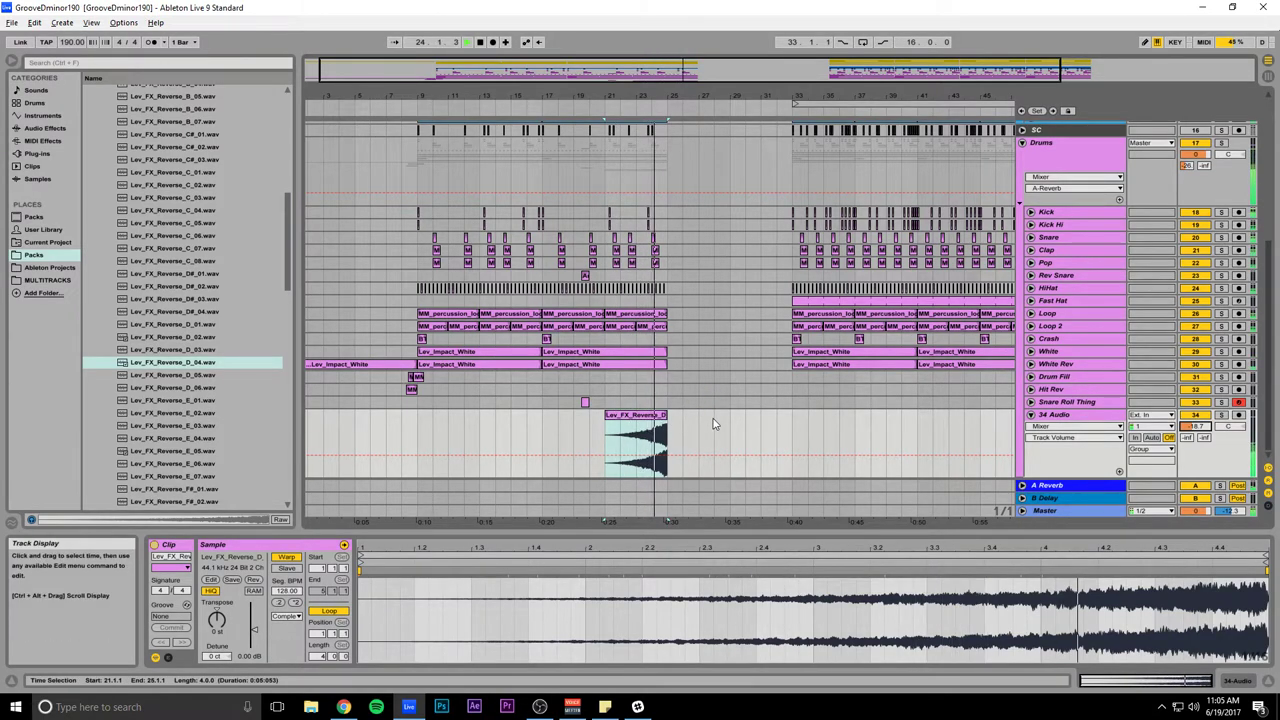
{"action": "key", "text": "space"}
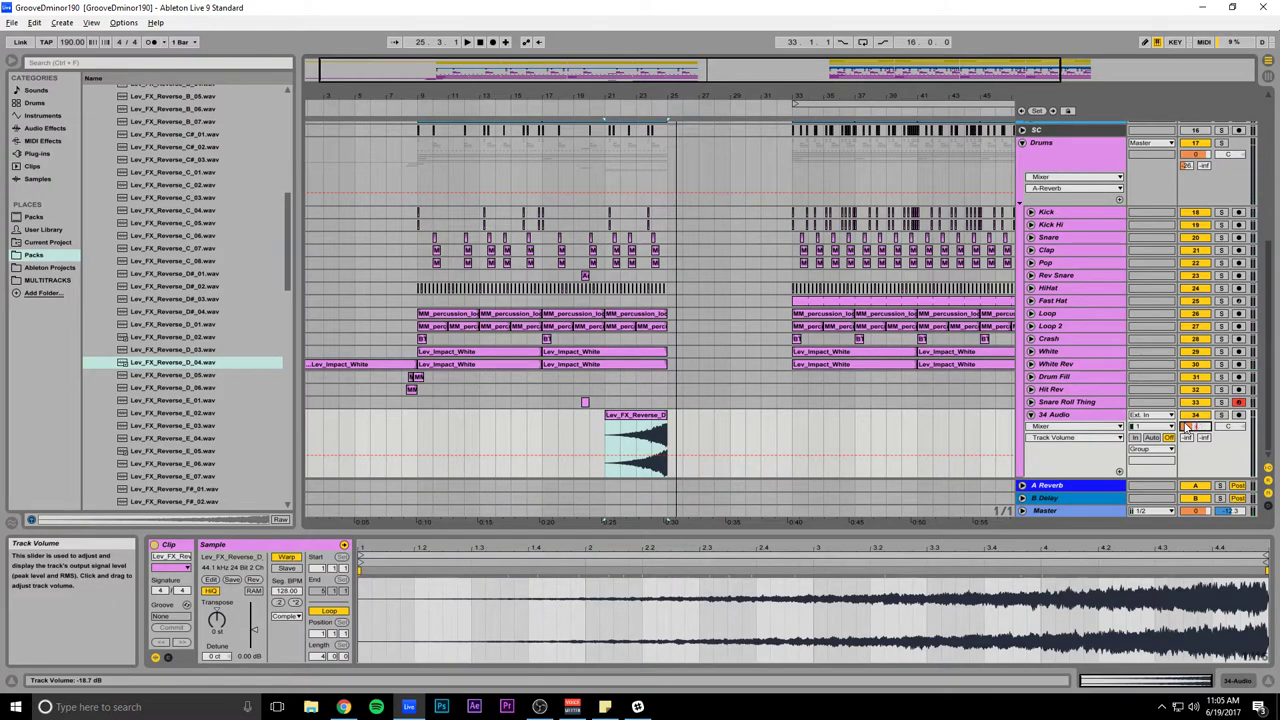
{"action": "key", "text": "space"}
{"action": "key", "text": "ctrl+s"}
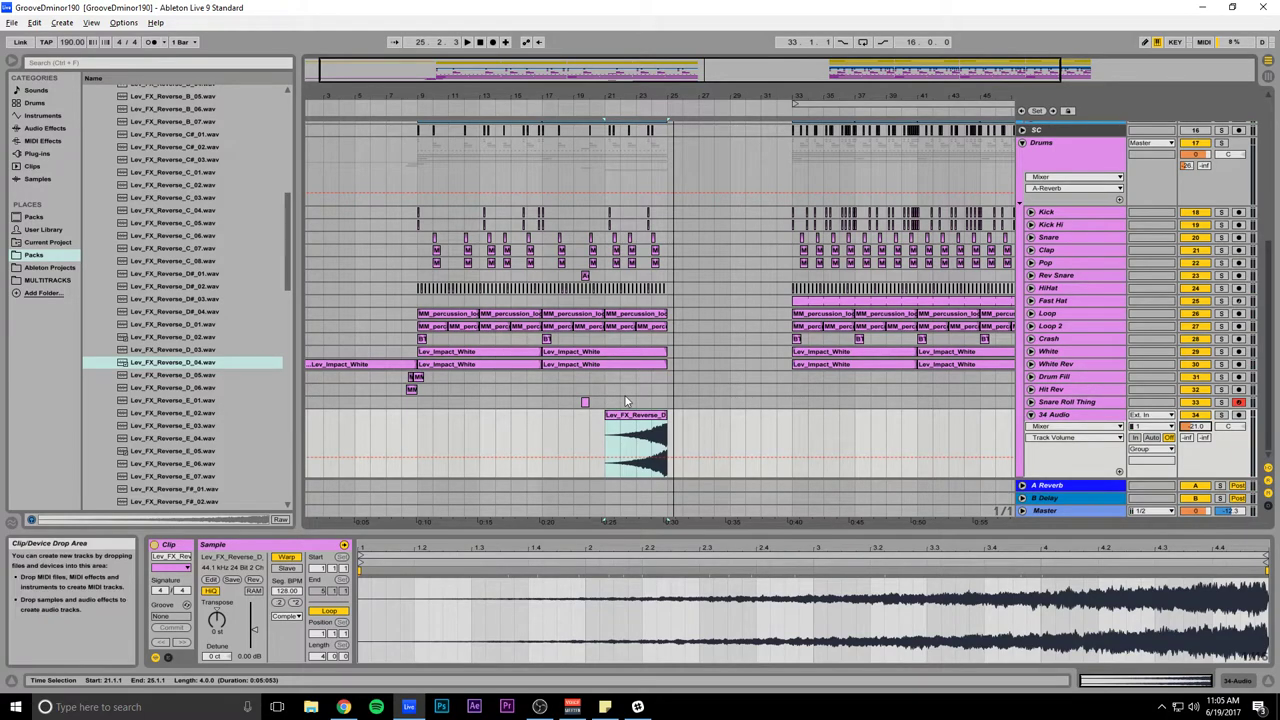
{"action": "left_click", "coordinate": [1153, 442]}
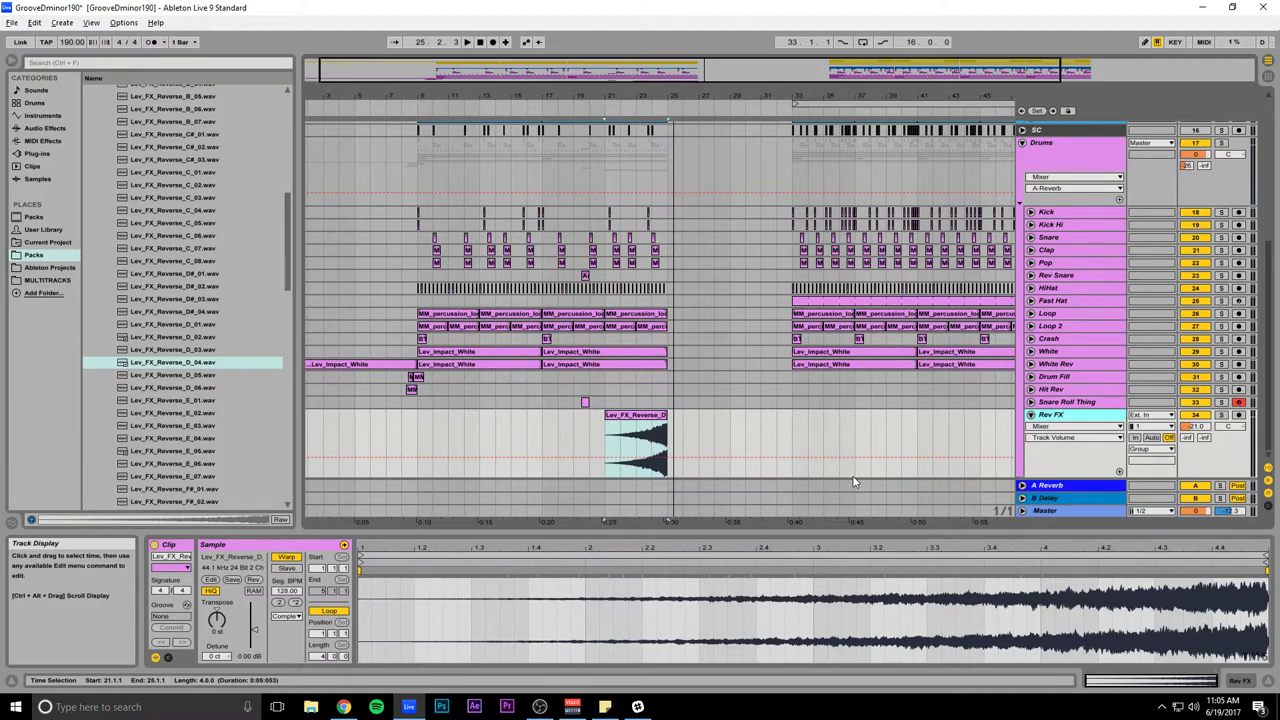
{"action": "key", "text": "ctrl+s"}
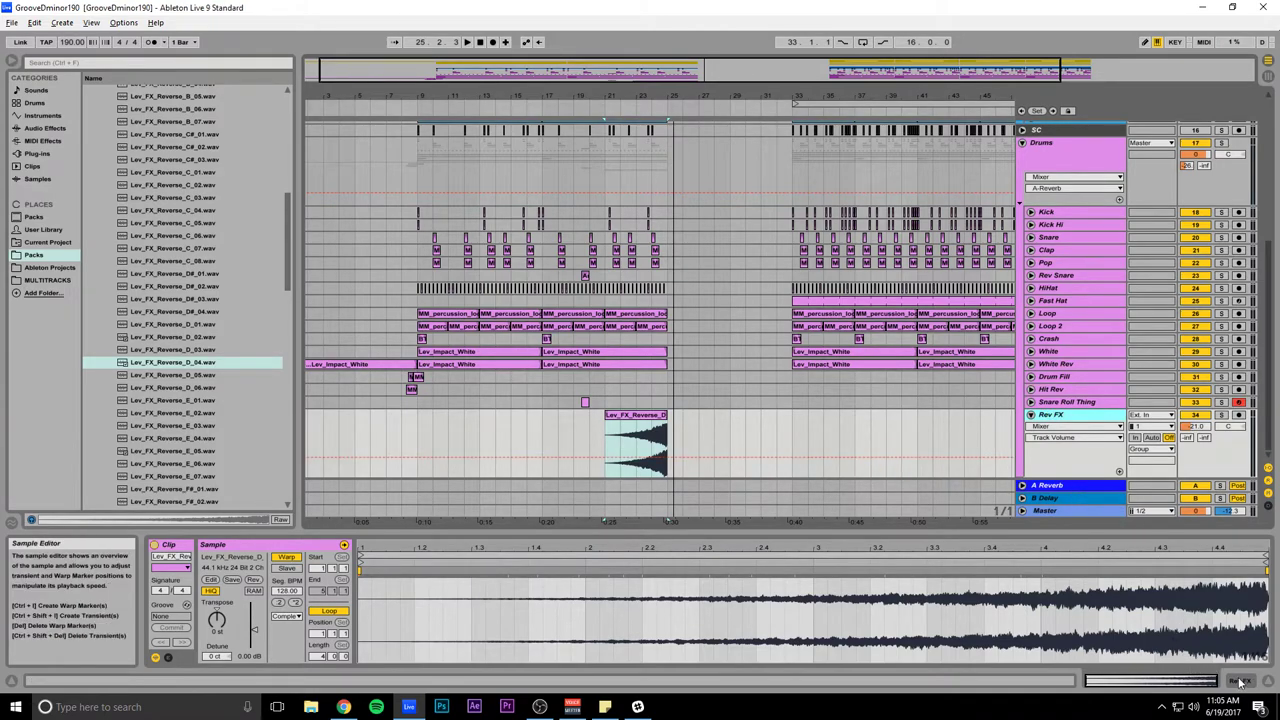
Step: Add ValhallaRoom to the Rev FX track with Mix at 47.0 % and Decay at 6.46 s
{"action": "left_click", "coordinate": [1150, 681]}
{"action": "left_click", "coordinate": [37, 154]}
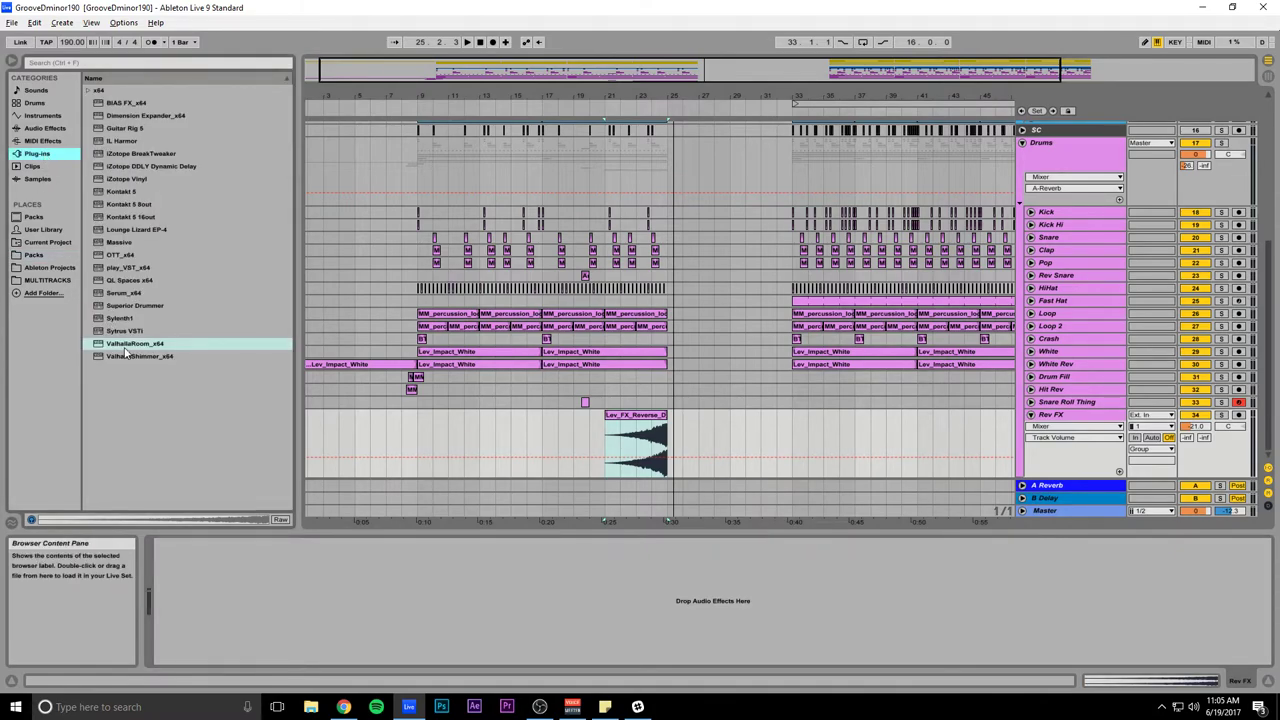
{"action": "left_click_drag", "start_coordinate": [390, 443], "coordinate": [446, 449]}
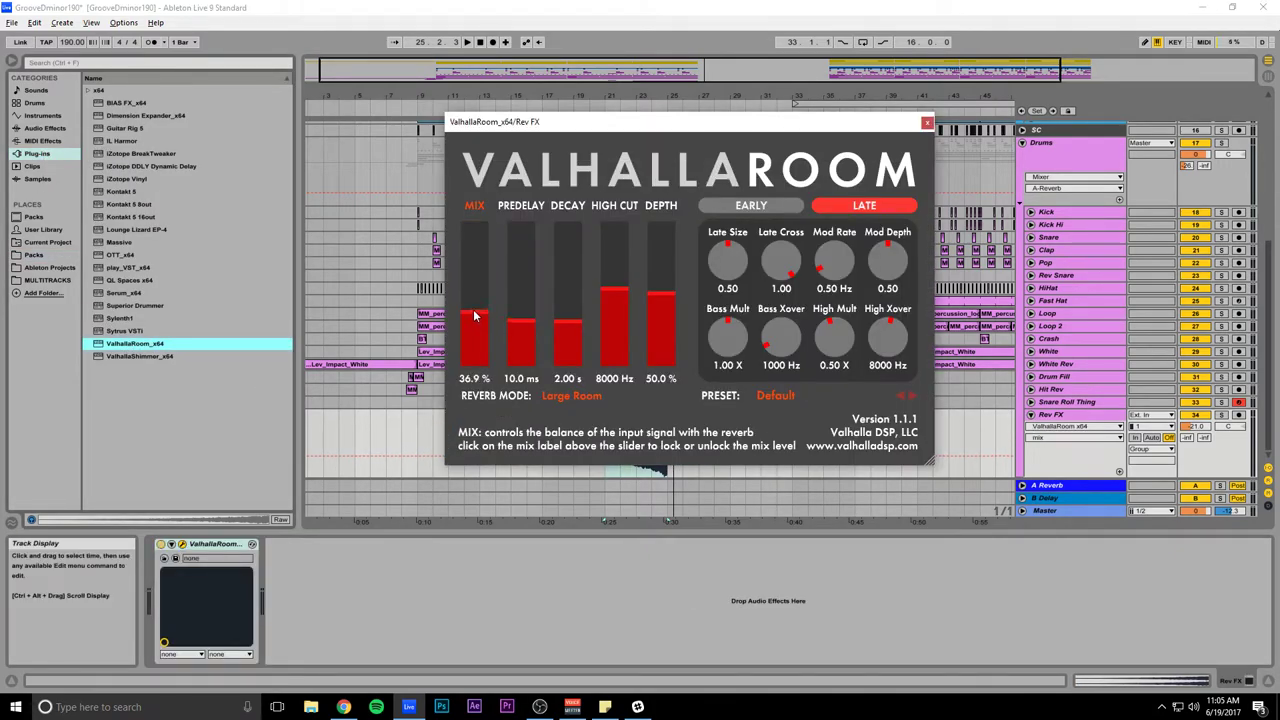
{"action": "left_click_drag", "start_coordinate": [476, 293], "coordinate": [564, 302]}
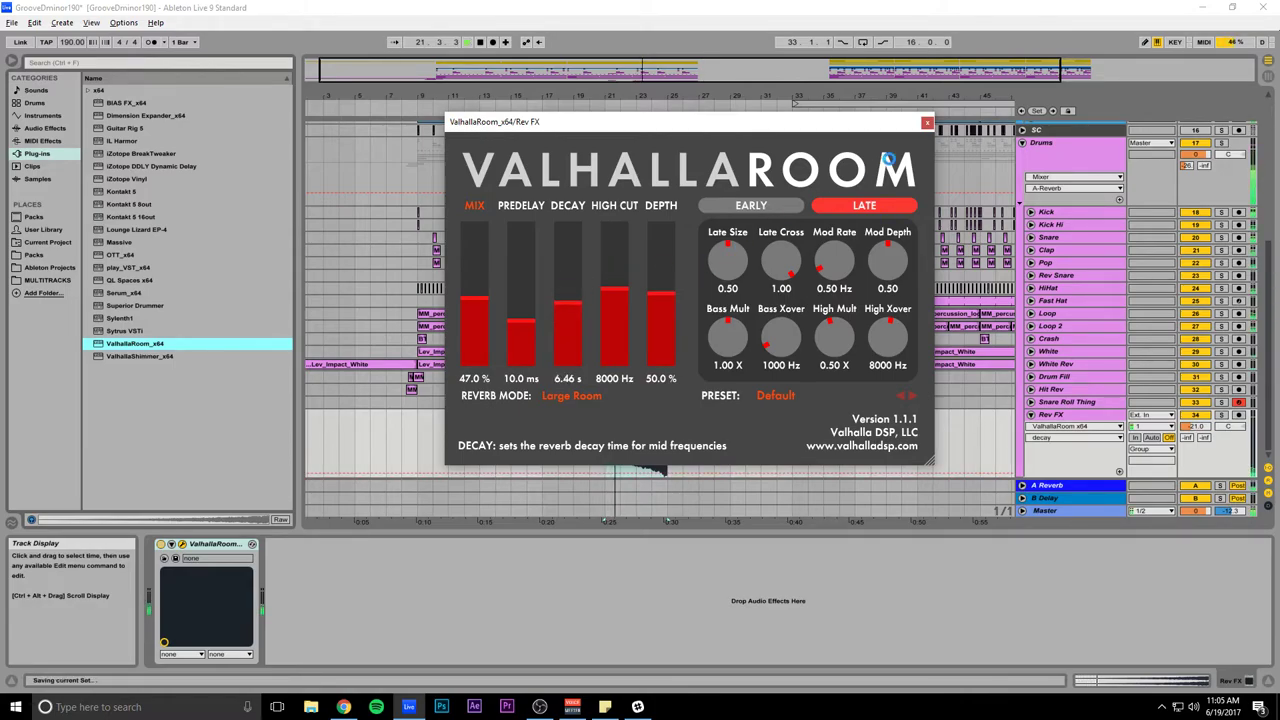
Step: Raise ValhallaRoom's Depth and High Cut, close its window, and save the set
{"action": "left_click_drag", "start_coordinate": [665, 287], "coordinate": [665, 270]}
{"action": "left_click_drag", "start_coordinate": [621, 287], "coordinate": [622, 258]}
{"action": "left_click", "coordinate": [927, 122]}
{"action": "key", "text": "ctrl+s"}
Step: Add EQ Eight to the Rev FX track ahead of ValhallaRoom, with band 1 at 169 Hz
{"action": "left_click", "coordinate": [44, 128]}
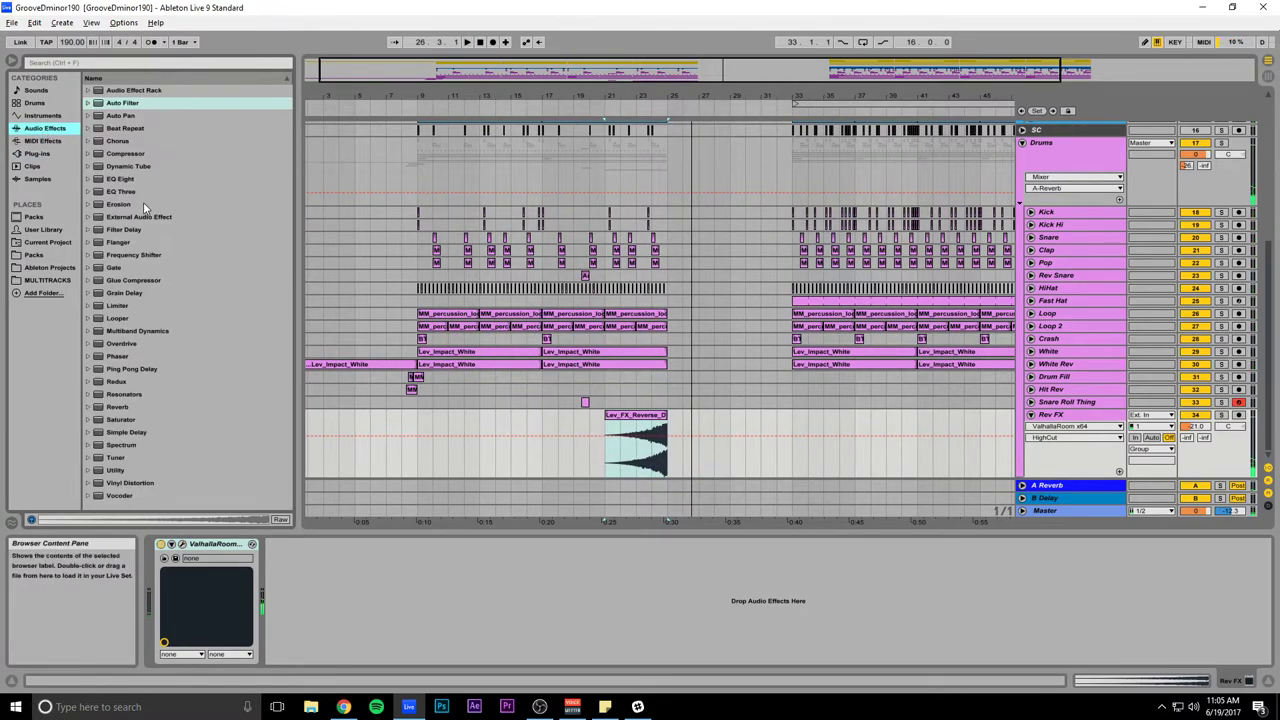
{"action": "left_click", "coordinate": [141, 179]}
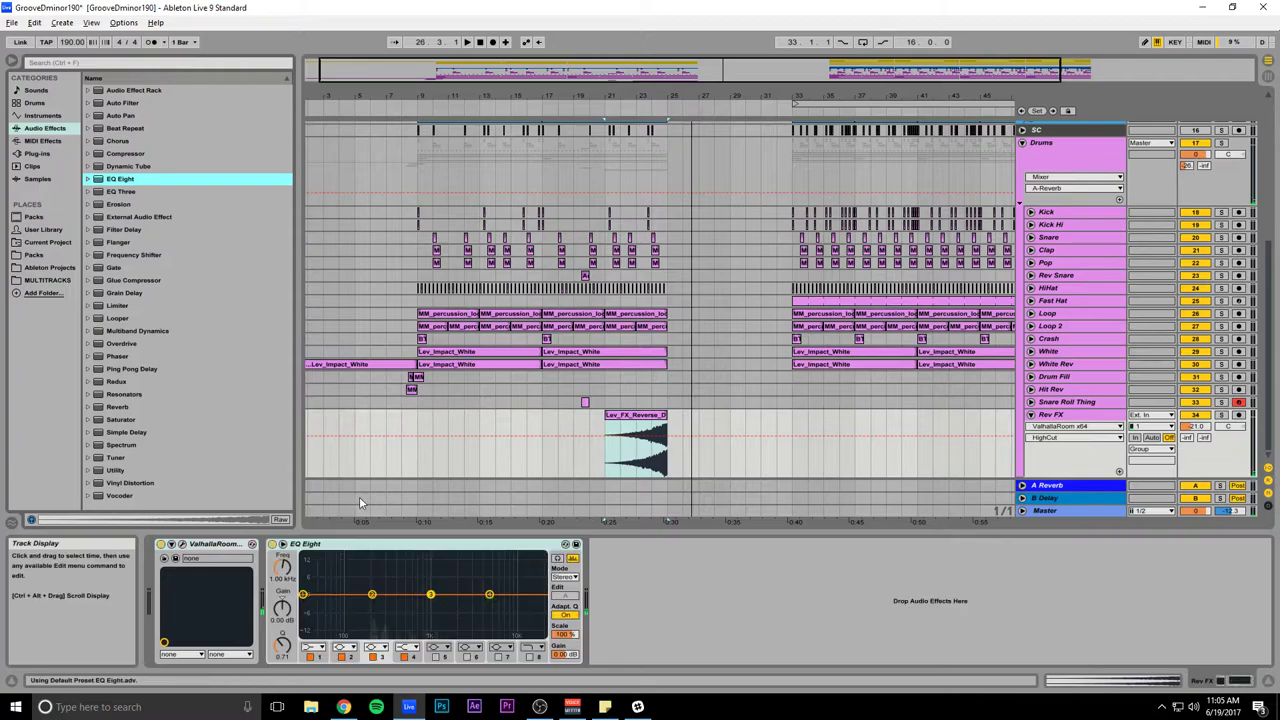
{"action": "key", "text": "space"}
{"action": "left_click_drag", "start_coordinate": [282, 570], "coordinate": [250, 571]}
{"action": "left_click_drag", "start_coordinate": [310, 544], "coordinate": [190, 544]}
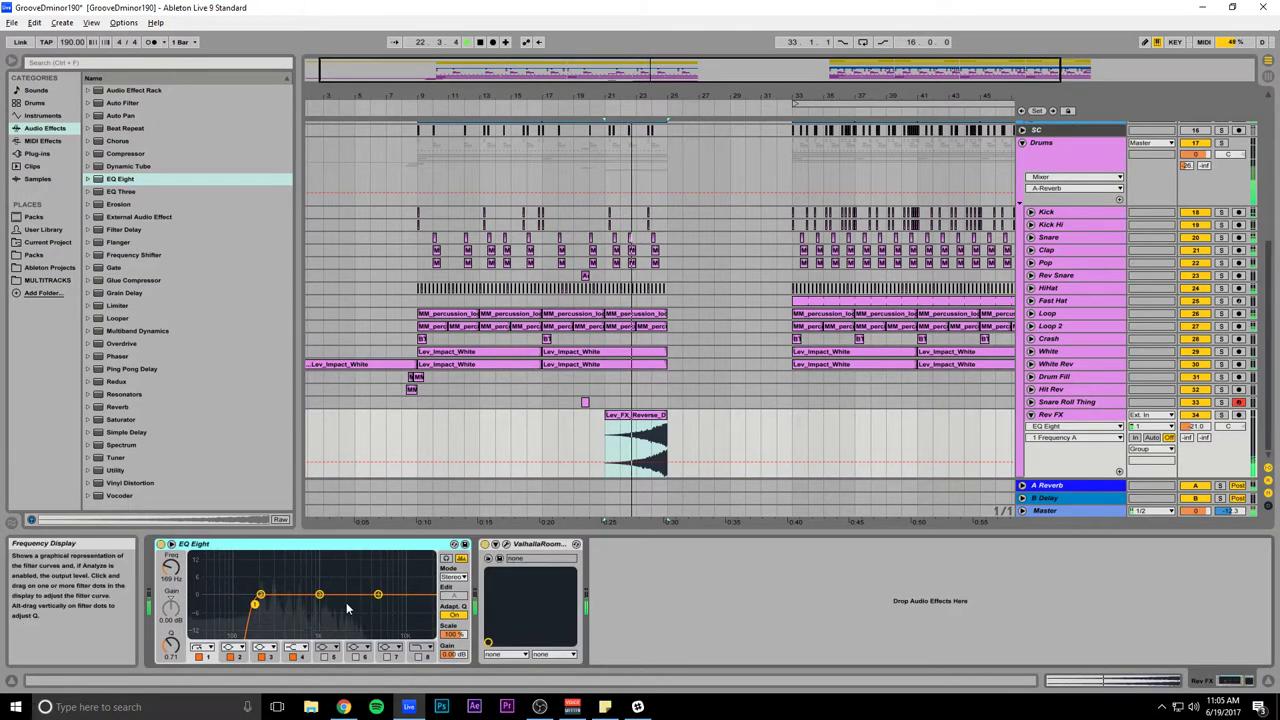
Step: Change EQ Eight's band 1 to a gentler low cut at 370 Hz and save the set
{"action": "left_click", "coordinate": [203, 649]}
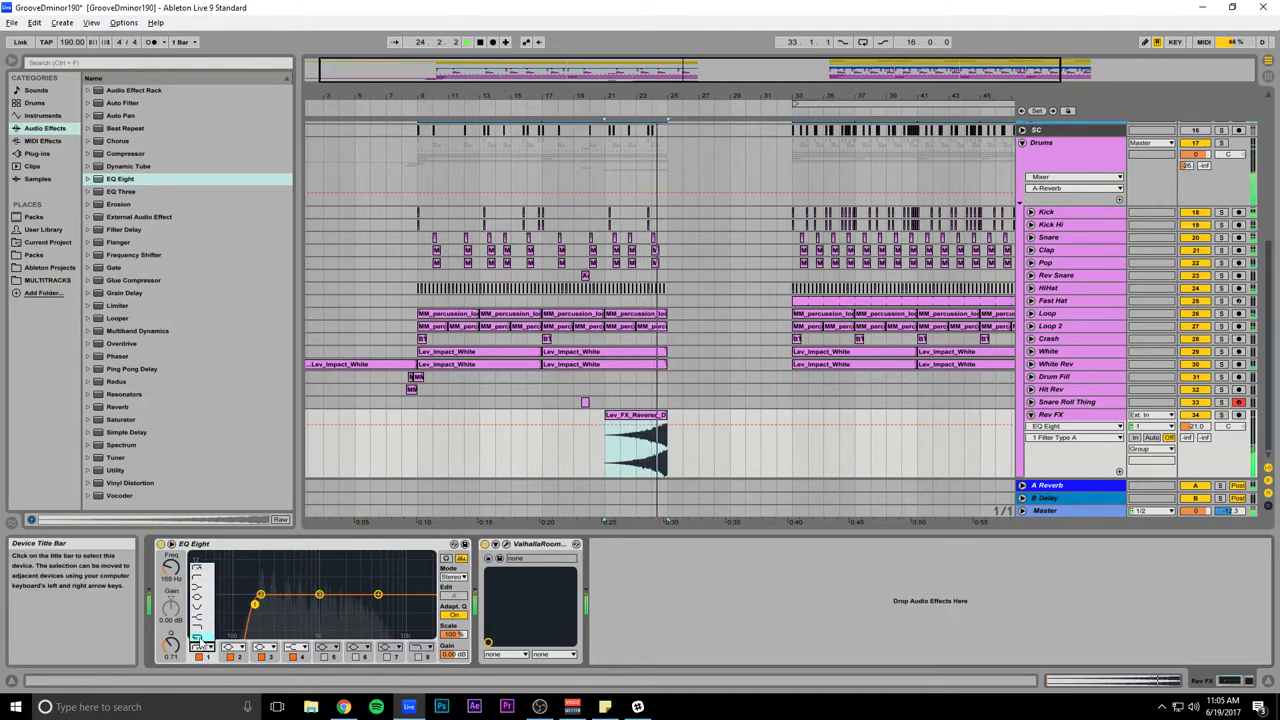
{"action": "left_click", "coordinate": [202, 578]}
{"action": "left_click_drag", "start_coordinate": [171, 567], "coordinate": [171, 548]}
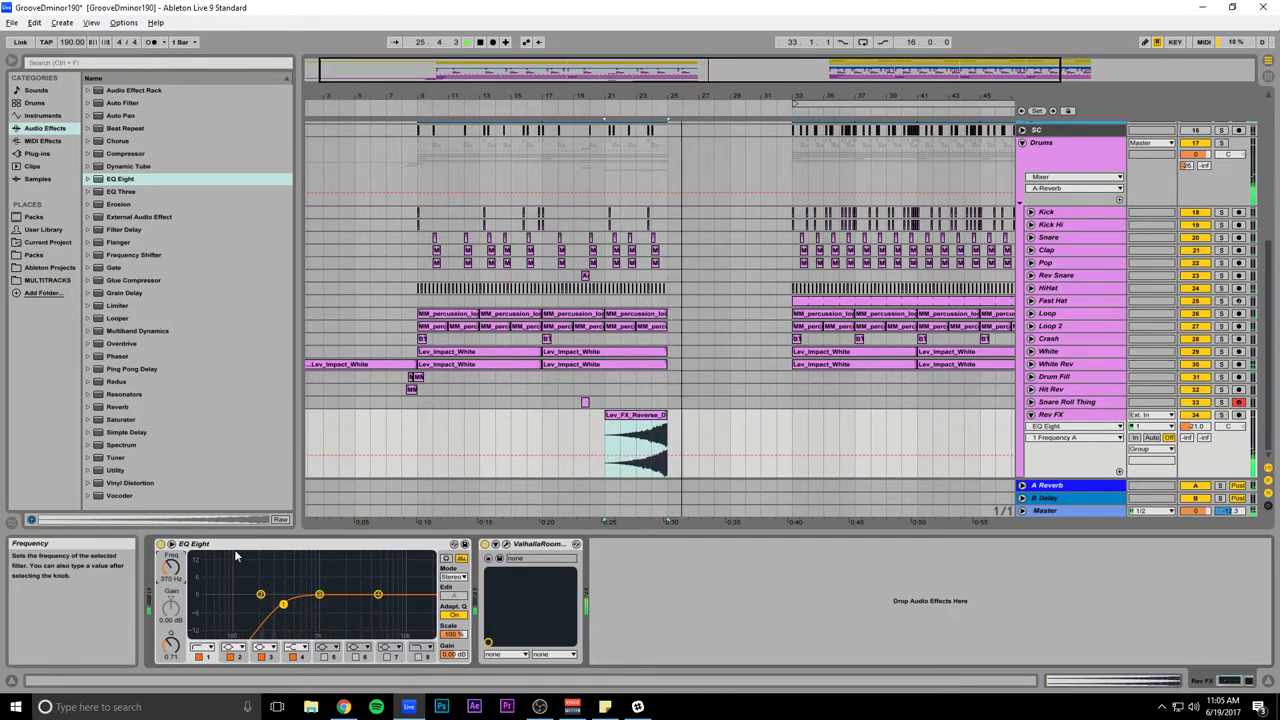
{"action": "key", "text": "ctrl+s"}
{"action": "key", "text": "alt+Tab"}
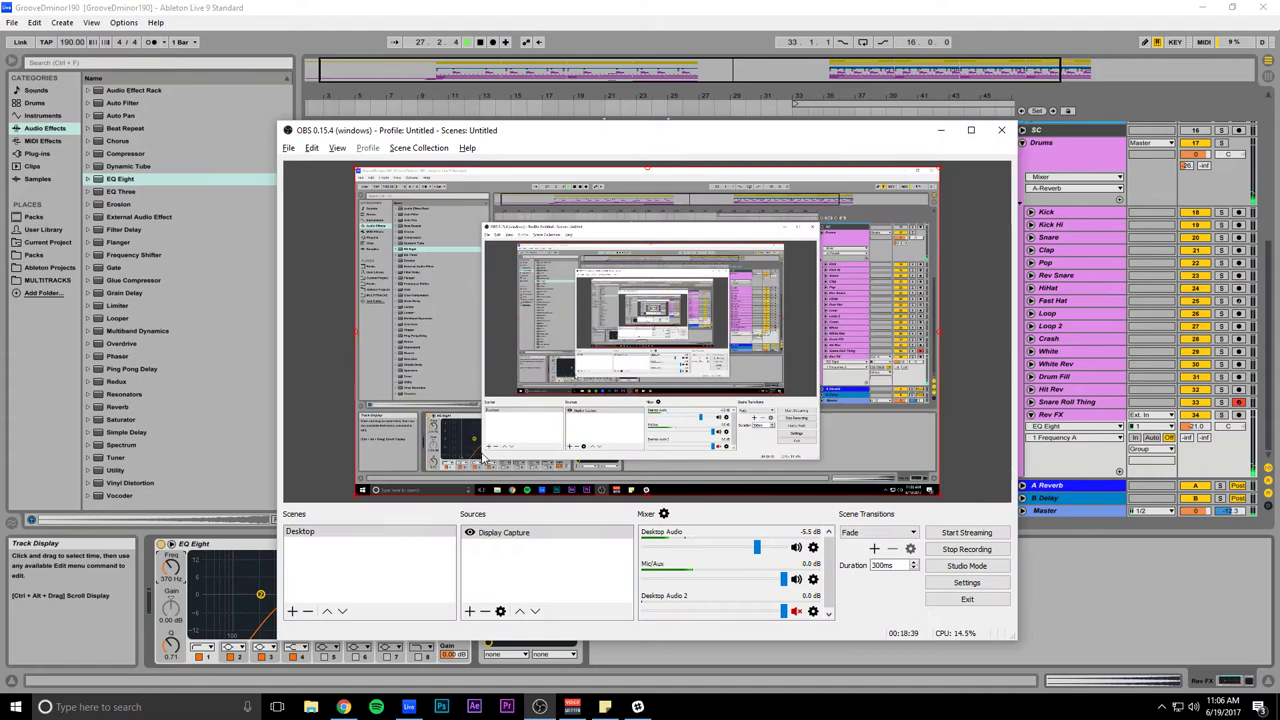
{"action": "key", "text": "alt+Tab"}
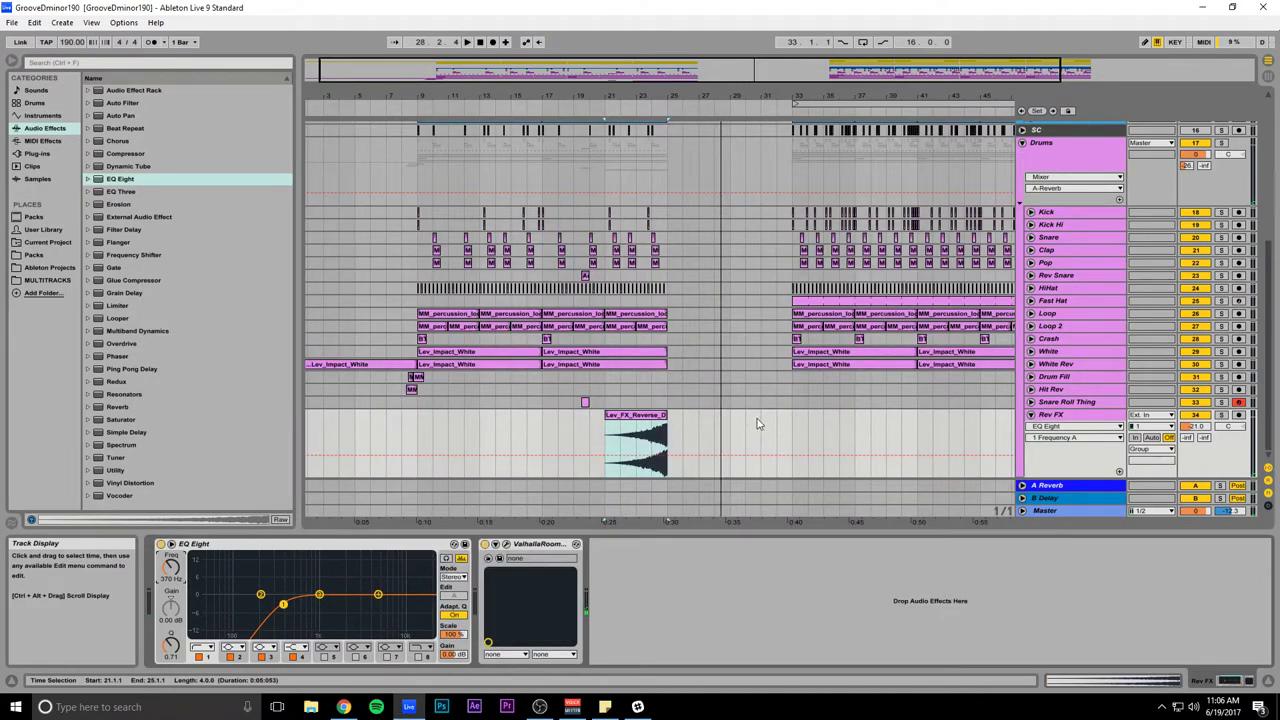
Step: Play the section ending at bar 25 from bar 21 and the full section starting at bar 33 to compare them
{"action": "scroll", "coordinate": [785, 380], "scroll_direction": "up", "scroll_amount": 10}
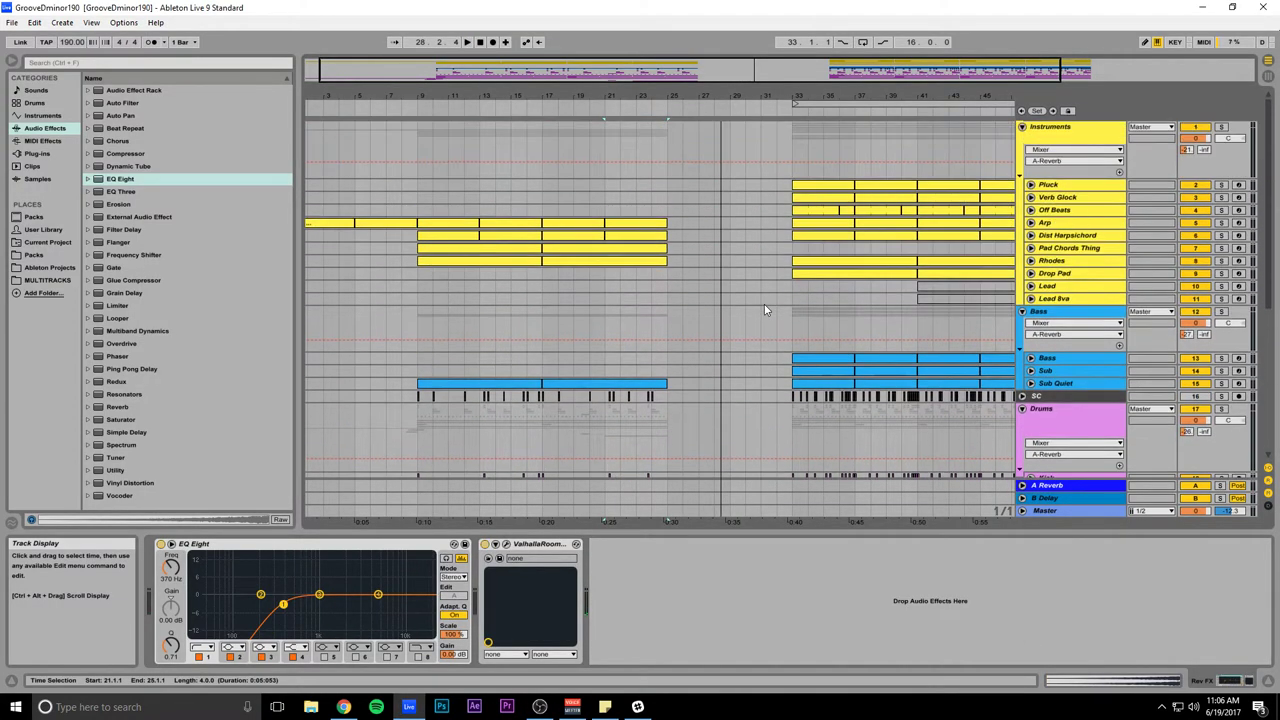
{"action": "left_click_drag", "start_coordinate": [646, 72], "coordinate": [722, 120]}
{"action": "left_click_drag", "start_coordinate": [722, 73], "coordinate": [722, 41]}
{"action": "left_click", "coordinate": [509, 136]}
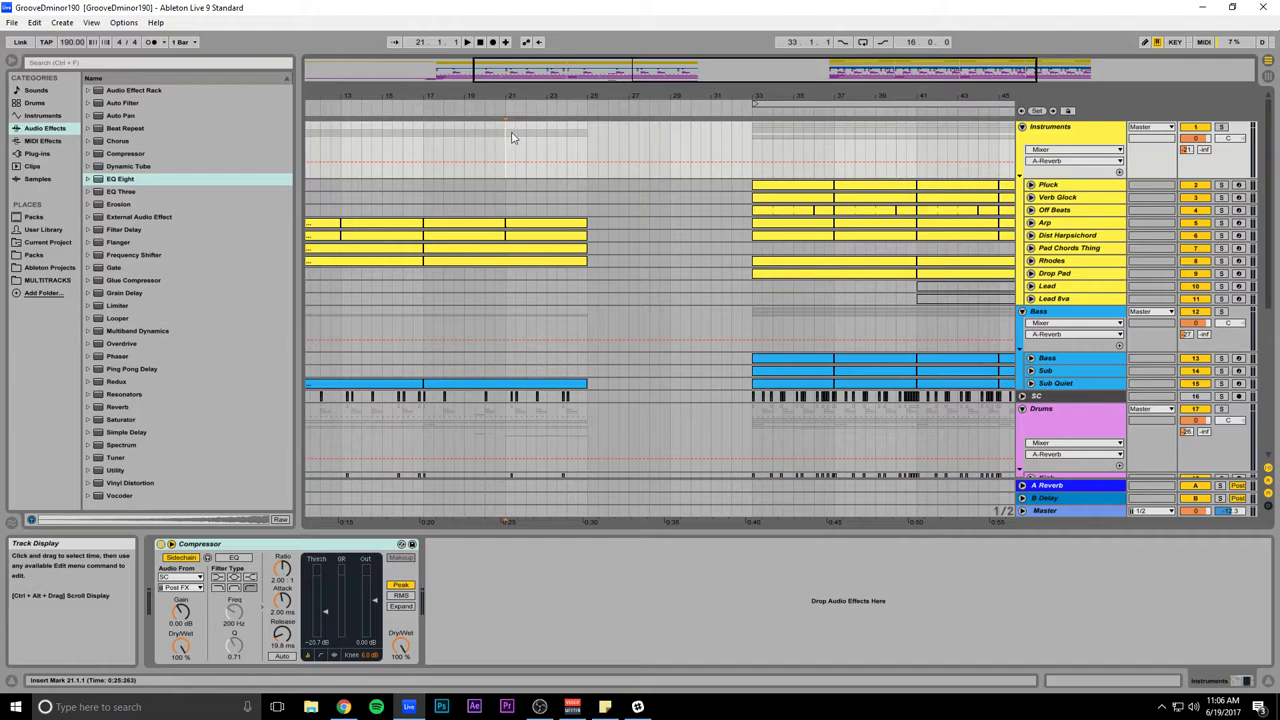
{"action": "left_click_drag", "start_coordinate": [561, 71], "coordinate": [690, 78]}
{"action": "key", "text": "space"}
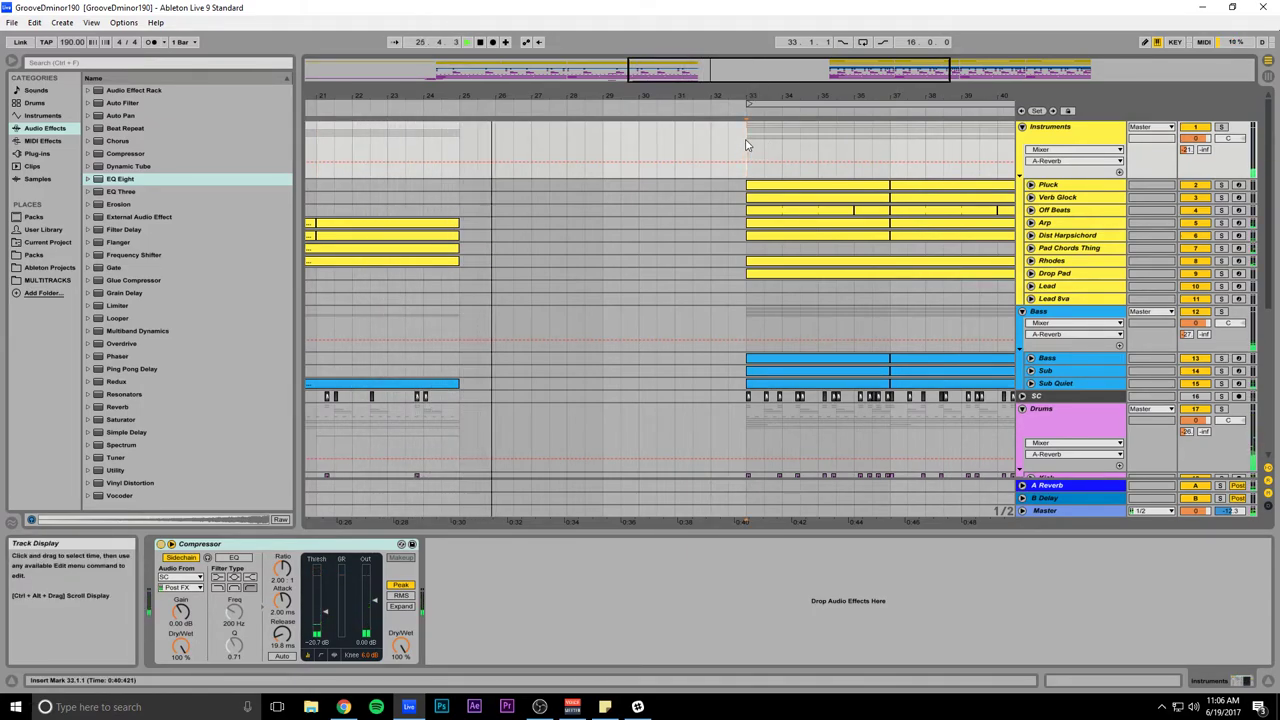
{"action": "key", "text": "space"}
{"action": "key", "text": "space"}
{"action": "left_click_drag", "start_coordinate": [744, 71], "coordinate": [745, 9]}
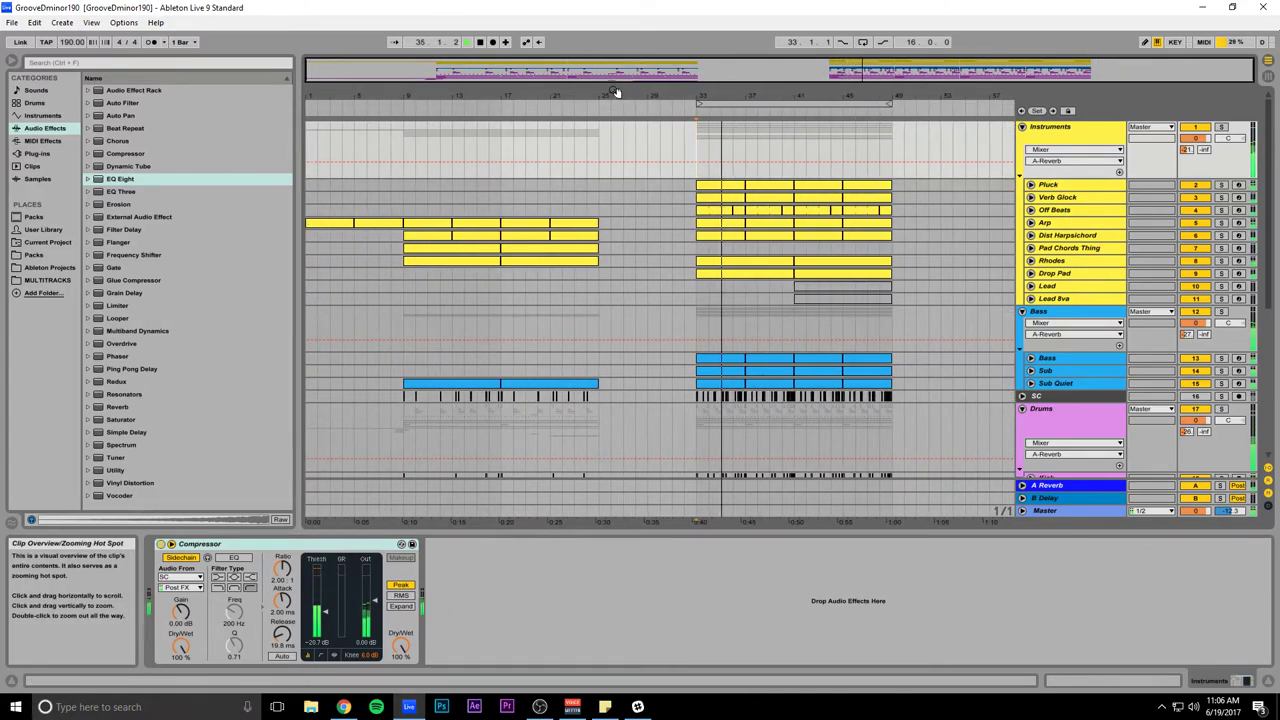
{"action": "left_click_drag", "start_coordinate": [611, 72], "coordinate": [632, 114]}
{"action": "key", "text": "space"}
Step: Examine the tracks around the gap between bars 25 and 33, and play from bars 33 and 22 to judge the transition
{"action": "scroll", "coordinate": [692, 303], "scroll_direction": "down", "scroll_amount": 3}
{"action": "scroll", "coordinate": [669, 280], "scroll_direction": "down", "scroll_amount": 3}
{"action": "scroll", "coordinate": [721, 228], "scroll_direction": "up", "scroll_amount": 8}
{"action": "scroll", "coordinate": [724, 235], "scroll_direction": "down", "scroll_amount": 8}
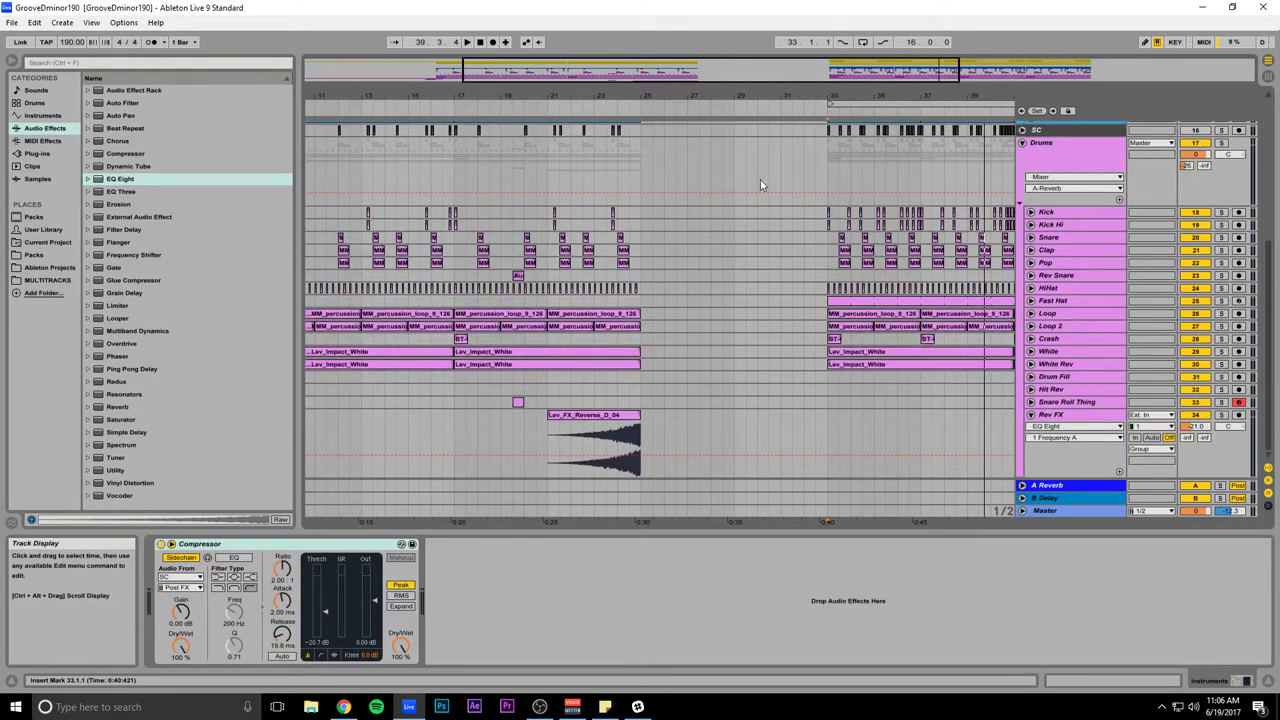
{"action": "left_click_drag", "start_coordinate": [900, 97], "coordinate": [635, 97]}
{"action": "scroll", "coordinate": [751, 258], "scroll_direction": "up", "scroll_amount": 4}
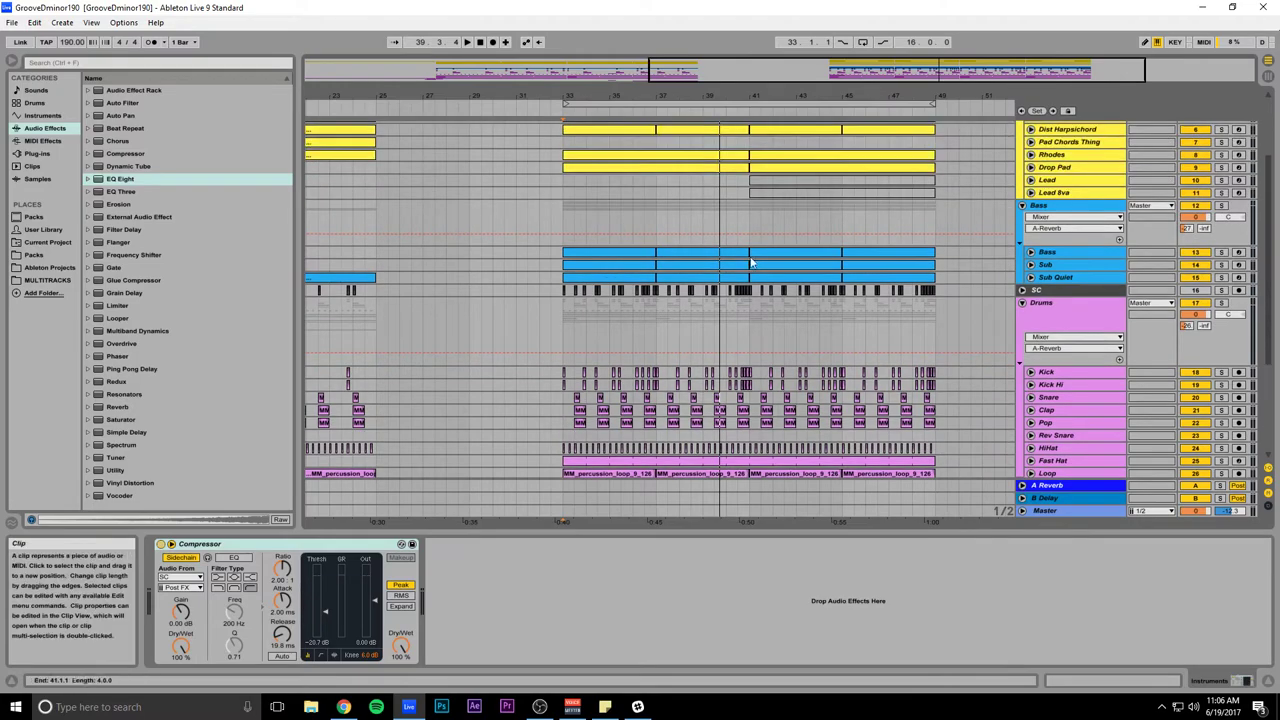
{"action": "left_click", "coordinate": [574, 220]}
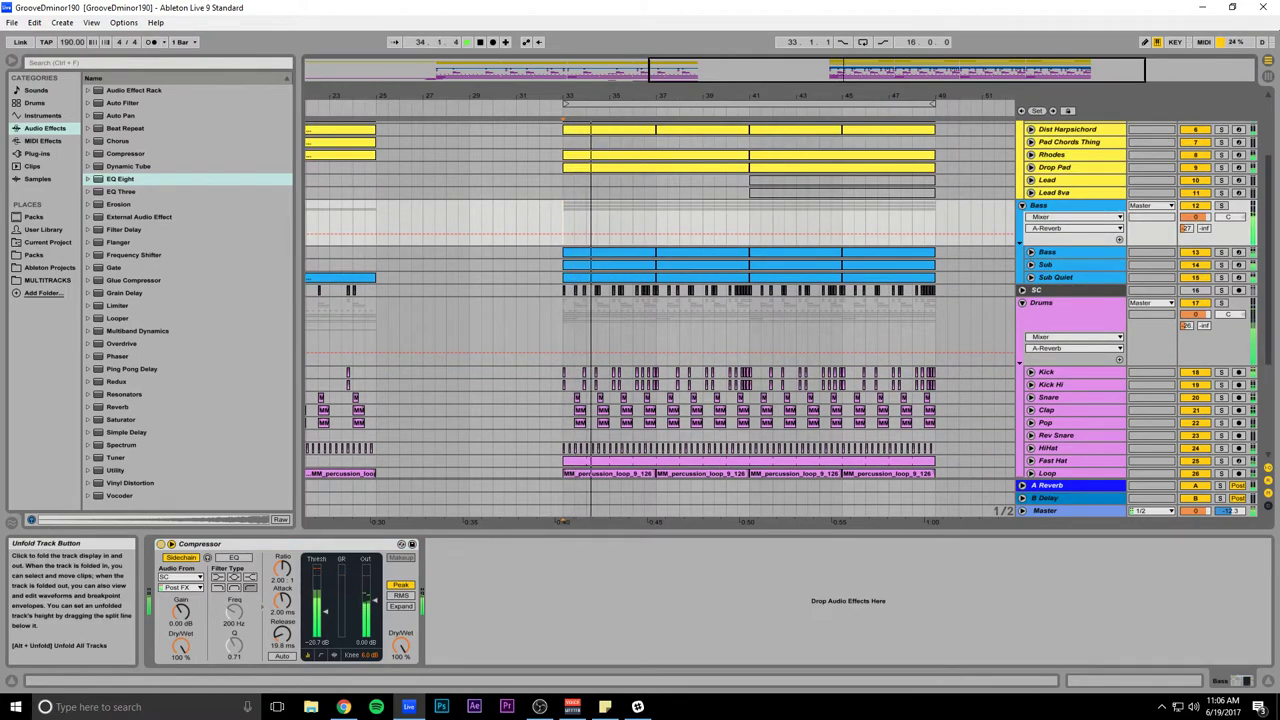
{"action": "left_click_drag", "start_coordinate": [440, 97], "coordinate": [690, 72]}
{"action": "left_click", "coordinate": [457, 218]}
{"action": "key", "text": "space"}
{"action": "scroll", "coordinate": [971, 257], "scroll_direction": "up", "scroll_amount": 5}
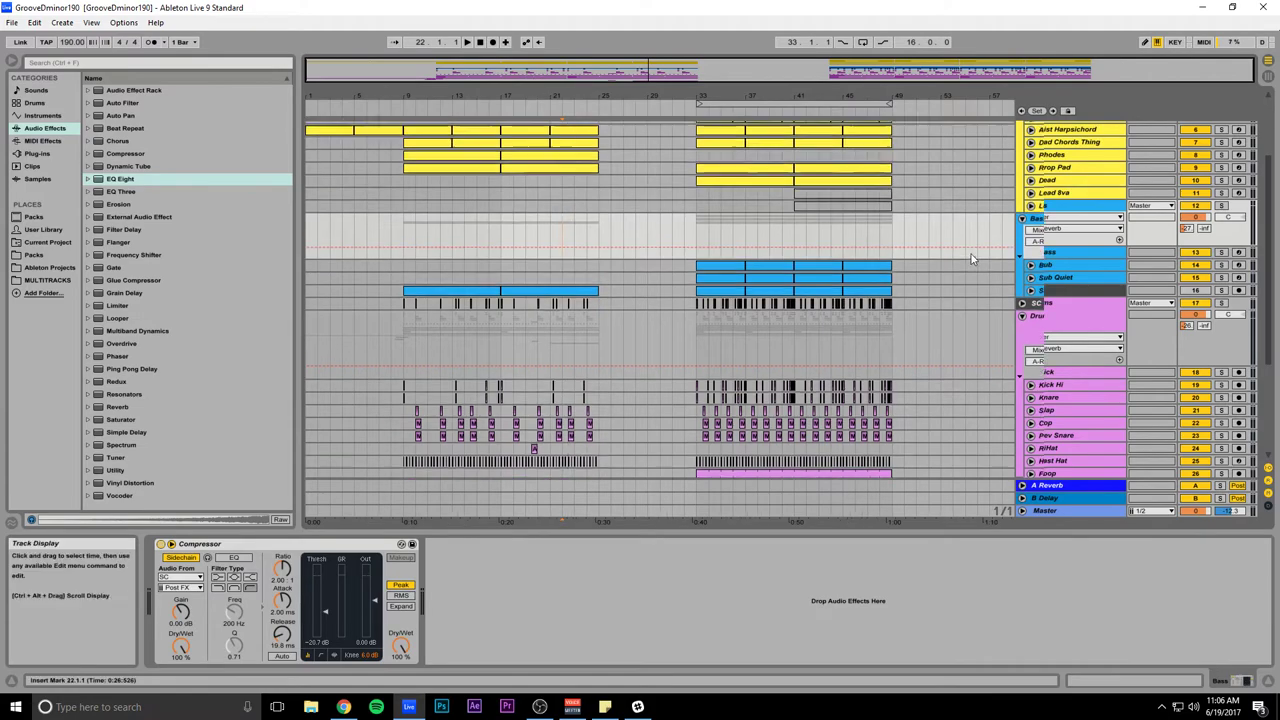
Step: Collapse the Instruments, Bass and Drums groups
{"action": "left_click", "coordinate": [1021, 127]}
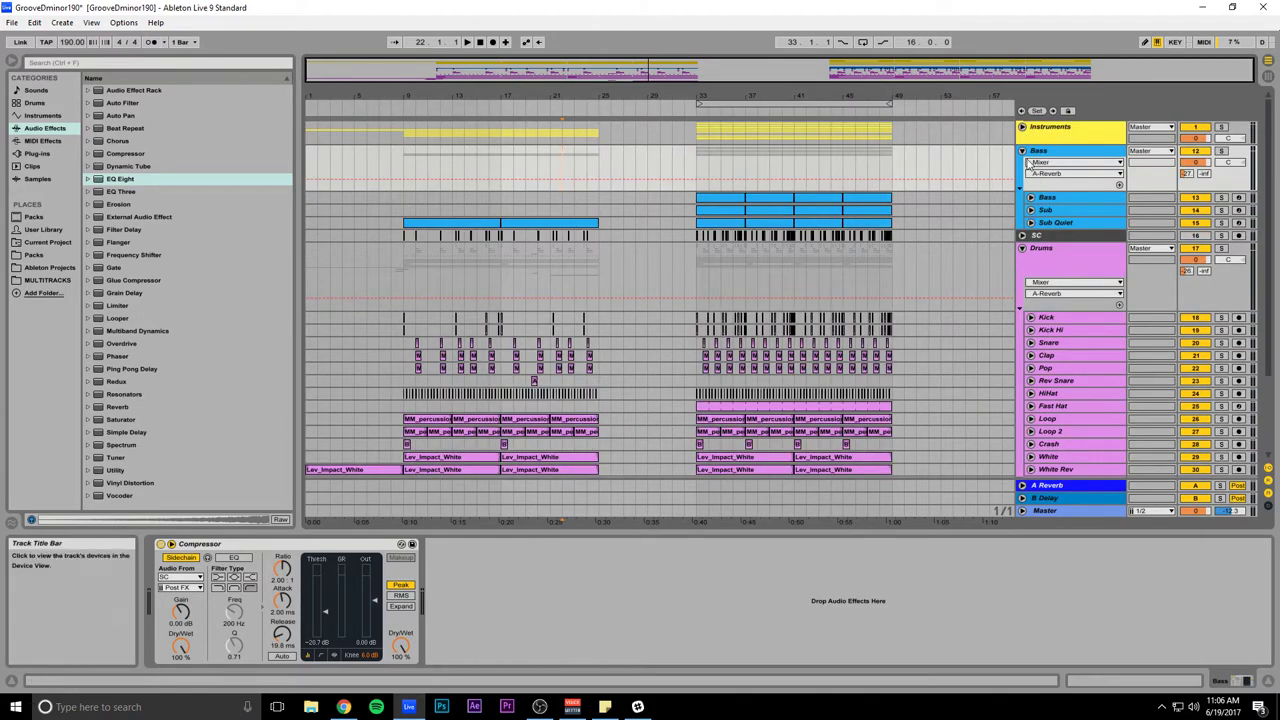
{"action": "left_click", "coordinate": [1021, 151]}
{"action": "left_click", "coordinate": [1021, 176]}
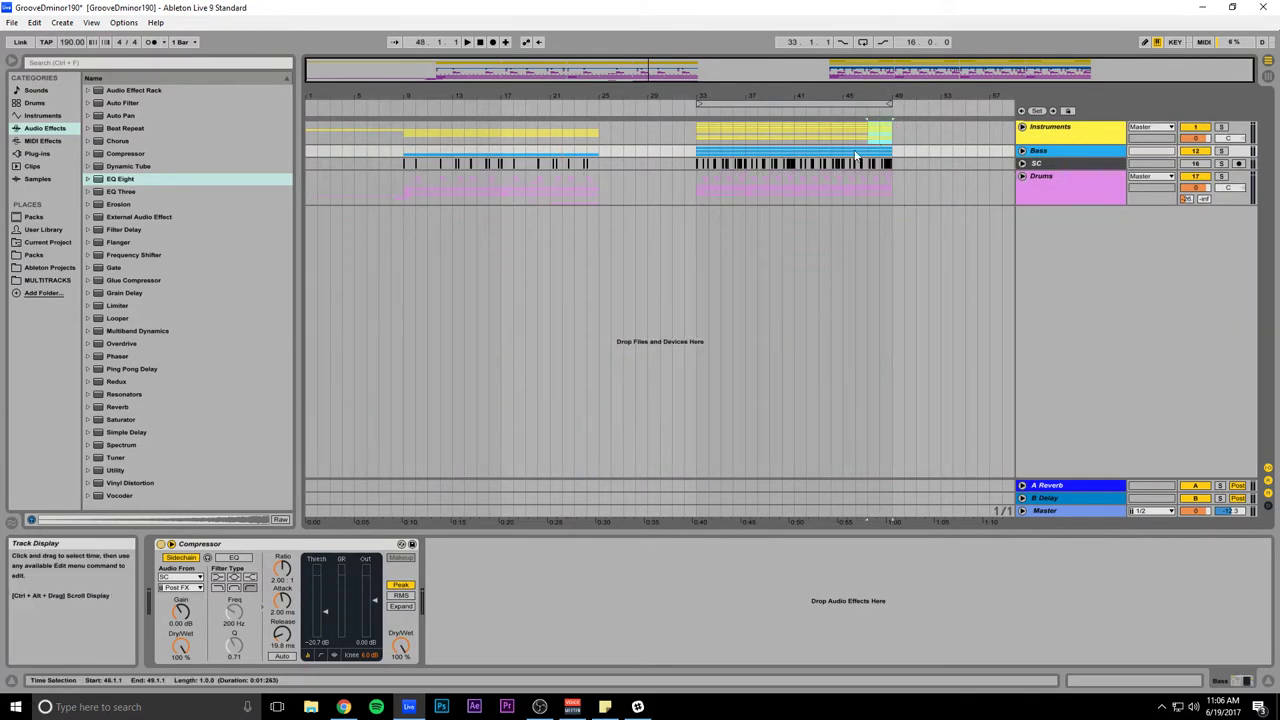
Step: Move the whole bar 33 section across all tracks to start at bar 27, play the transition from bar 23, and save the set
{"action": "left_click_drag", "start_coordinate": [845, 158], "coordinate": [695, 193]}
{"action": "left_click_drag", "start_coordinate": [694, 71], "coordinate": [754, 86]}
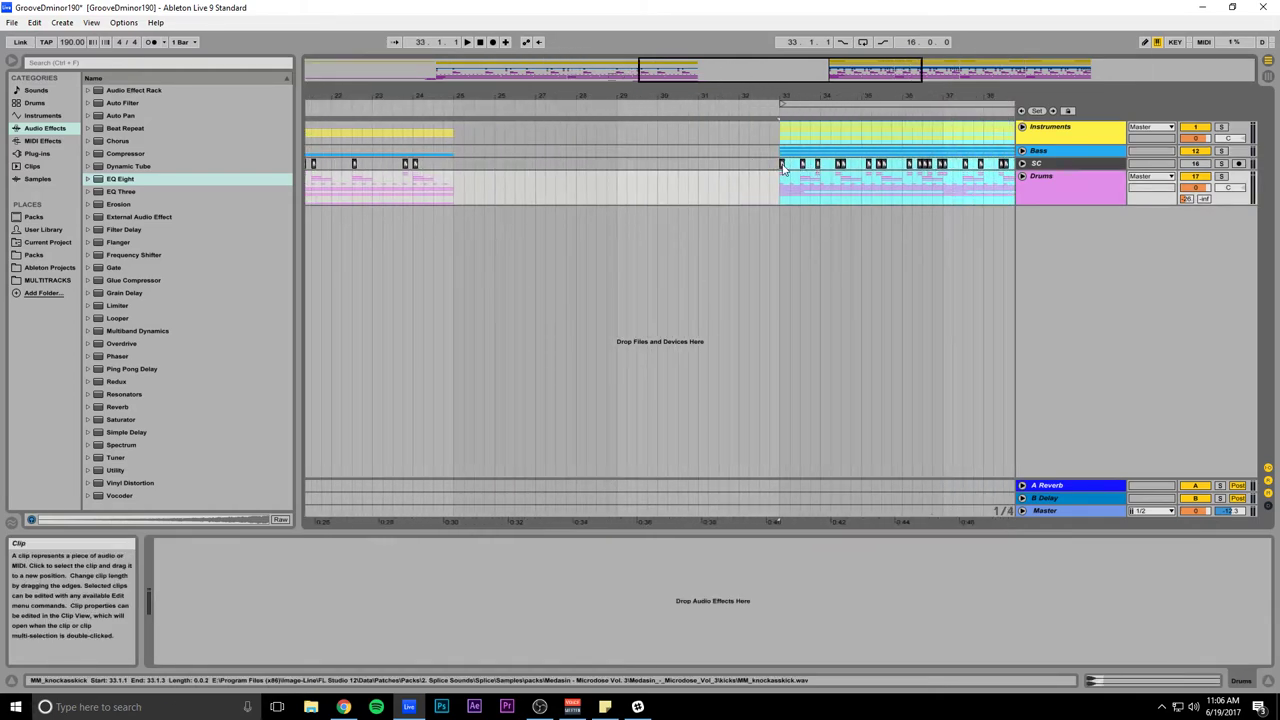
{"action": "left_click_drag", "start_coordinate": [782, 162], "coordinate": [543, 162]}
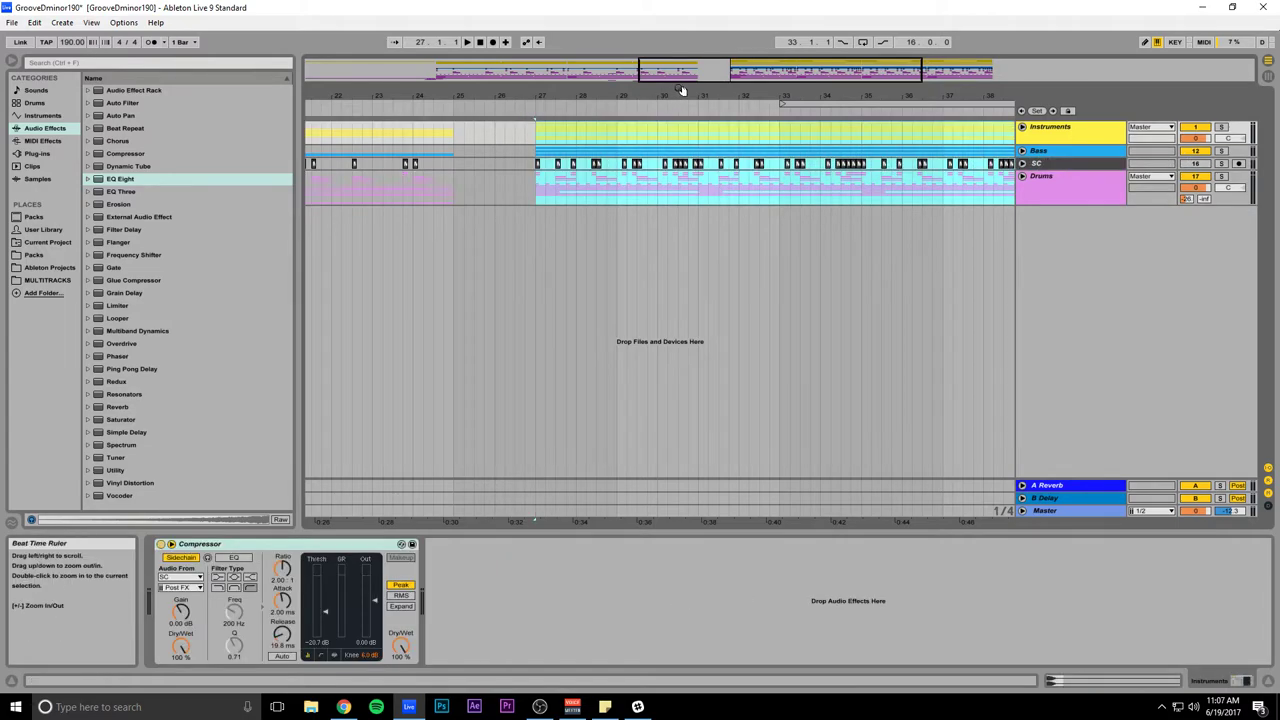
{"action": "left_click_drag", "start_coordinate": [682, 90], "coordinate": [754, 73]}
{"action": "left_click", "coordinate": [485, 147]}
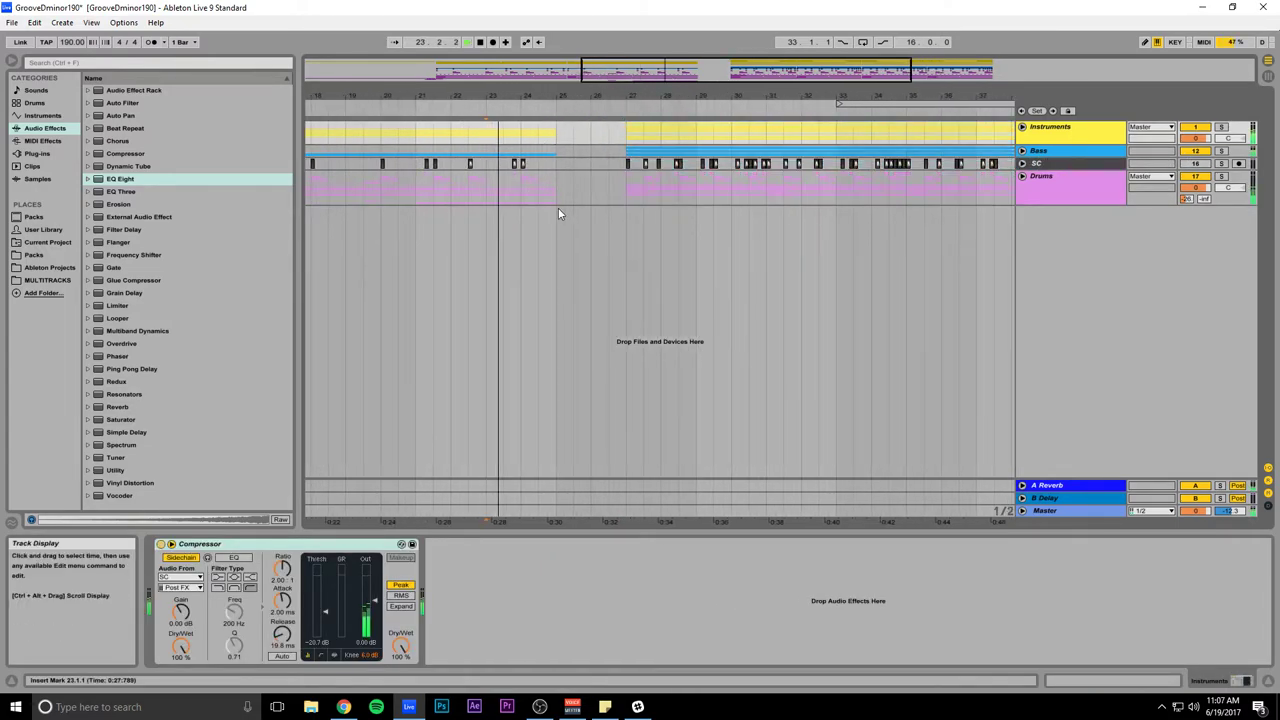
{"action": "key", "text": "ctrl+s"}
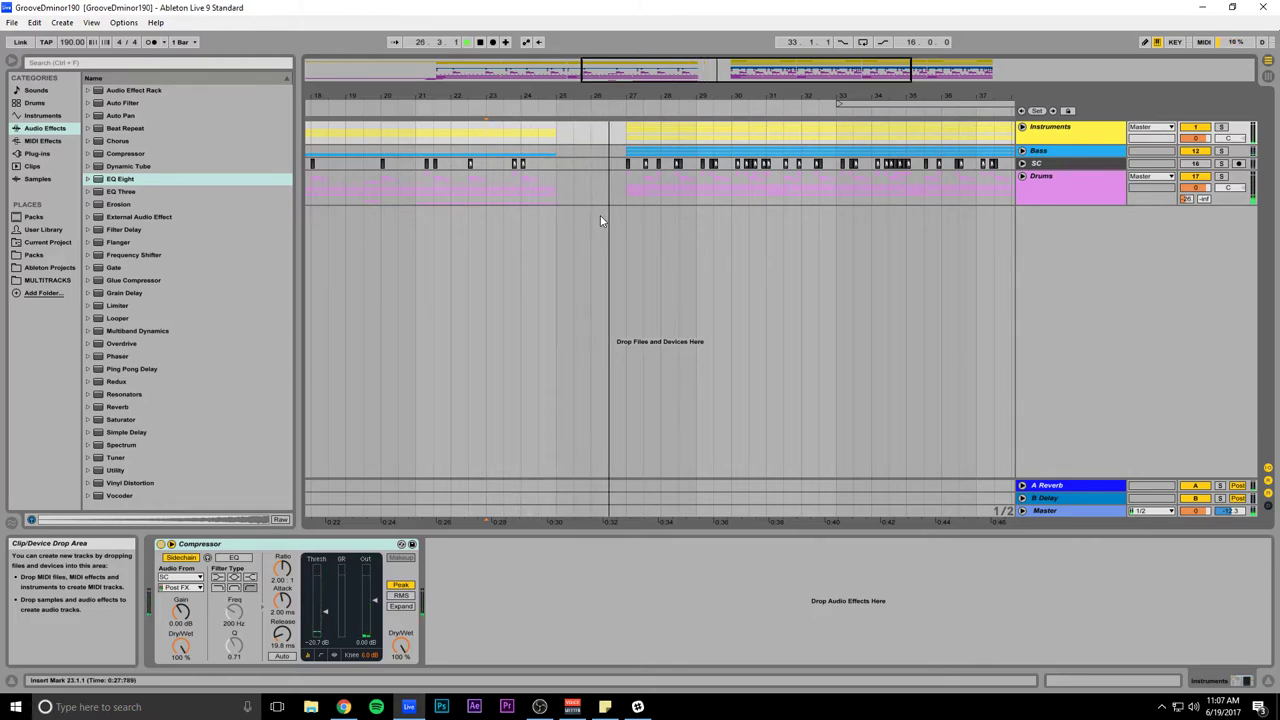
Step: Expand the Instruments and Bass groups and add EQ Eight after the Compressor on the Bass group
{"action": "left_click", "coordinate": [1022, 127]}
{"action": "key", "text": "space"}
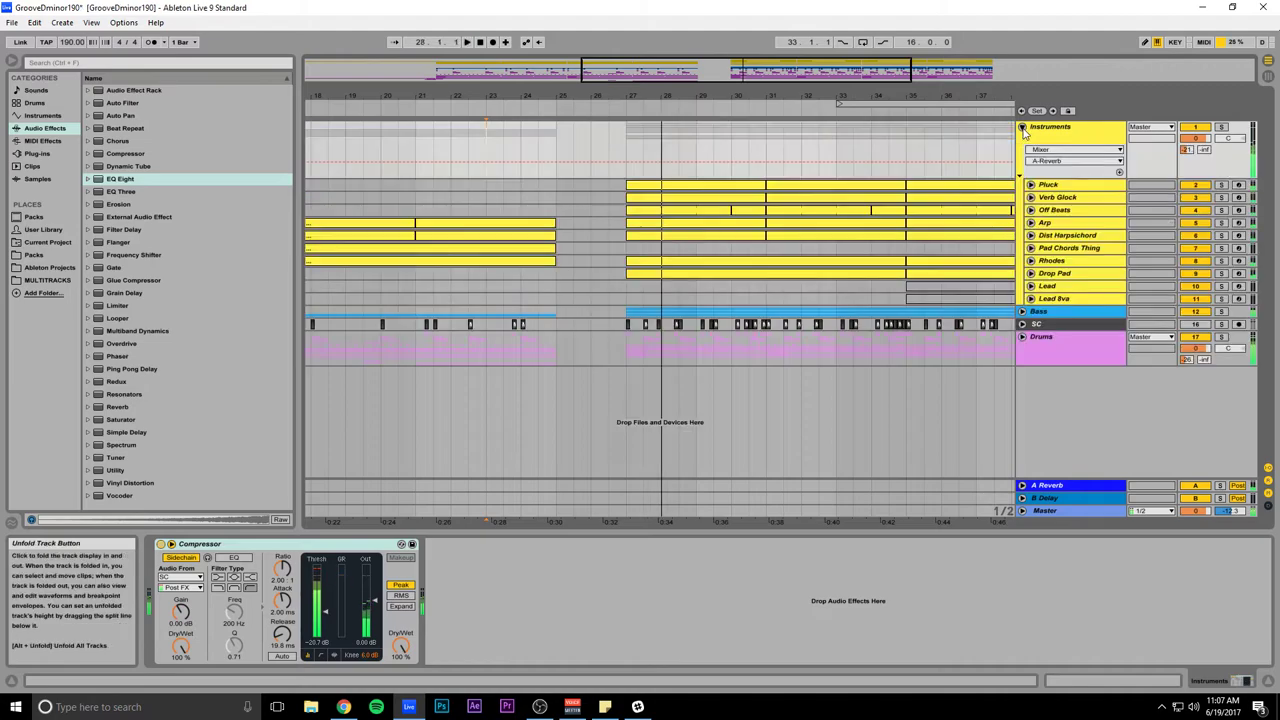
{"action": "left_click_drag", "start_coordinate": [800, 70], "coordinate": [732, 70]}
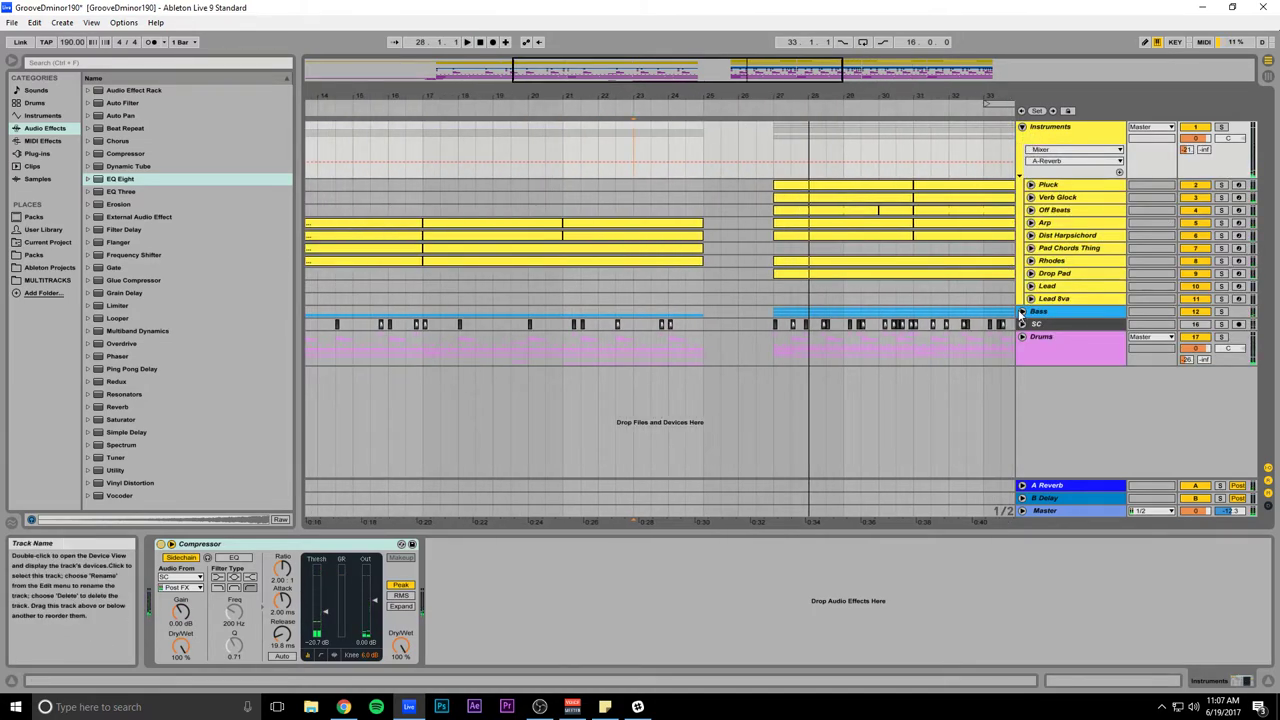
{"action": "left_click", "coordinate": [1022, 312]}
{"action": "left_click", "coordinate": [1063, 313]}
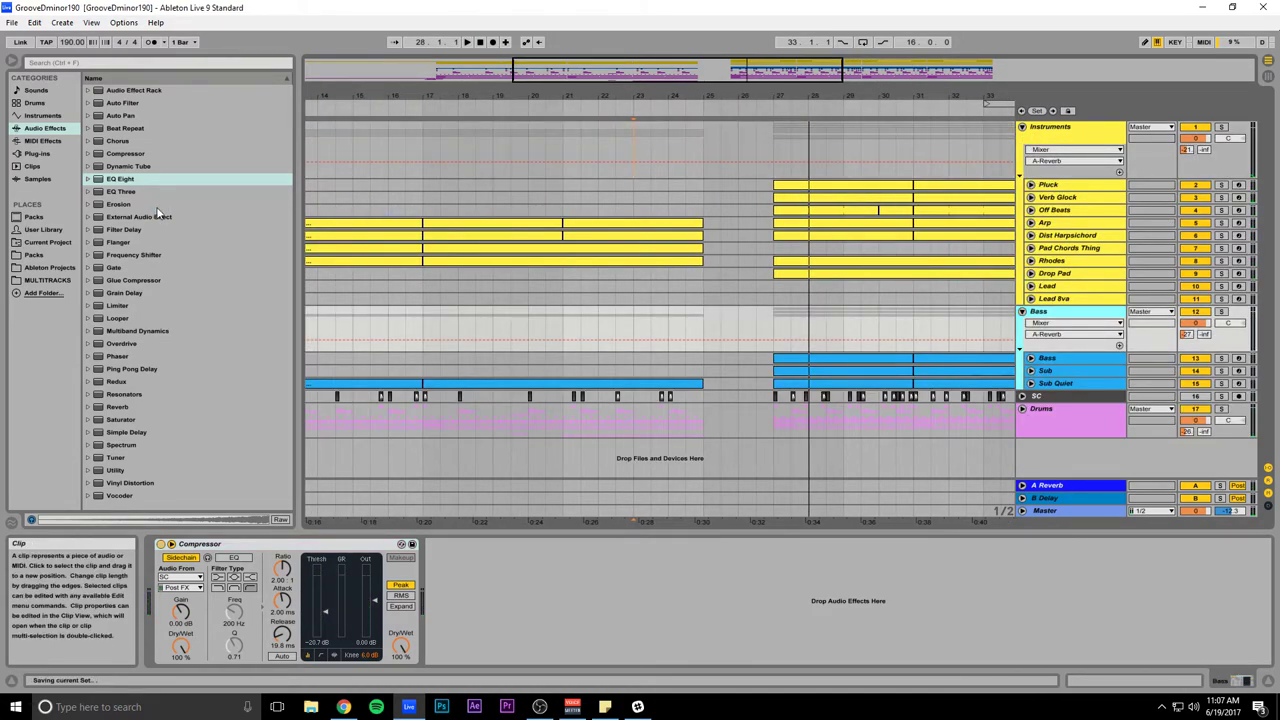
{"action": "left_click", "coordinate": [124, 180]}
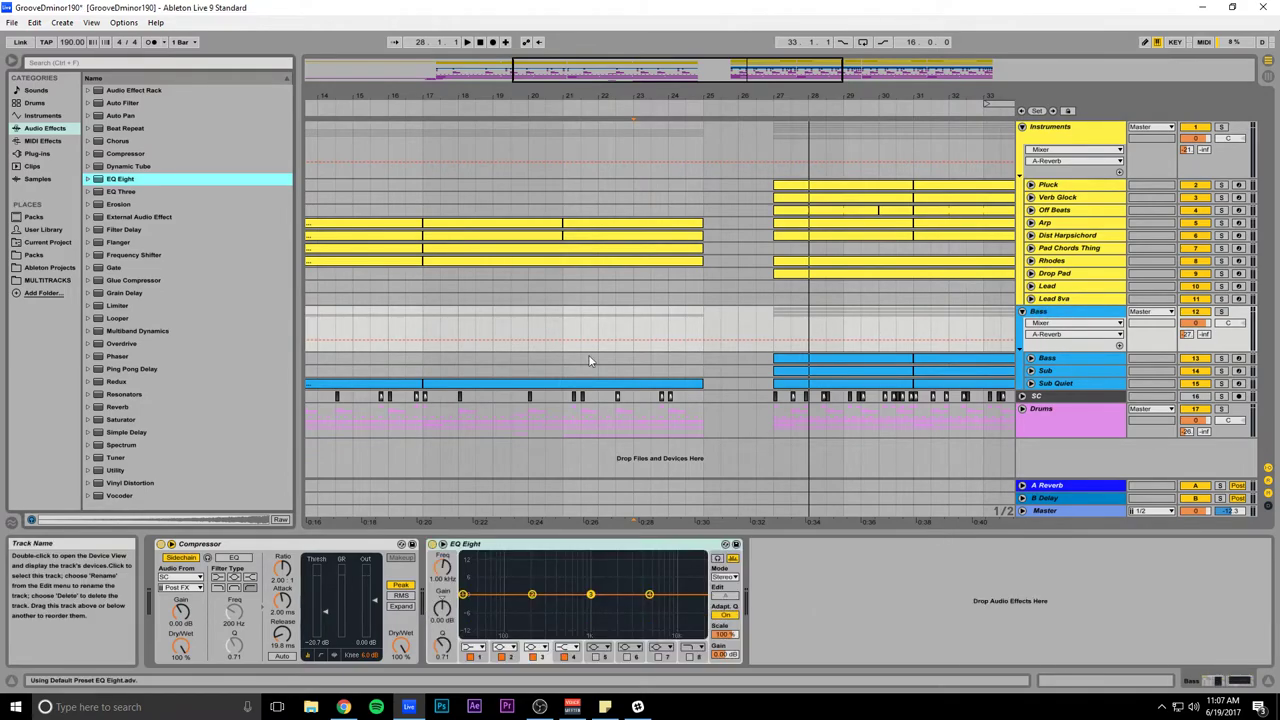
Step: Set band 1 of the Bass group's EQ Eight to a low-cut filter with its frequency at 30.0 Hz
{"action": "left_click", "coordinate": [474, 648]}
{"action": "left_click", "coordinate": [473, 567]}
{"action": "left_click", "coordinate": [438, 570]}
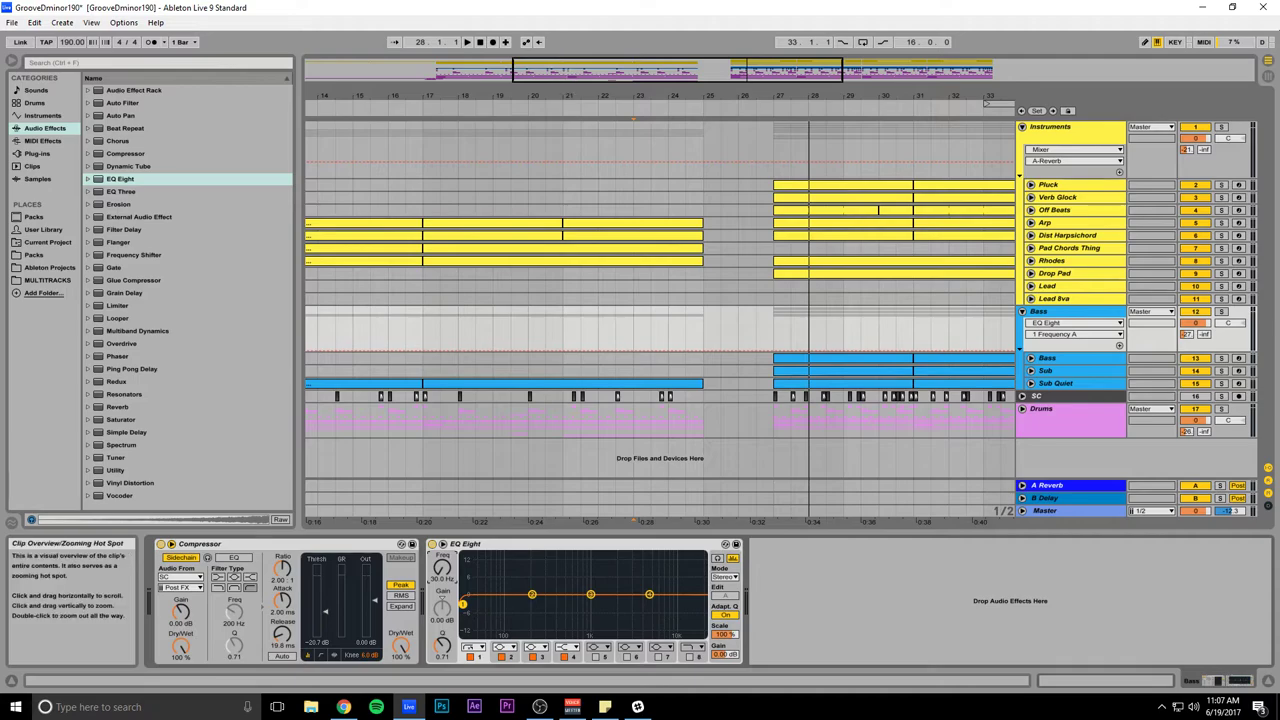
Step: Automate the Bass EQ Eight's band 1 frequency to rise from bar 17 to a peak at bar 25 and fall back by bar 27
{"action": "left_click_drag", "start_coordinate": [457, 521], "coordinate": [574, 484]}
{"action": "left_click", "coordinate": [551, 352]}
{"action": "left_click", "coordinate": [790, 353]}
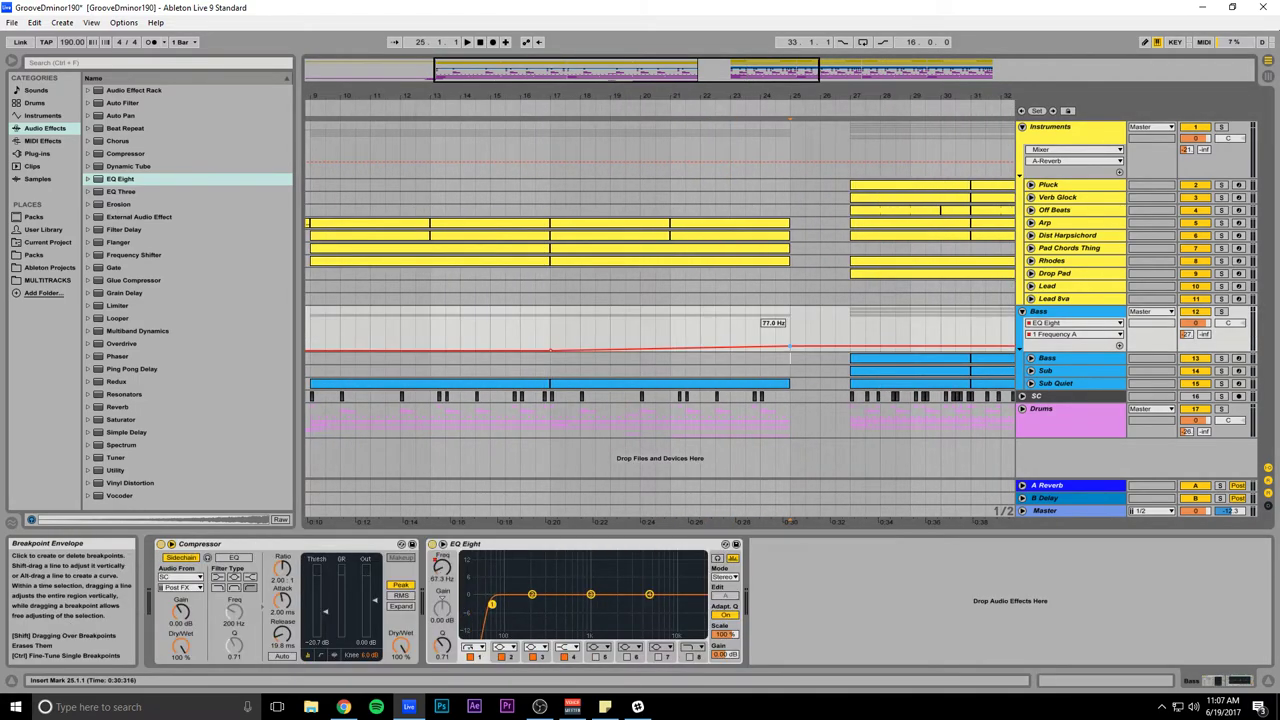
{"action": "left_click_drag", "start_coordinate": [790, 346], "coordinate": [790, 343]}
{"action": "key", "text": "space"}
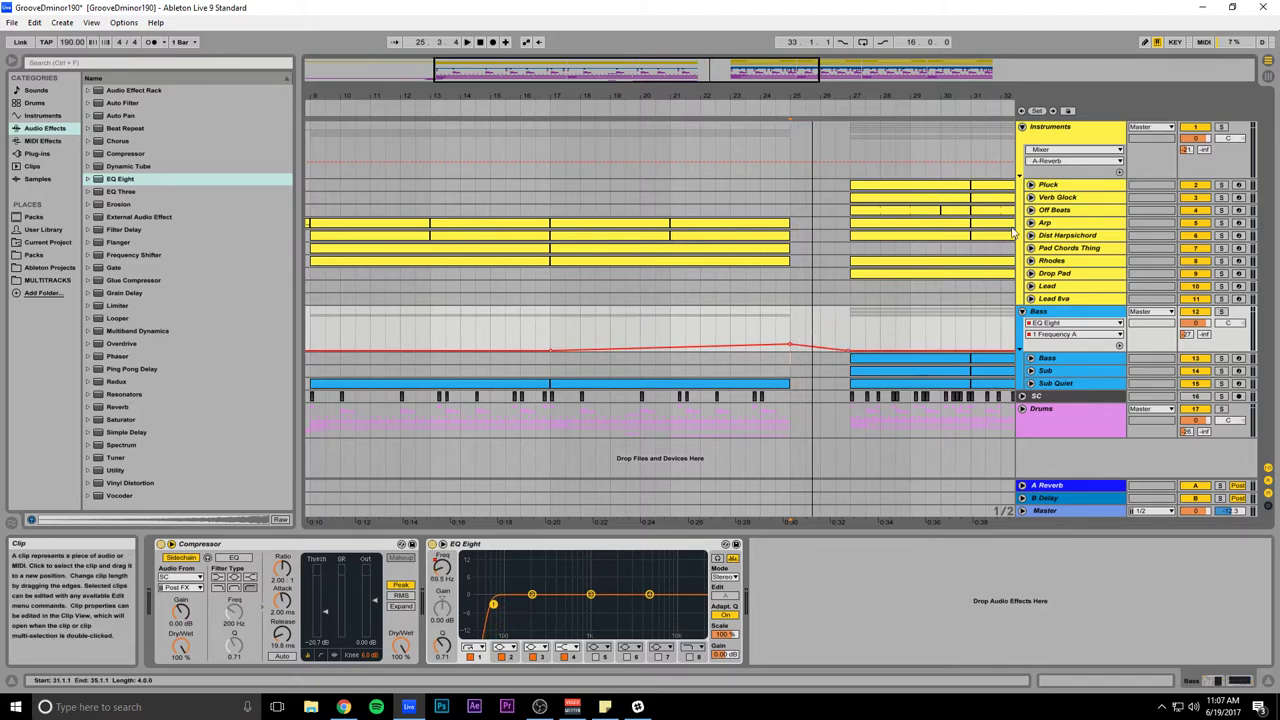
Step: Copy the automated EQ Eight from Bass to the Instruments group and raise its band 1 frequency peak at bar 25
{"action": "left_click", "coordinate": [541, 548]}
{"action": "left_click_drag", "start_coordinate": [541, 548], "coordinate": [1067, 128]}
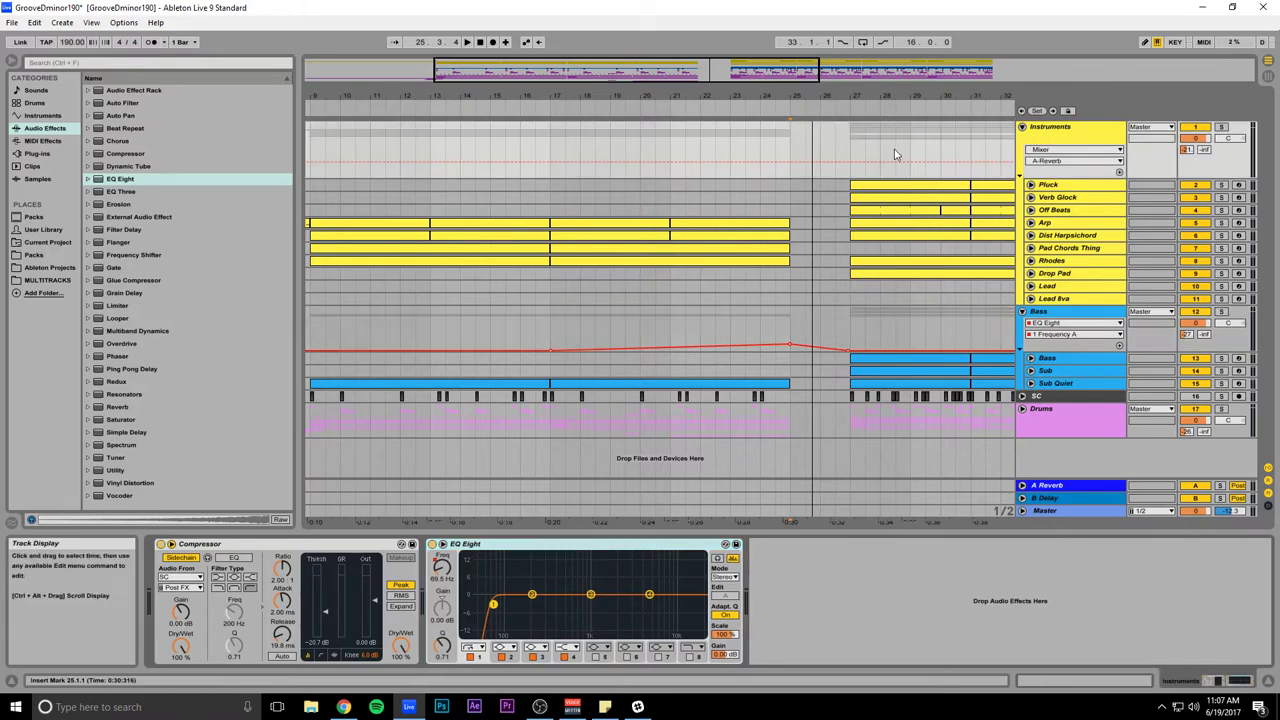
{"action": "left_click", "coordinate": [1075, 150]}
{"action": "left_click", "coordinate": [1060, 179]}
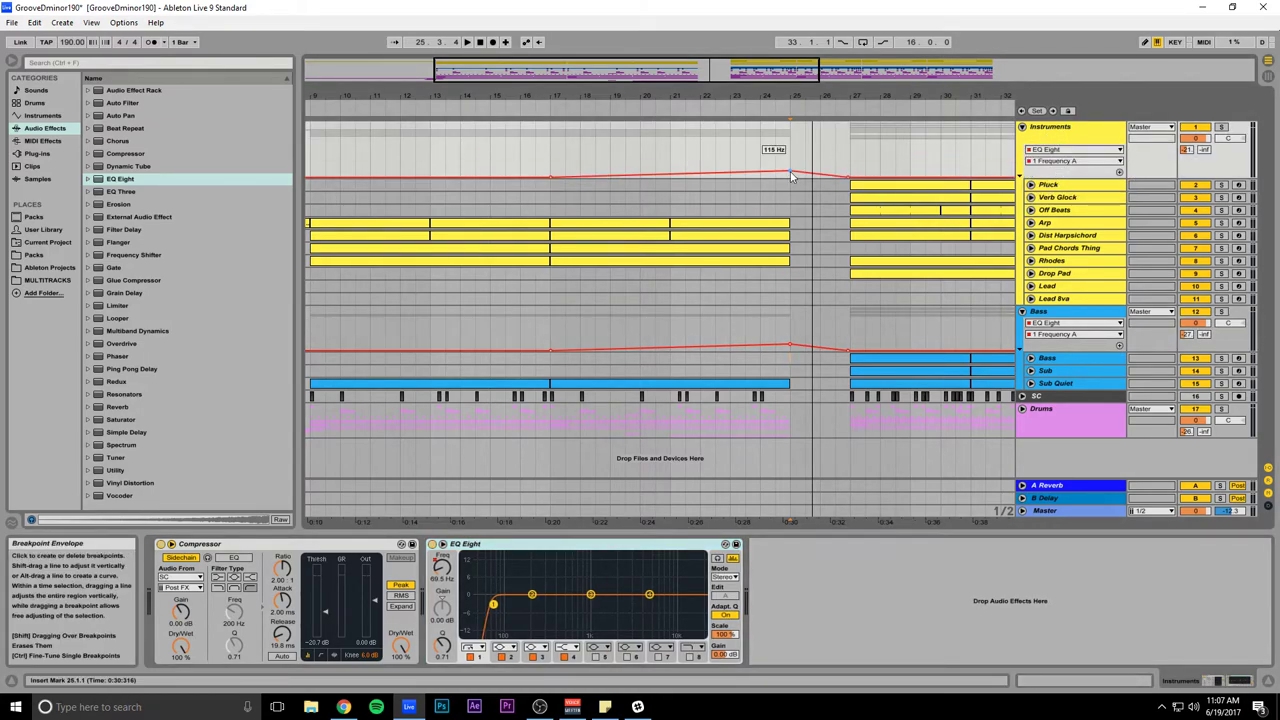
{"action": "left_click_drag", "start_coordinate": [790, 172], "coordinate": [790, 158]}
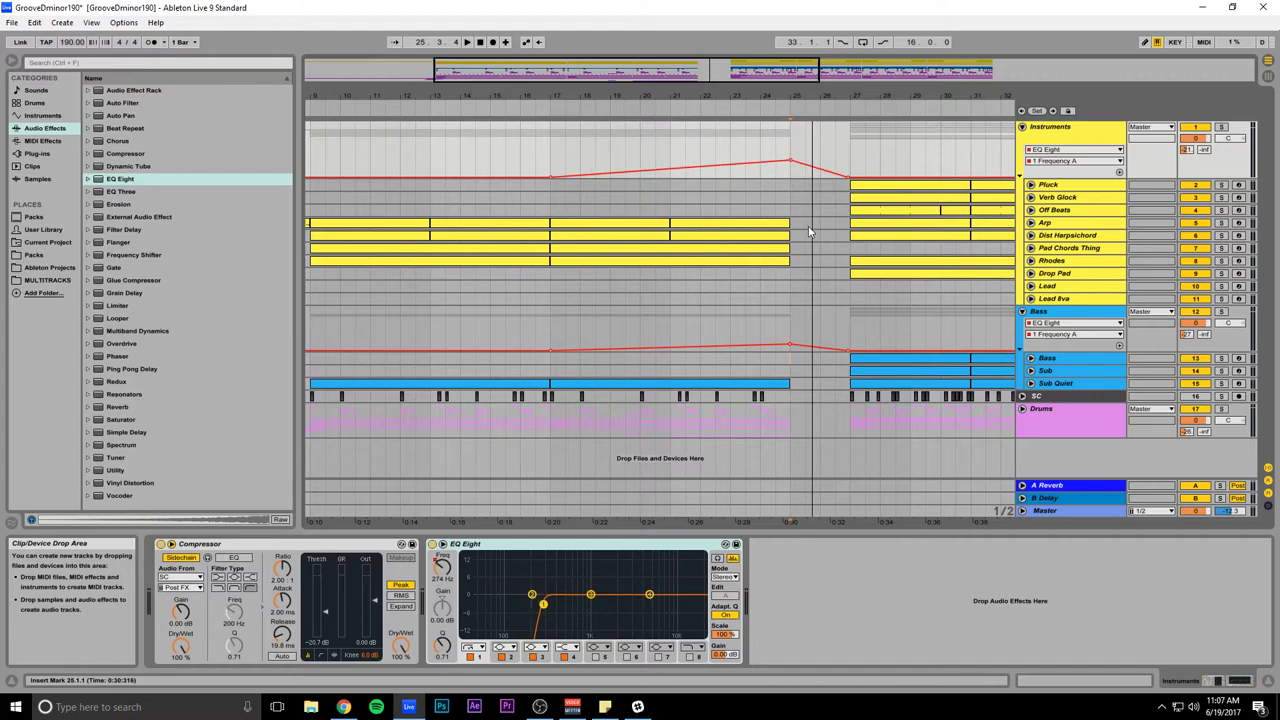
Step: Copy the Bass EQ Eight to the expanded Drums group, raise its band 1 frequency peak at bar 25, and save the set
{"action": "left_click", "coordinate": [1045, 318]}
{"action": "left_click", "coordinate": [580, 548]}
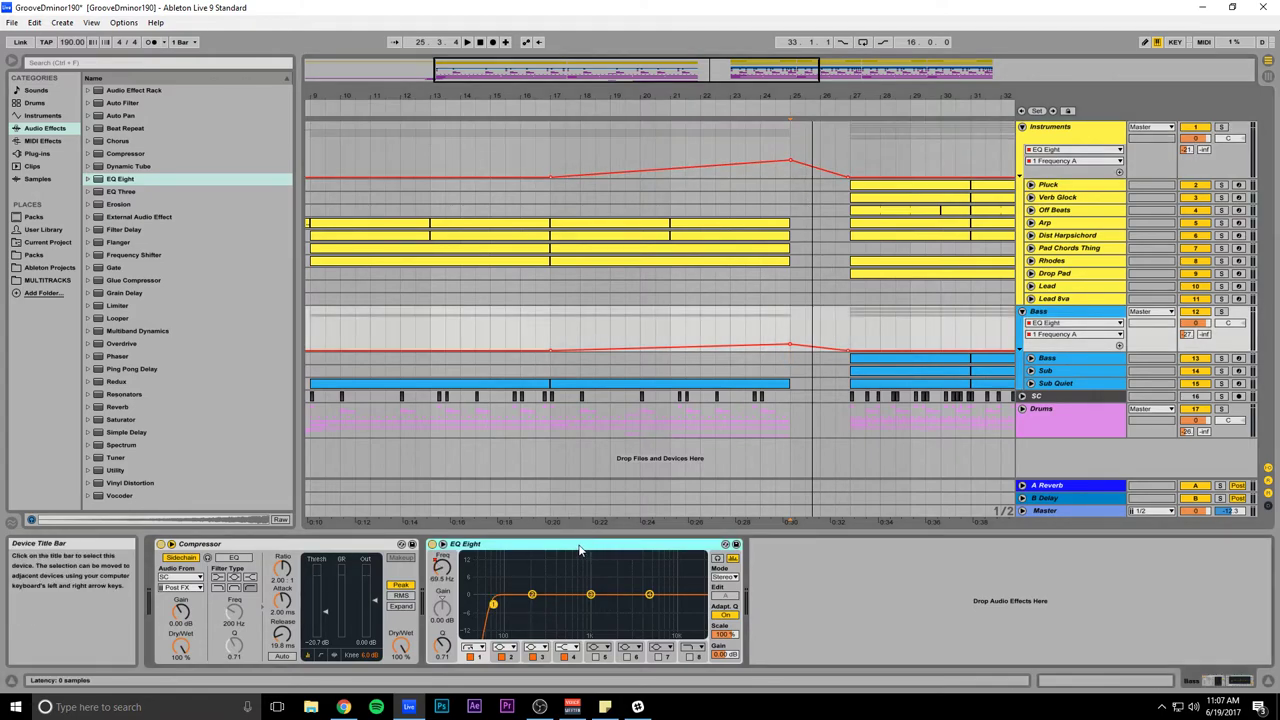
{"action": "left_click", "coordinate": [1060, 418]}
{"action": "left_click", "coordinate": [1022, 408]}
{"action": "scroll", "coordinate": [1060, 380], "scroll_direction": "down", "scroll_amount": 4}
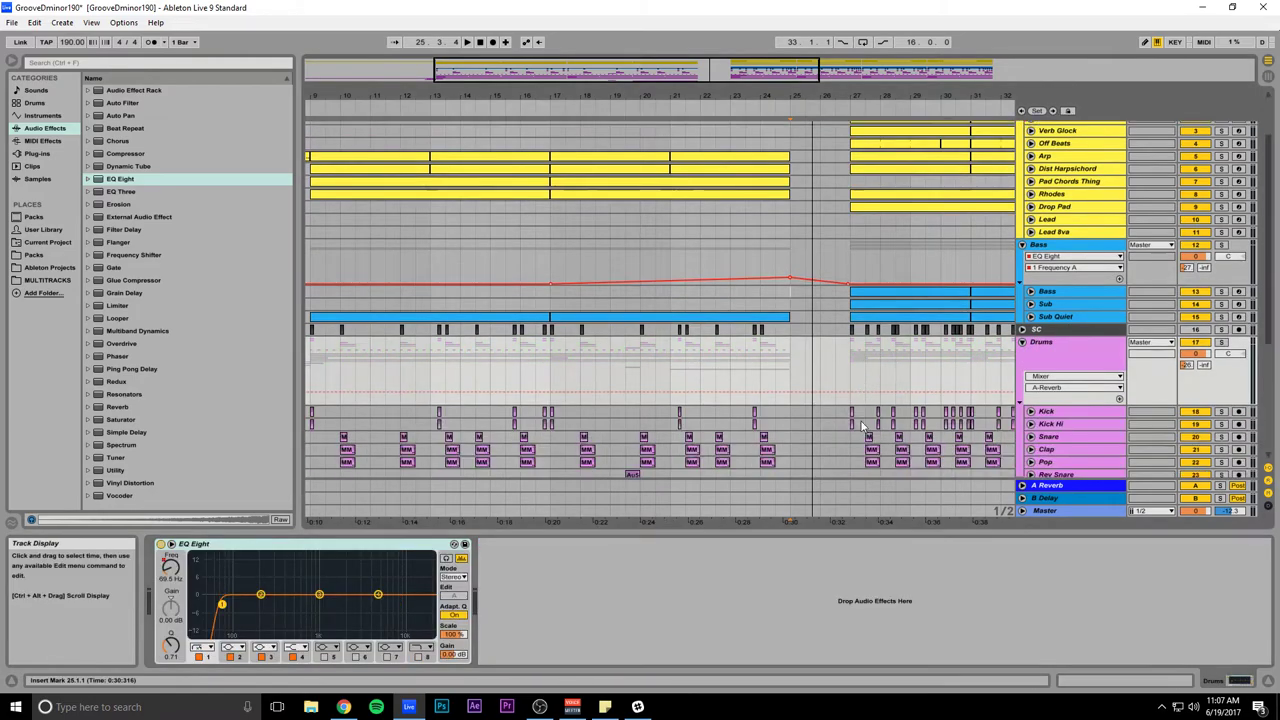
{"action": "left_click", "coordinate": [1075, 296]}
{"action": "left_click", "coordinate": [1047, 316]}
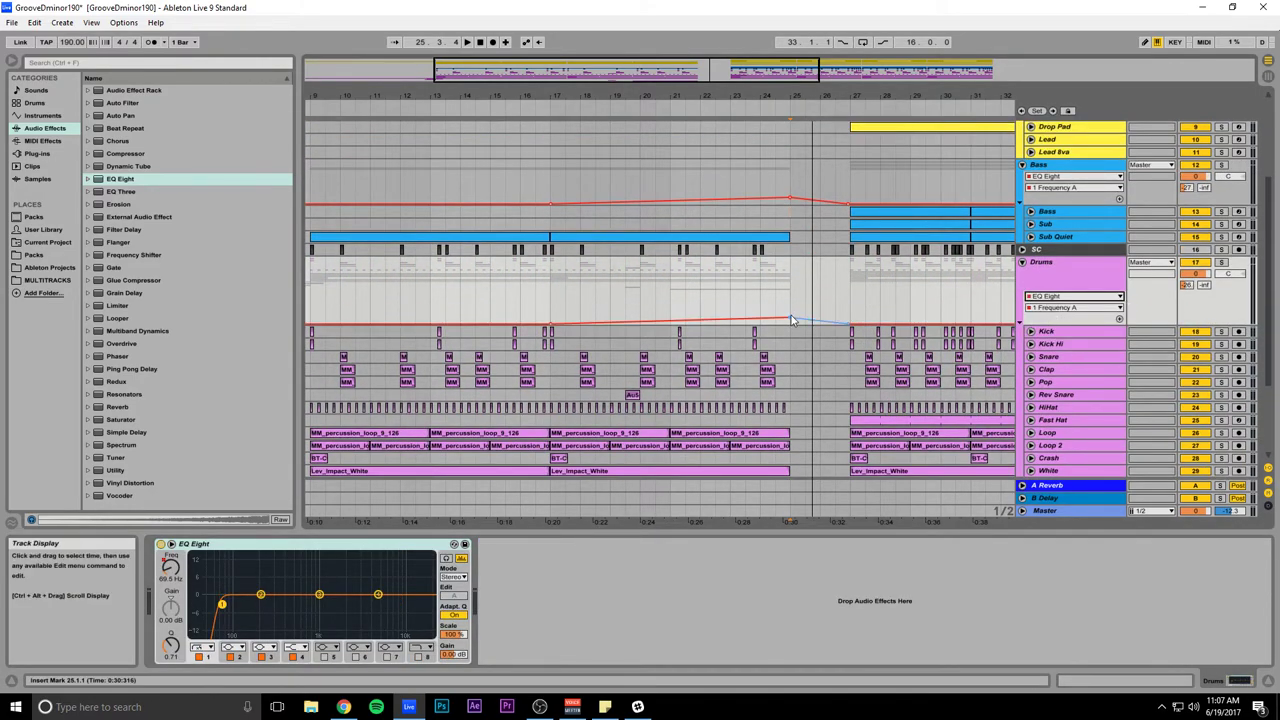
{"action": "left_click_drag", "start_coordinate": [790, 320], "coordinate": [790, 312]}
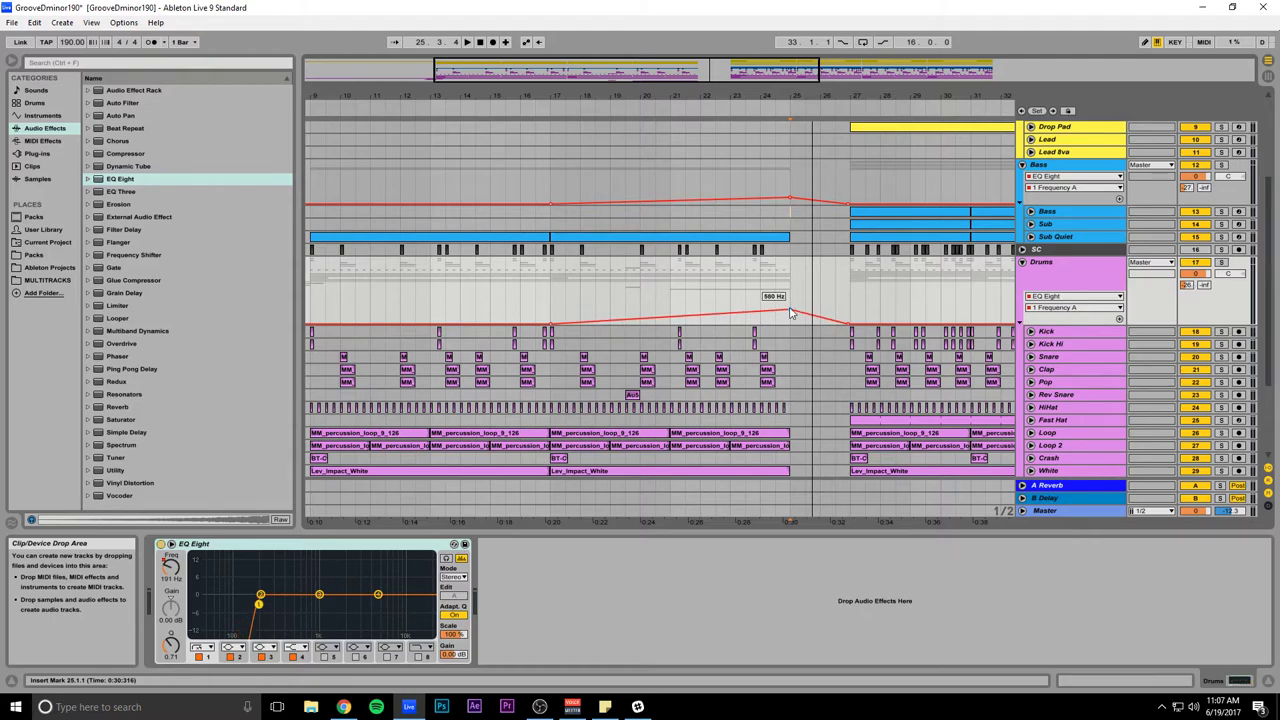
{"action": "key", "text": "ctrl+s"}
Step: Play from bar 13 through the transition at bar 27, and restart playback from bar 1
{"action": "scroll", "coordinate": [720, 310], "scroll_direction": "up", "scroll_amount": 3}
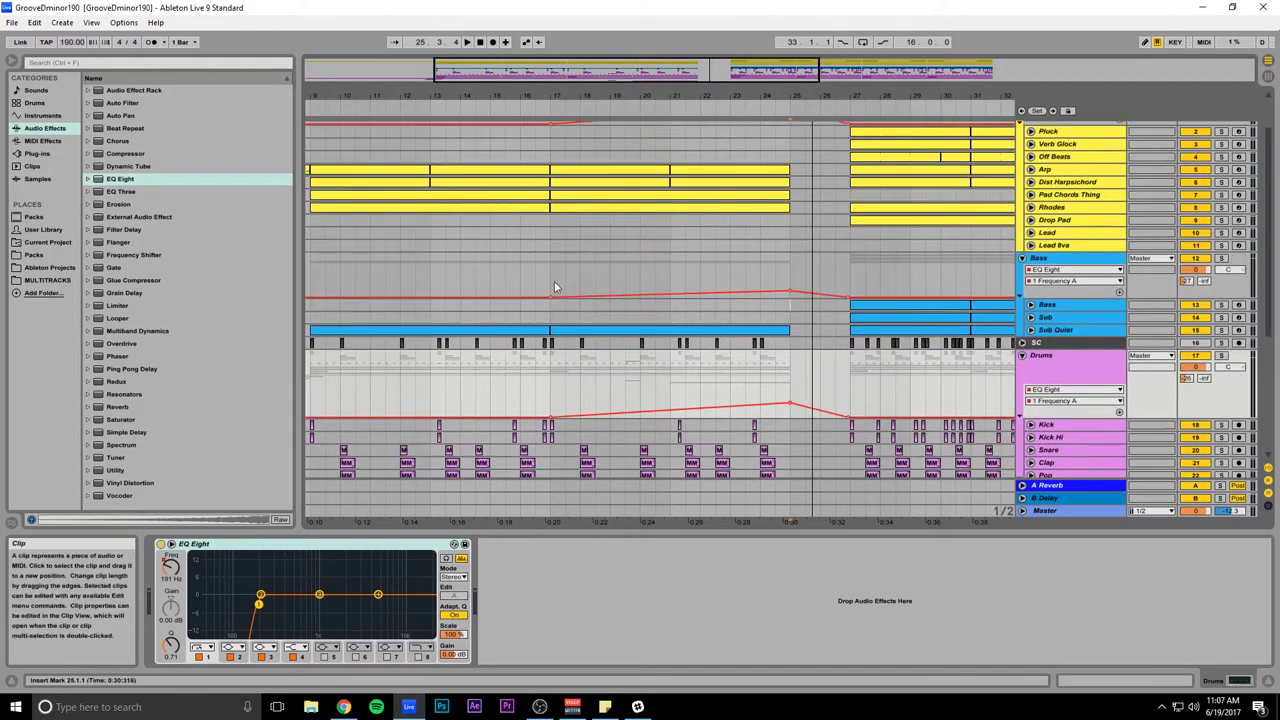
{"action": "left_click", "coordinate": [445, 268]}
{"action": "key", "text": "space"}
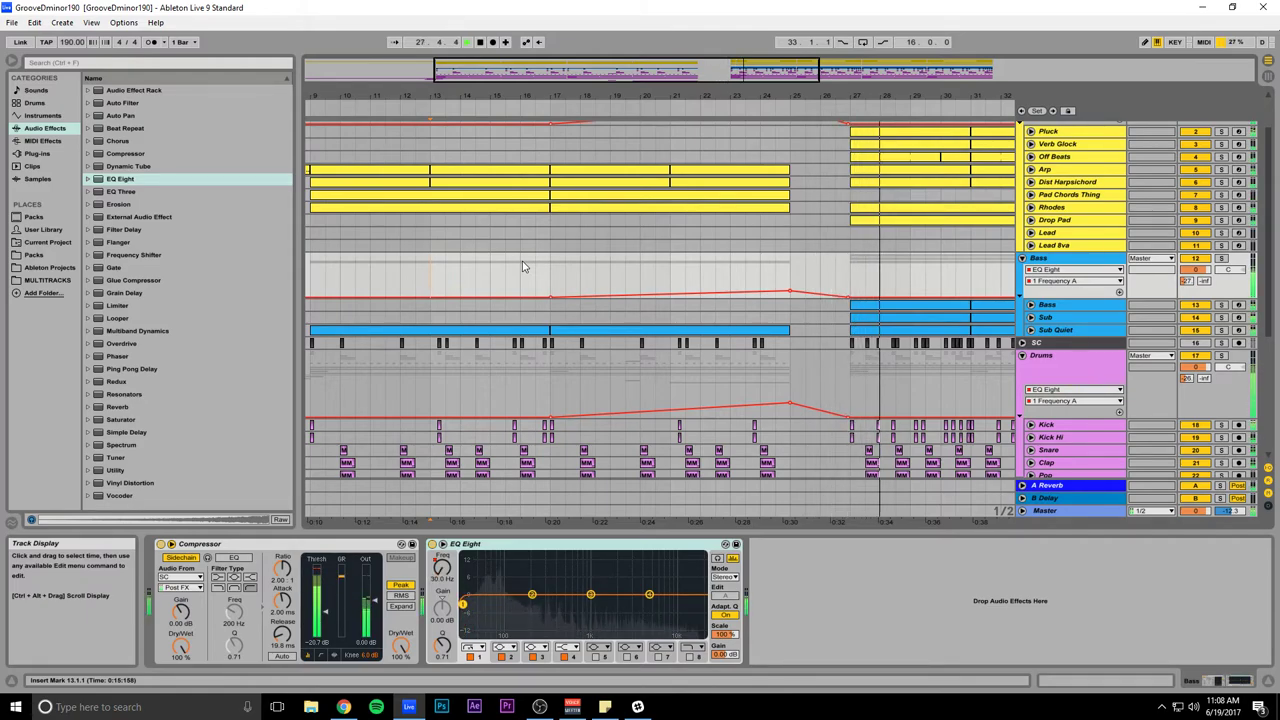
{"action": "double_click", "coordinate": [617, 78]}
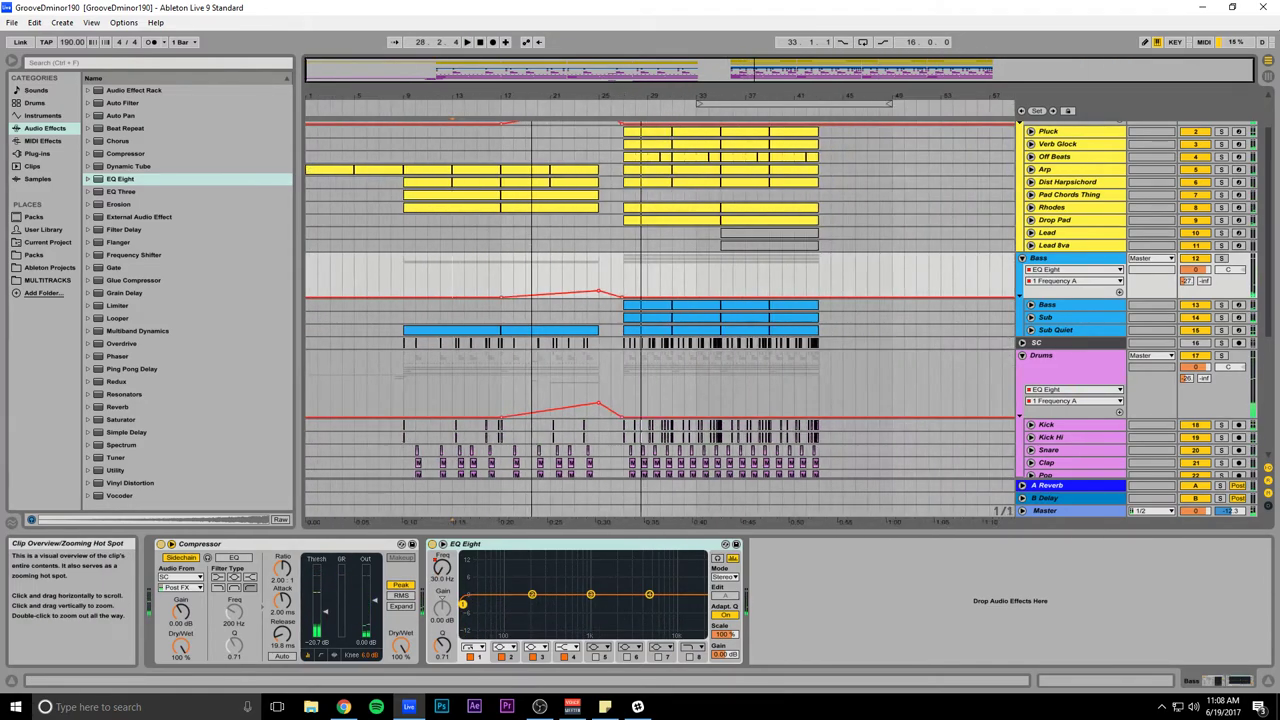
{"action": "mouse_move", "coordinate": [617, 78]}
{"action": "left_mouse_down"}
{"action": "mouse_move", "coordinate": [617, 112]}
{"action": "mouse_move", "coordinate": [617, 78]}
{"action": "left_mouse_up"}
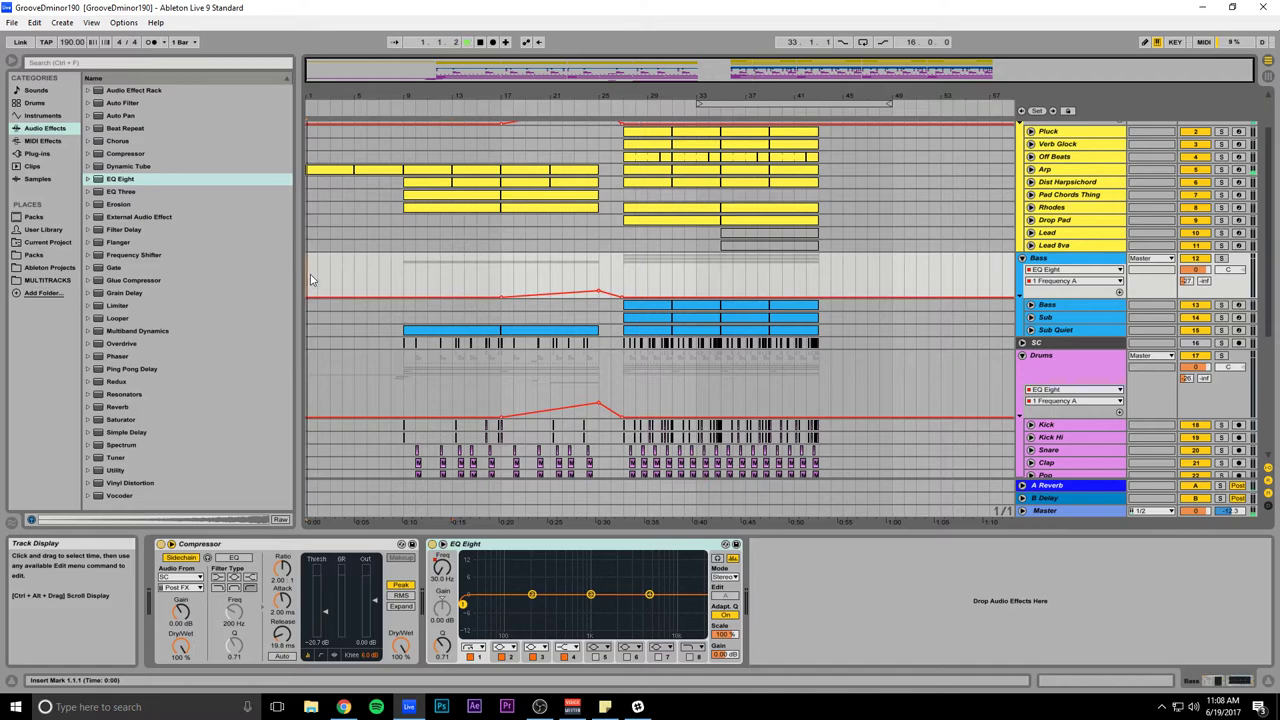
Step: Copy the Rev Snare and Snare Roll Thing clips from bar 19 to 8.3.1, ending at bar 9, and save the set
{"action": "left_click_drag", "start_coordinate": [380, 78], "coordinate": [380, 108]}
{"action": "scroll", "coordinate": [477, 305], "scroll_direction": "down", "scroll_amount": 5}
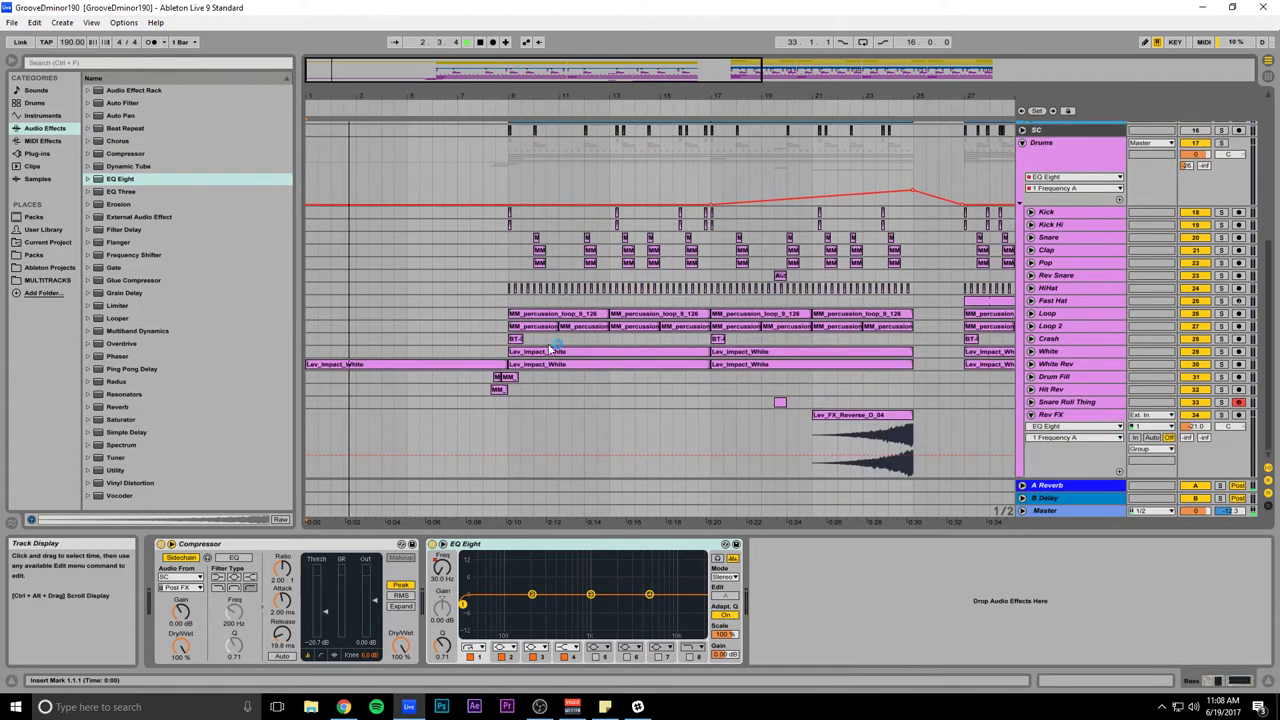
{"action": "left_click", "coordinate": [781, 279]}
{"action": "left_click_drag", "start_coordinate": [782, 280], "coordinate": [503, 285]}
{"action": "left_click", "coordinate": [781, 403]}
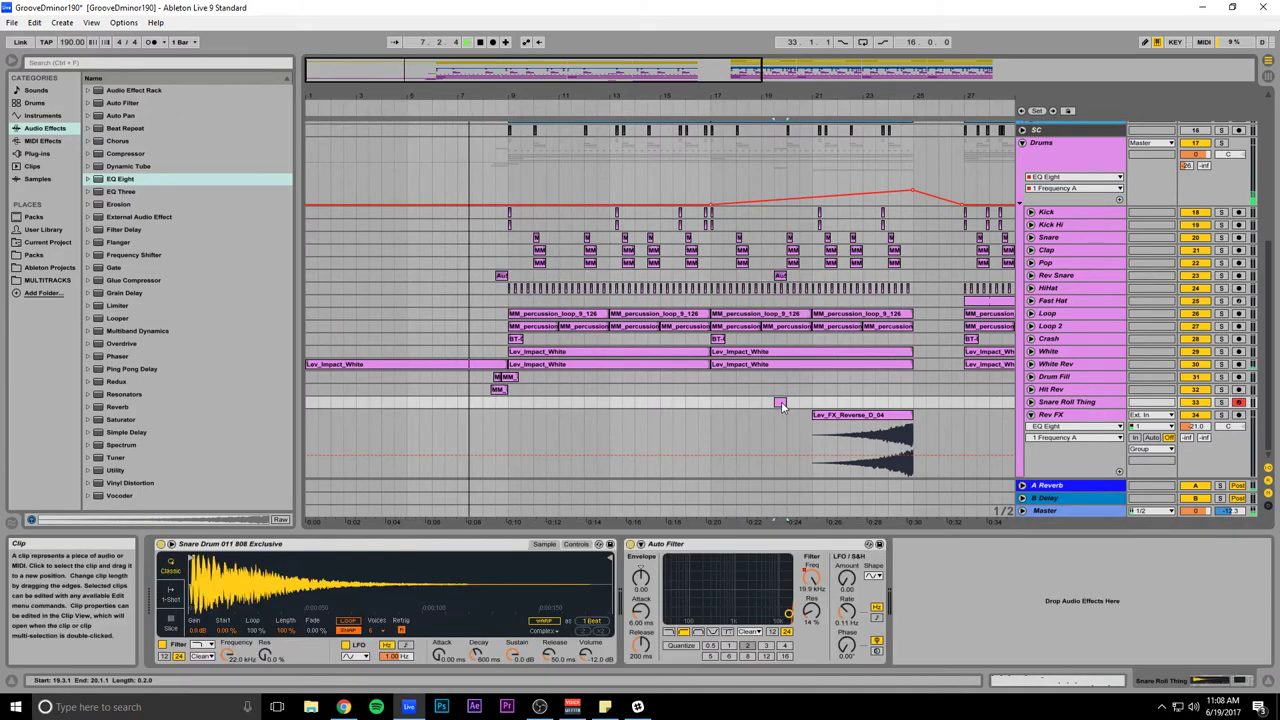
{"action": "left_click_drag", "start_coordinate": [783, 406], "coordinate": [504, 406]}
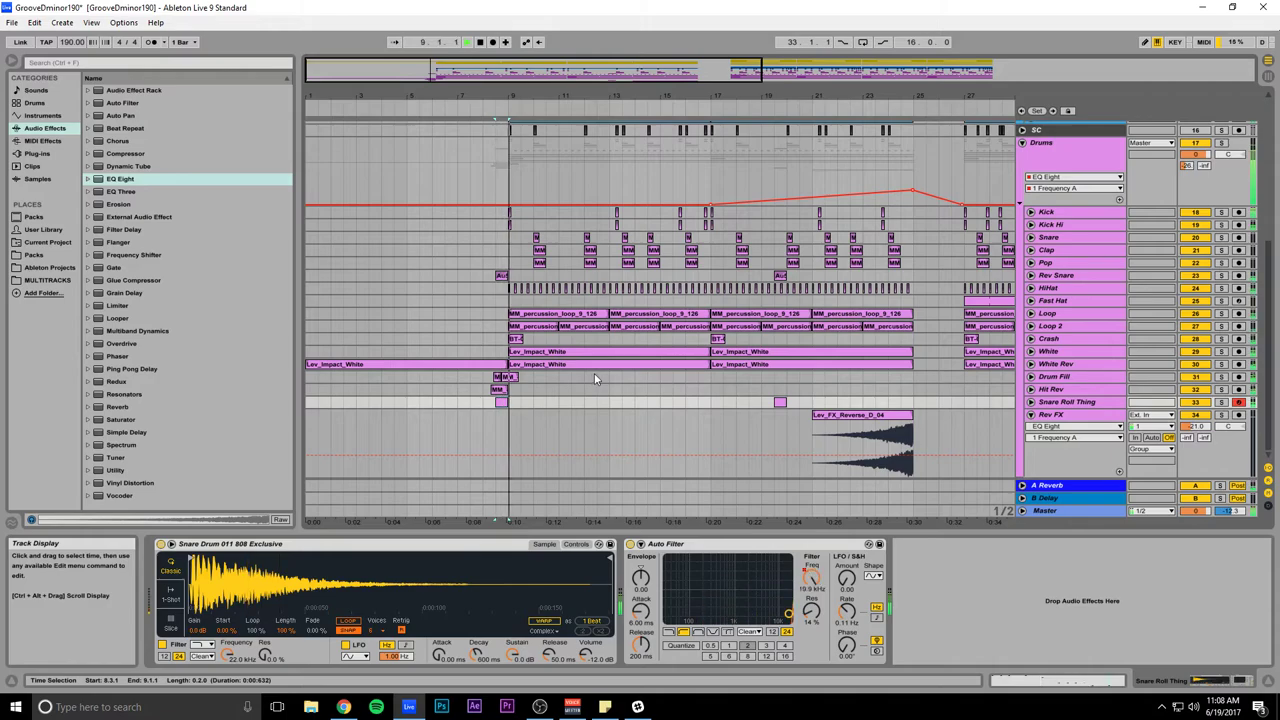
{"action": "key", "text": "ctrl+s"}
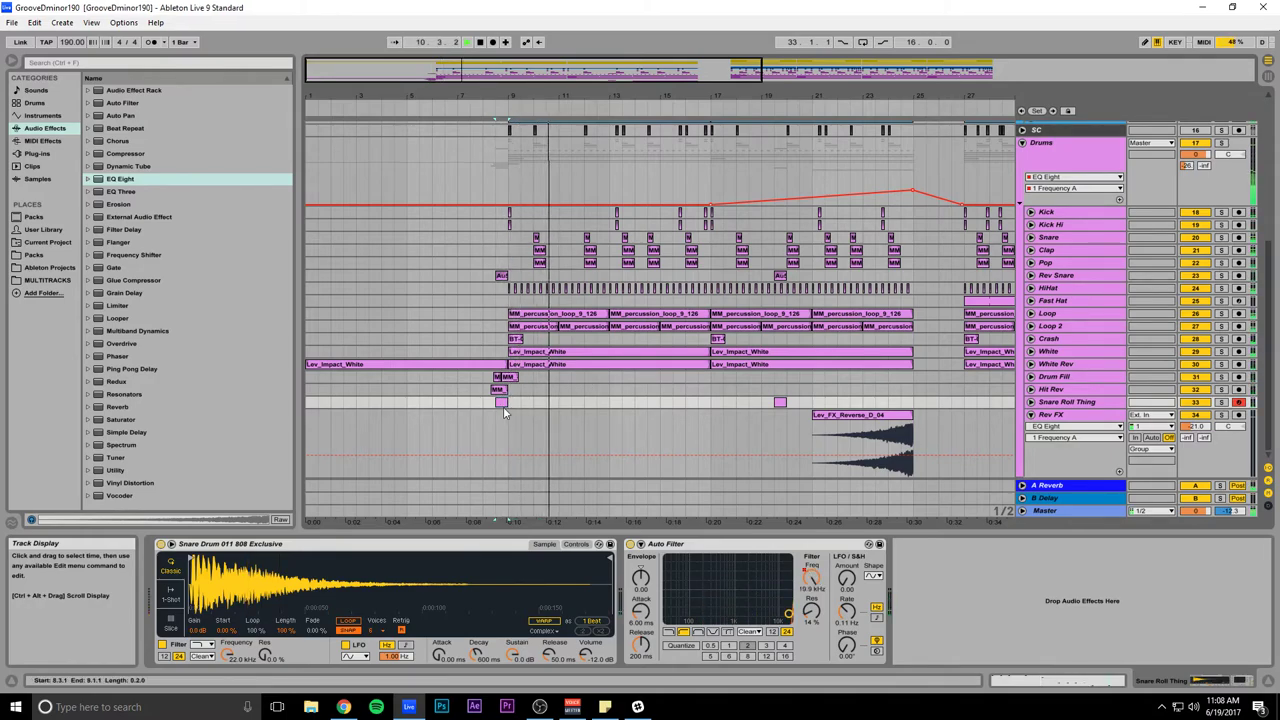
Step: Play from bar 24 to judge the filtered transition into bar 27
{"action": "scroll", "coordinate": [633, 410], "scroll_direction": "up", "scroll_amount": 5}
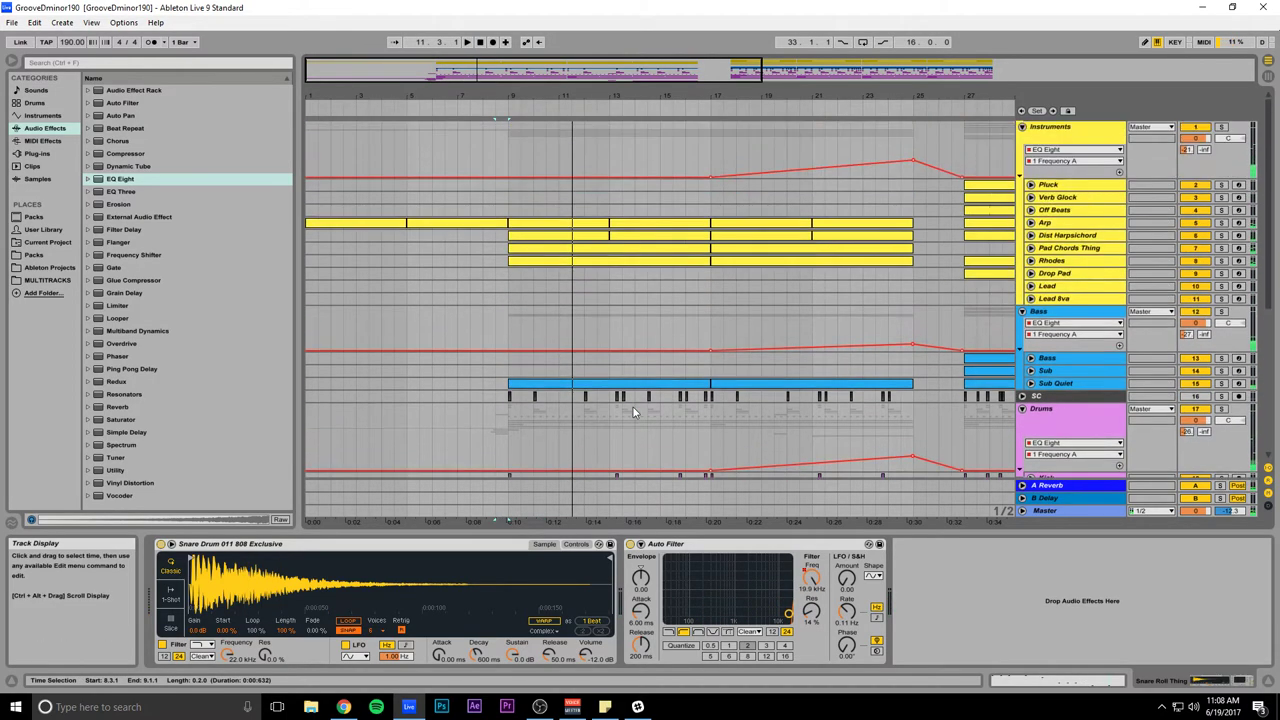
{"action": "left_click", "coordinate": [886, 300]}
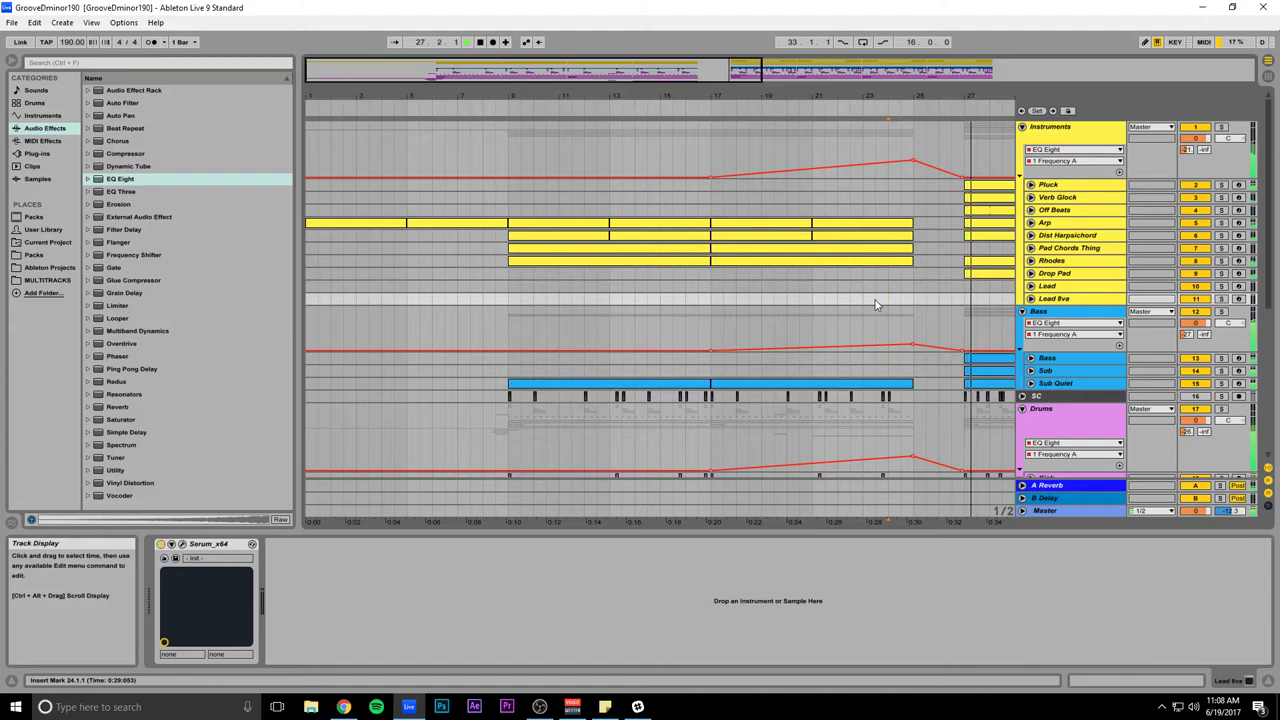
{"action": "left_click_drag", "start_coordinate": [592, 68], "coordinate": [592, 30]}
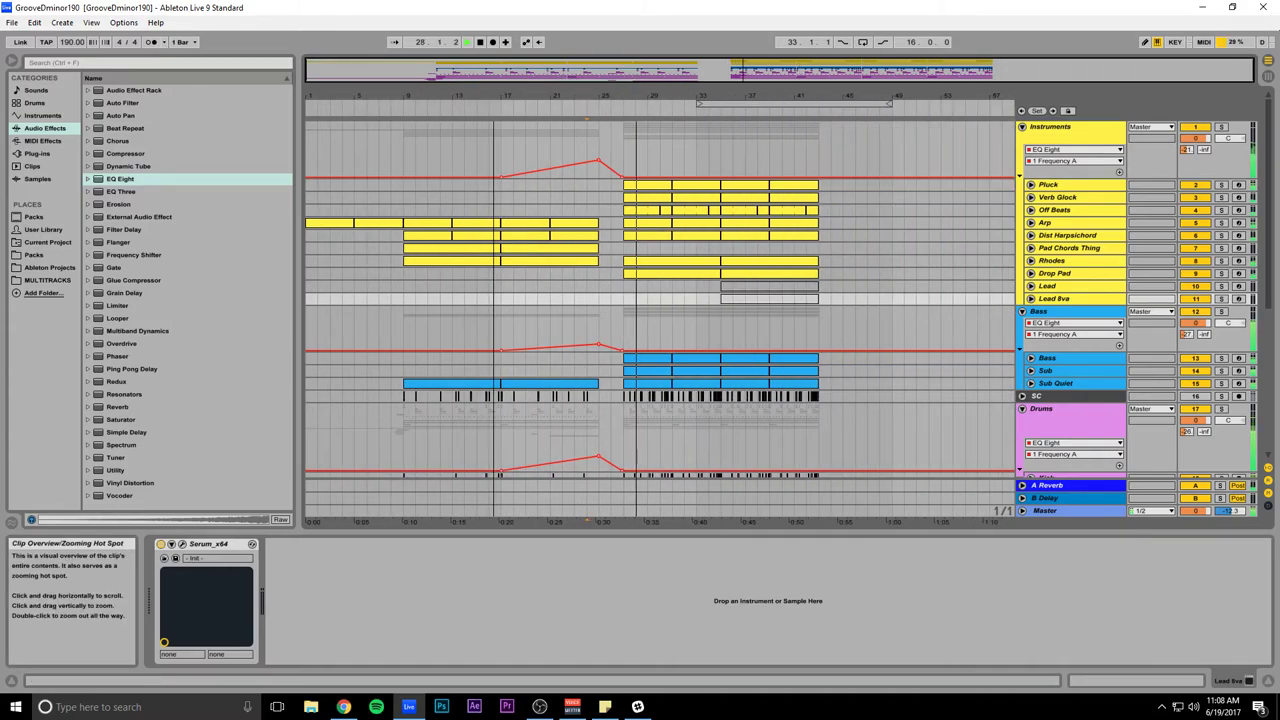
Step: Delete EQ Eight from the Instruments, Bass and Drums groups
{"action": "left_click", "coordinate": [1071, 138]}
{"action": "left_click", "coordinate": [617, 553]}
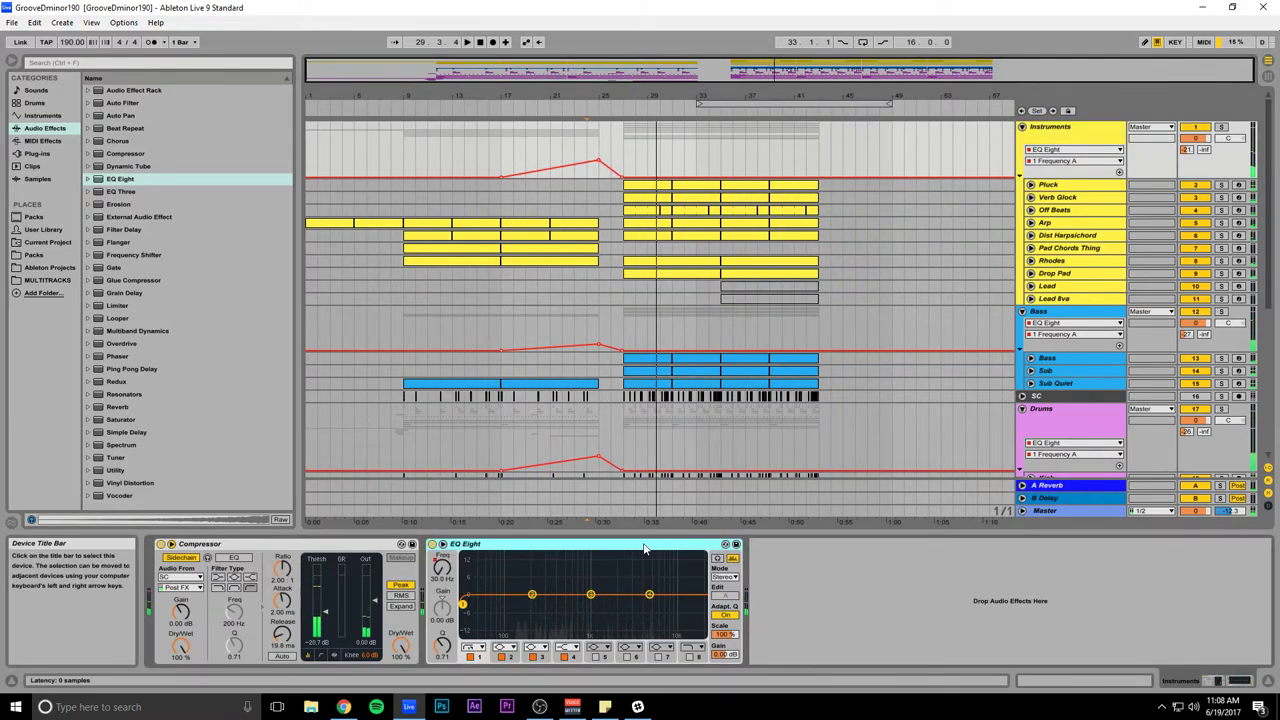
{"action": "key", "text": "Delete"}
{"action": "left_click", "coordinate": [1062, 312]}
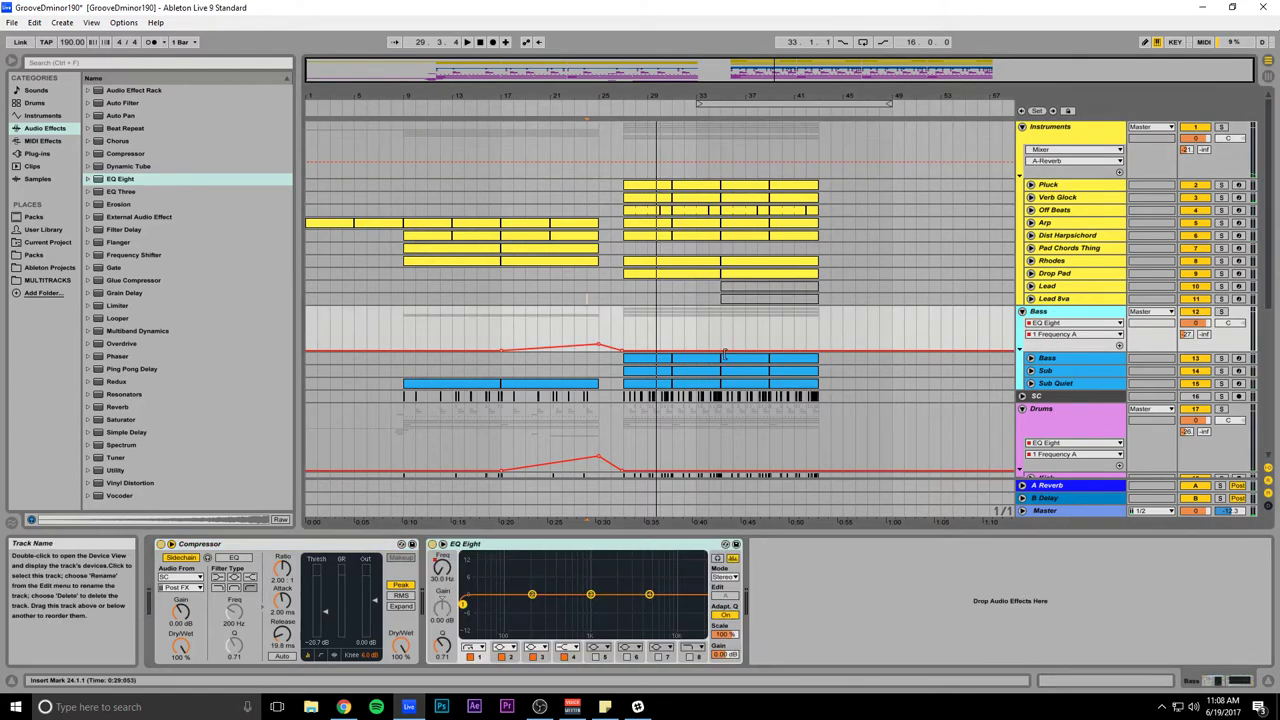
{"action": "left_click", "coordinate": [600, 549]}
{"action": "key", "text": "Delete"}
{"action": "scroll", "coordinate": [818, 383], "scroll_direction": "down", "scroll_amount": 5}
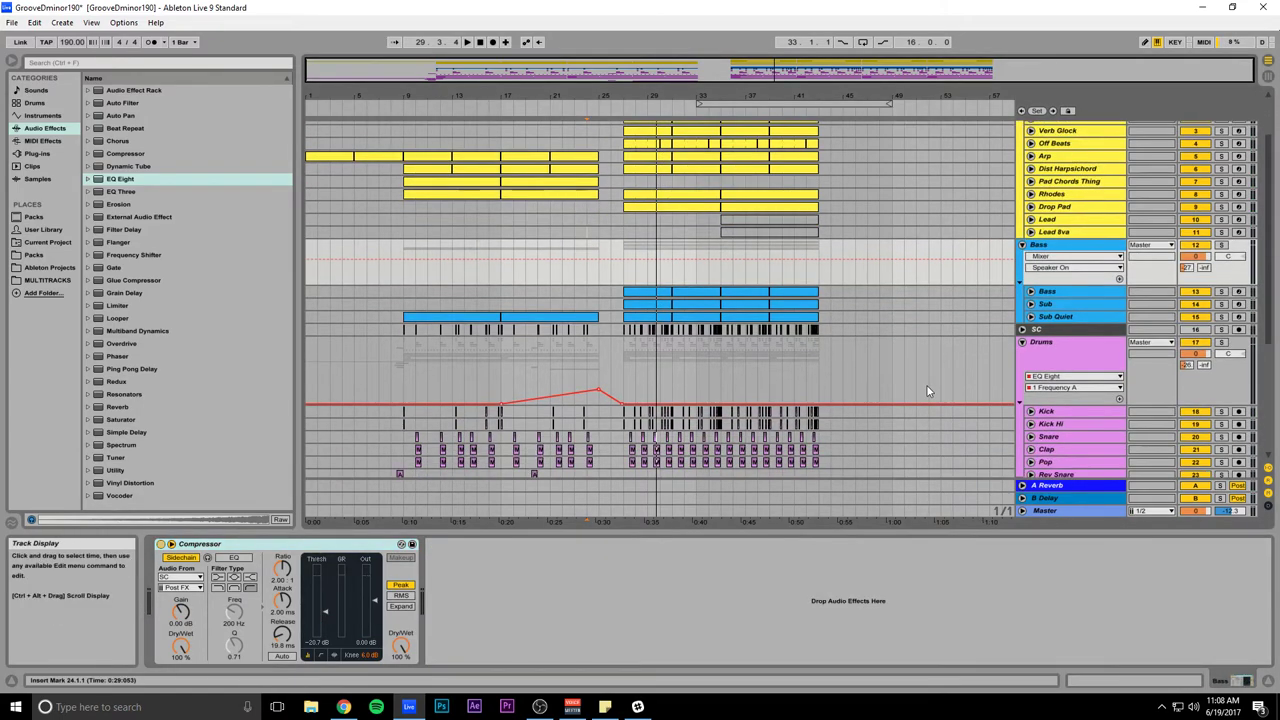
{"action": "left_click", "coordinate": [1050, 262]}
{"action": "left_click", "coordinate": [372, 545]}
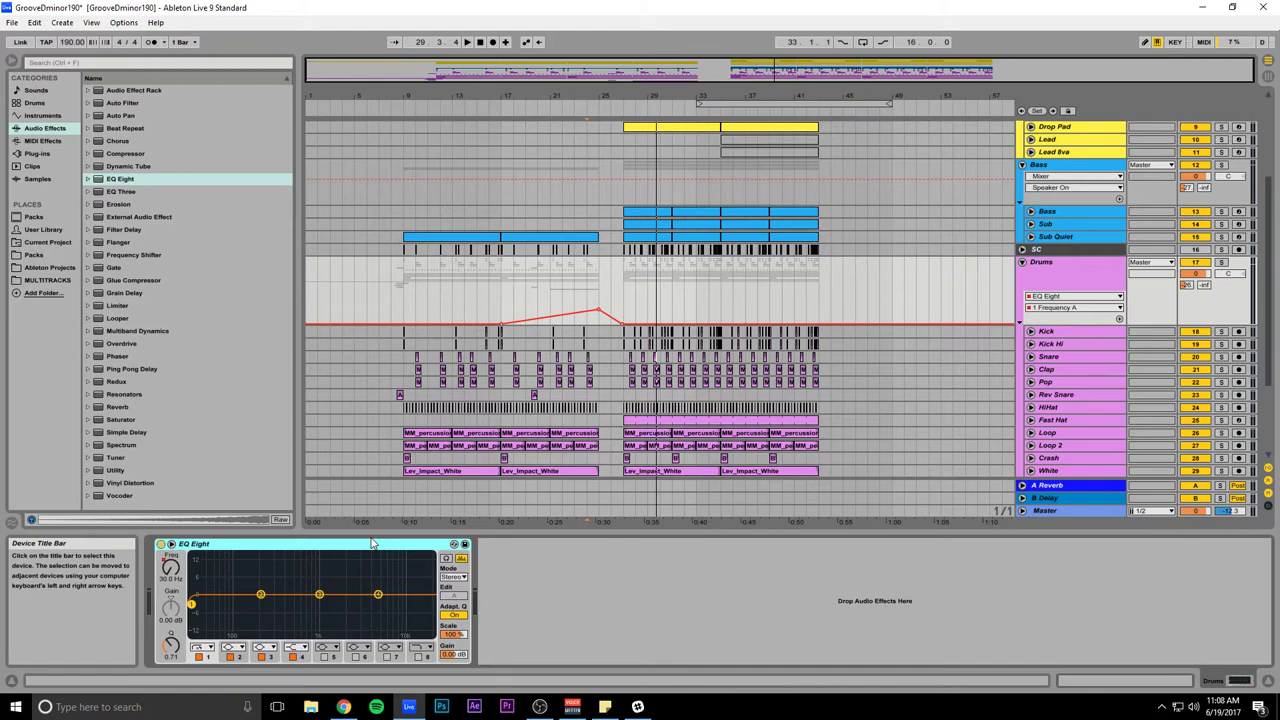
{"action": "key", "text": "Delete"}
Step: Insert 16 bars of empty time at bar 26 across the arrangement, mark the gap from bar 25, and save the set
{"action": "left_click", "coordinate": [612, 287]}
{"action": "key", "text": "ctrl+shift+i"}
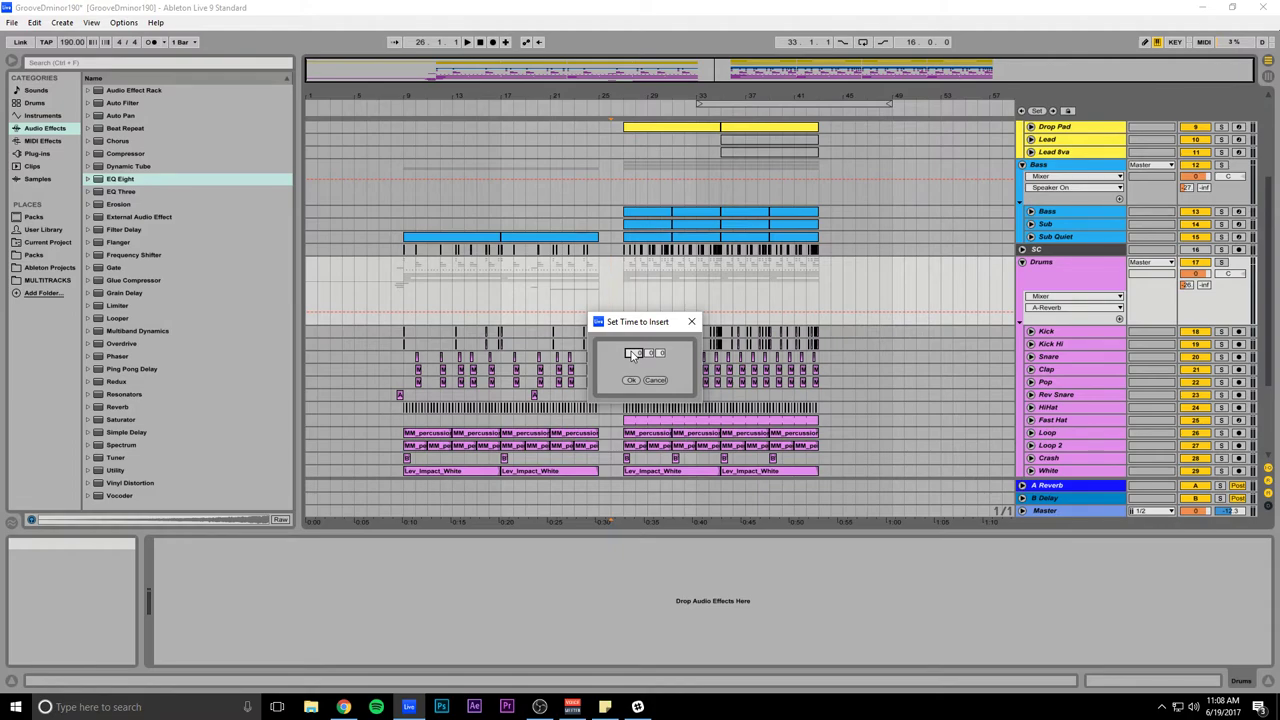
{"action": "left_click", "coordinate": [630, 381]}
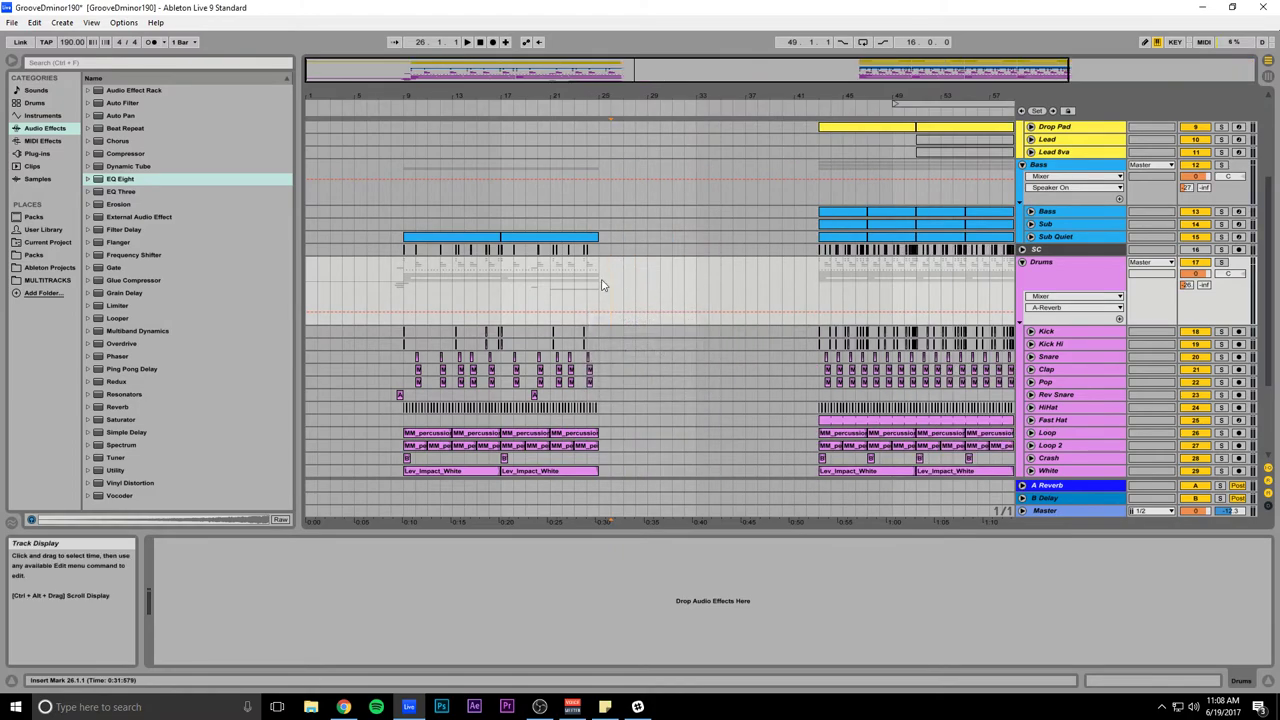
{"action": "left_click_drag", "start_coordinate": [605, 291], "coordinate": [784, 287]}
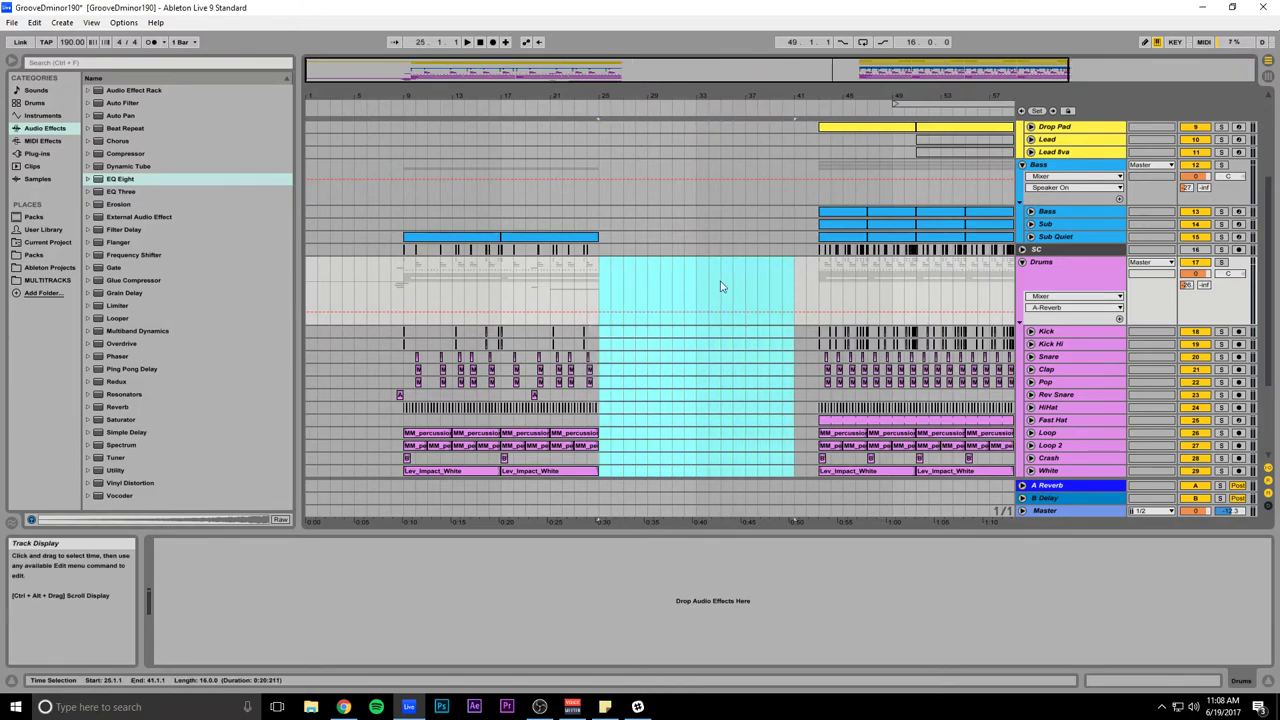
{"action": "left_click", "coordinate": [605, 285]}
{"action": "key", "text": "alt+Tab"}
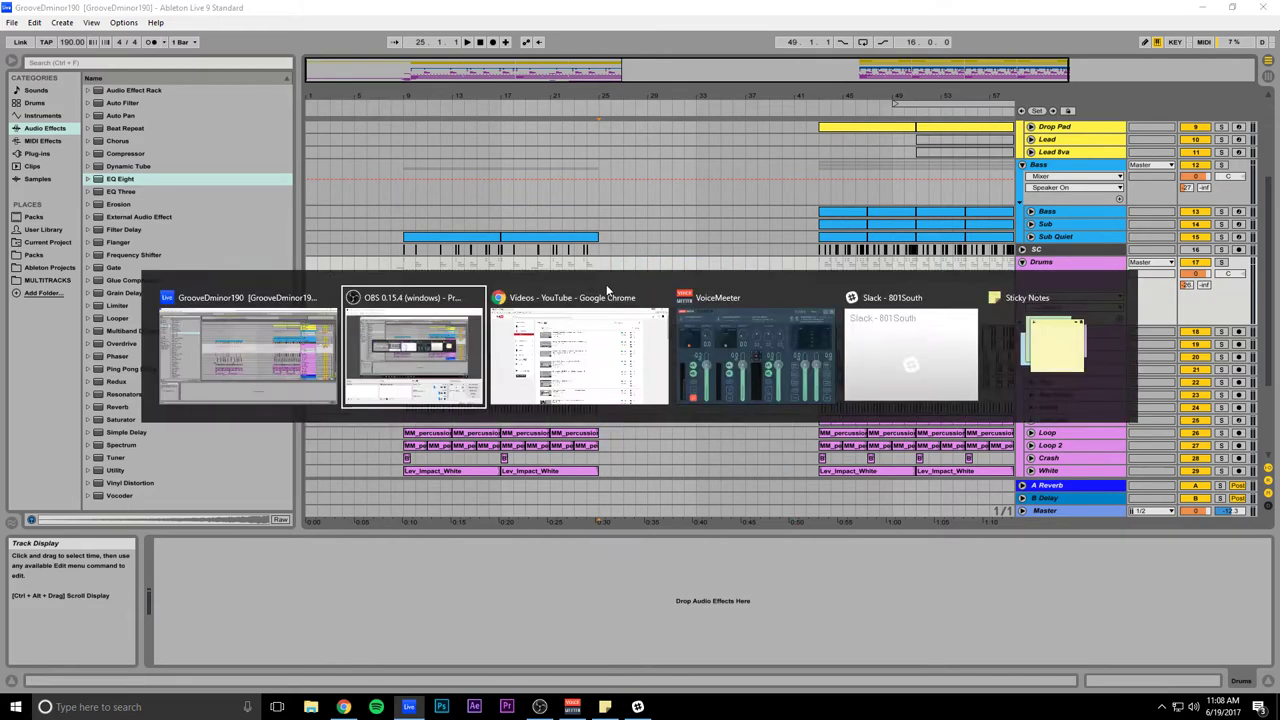
{"action": "key", "text": "alt+Tab"}
Step: Play the arrangement from bar 1, examine the drum tracks around bar 9, and select the Snare Roll Thing clip there
{"action": "scroll", "coordinate": [480, 263], "scroll_direction": "up", "scroll_amount": 2}
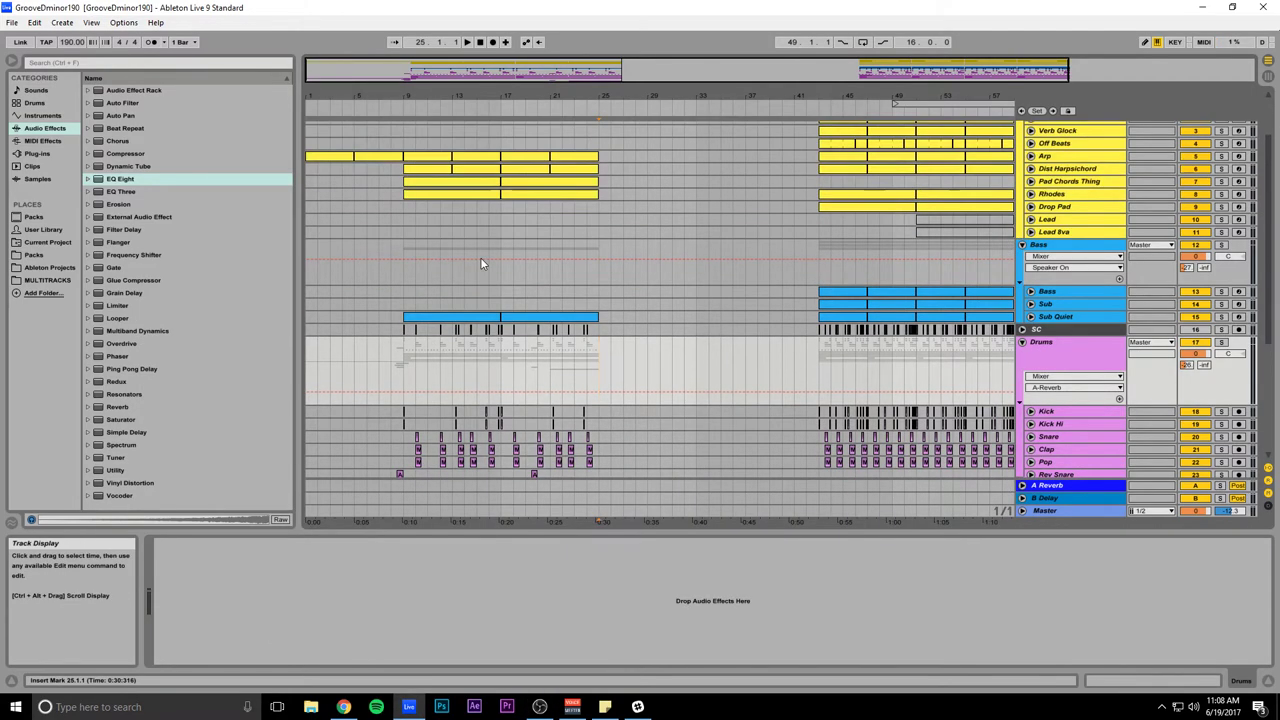
{"action": "scroll", "coordinate": [480, 263], "scroll_direction": "up", "scroll_amount": 2}
{"action": "left_click_drag", "start_coordinate": [544, 96], "coordinate": [544, 82]}
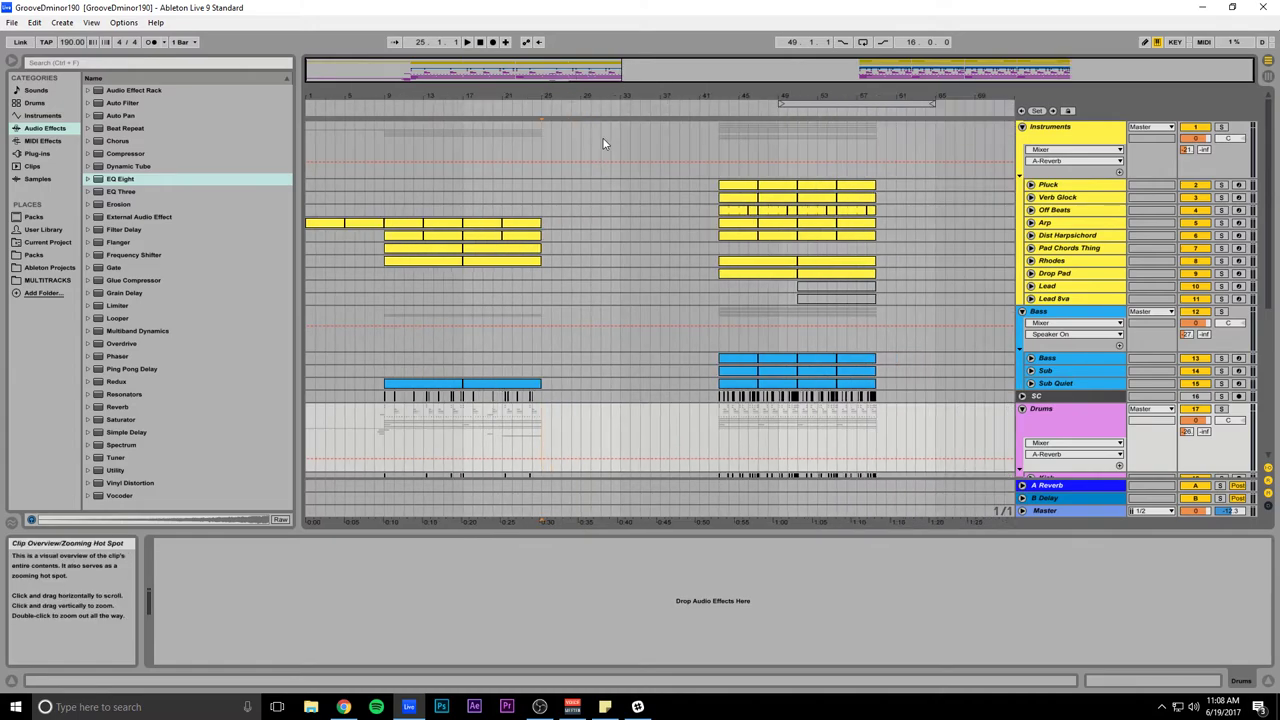
{"action": "scroll", "coordinate": [597, 170], "scroll_direction": "down", "scroll_amount": 5}
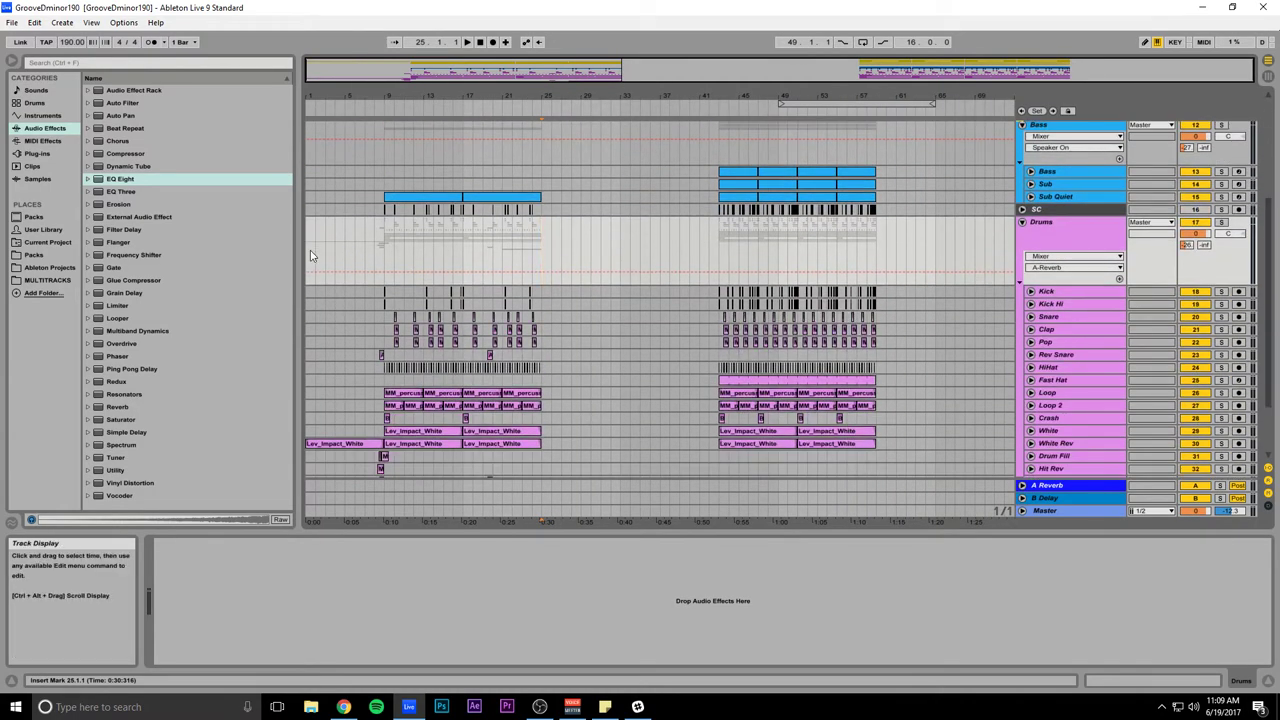
{"action": "left_click", "coordinate": [309, 251]}
{"action": "key", "text": "space"}
{"action": "scroll", "coordinate": [345, 250], "scroll_direction": "up", "scroll_amount": 2}
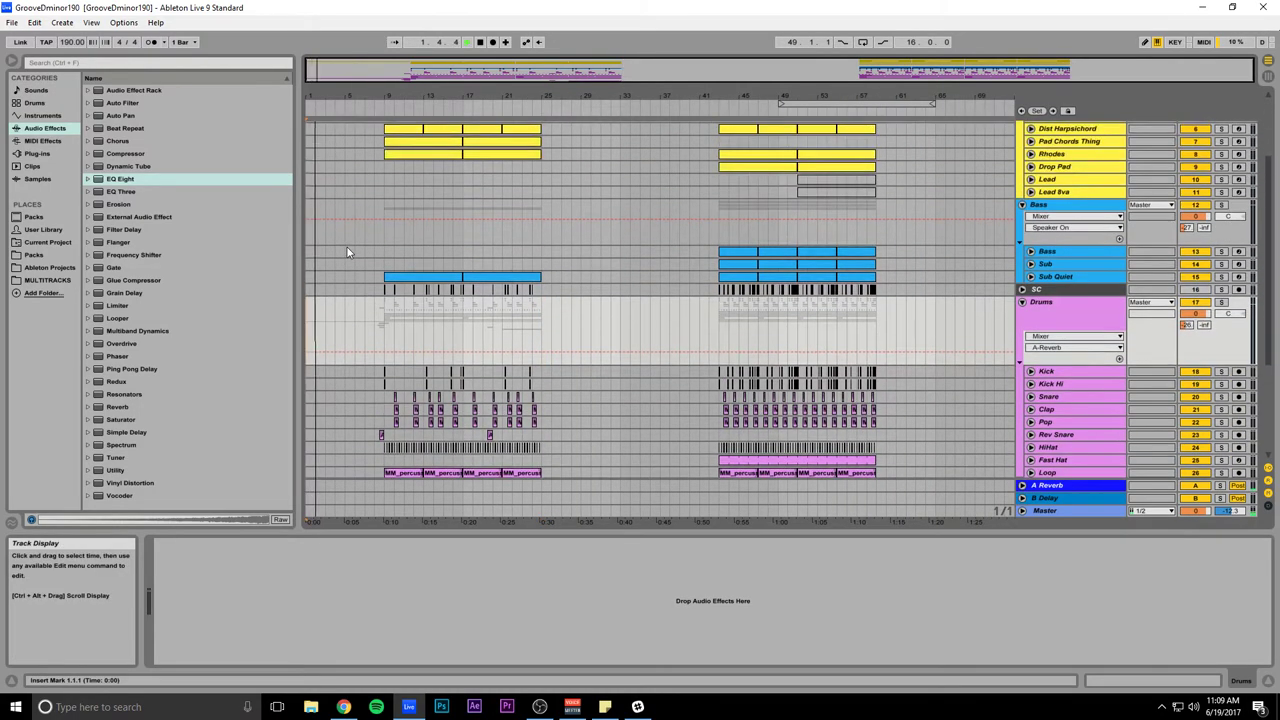
{"action": "scroll", "coordinate": [347, 251], "scroll_direction": "up", "scroll_amount": 3}
{"action": "left_click_drag", "start_coordinate": [411, 76], "coordinate": [343, 84]}
{"action": "scroll", "coordinate": [420, 258], "scroll_direction": "down", "scroll_amount": 7}
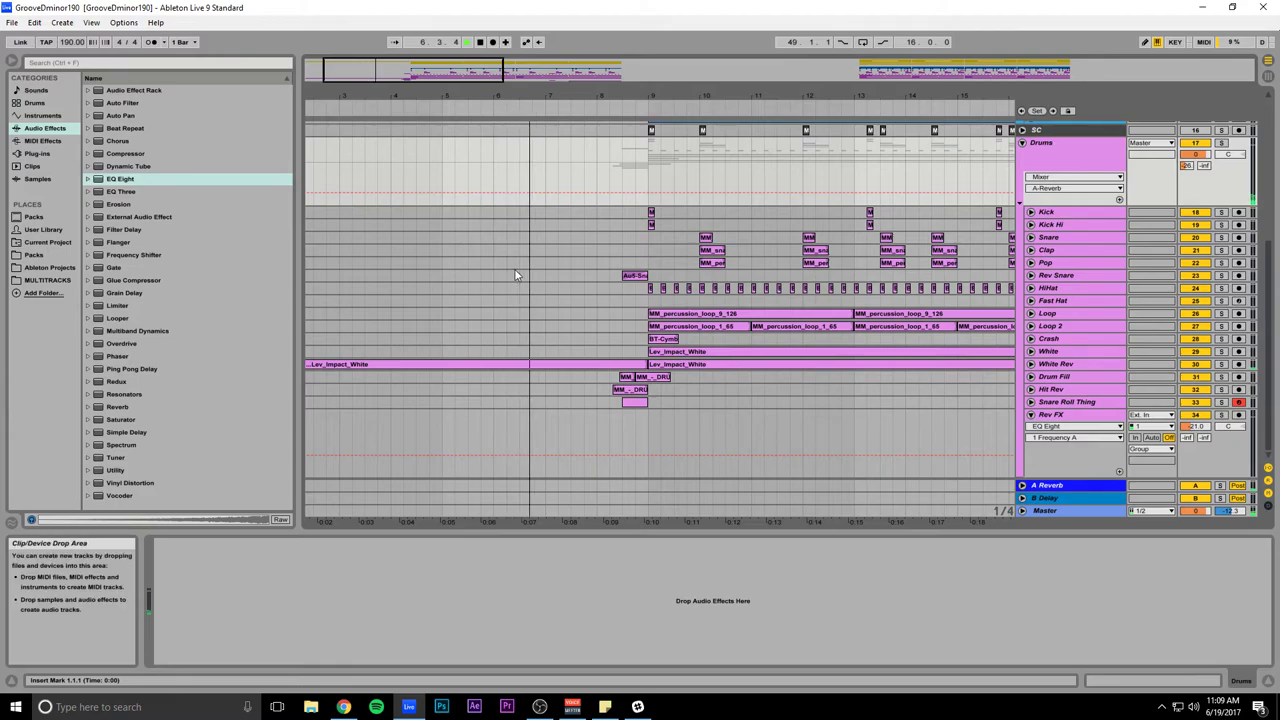
{"action": "left_click", "coordinate": [637, 404]}
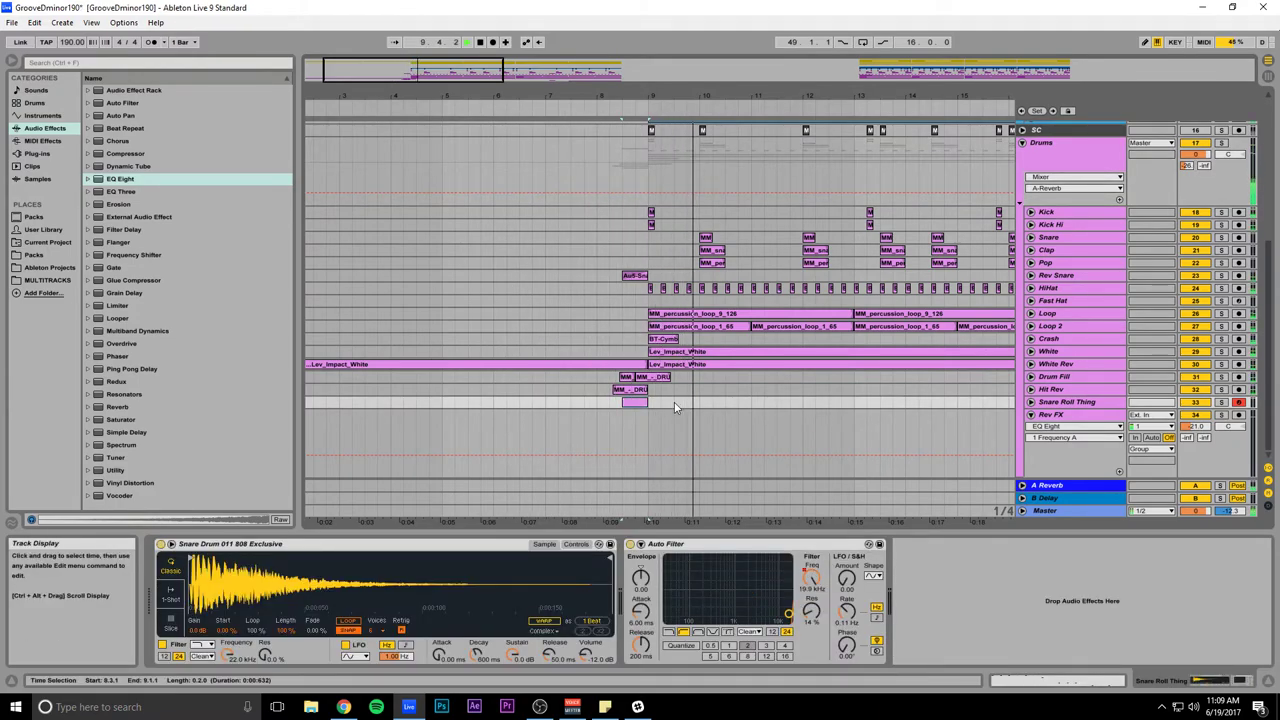
Step: Delete the Snare Roll Thing clip just before bar 9, save the set, and stop playback
{"action": "key", "text": "ctrl+s"}
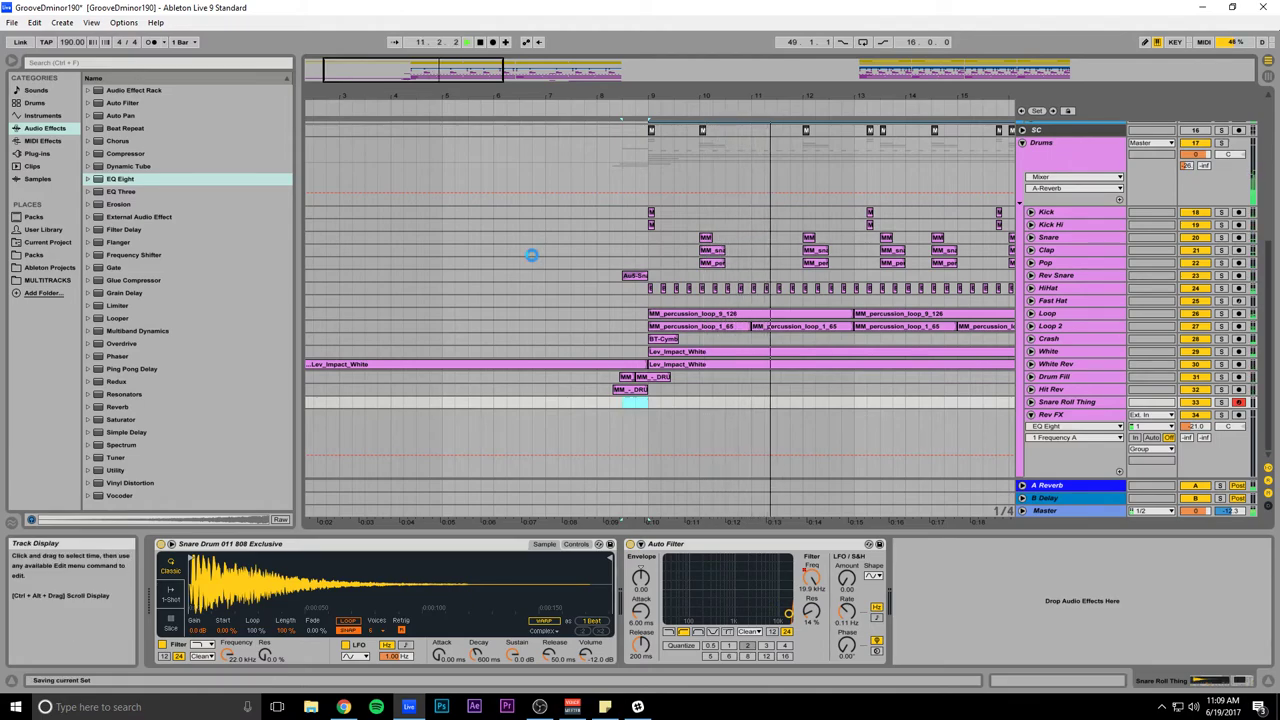
{"action": "mouse_move", "coordinate": [512, 76]}
{"action": "left_mouse_down"}
{"action": "mouse_move", "coordinate": [512, 25]}
{"action": "mouse_move", "coordinate": [506, 70]}
{"action": "left_mouse_up"}
{"action": "key", "text": "space"}
Step: Set the gain of the Rev Snare clip before bar 9 to 2.09 dB and save the set
{"action": "double_click", "coordinate": [587, 277]}
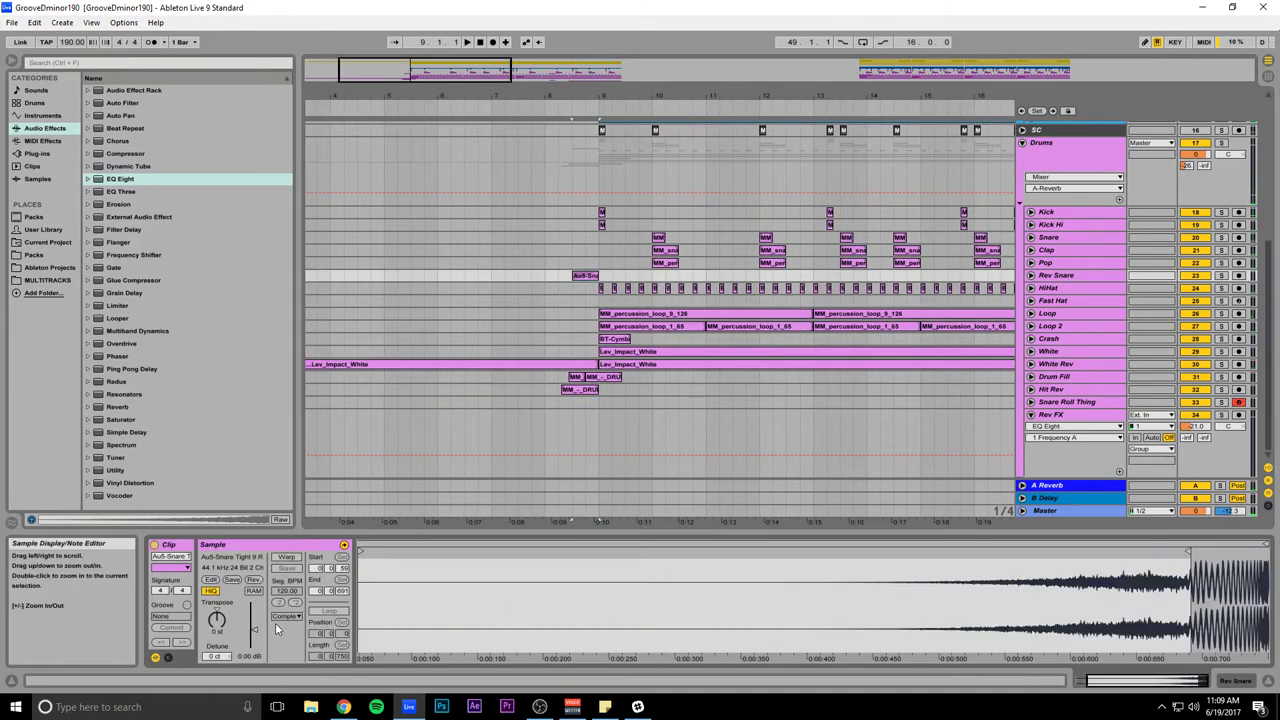
{"action": "left_click_drag", "start_coordinate": [255, 630], "coordinate": [265, 622]}
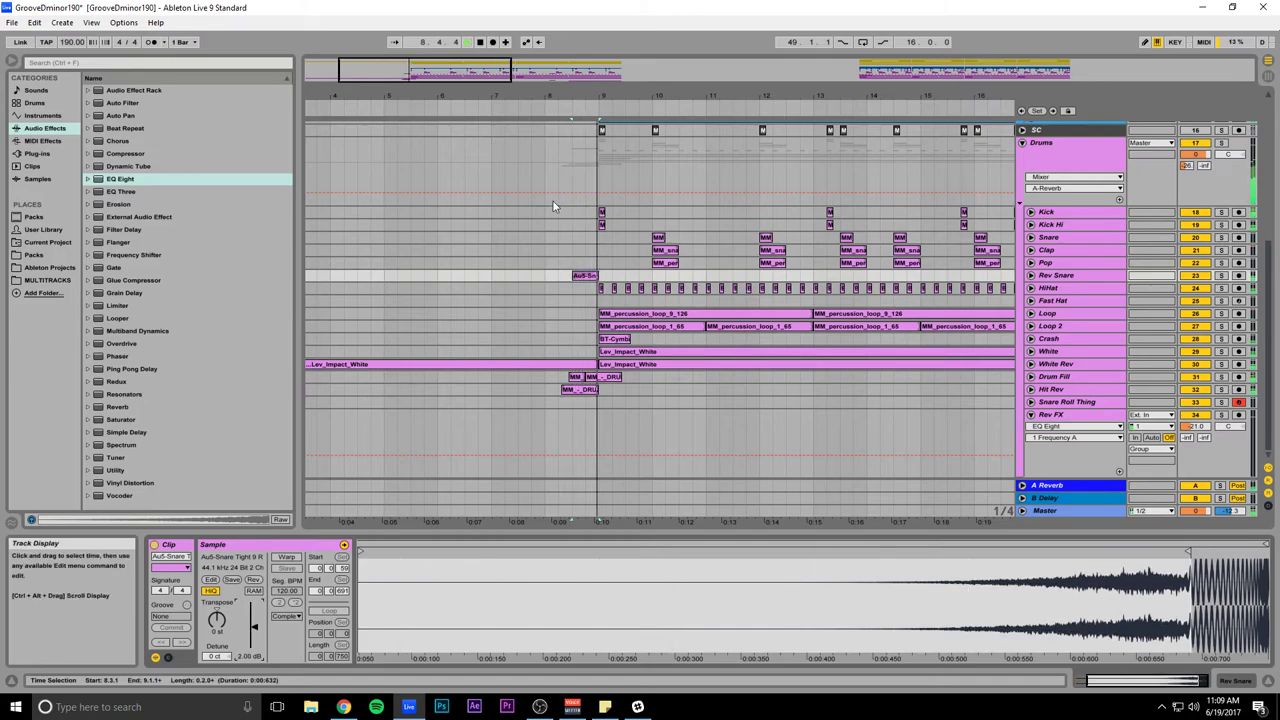
{"action": "key", "text": "ctrl+s"}
Step: Copy the Lev_FX_Reverse_D_04 clip on Rev FX from bar 21 to bar 5, set the copy's gain to -3.51 dB, and save
{"action": "left_click_drag", "start_coordinate": [451, 76], "coordinate": [451, 31]}
{"action": "left_click", "coordinate": [749, 438]}
{"action": "key", "text": "space"}
{"action": "left_click_drag", "start_coordinate": [770, 425], "coordinate": [452, 425]}
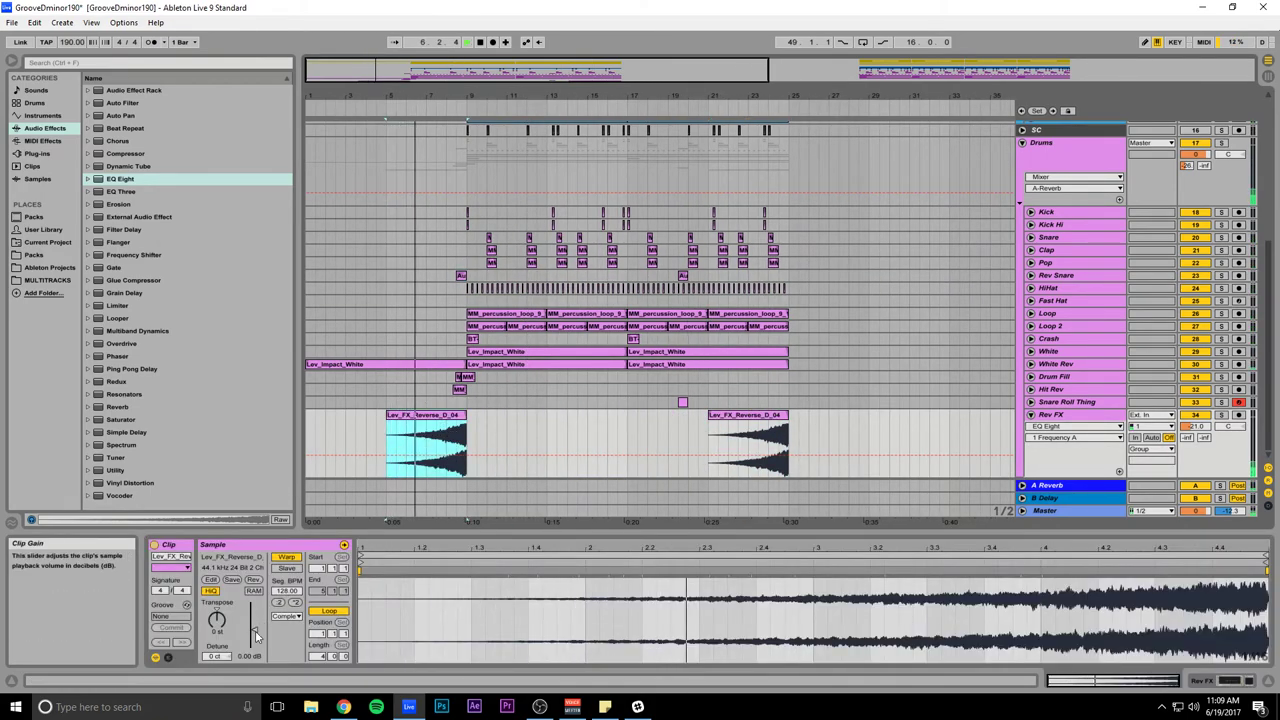
{"action": "left_click_drag", "start_coordinate": [254, 630], "coordinate": [254, 634]}
{"action": "key", "text": "ctrl+s"}
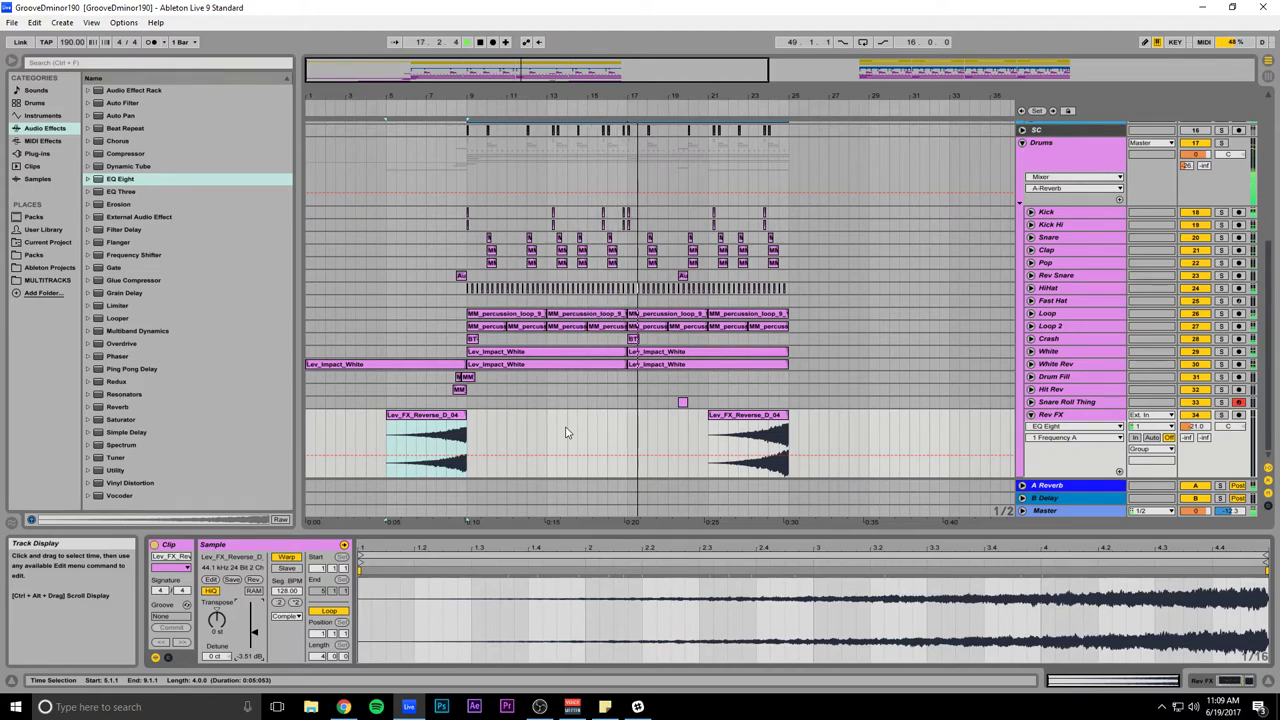
Step: Listen through to the end of the section at bar 25 while examining the instrument, bass and drum tracks
{"action": "scroll", "coordinate": [783, 175], "scroll_direction": "down", "scroll_amount": 5}
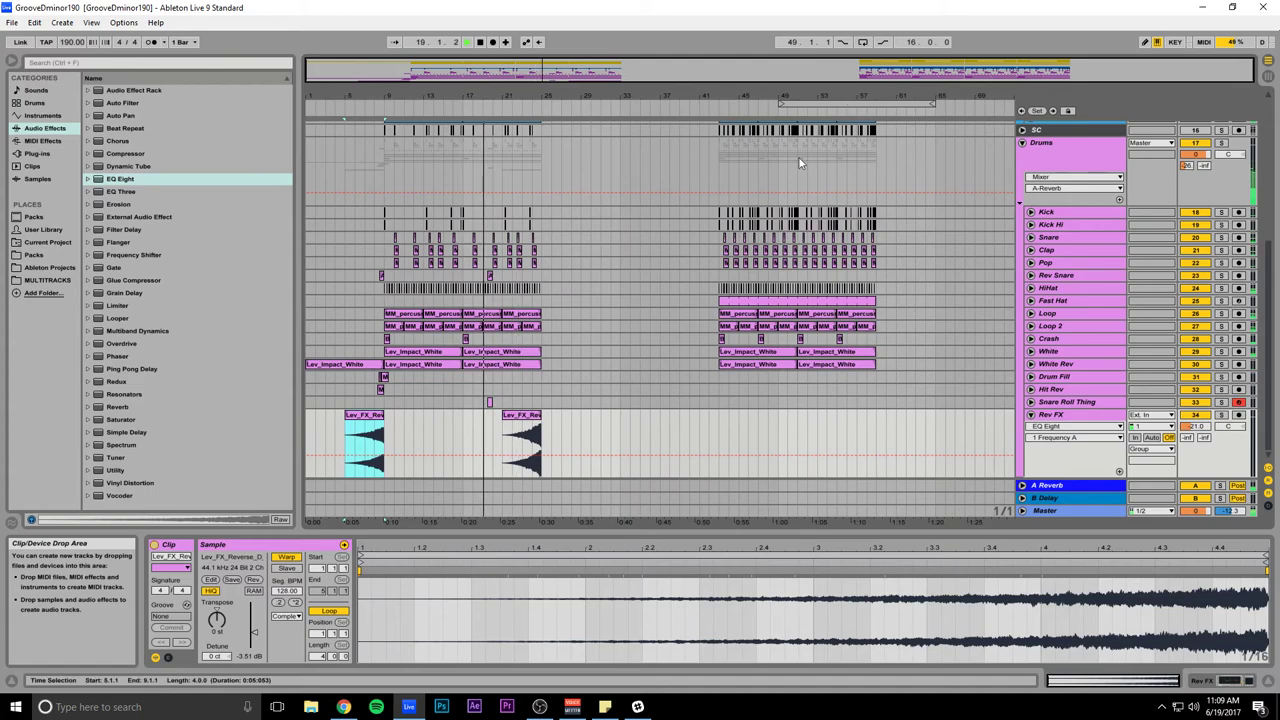
{"action": "scroll", "coordinate": [609, 239], "scroll_direction": "up", "scroll_amount": 2}
{"action": "scroll", "coordinate": [609, 245], "scroll_direction": "down", "scroll_amount": 2}
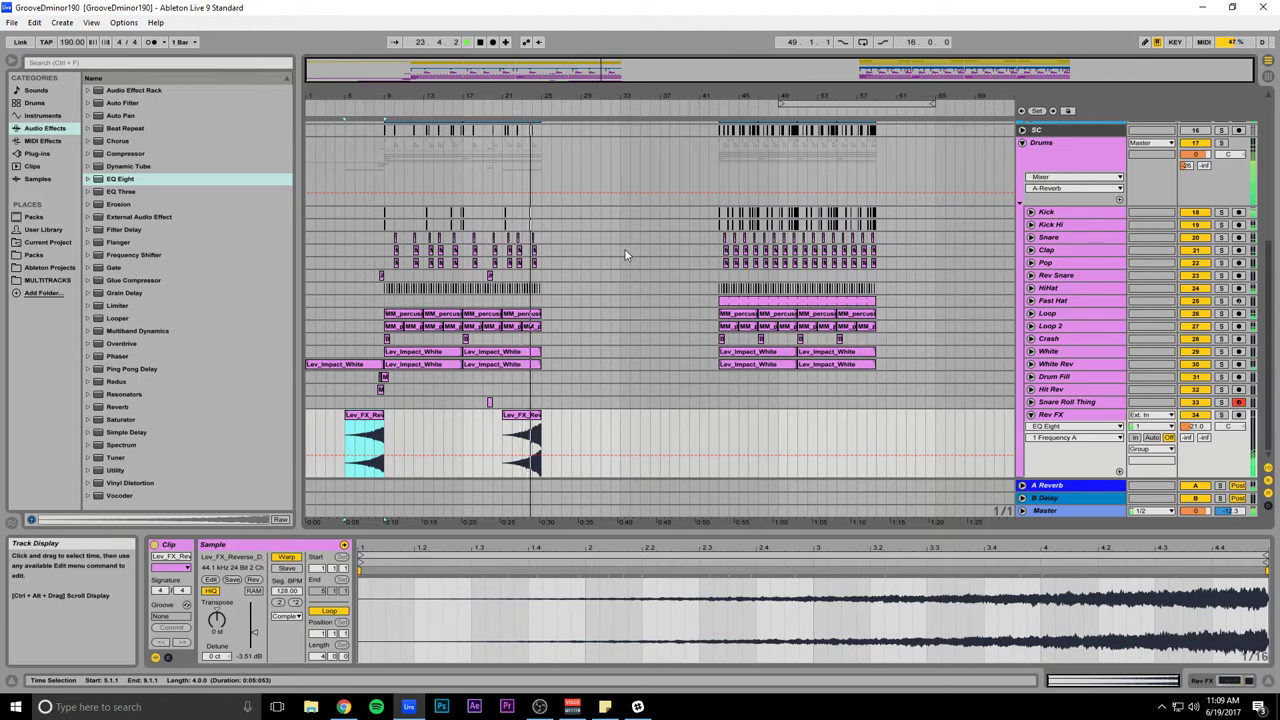
{"action": "scroll", "coordinate": [624, 248], "scroll_direction": "up", "scroll_amount": 8}
{"action": "scroll", "coordinate": [621, 245], "scroll_direction": "down", "scroll_amount": 5}
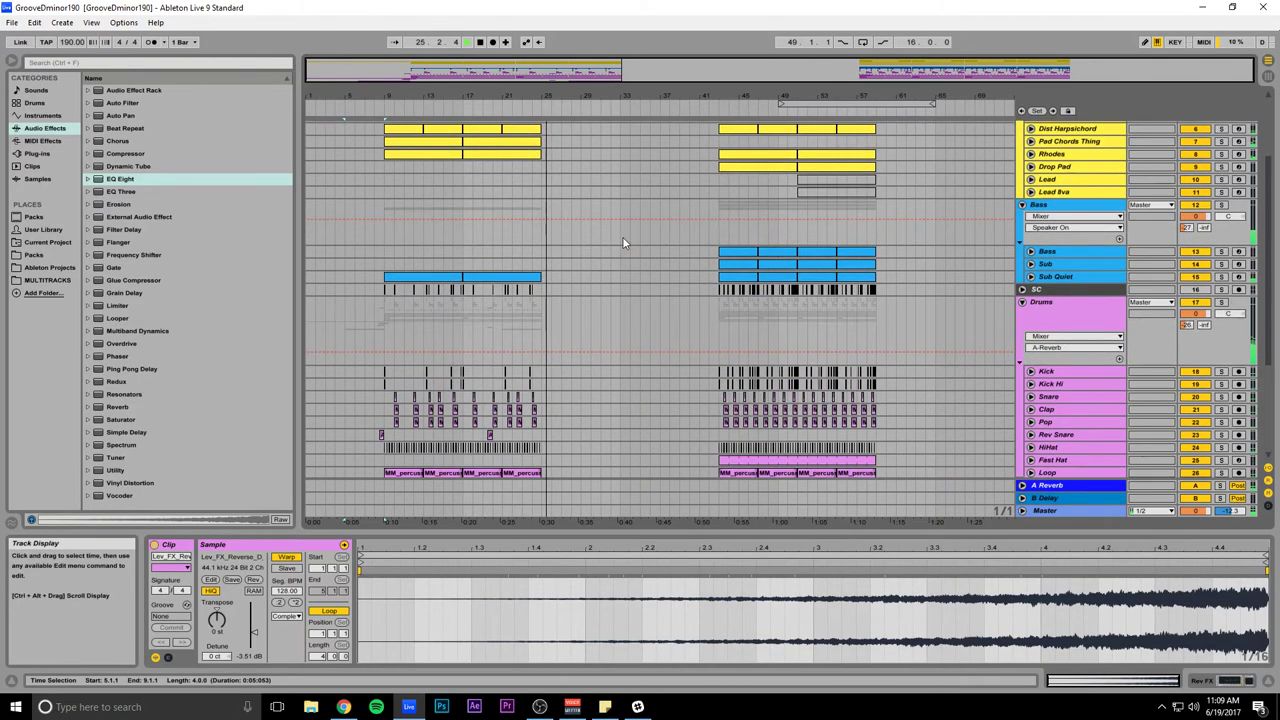
{"action": "scroll", "coordinate": [623, 238], "scroll_direction": "up", "scroll_amount": 1}
{"action": "key", "text": "space"}
Step: Play from bar 9 to judge the kick pattern, and stop around bar 13
{"action": "left_click_drag", "start_coordinate": [515, 71], "coordinate": [519, 115]}
{"action": "left_click", "coordinate": [1046, 255]}
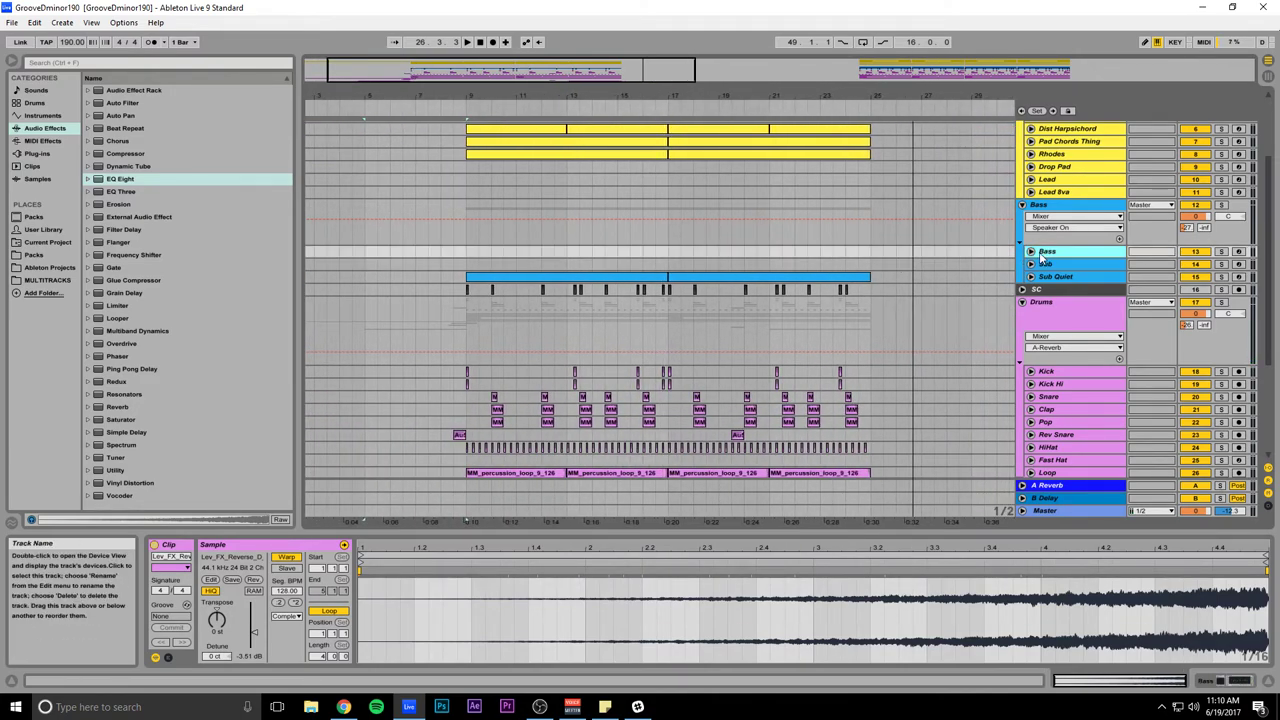
{"action": "left_click", "coordinate": [478, 220]}
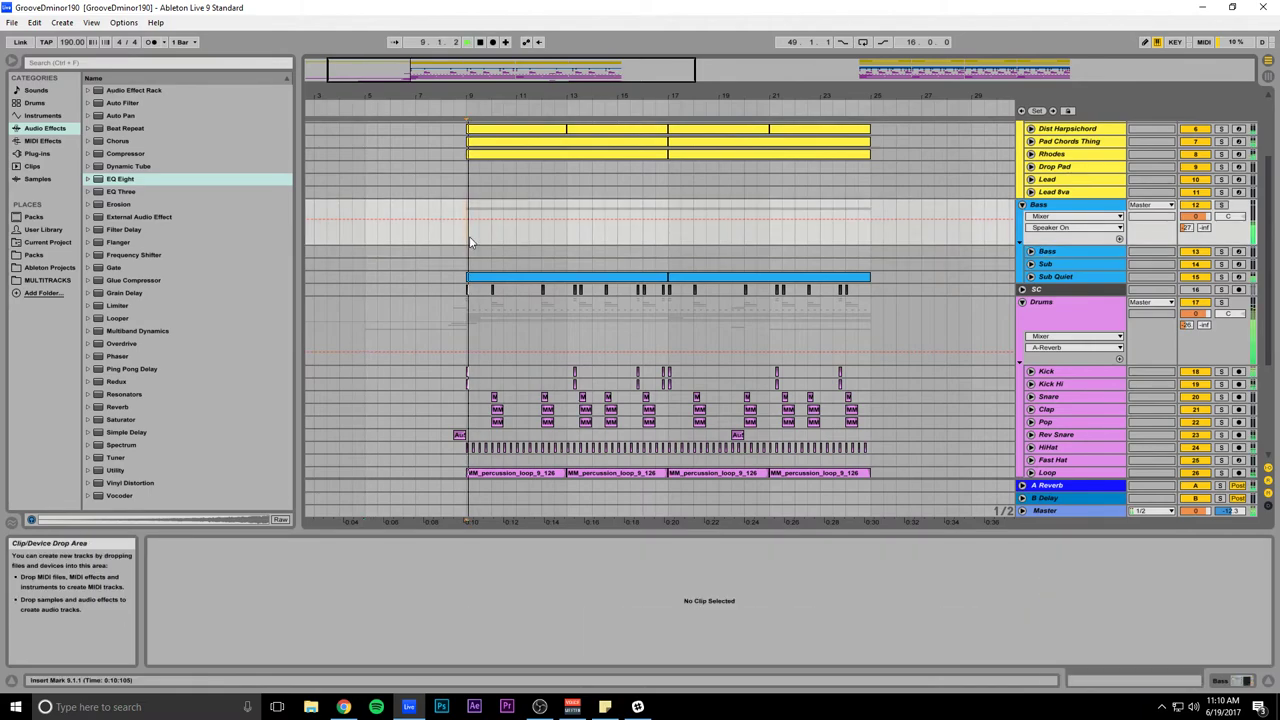
{"action": "left_click_drag", "start_coordinate": [687, 82], "coordinate": [616, 102]}
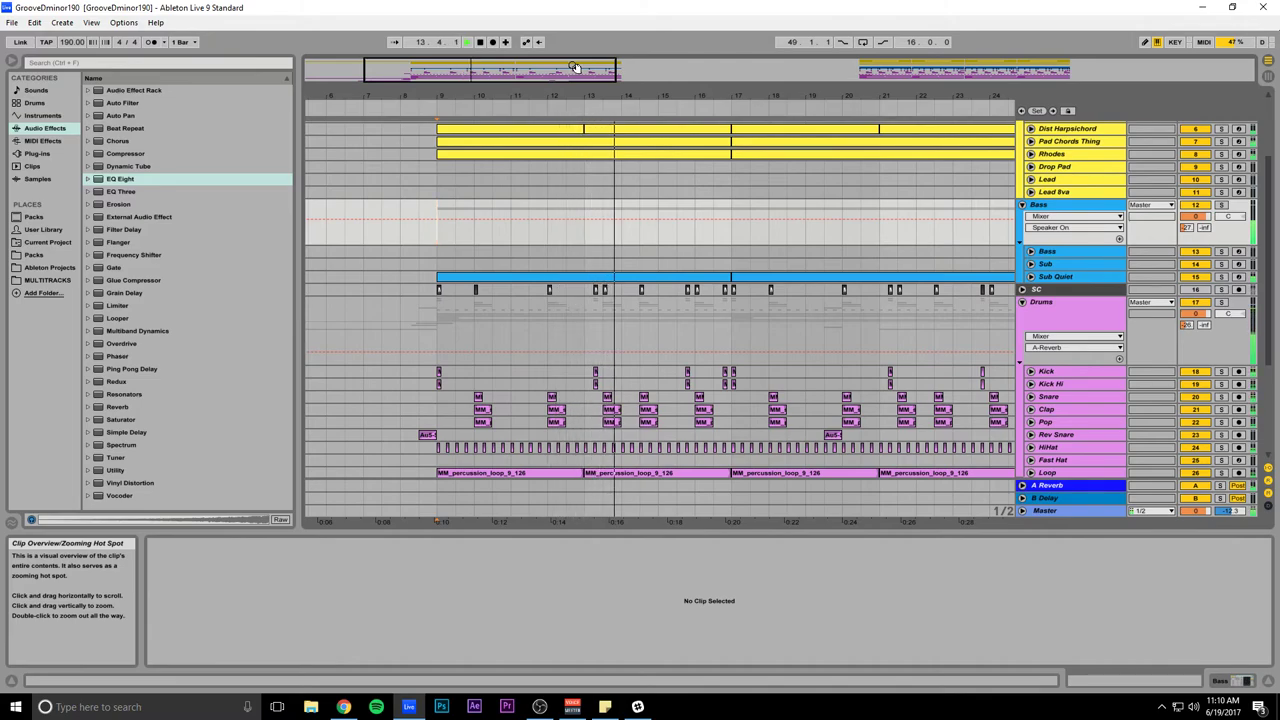
{"action": "left_click_drag", "start_coordinate": [574, 67], "coordinate": [509, 135]}
{"action": "key", "text": "space"}
Step: Copy the Kick and Kick Hi clips from 13.2.1 to 14.2.3
{"action": "left_click", "coordinate": [506, 372]}
{"action": "left_click", "coordinate": [505, 384], "text": "shift"}
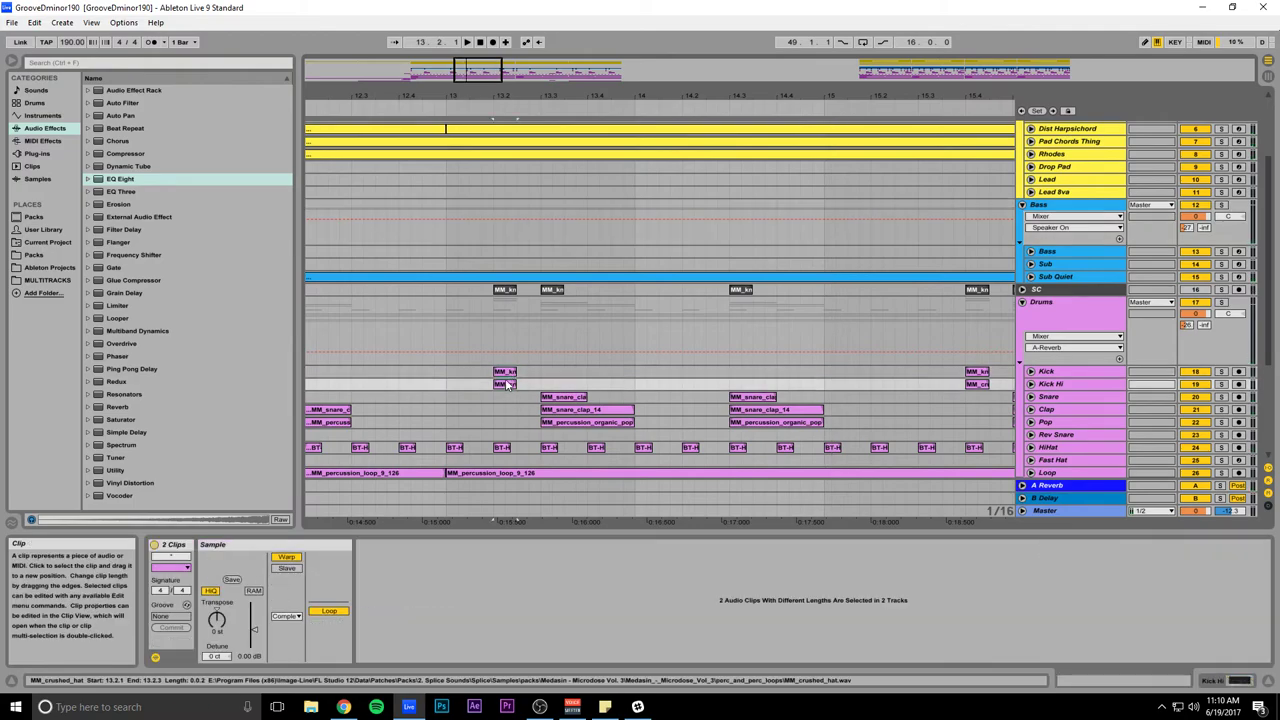
{"action": "left_click_drag", "start_coordinate": [505, 385], "coordinate": [632, 370]}
{"action": "left_click_drag", "start_coordinate": [714, 371], "coordinate": [716, 371]}
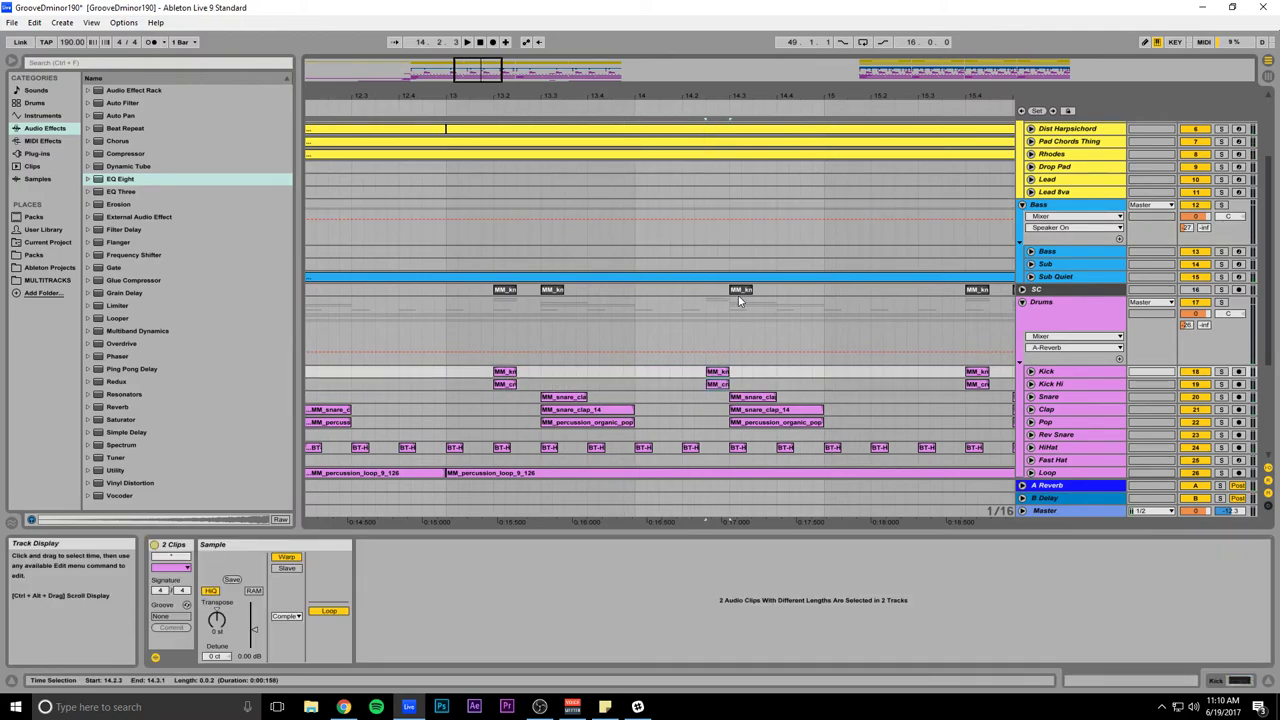
Step: Copy the Kick clip at 14.2.3 onto the SC track at the same position
{"action": "left_click", "coordinate": [717, 373]}
{"action": "key", "text": "ctrl+c"}
{"action": "left_click", "coordinate": [719, 289]}
{"action": "left_click", "coordinate": [711, 290]}
{"action": "key", "text": "ctrl+v"}
Step: Save the set and play from bar 9 to hear the added kick
{"action": "left_click_drag", "start_coordinate": [482, 67], "coordinate": [481, 56]}
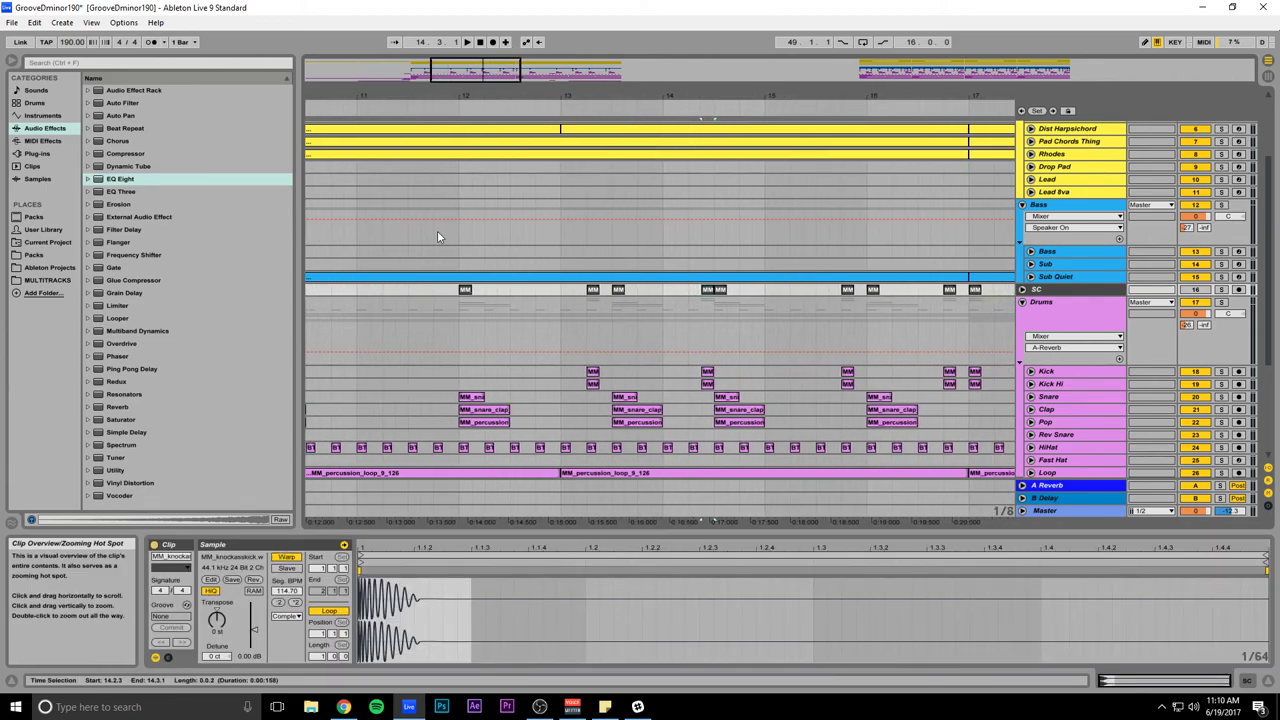
{"action": "key", "text": "minus"}
{"action": "left_click", "coordinate": [347, 241]}
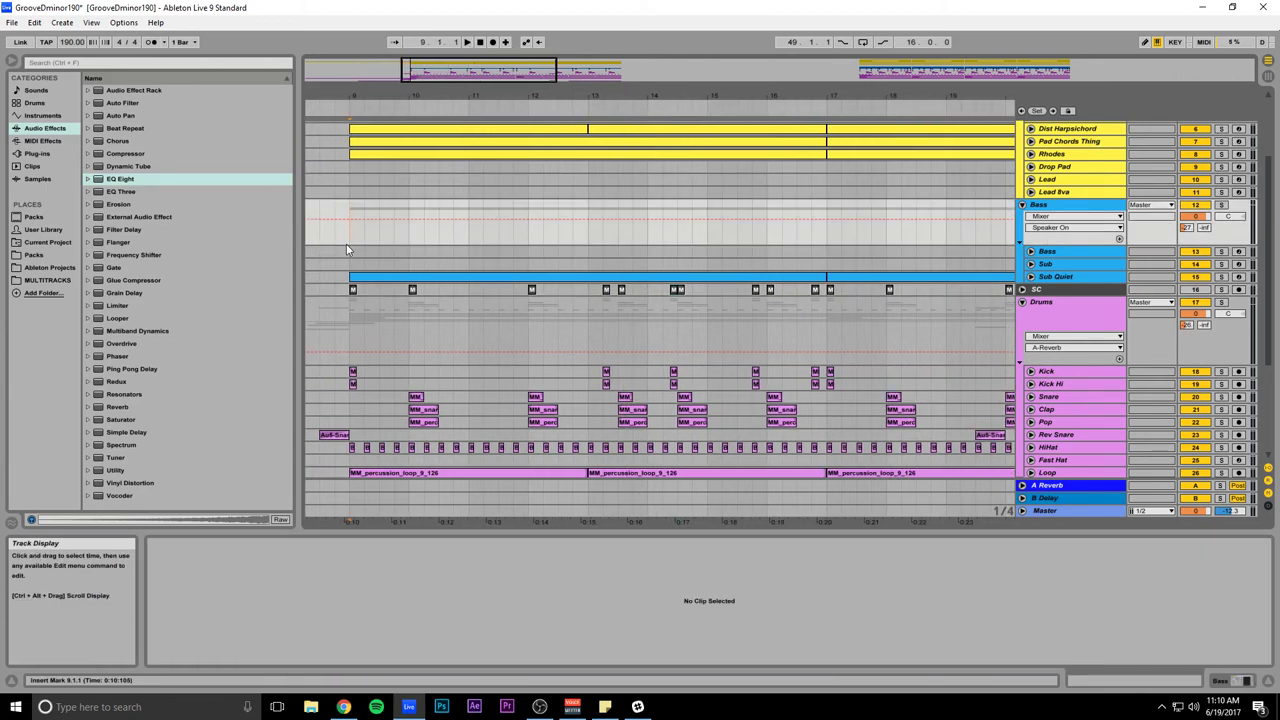
{"action": "key", "text": "ctrl+s"}
{"action": "key", "text": "space"}
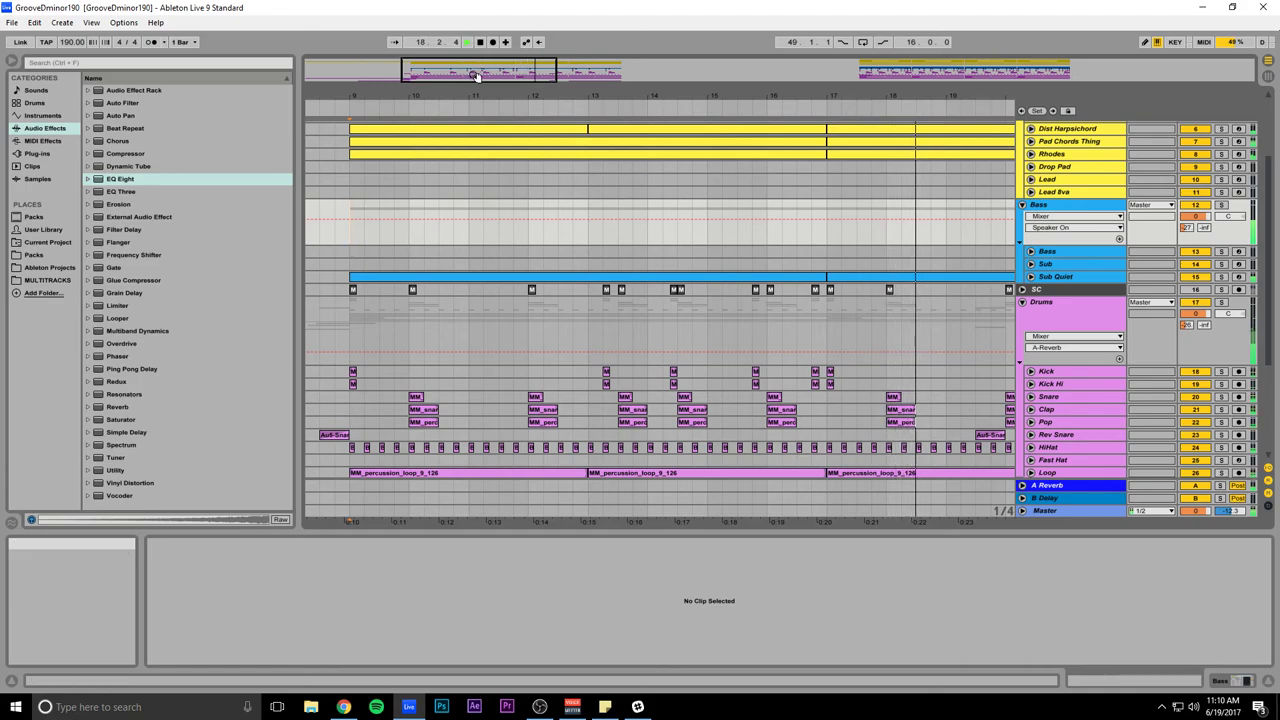
Step: Copy the bar 20 SC clip into the second half of bar 20, and align copies of the 21.2.1 Kick and Kick Hi clips with it
{"action": "left_click_drag", "start_coordinate": [480, 76], "coordinate": [585, 98]}
{"action": "left_click_drag", "start_coordinate": [452, 290], "coordinate": [510, 292]}
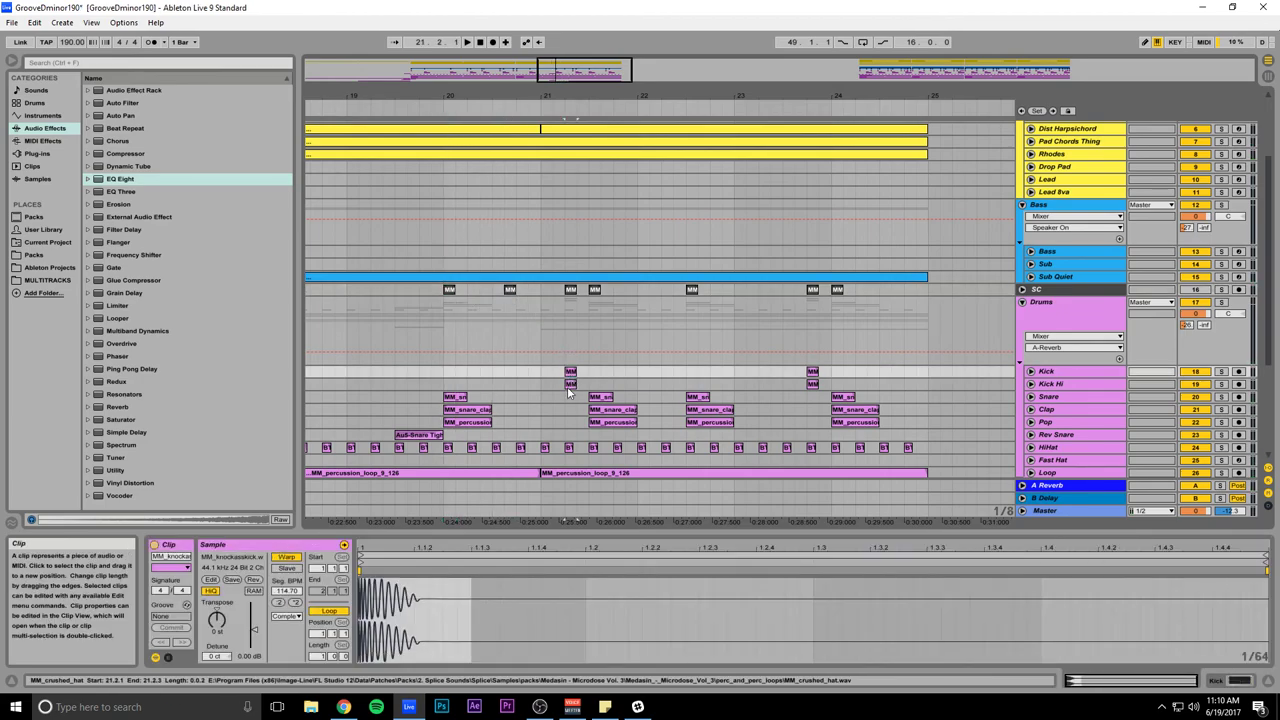
{"action": "left_click", "coordinate": [569, 386], "text": "shift"}
{"action": "left_click_drag", "start_coordinate": [569, 385], "coordinate": [510, 380]}
Step: Play from bar 20 through the end of the section to check the new kick, and save the set
{"action": "left_click", "coordinate": [446, 320]}
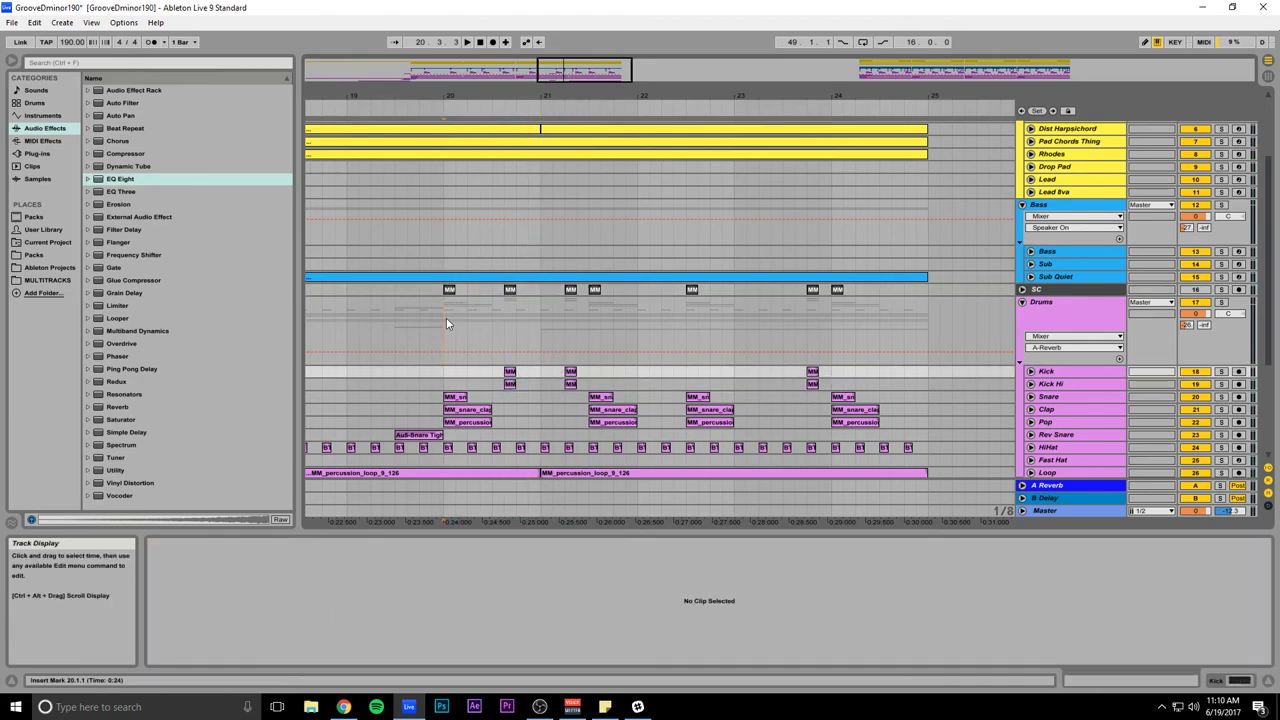
{"action": "key", "text": "space"}
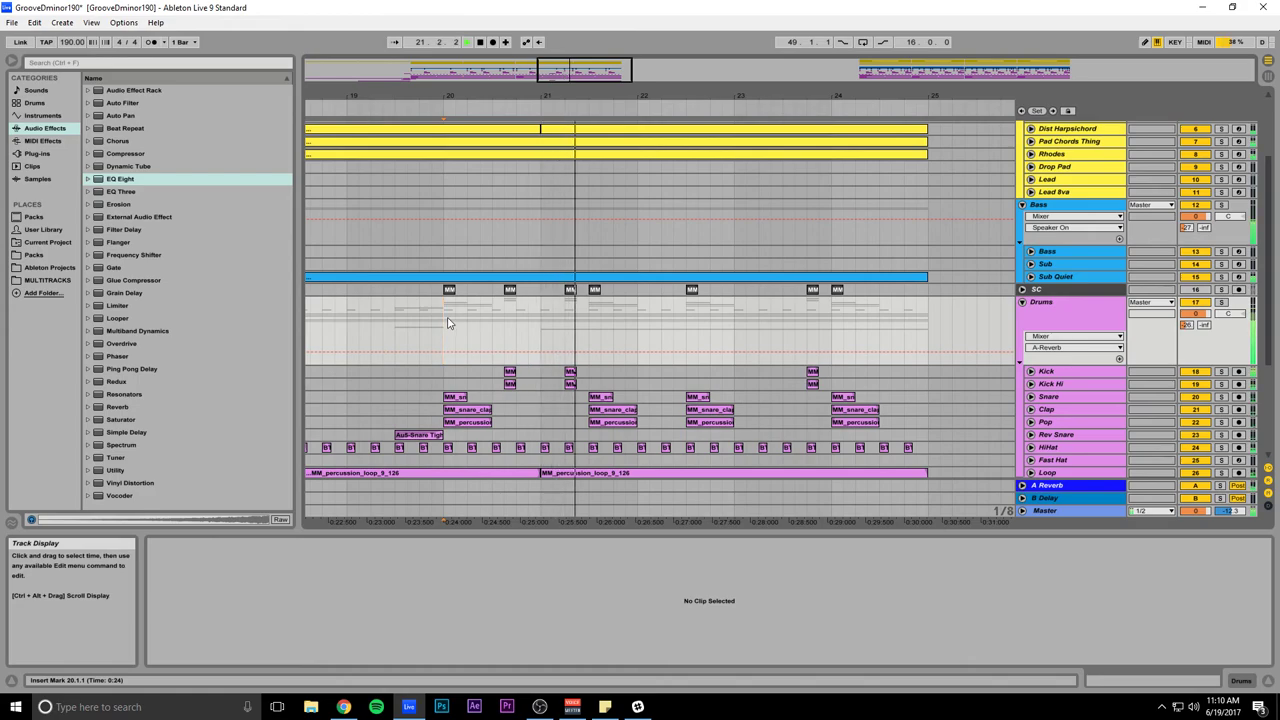
{"action": "key", "text": "ctrl+s"}
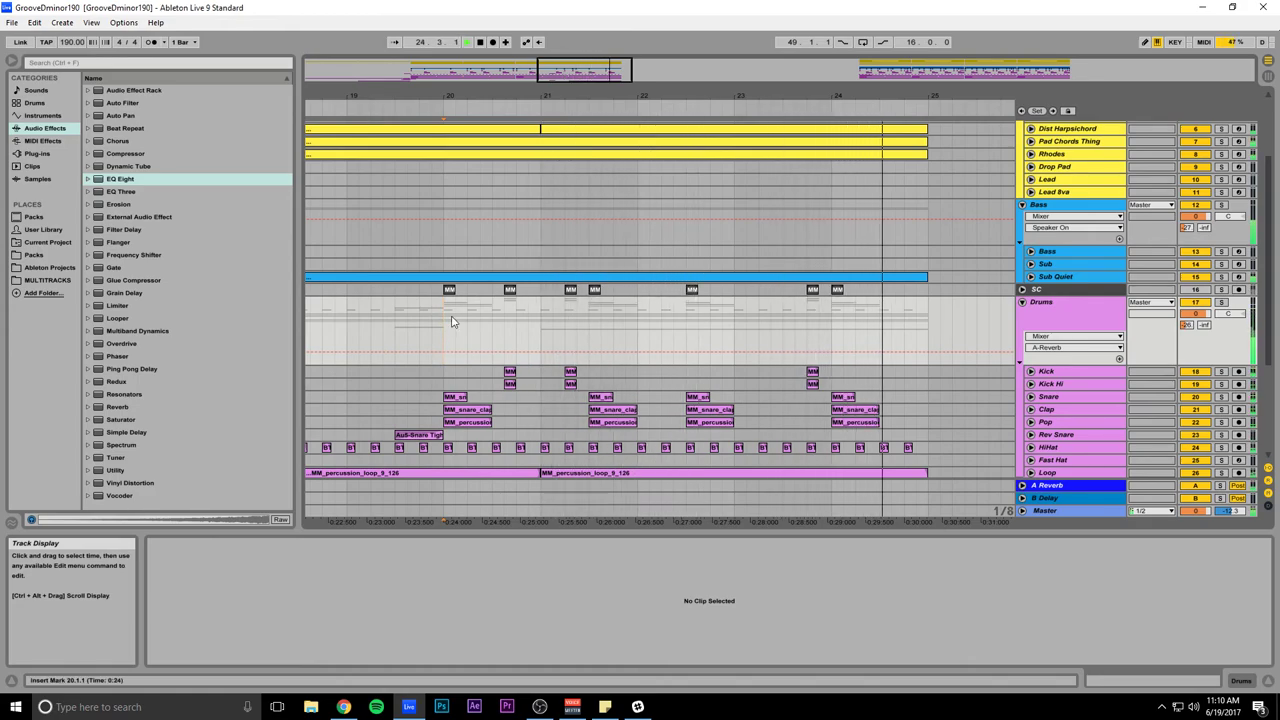
{"action": "key", "text": "space"}
Step: Review all tracks up to bar 25, save the set, and return the playback position to the start of the arrangement
{"action": "left_click_drag", "start_coordinate": [560, 66], "coordinate": [485, 163]}
{"action": "scroll", "coordinate": [432, 258], "scroll_direction": "up", "scroll_amount": 4}
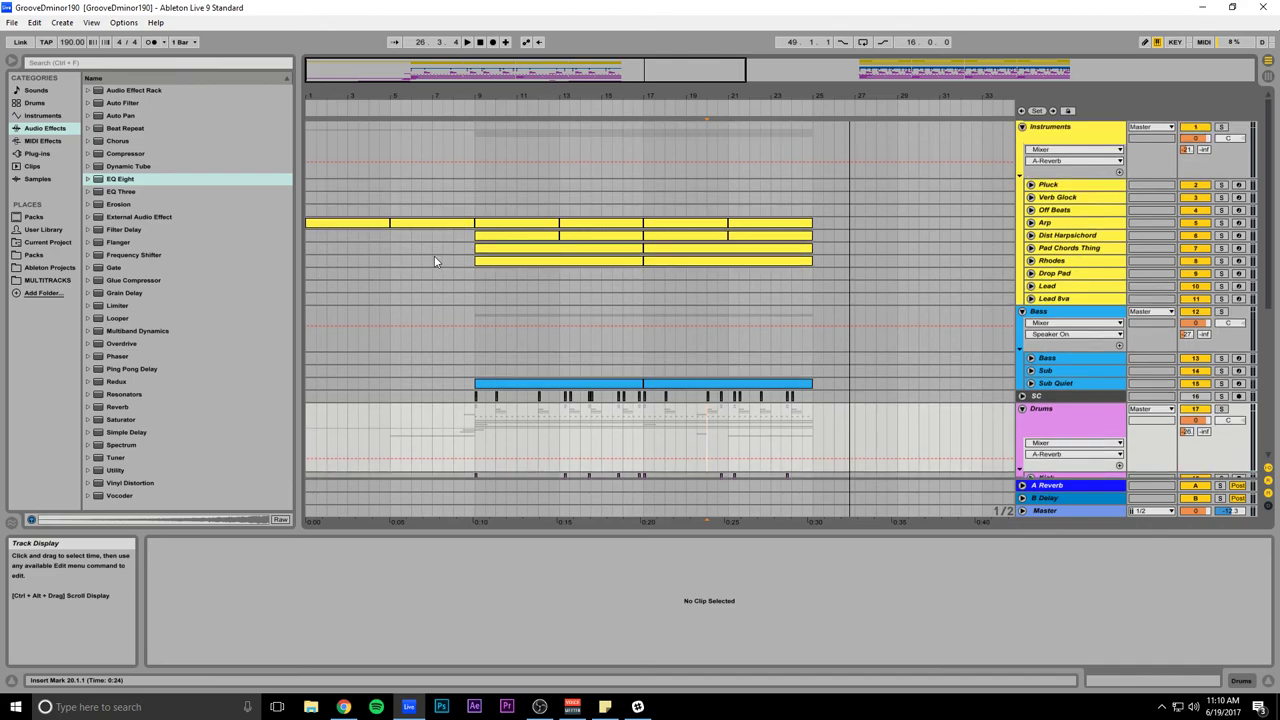
{"action": "scroll", "coordinate": [434, 270], "scroll_direction": "down", "scroll_amount": 10}
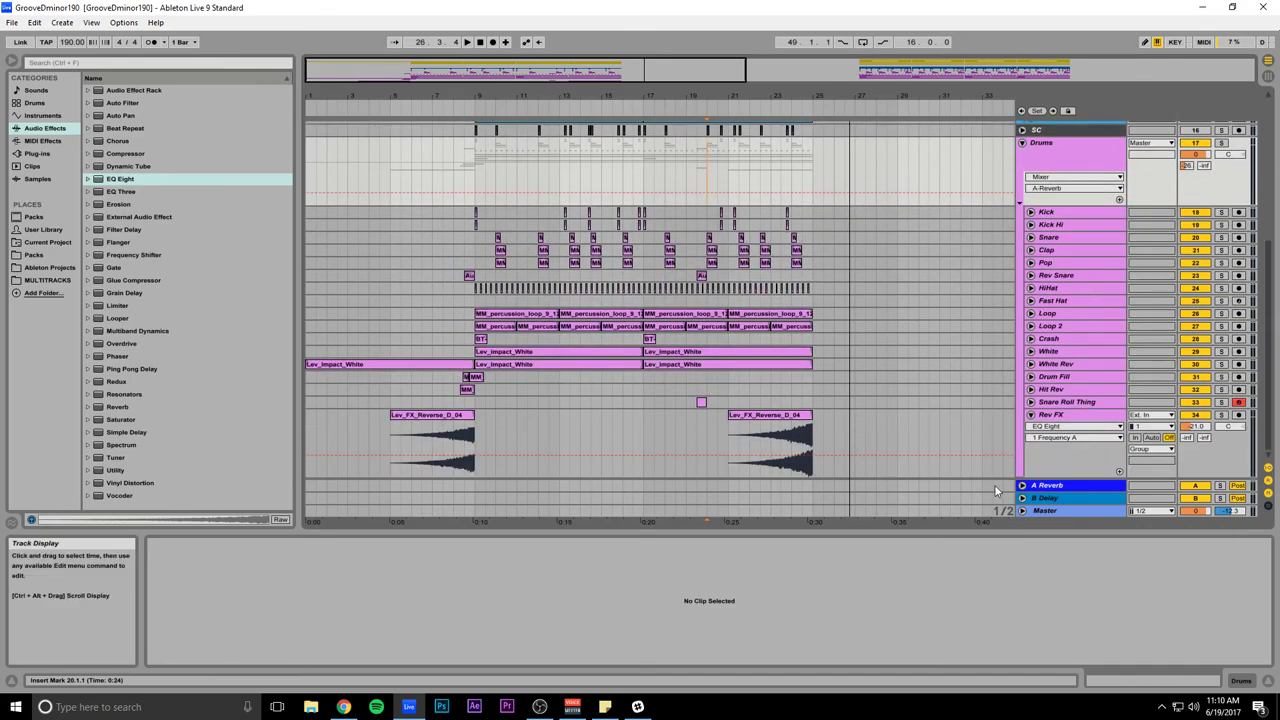
{"action": "scroll", "coordinate": [939, 411], "scroll_direction": "up", "scroll_amount": 3}
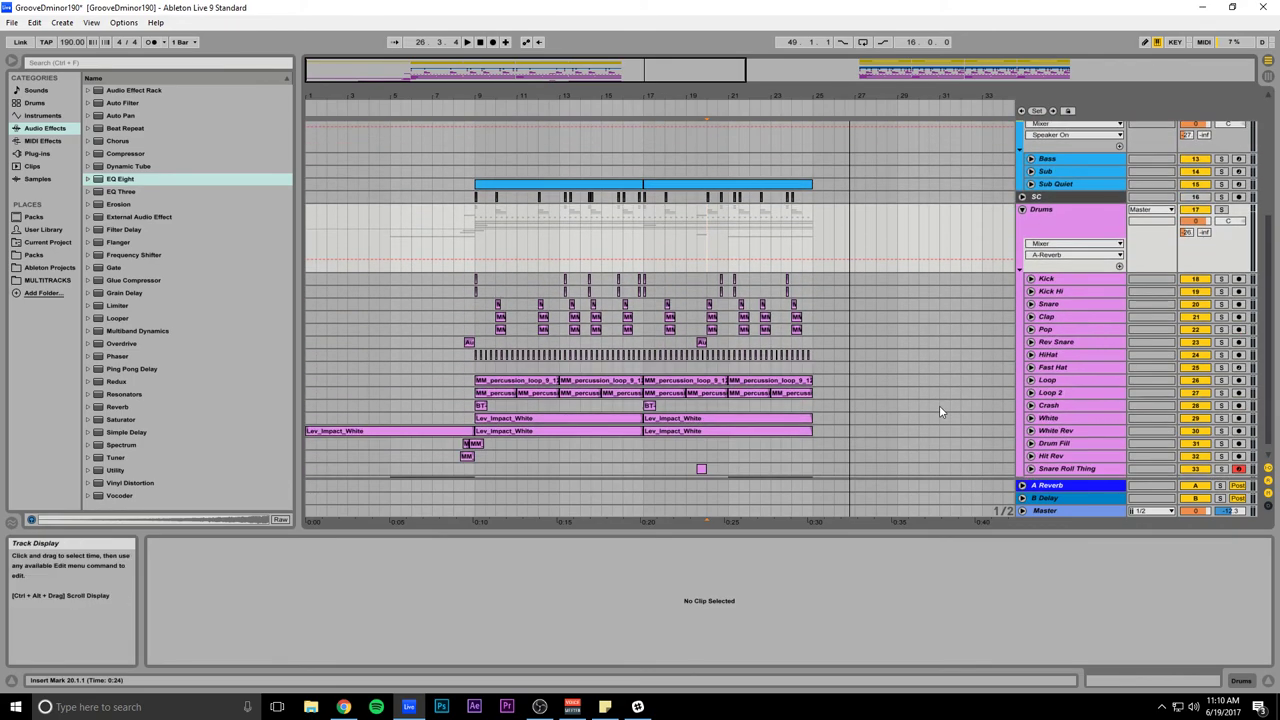
{"action": "scroll", "coordinate": [939, 410], "scroll_direction": "up", "scroll_amount": 9}
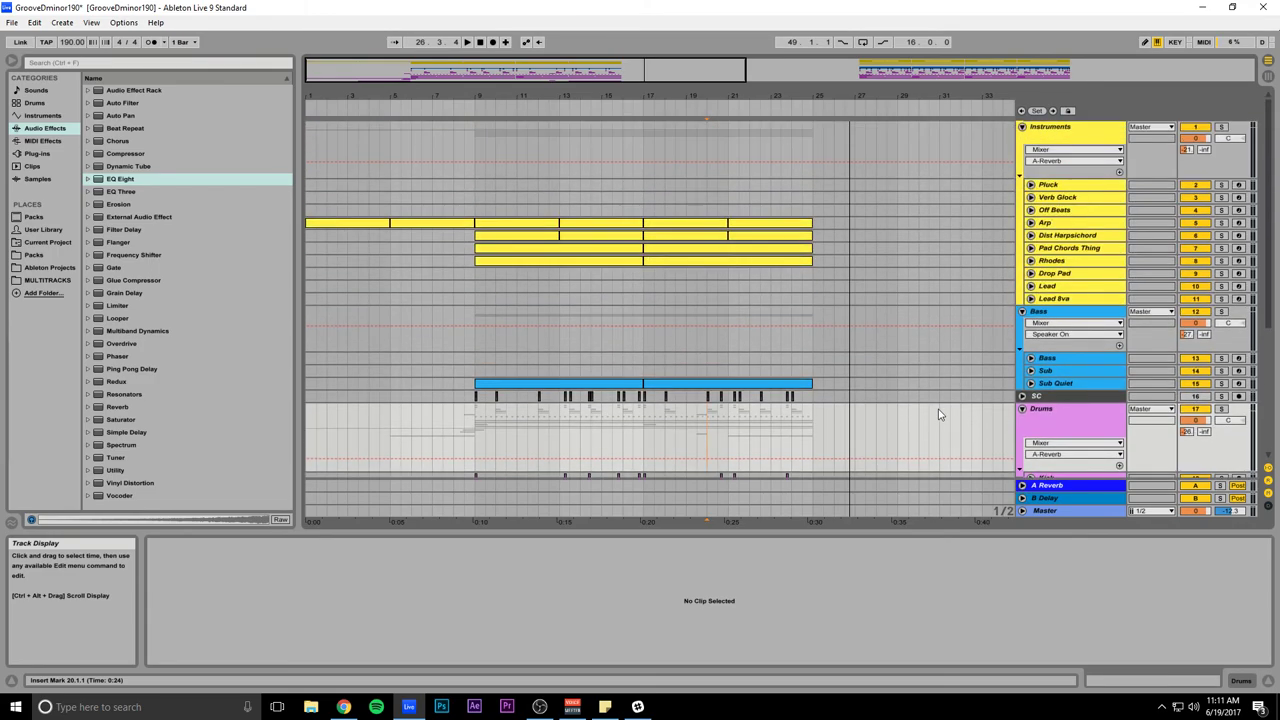
{"action": "key", "text": "alt+Tab"}
{"action": "key", "text": "alt+Tab"}
{"action": "key", "text": "ctrl+s"}
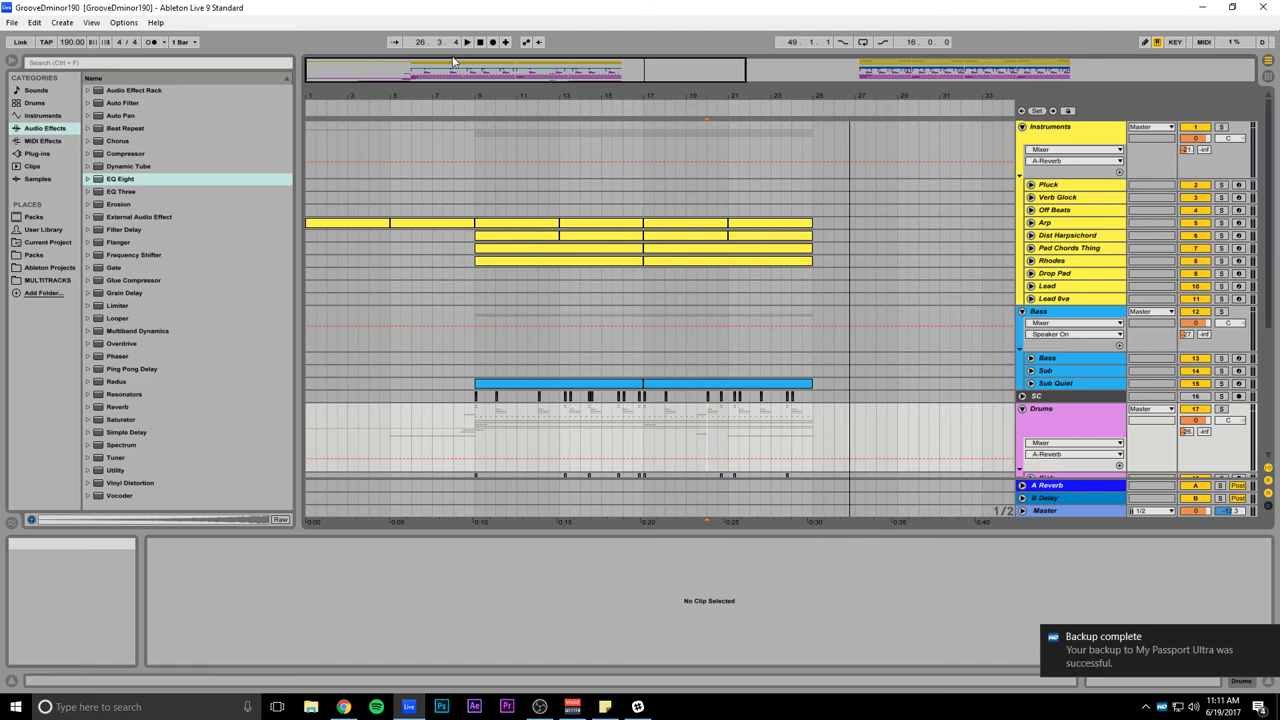
{"action": "left_click_drag", "start_coordinate": [453, 58], "coordinate": [631, 66]}
{"action": "left_click", "coordinate": [480, 42]}
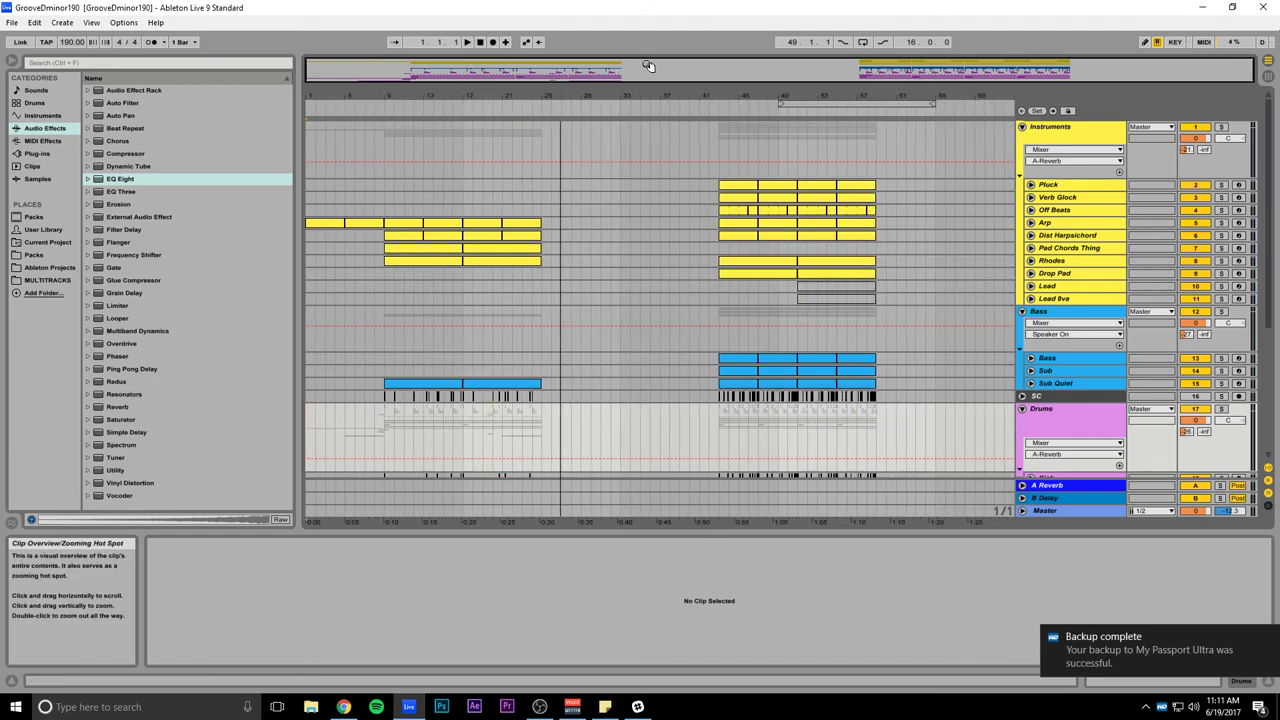